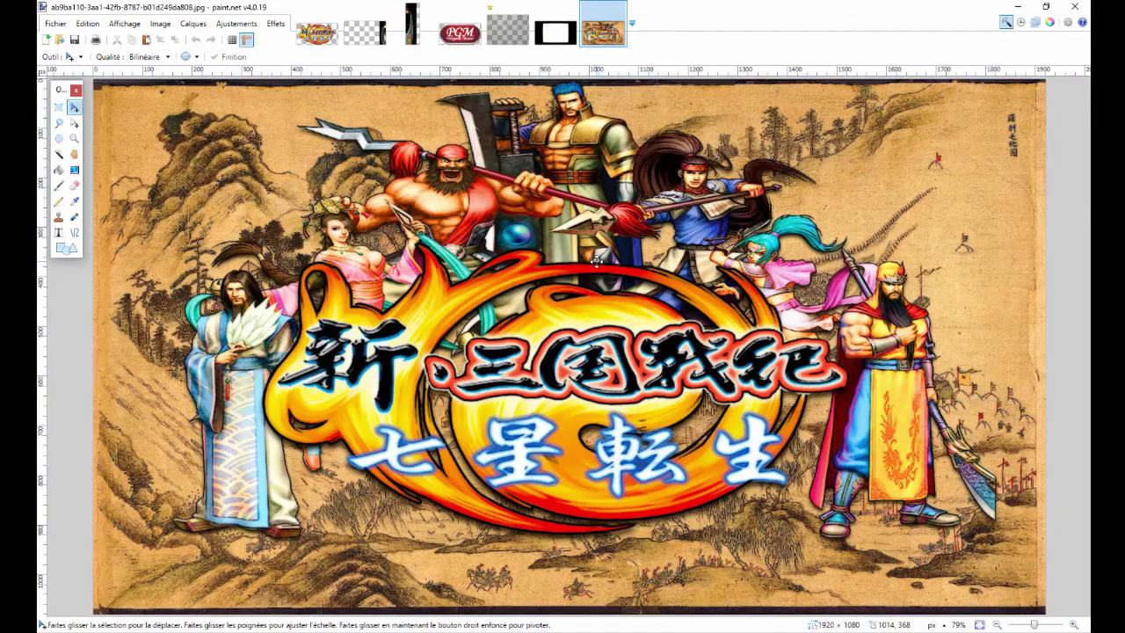
# Clear the selection on the game logo, and look through the PGM logo, both cabinet-side images and the screen-glass image.
pyautogui.click(317, 34)
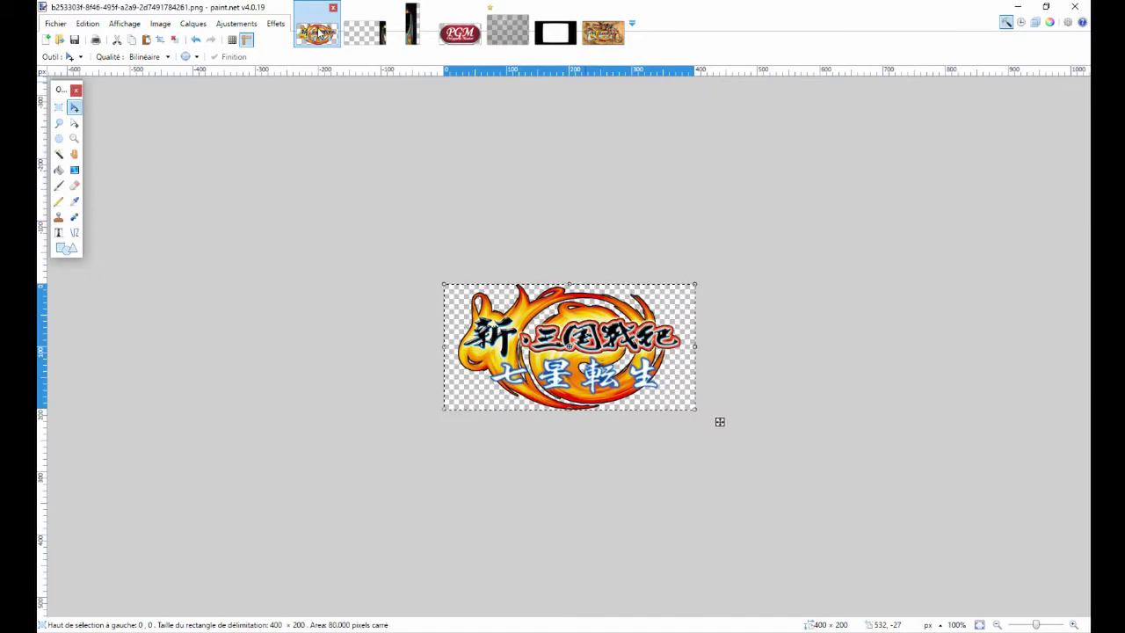
pyautogui.hotkey('ctrl', 'd')
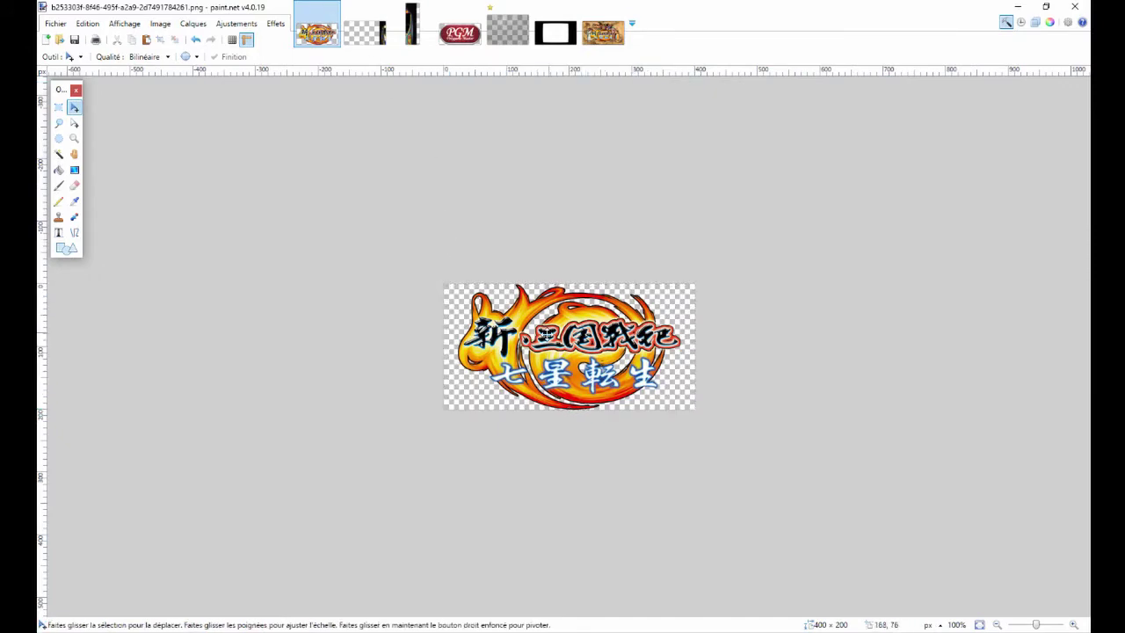
pyautogui.click(455, 35)
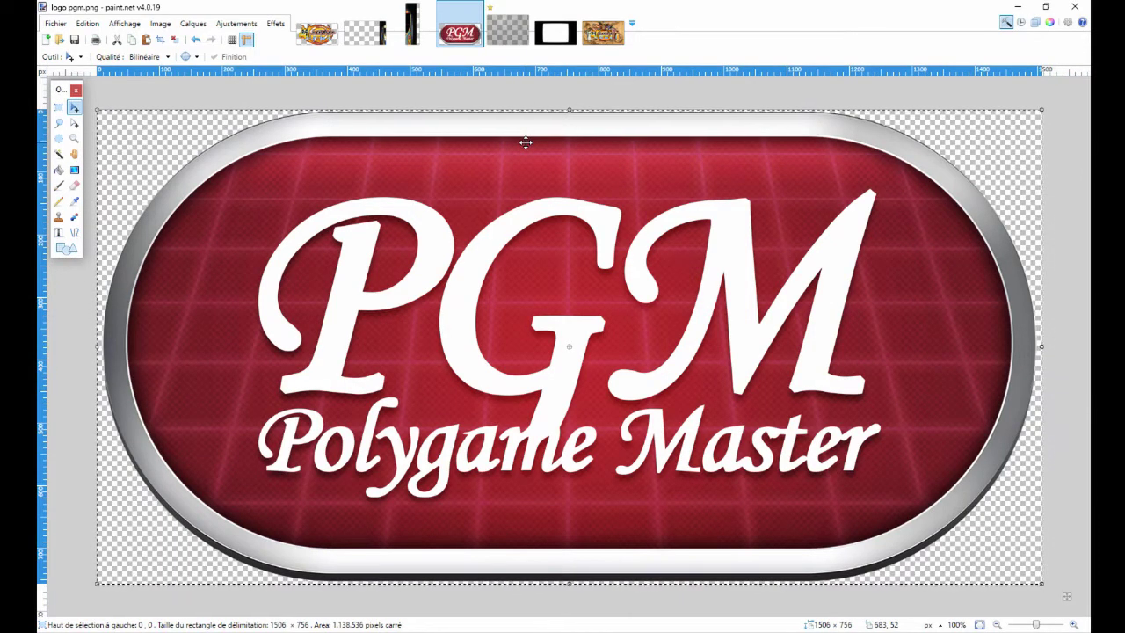
pyautogui.click(374, 26)
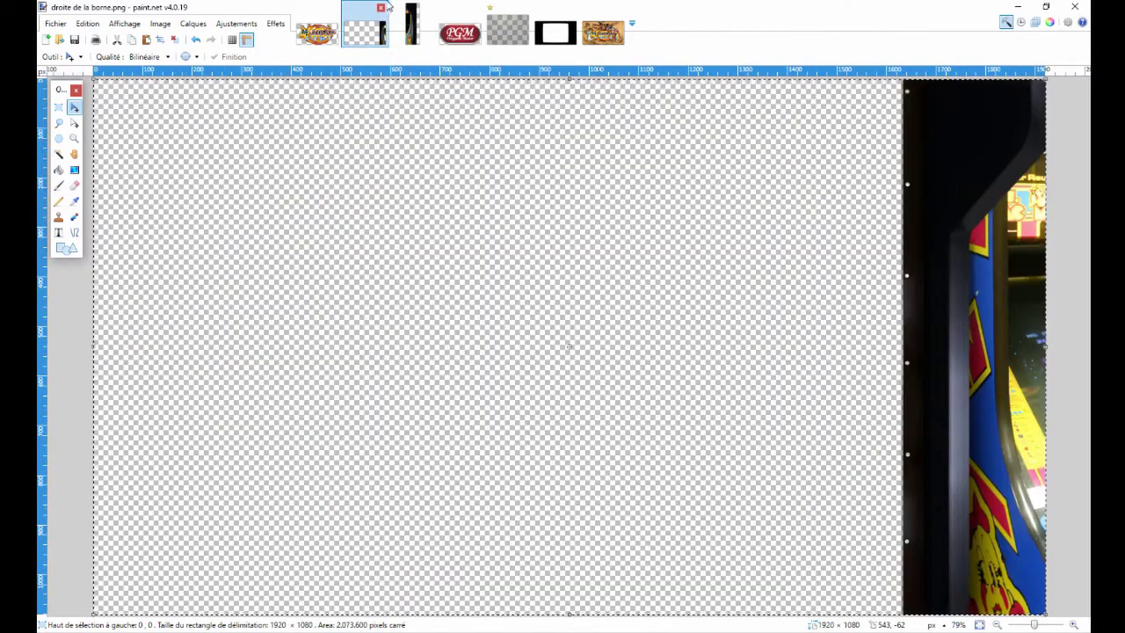
pyautogui.click(411, 27)
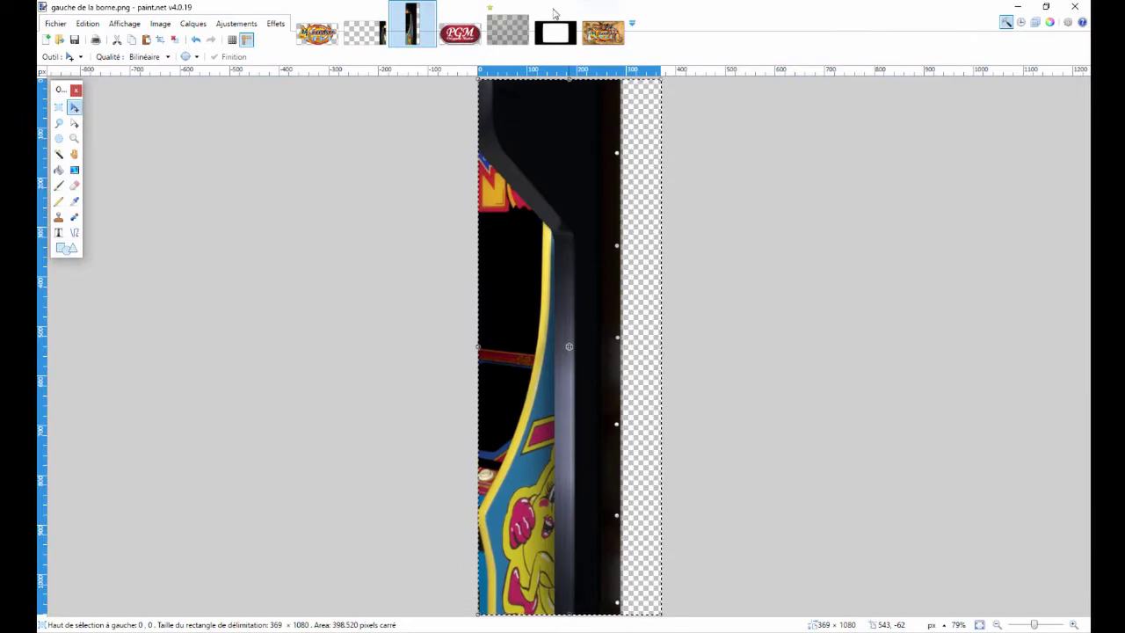
pyautogui.click(508, 32)
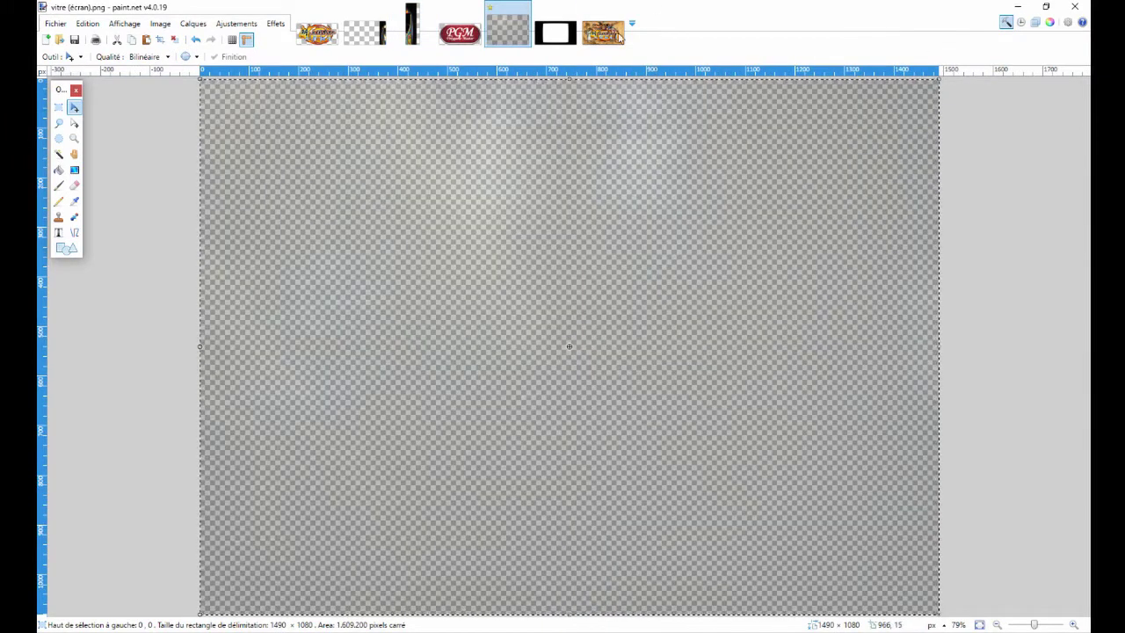
# Examine the edges of the masque 4x3.png image, and select and copy its whole canvas.
pyautogui.click(555, 33)
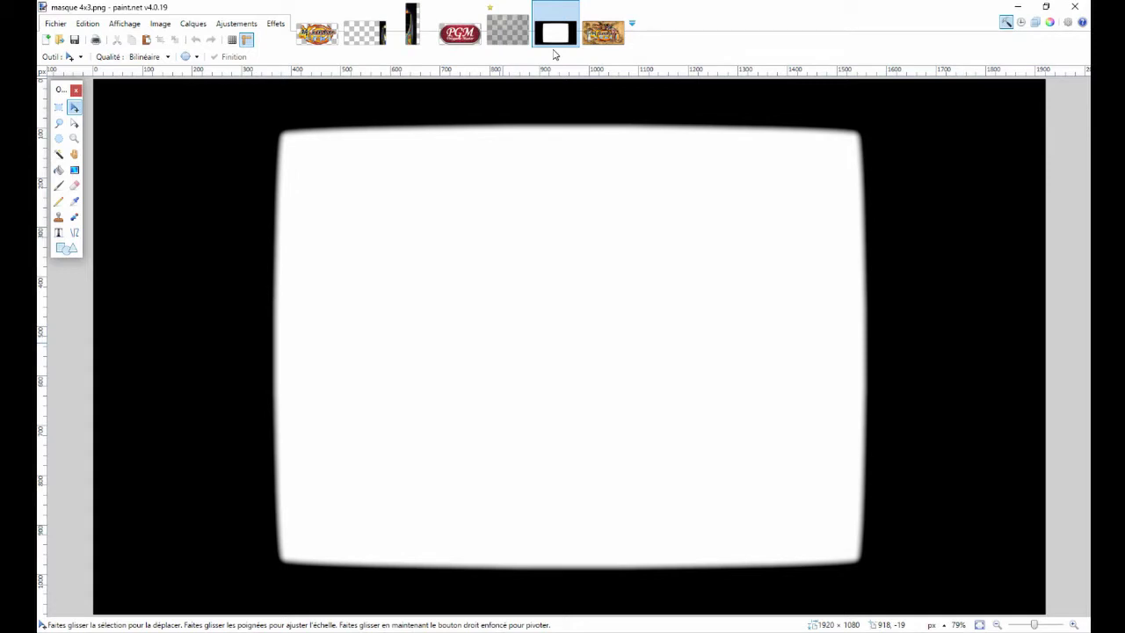
pyautogui.scroll(3, 261, 302)
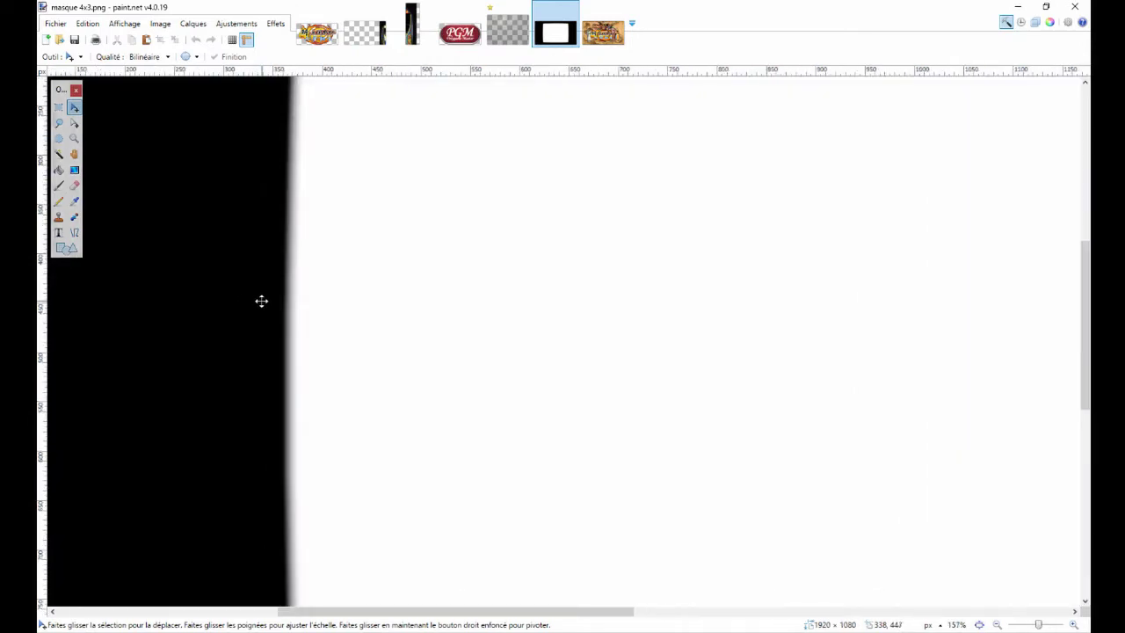
pyautogui.scroll(2, 261, 302)
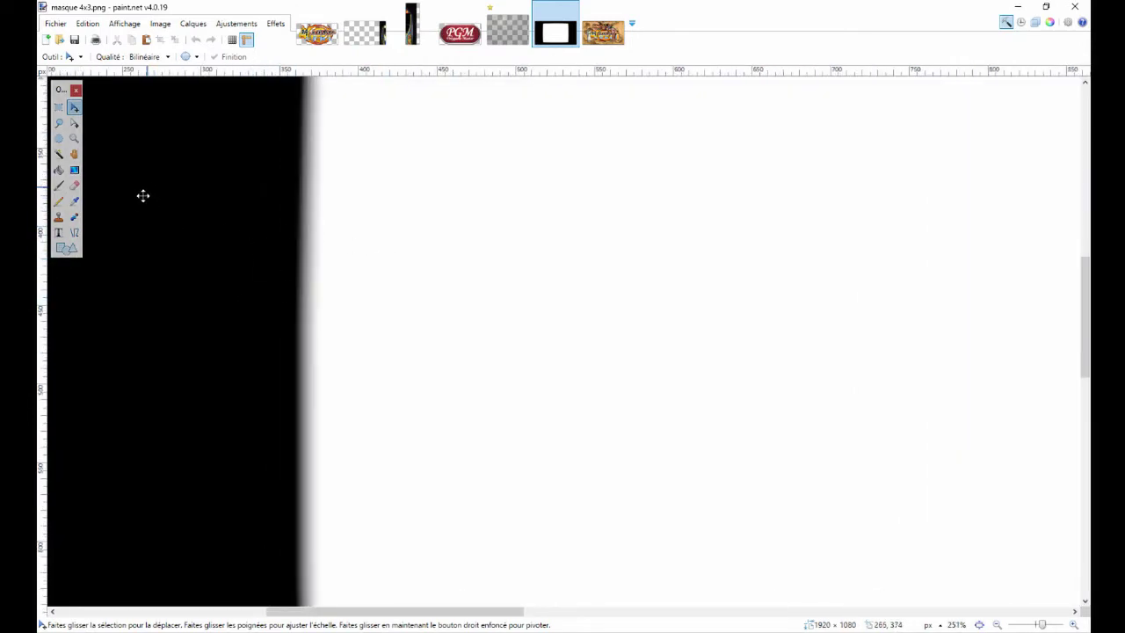
pyautogui.scroll(-3, 688, 269)
pyautogui.scroll(-2, 688, 269)
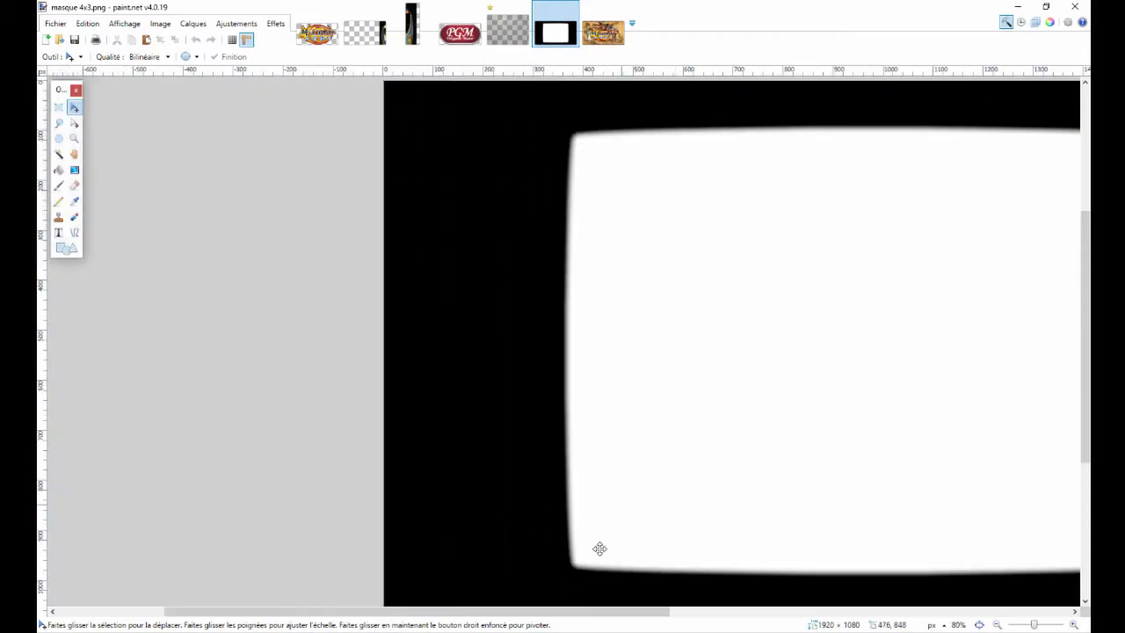
pyautogui.moveTo(502, 611); pyautogui.dragTo(655, 611)
pyautogui.scroll(-2, 544, 448)
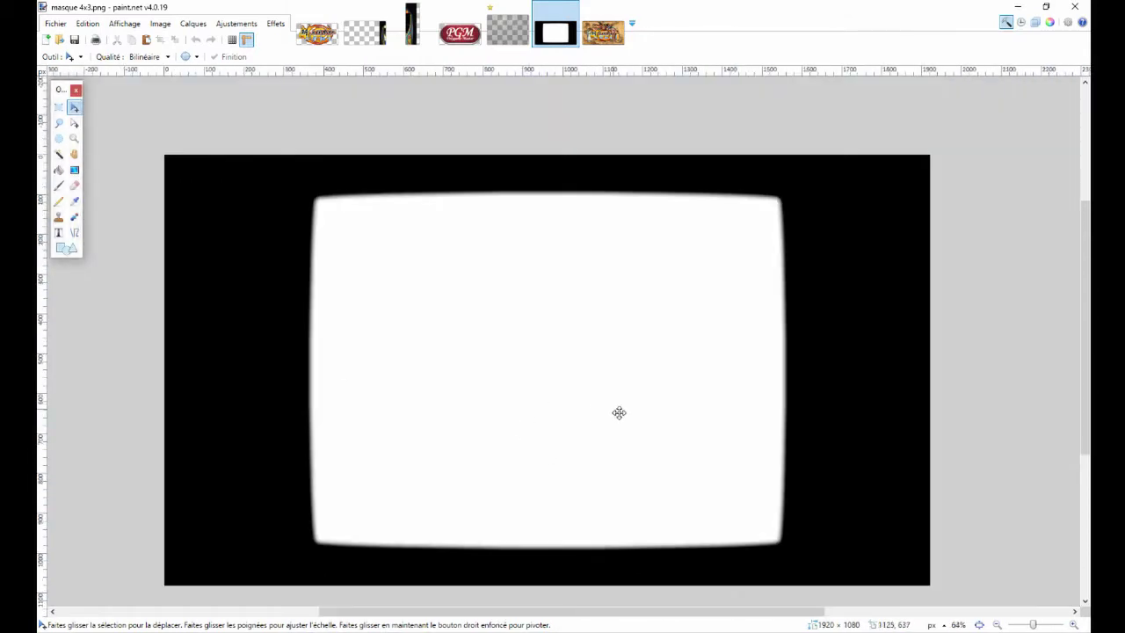
pyautogui.moveTo(525, 610); pyautogui.dragTo(488, 615)
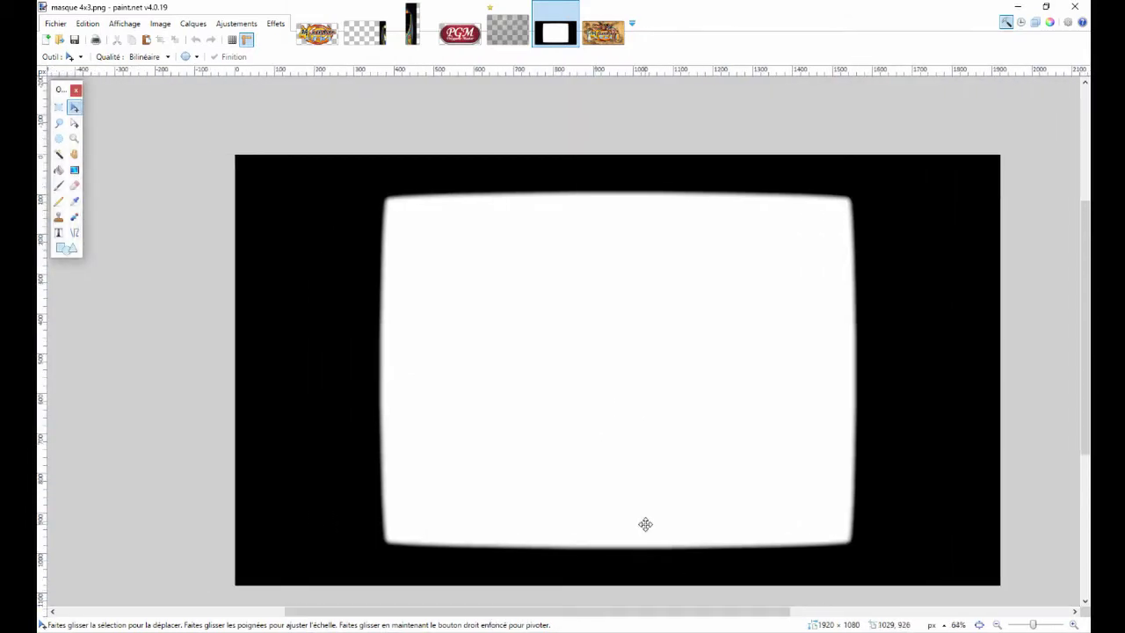
pyautogui.hotkey('ctrl', 'a')
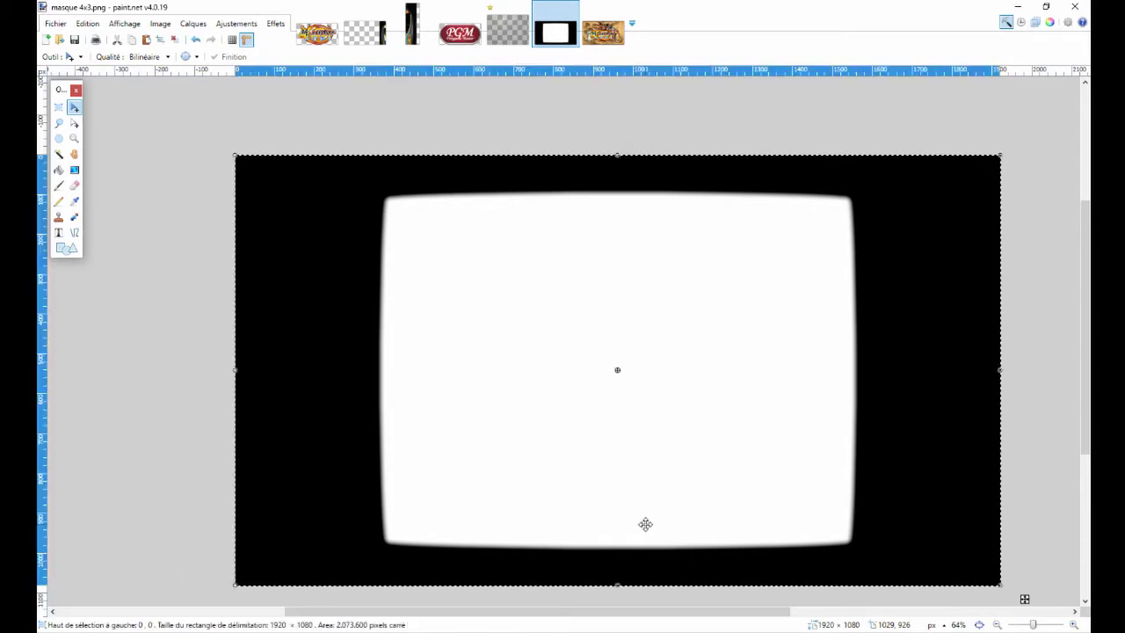
# Apply the Paste Alpha effect to the background artwork using the copied mask, with already transparent pixels ignored.
pyautogui.click(603, 33)
pyautogui.click(276, 24)
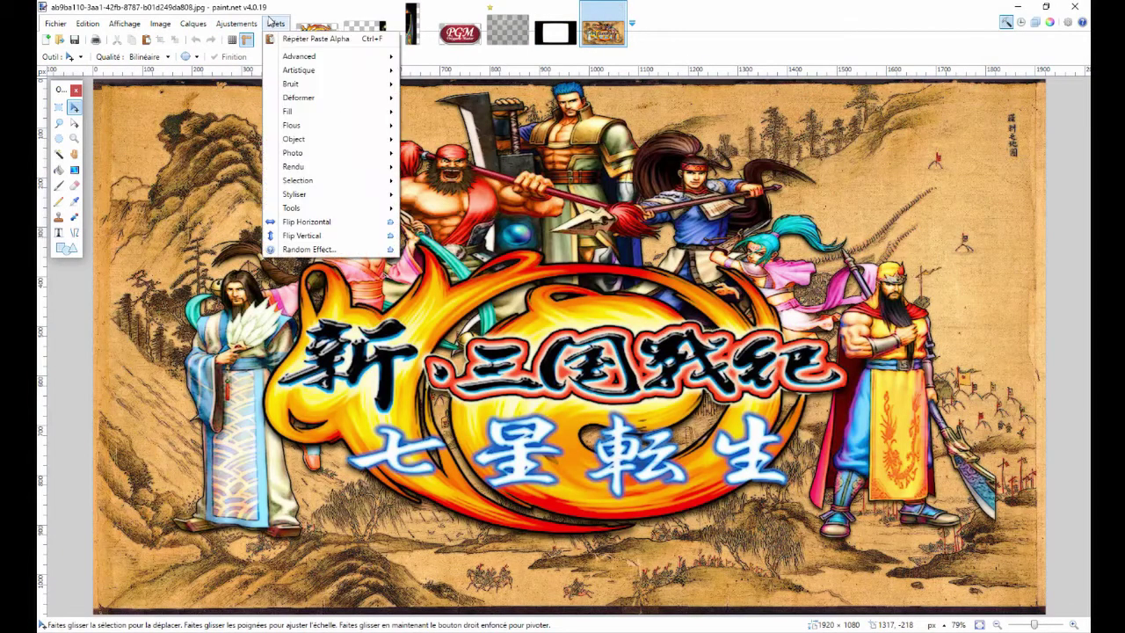
pyautogui.moveTo(298, 139)
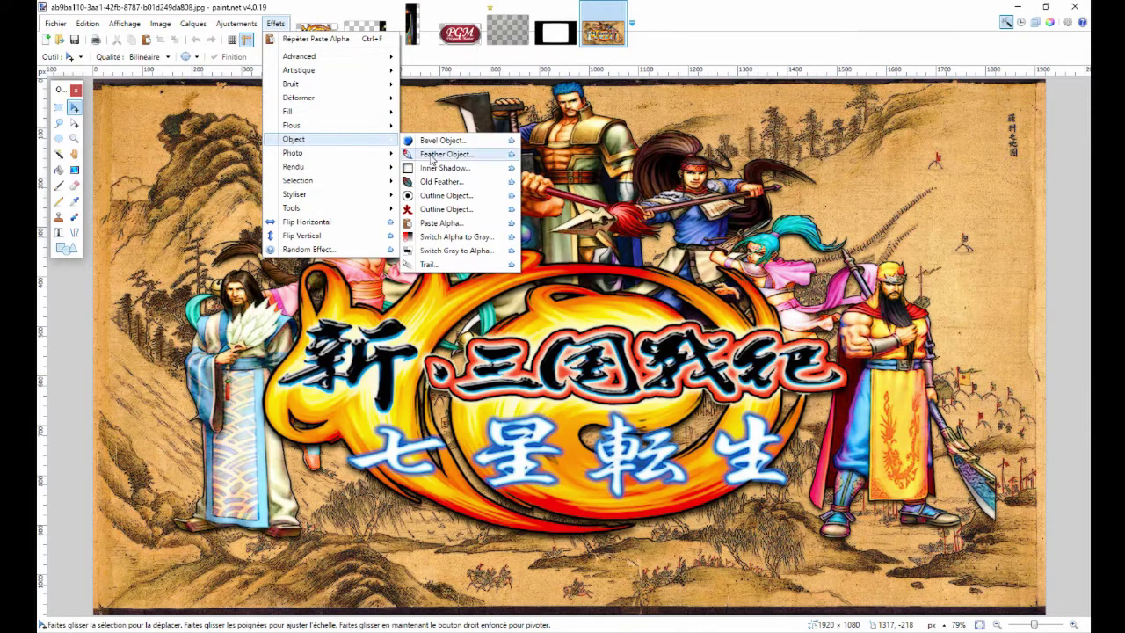
pyautogui.click(451, 222)
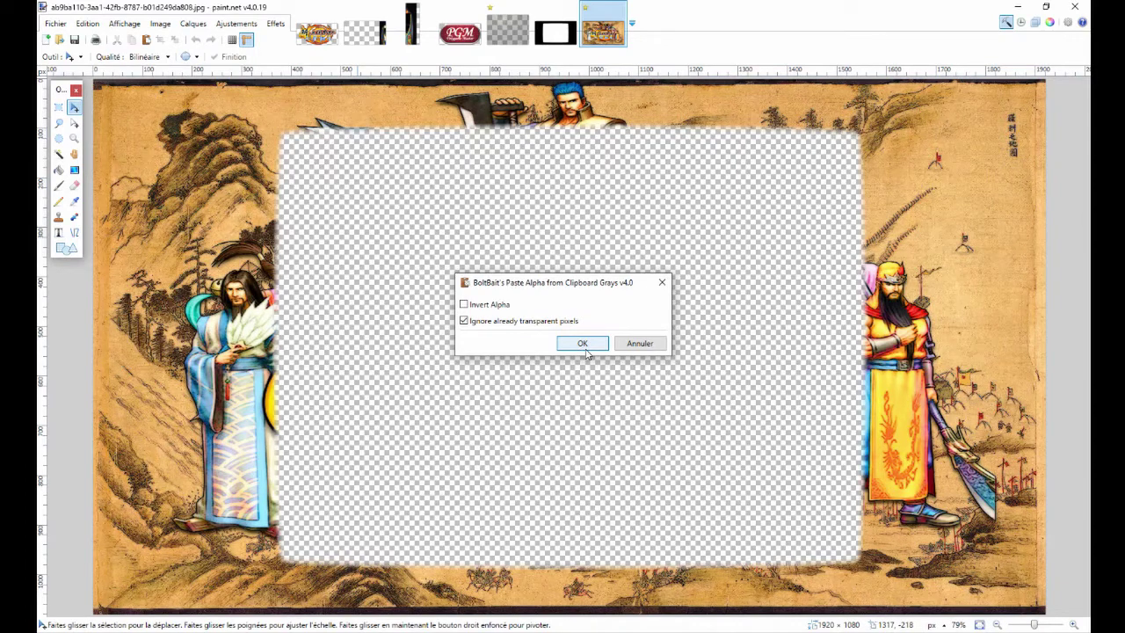
pyautogui.click(584, 346)
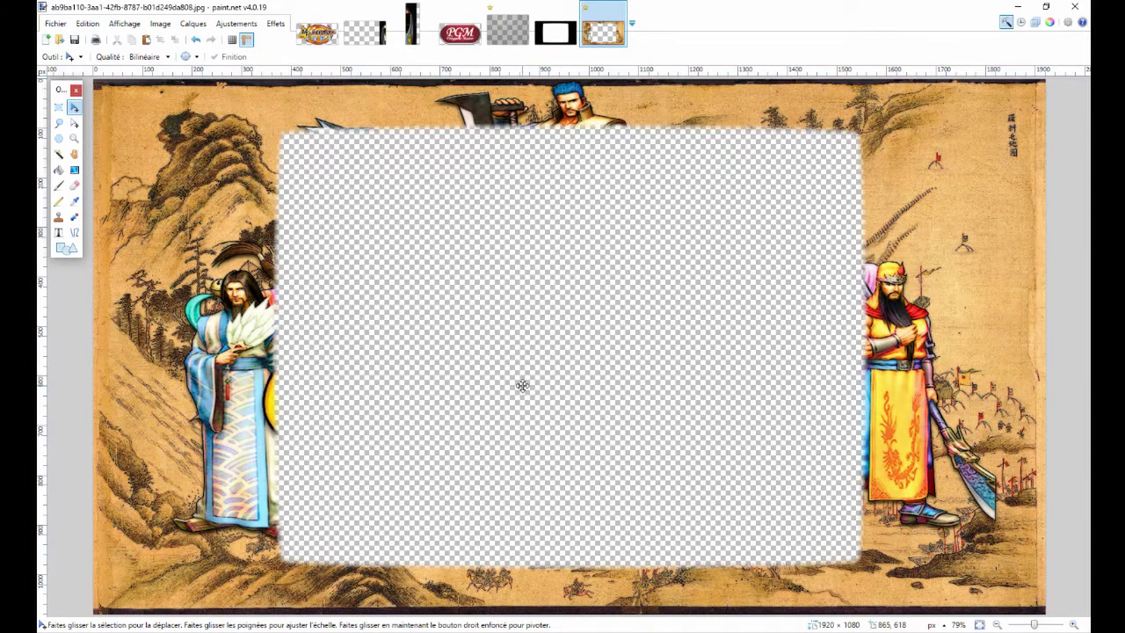
# Inspect the cut-out's blurred edges on the background artwork, and undo the Paste Alpha effect.
pyautogui.scroll(10, 266, 359)
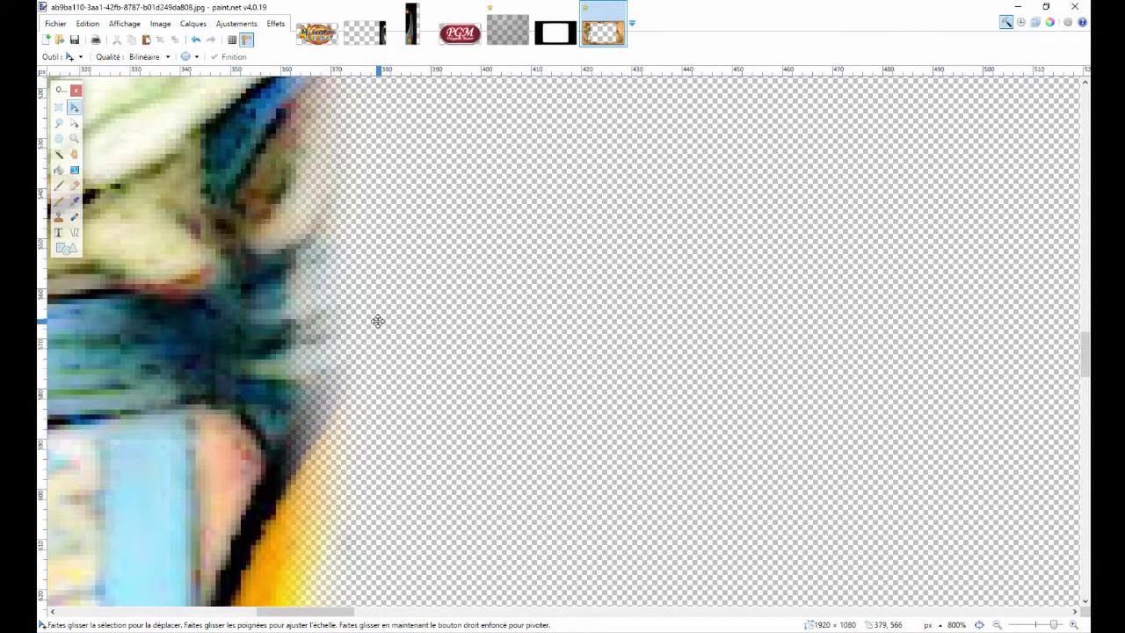
pyautogui.scroll(-10, 377, 321)
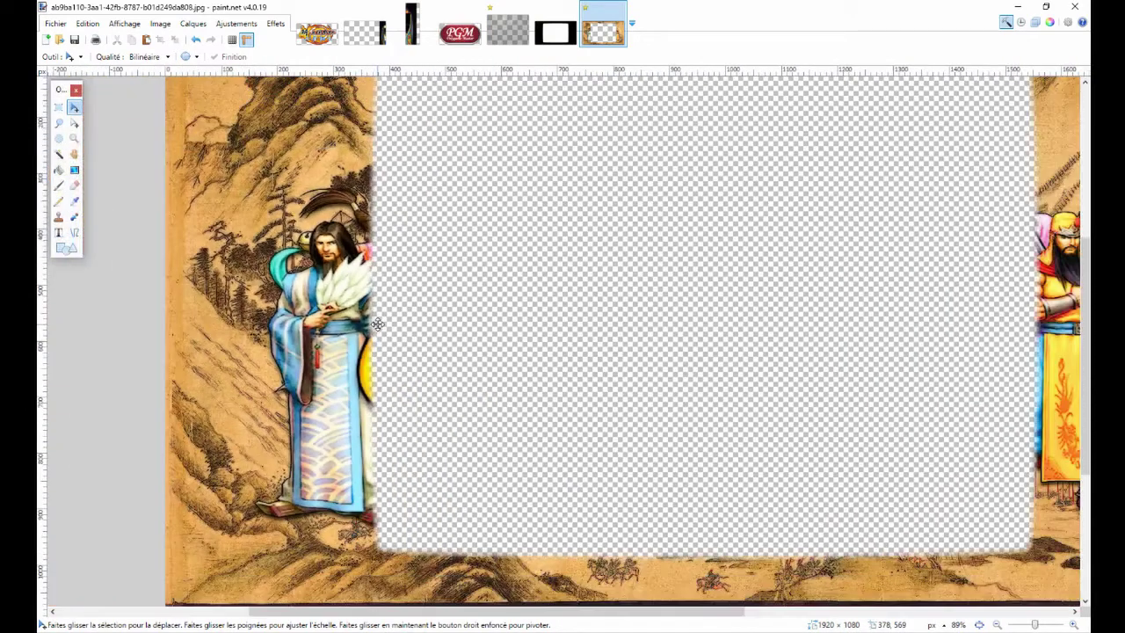
pyautogui.moveTo(340, 619); pyautogui.dragTo(400, 618)
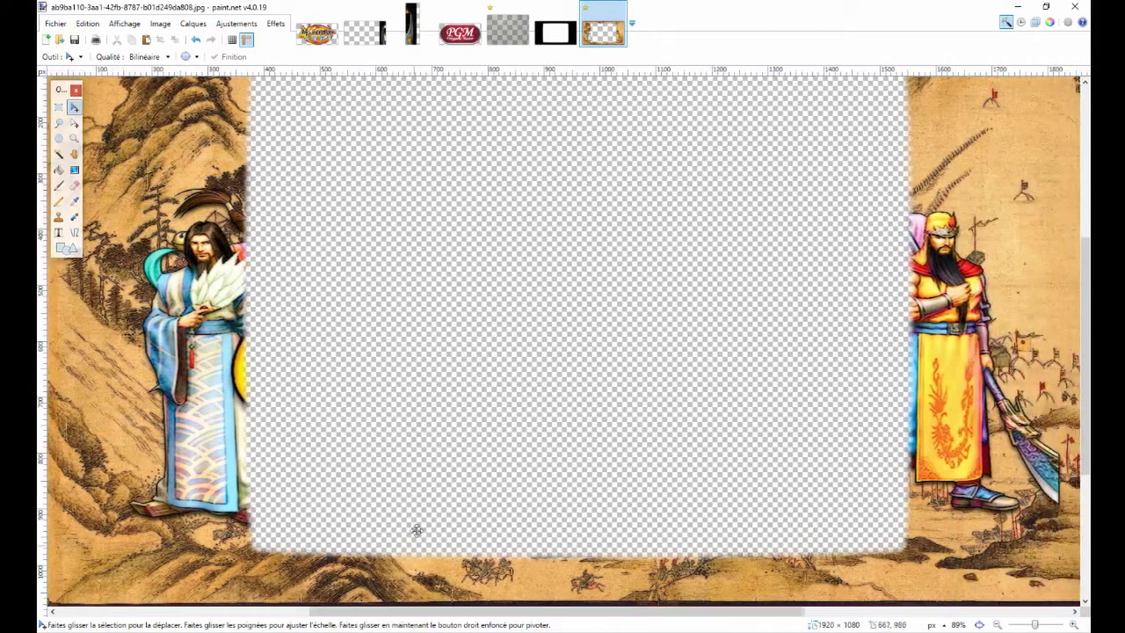
pyautogui.scroll(3, 422, 510)
pyautogui.hotkey('ctrl', 'z')
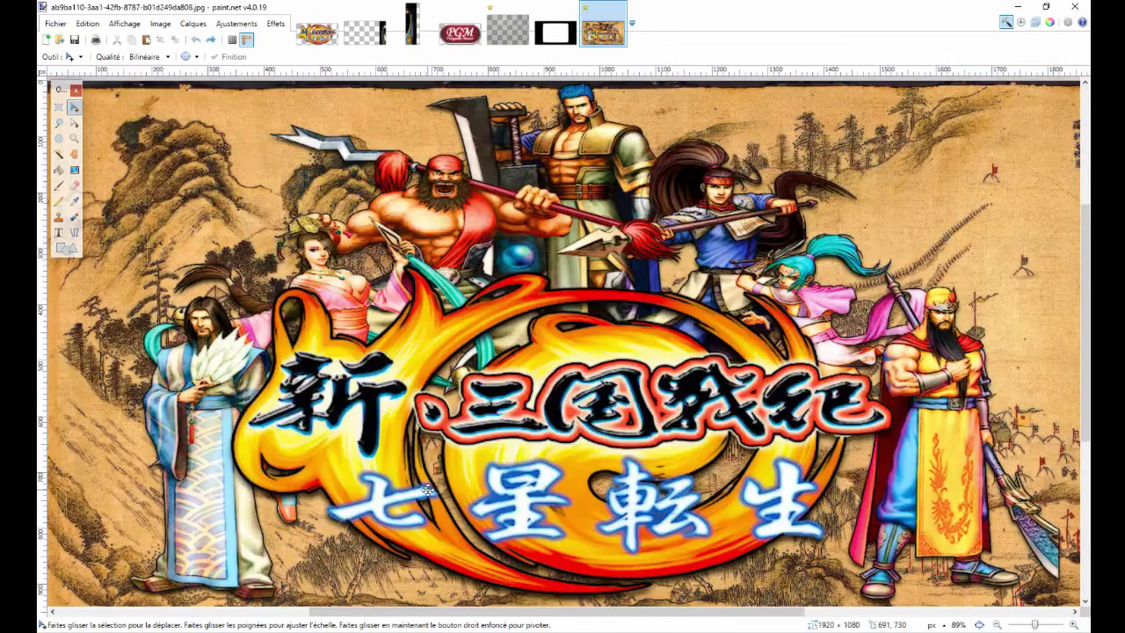
pyautogui.scroll(-3, 545, 433)
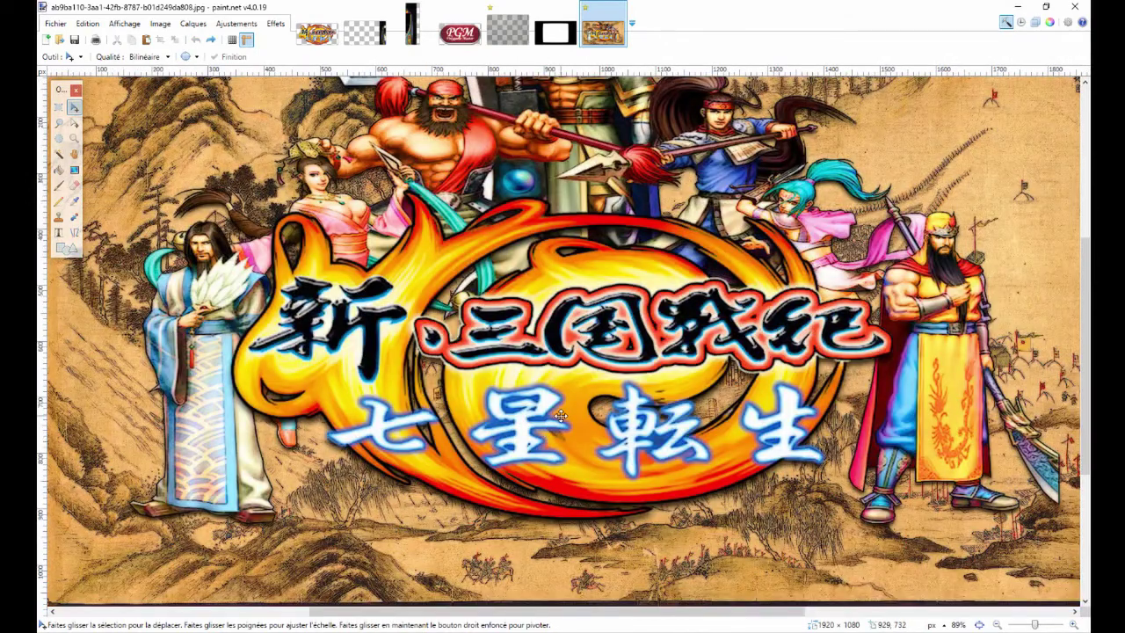
pyautogui.keyDown('ctrl'); pyautogui.scroll(-1, 560, 415); pyautogui.keyUp('ctrl')
pyautogui.scroll(1, 560, 416)
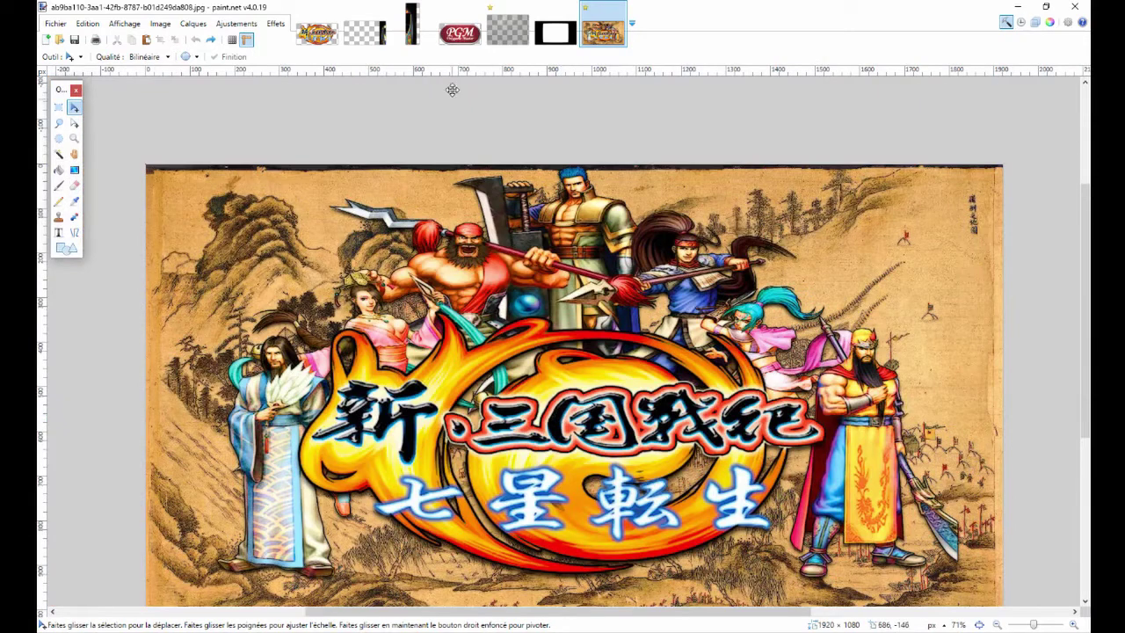
# Paste the copied 4x3 mask into a new image to have a second version of it.
pyautogui.click(553, 41)
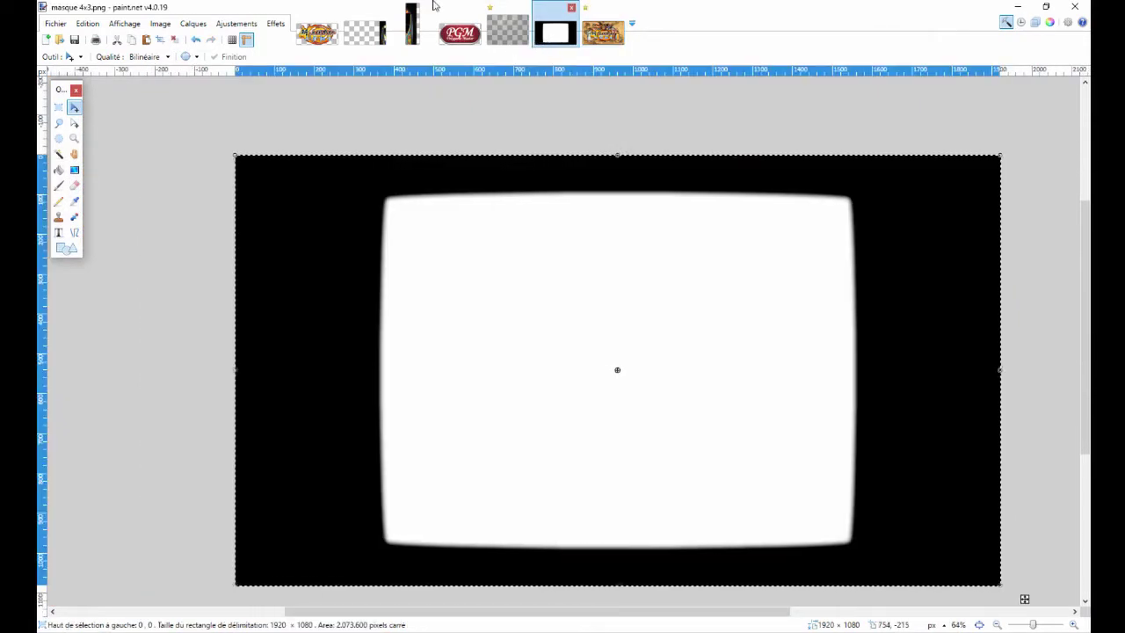
pyautogui.click(87, 24)
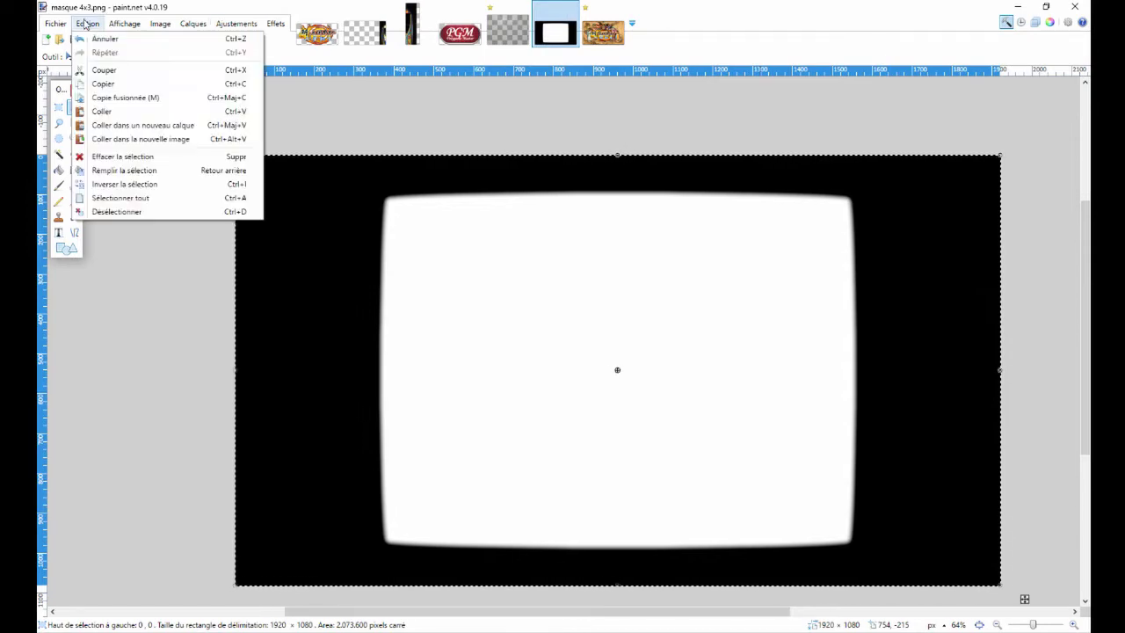
pyautogui.click(134, 140)
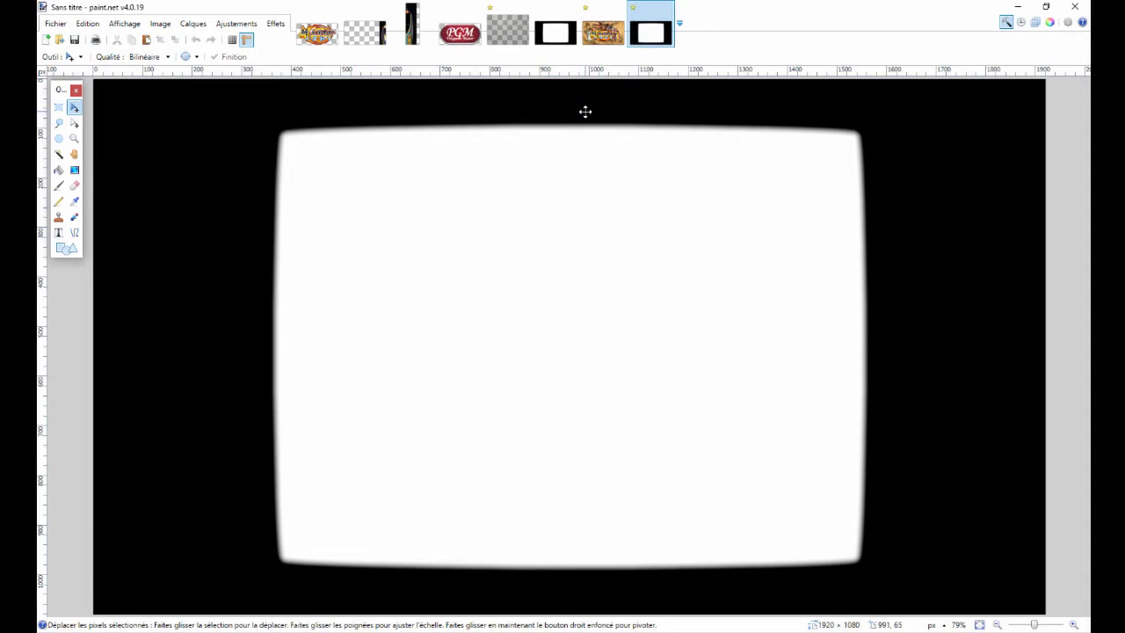
# Harden the edges of the original masque 4x3.png with a Brightness/Contrast adjustment, using brightness 0 and contrast 85.
pyautogui.click(555, 32)
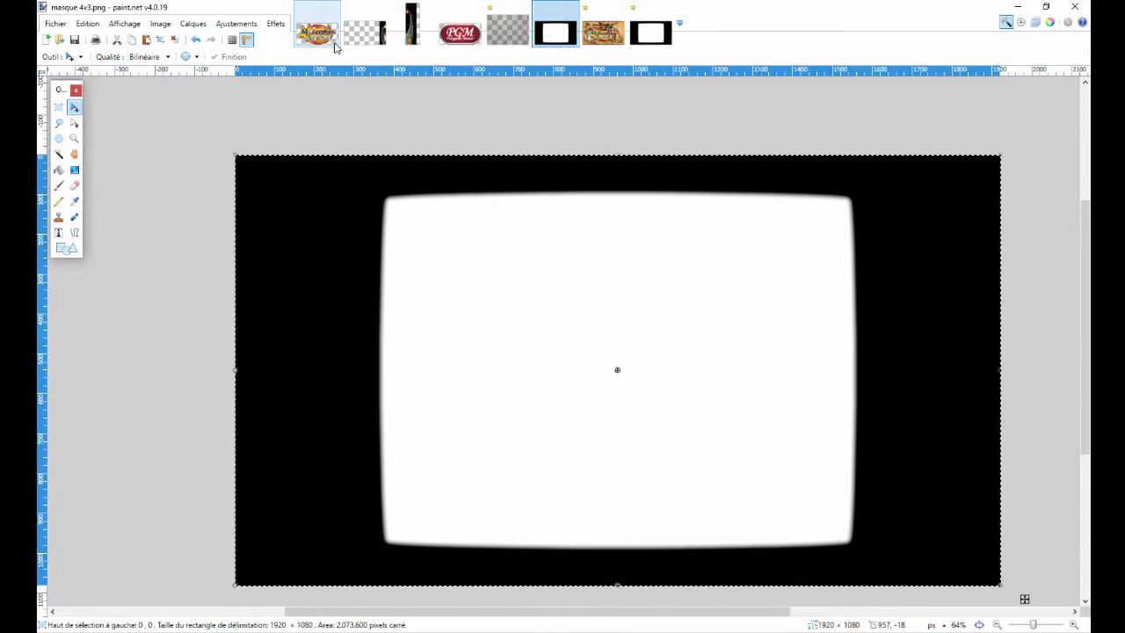
pyautogui.click(236, 24)
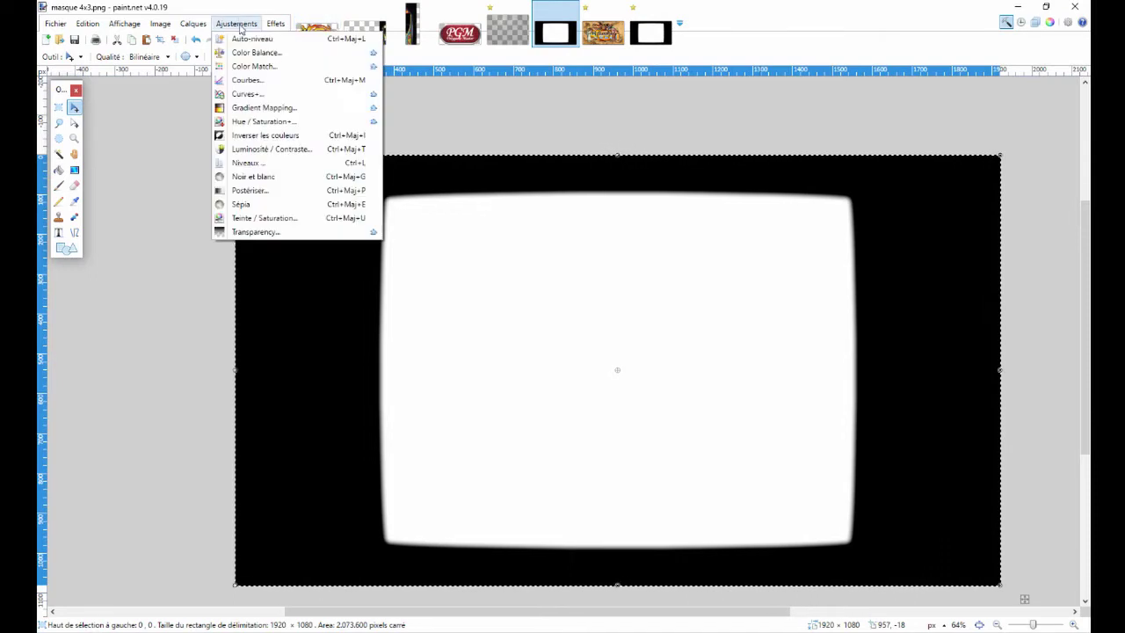
pyautogui.click(255, 149)
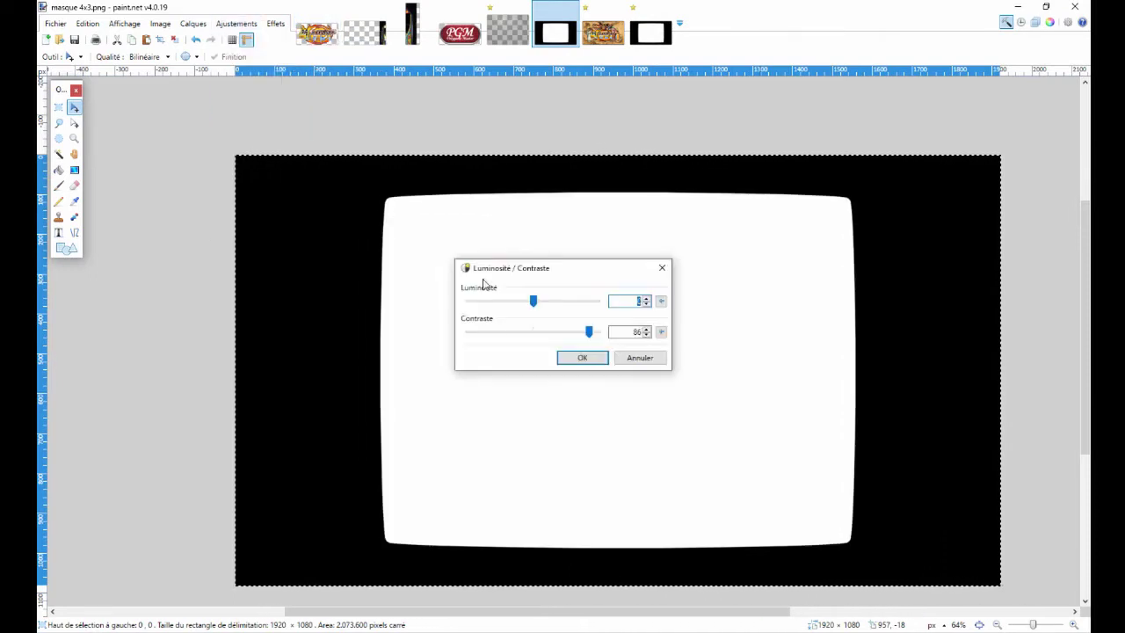
pyautogui.moveTo(589, 331)
pyautogui.mouseDown()
pyautogui.moveTo(533, 332)
pyautogui.moveTo(589, 336)
pyautogui.mouseUp()
pyautogui.moveTo(589, 341); pyautogui.dragTo(617, 342)
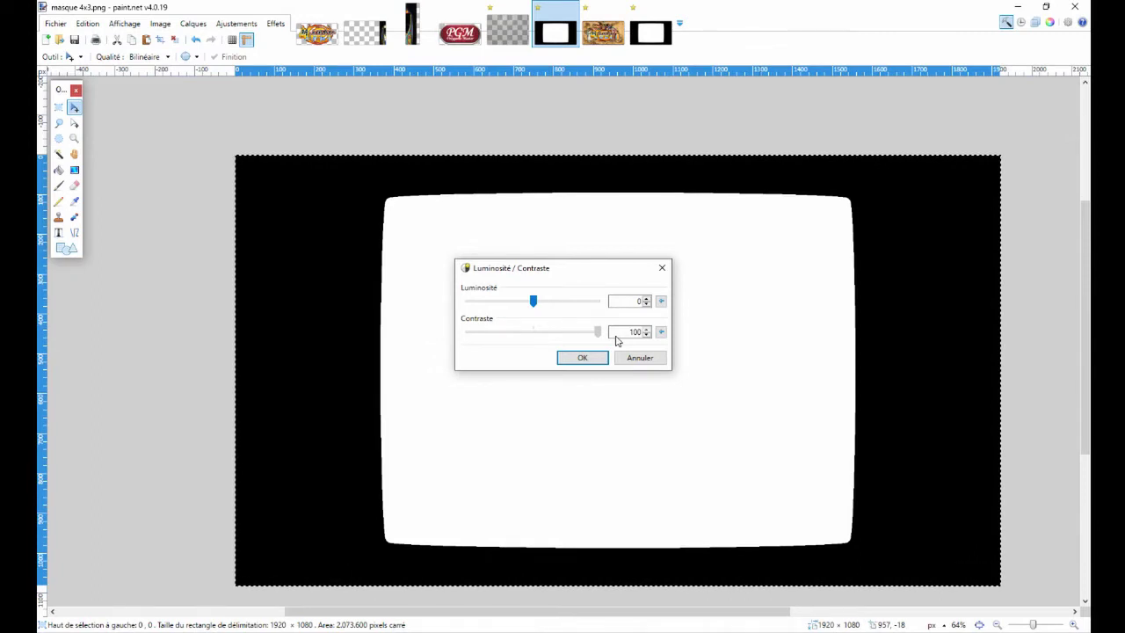
pyautogui.moveTo(600, 336); pyautogui.dragTo(593, 337)
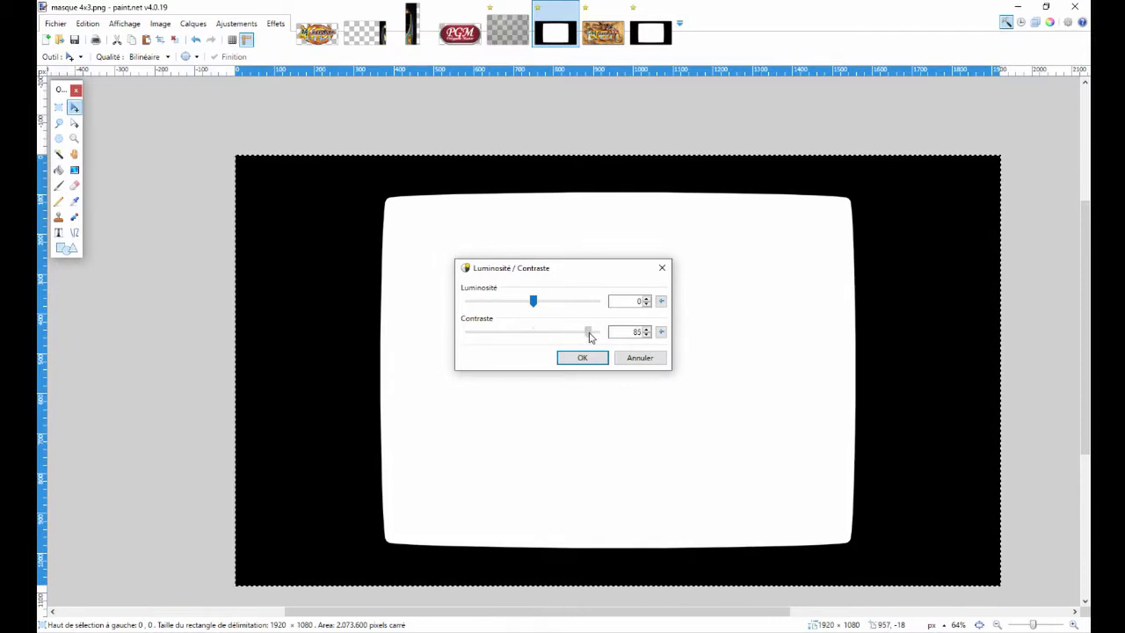
pyautogui.click(637, 301)
pyautogui.click(582, 358)
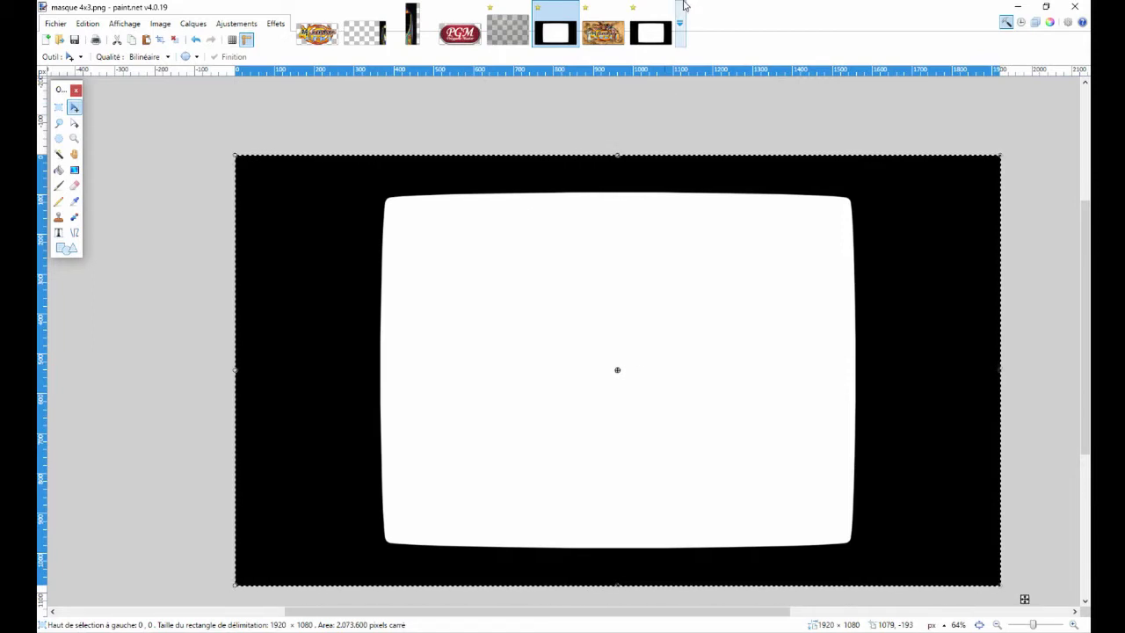
# Return to the background artwork image and look over it.
pyautogui.click(602, 32)
pyautogui.scroll(-2, 568, 216)
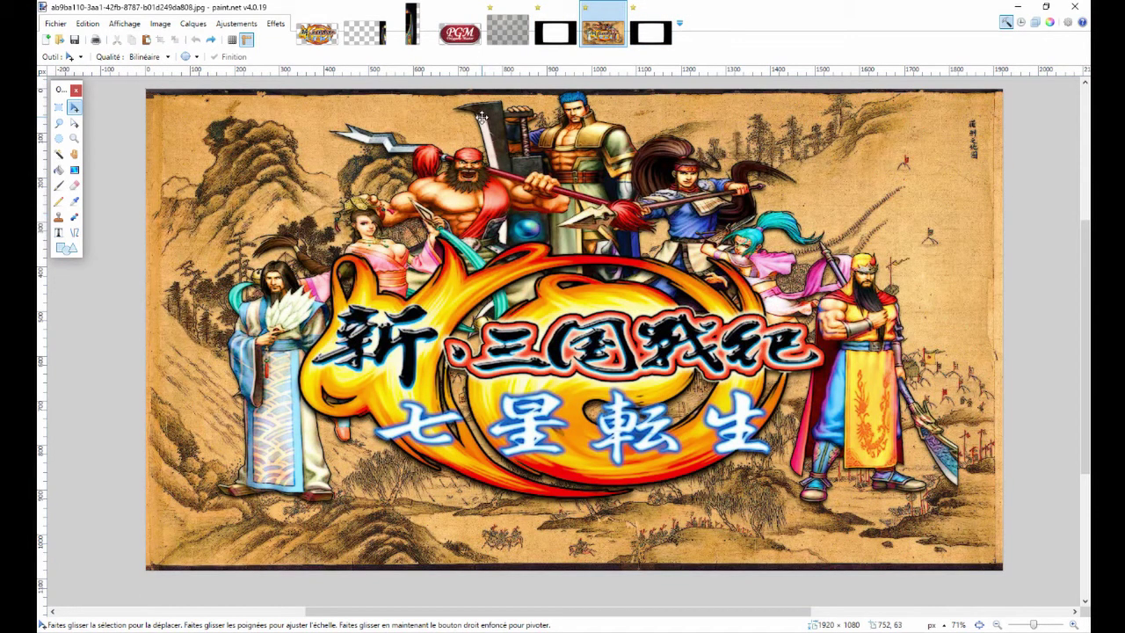
pyautogui.scroll(2, 660, 147)
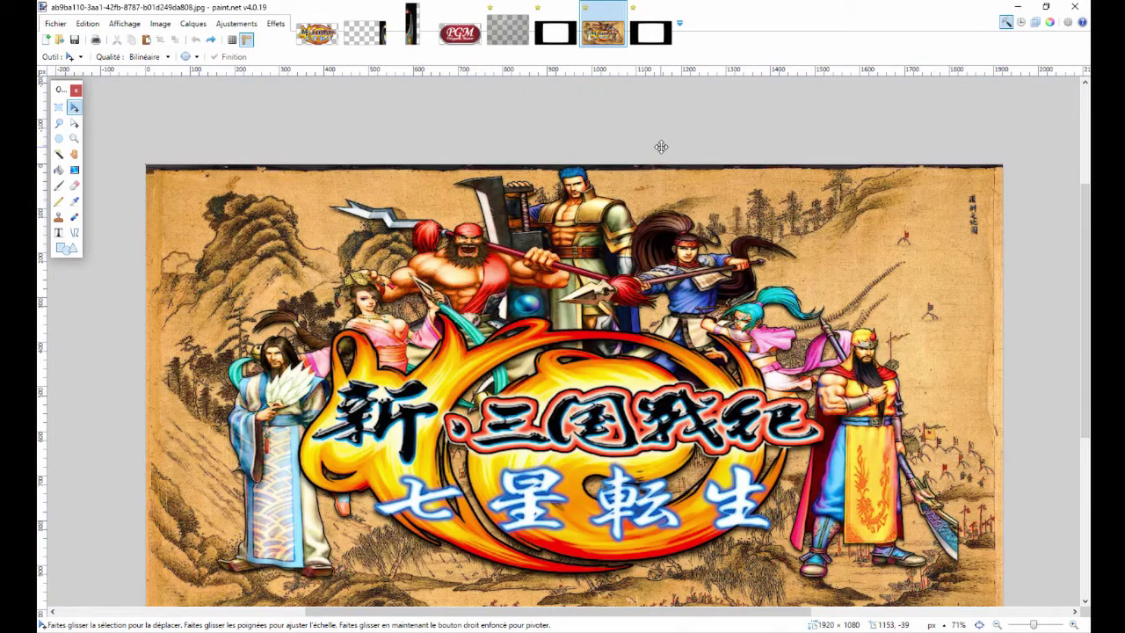
pyautogui.scroll(-2, 661, 147)
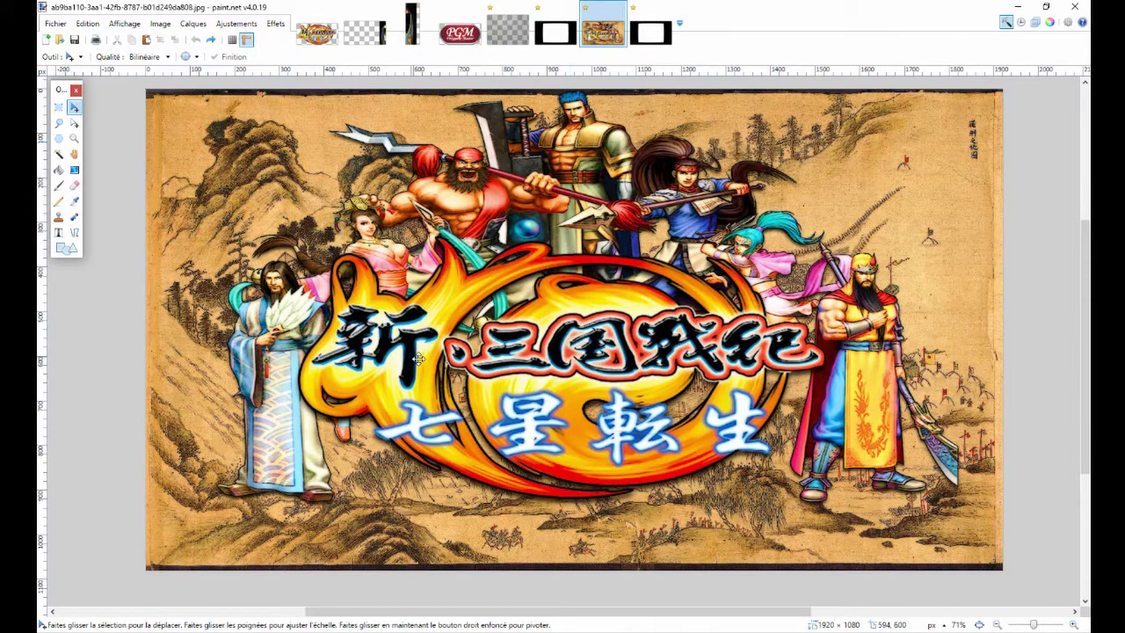
# Cut the transparent 4:3 screen opening into the background artwork by applying the Paste Alpha effect with the copied mask.
pyautogui.moveTo(463, 606); pyautogui.dragTo(493, 612)
pyautogui.scroll(1, 545, 508)
pyautogui.scroll(-1, 550, 511)
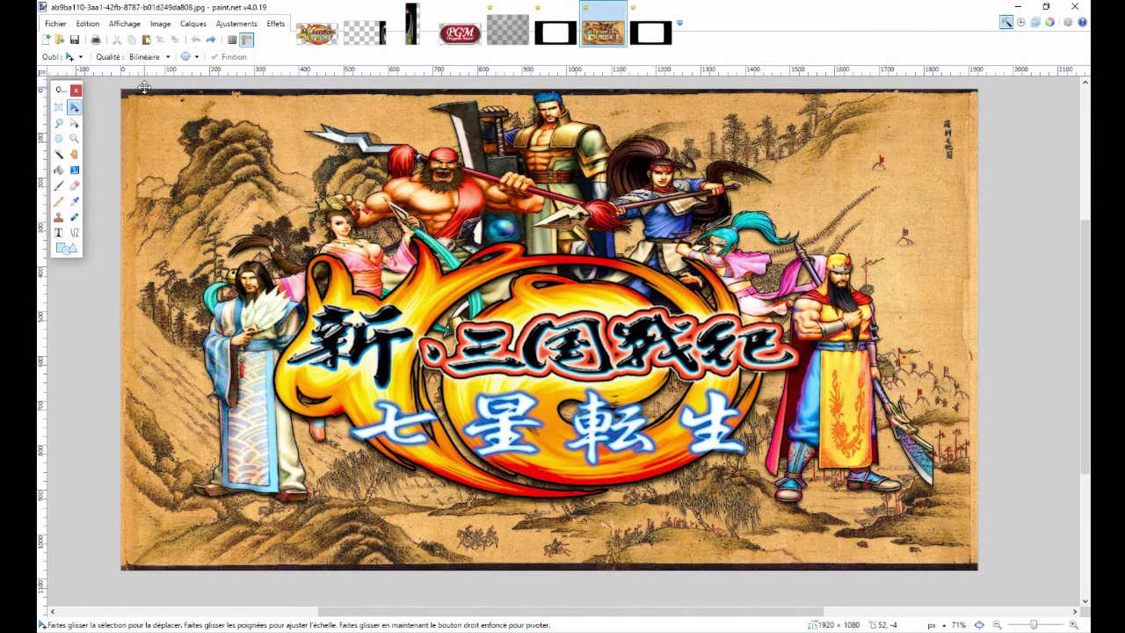
pyautogui.click(275, 24)
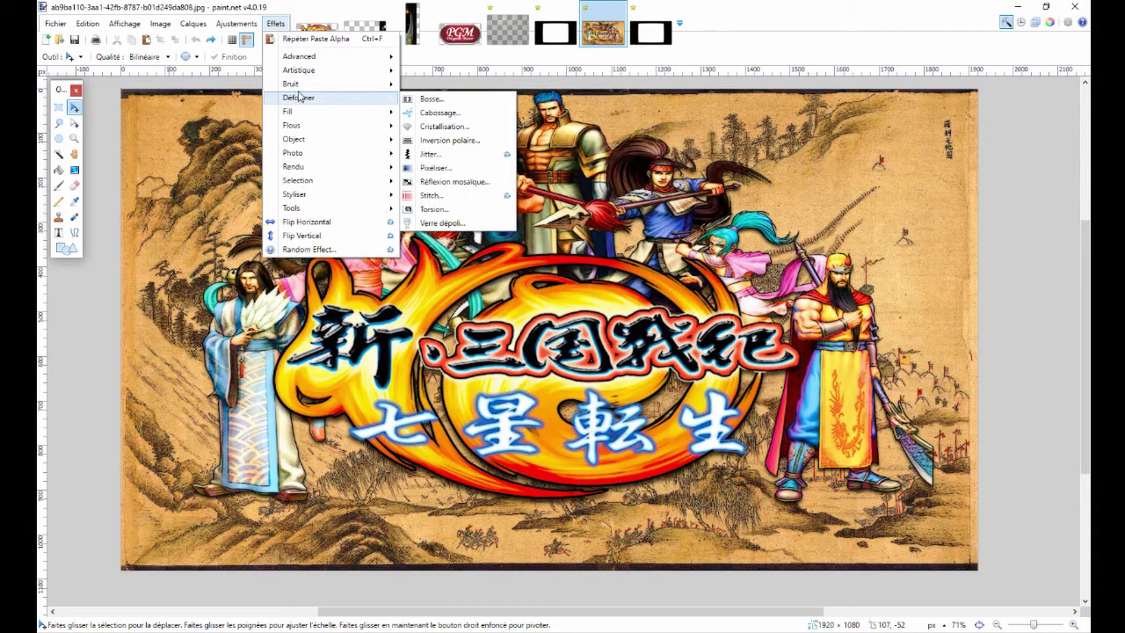
pyautogui.moveTo(305, 141)
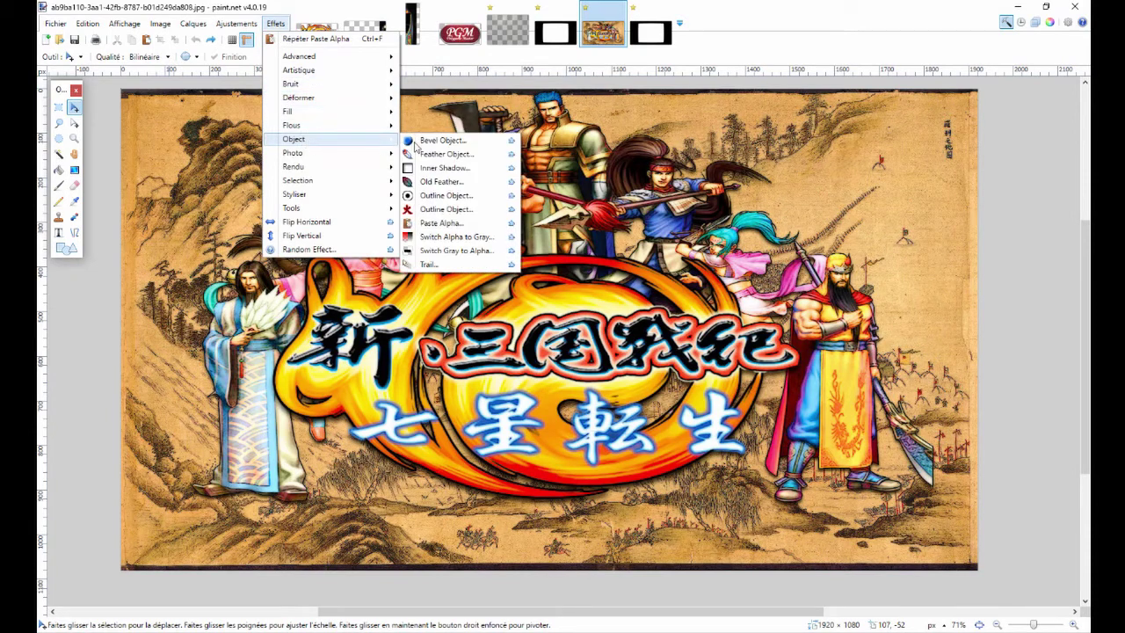
pyautogui.click(450, 225)
pyautogui.click(581, 344)
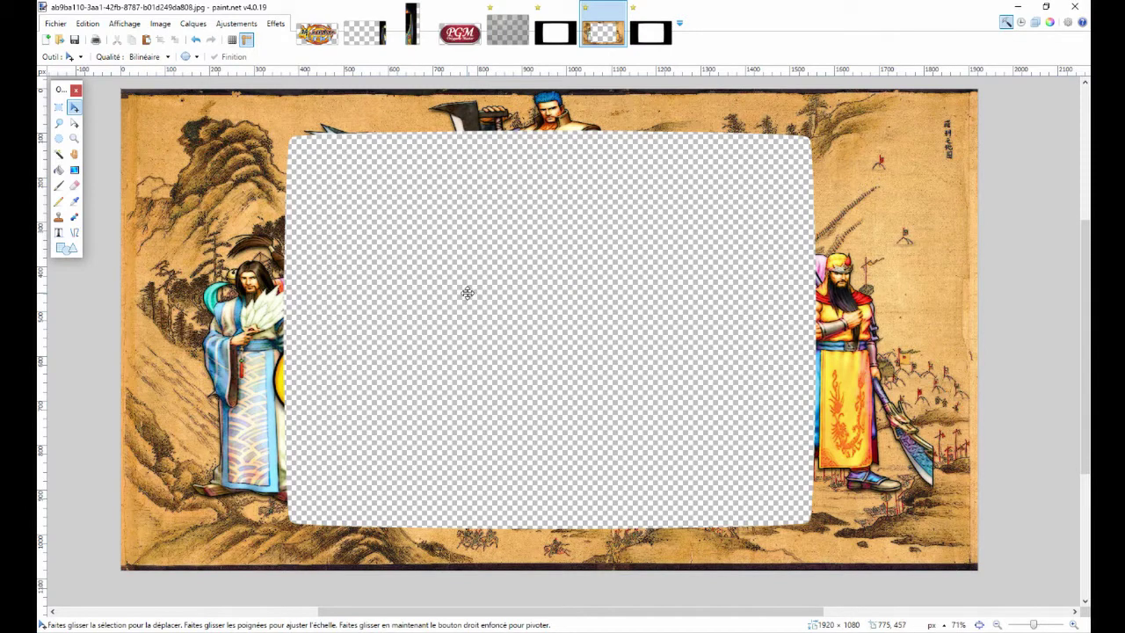
# Show the layer list, paste the copied 4:3 mask into a new layer above the artwork, and deselect it.
pyautogui.click(1036, 22)
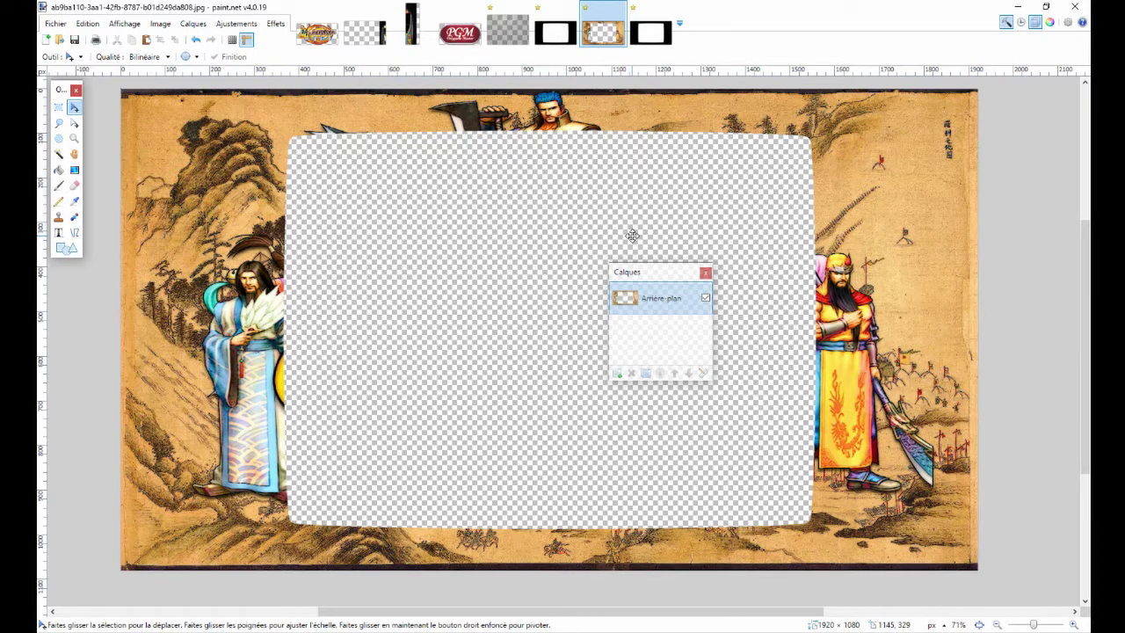
pyautogui.click(101, 25)
pyautogui.click(96, 23)
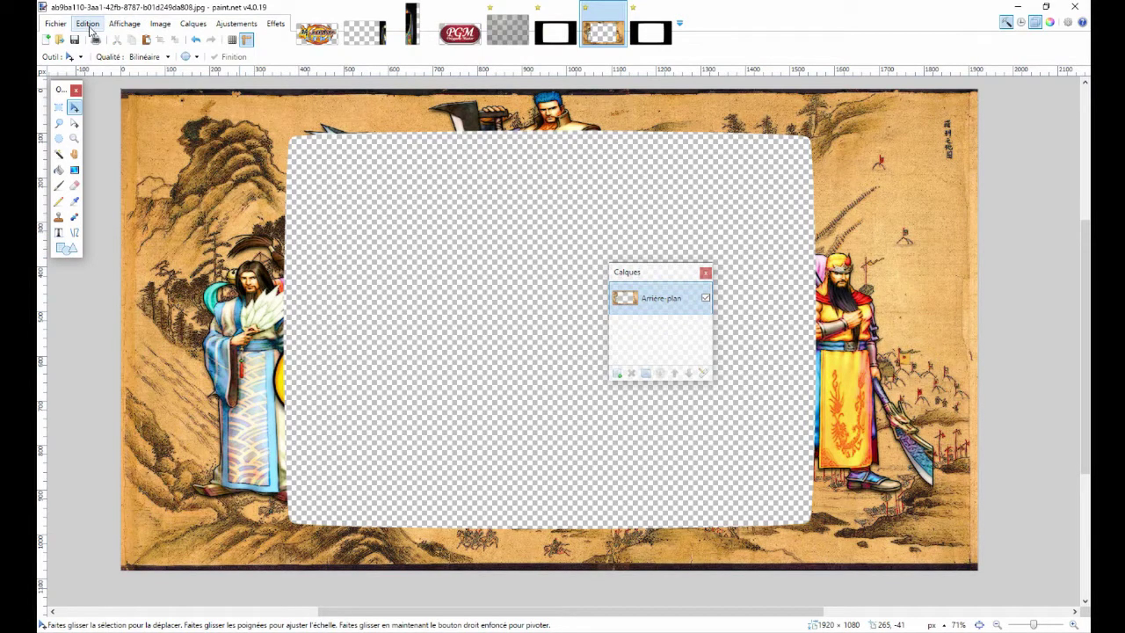
pyautogui.click(88, 24)
pyautogui.click(105, 124)
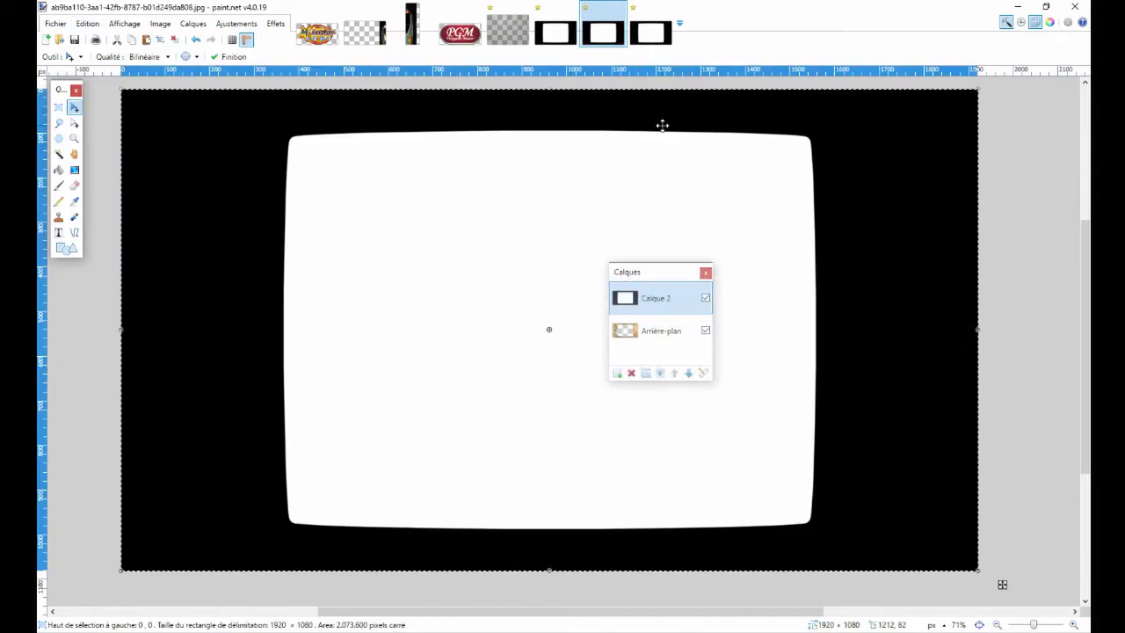
pyautogui.hotkey('ctrl', 'd')
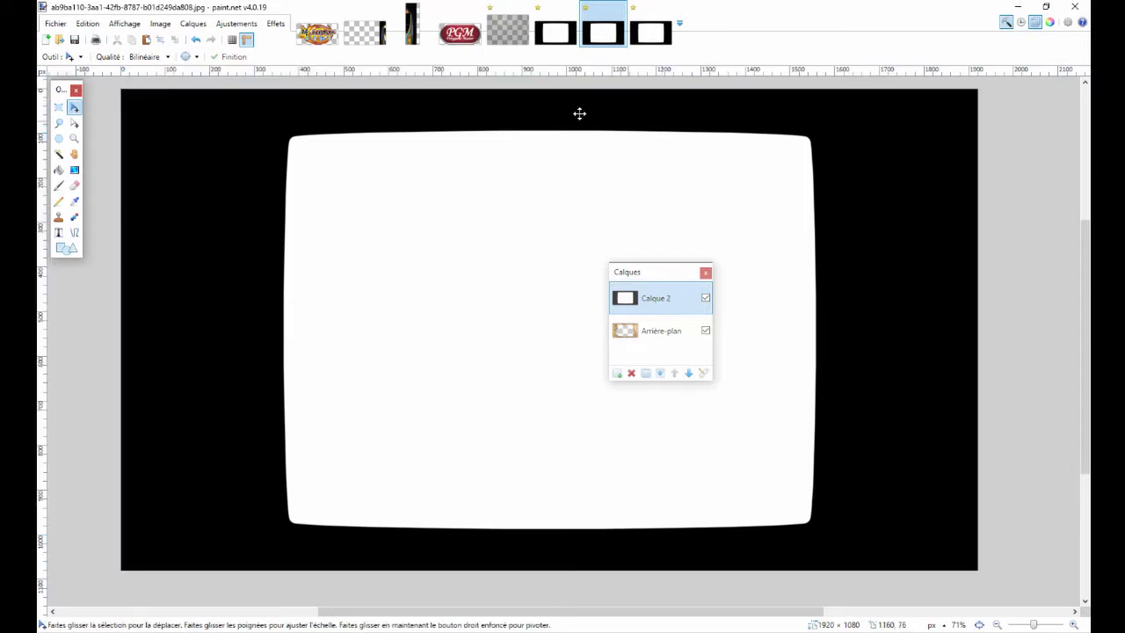
# Try a Magic Wand selection of the mask's white screen area with 0% tolerance, and deselect it.
pyautogui.click(59, 153)
pyautogui.click(461, 233)
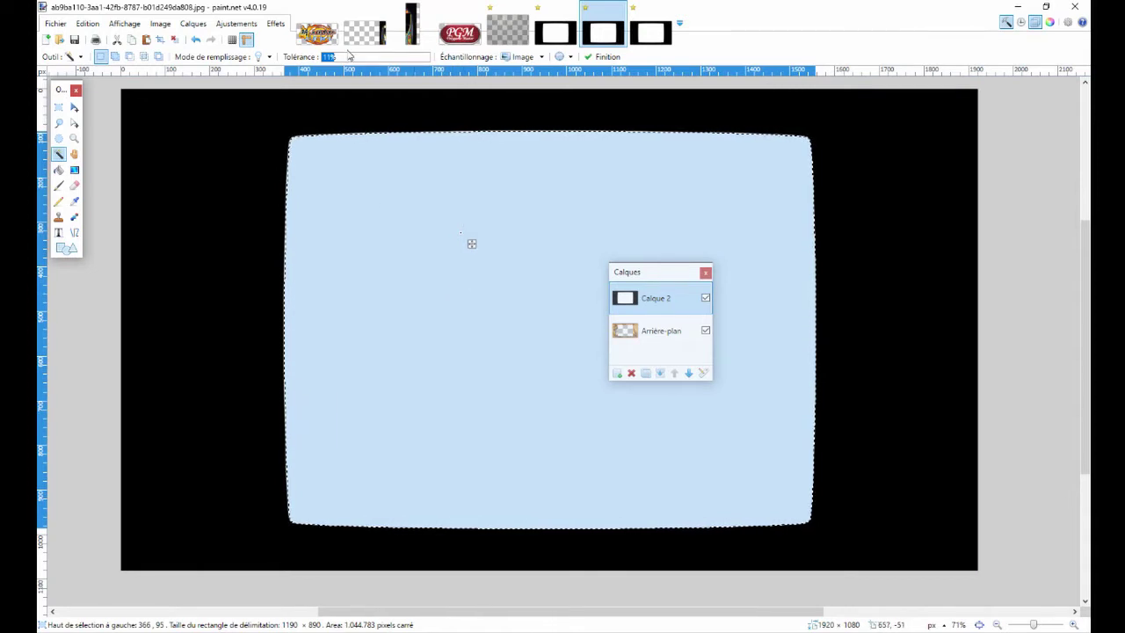
pyautogui.moveTo(345, 58); pyautogui.dragTo(308, 68)
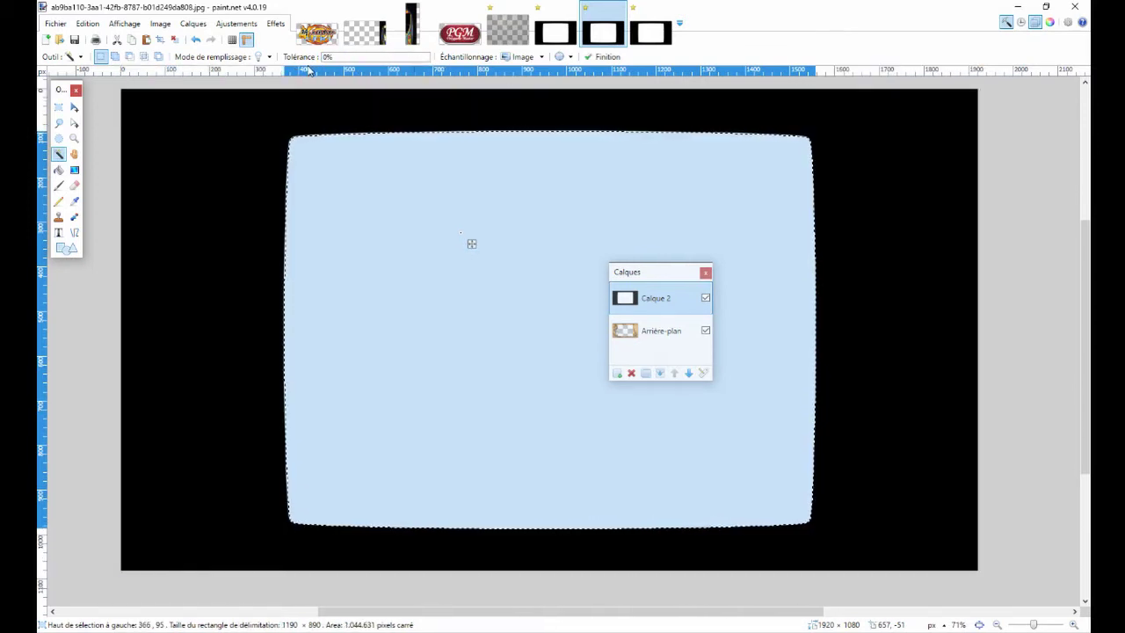
pyautogui.hotkey('ctrl', 'd')
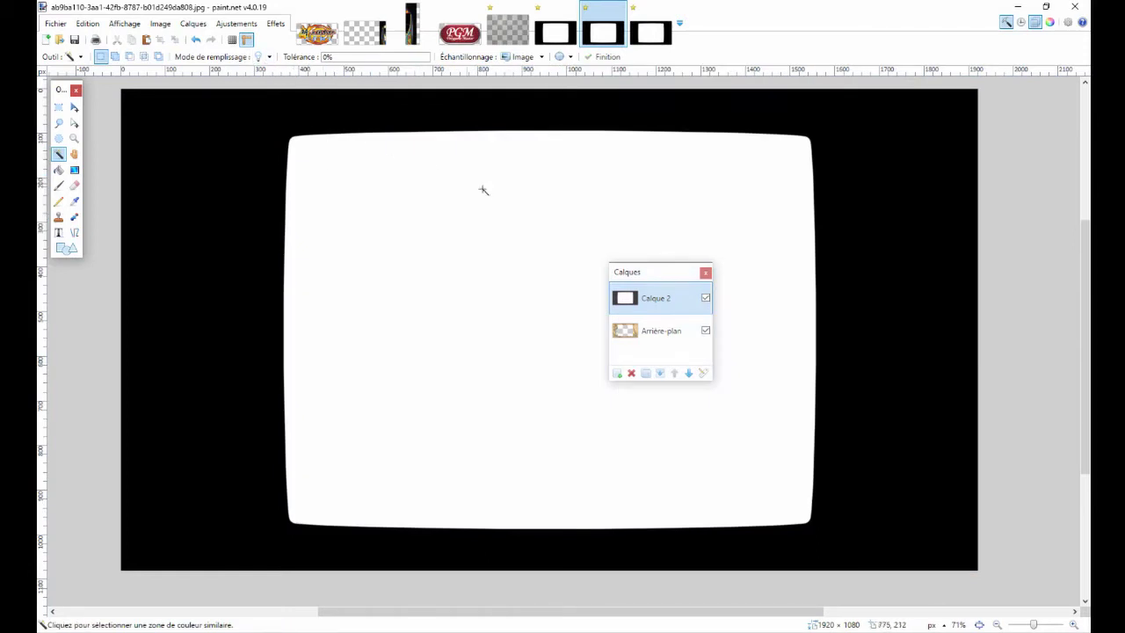
# Make the white screen area of mask layer Calque 2 transparent with Paste Alpha, and move the layer below the artwork.
pyautogui.click(275, 24)
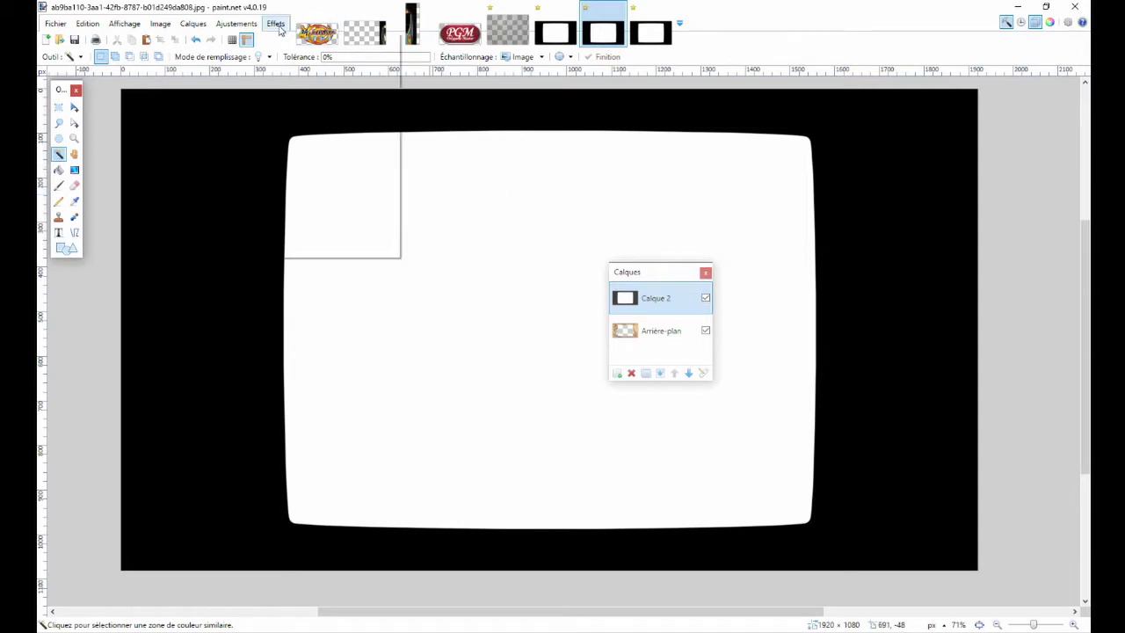
pyautogui.moveTo(308, 155)
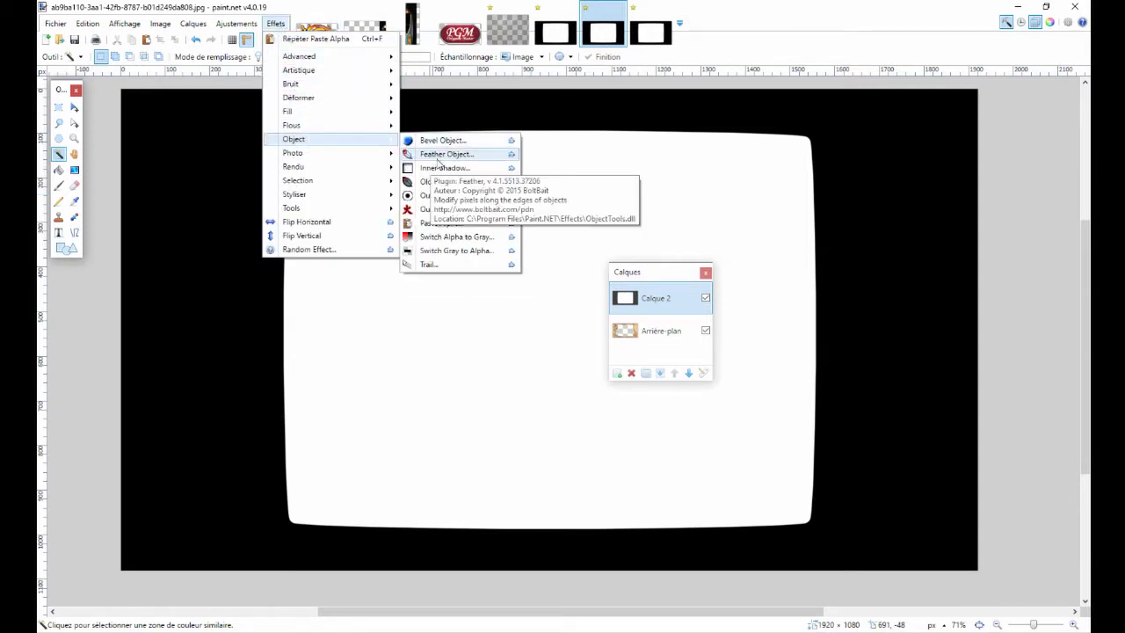
pyautogui.click(444, 224)
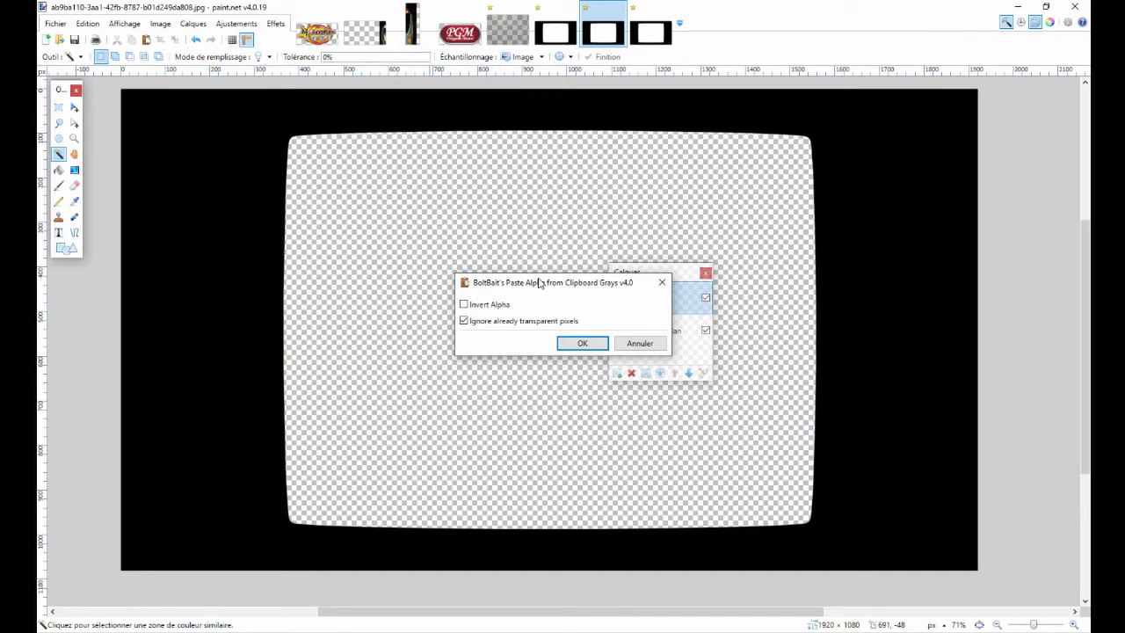
pyautogui.click(573, 343)
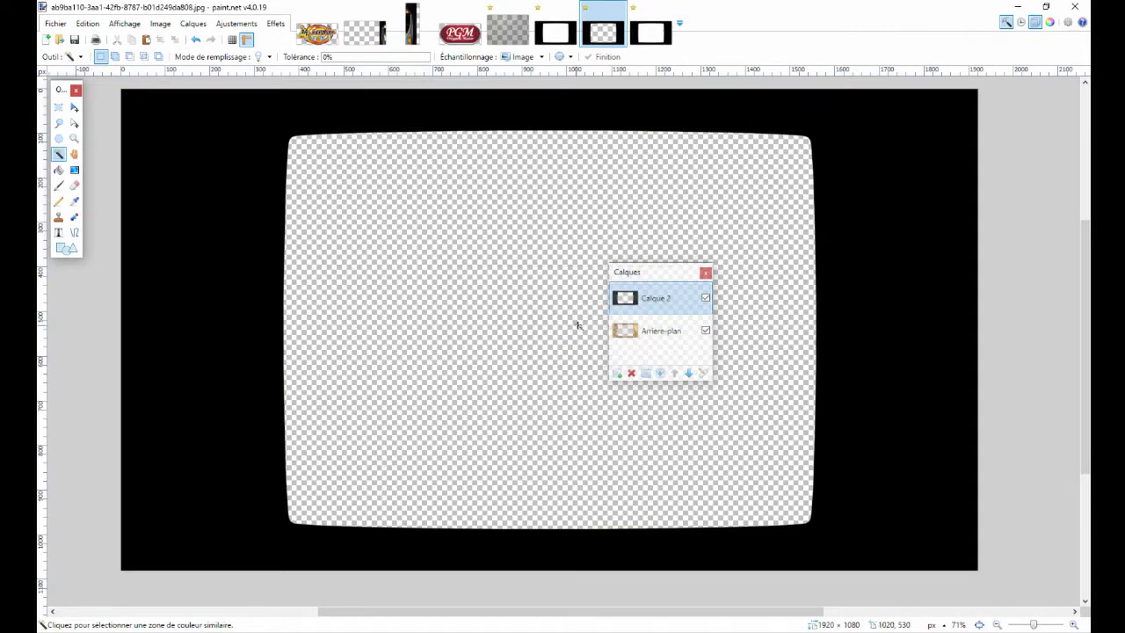
pyautogui.click(688, 372)
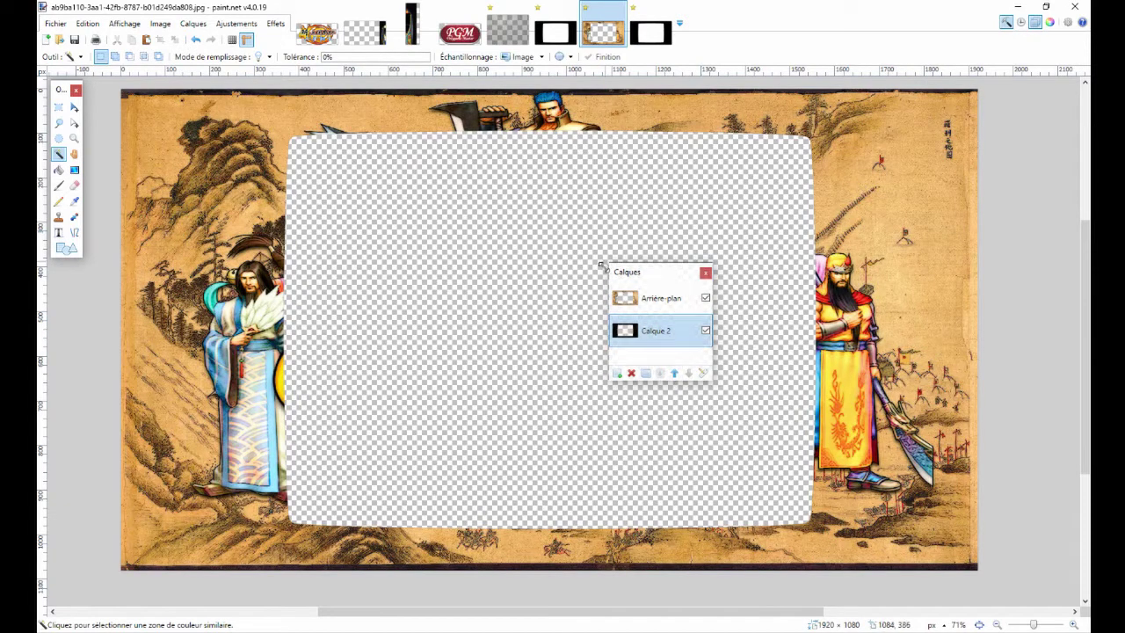
# Enlarge the artwork layer Arrière-plan with a Rotate/Zoom factor of 1.02, exposing the black layer as a border around the opening.
pyautogui.click(629, 299)
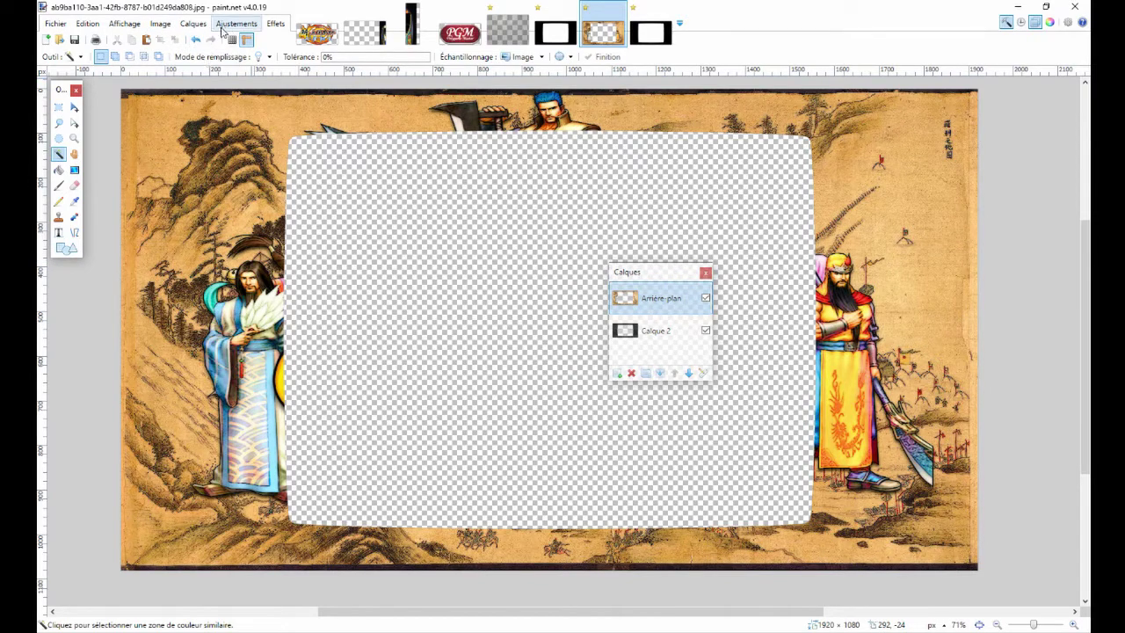
pyautogui.click(192, 23)
pyautogui.click(210, 139)
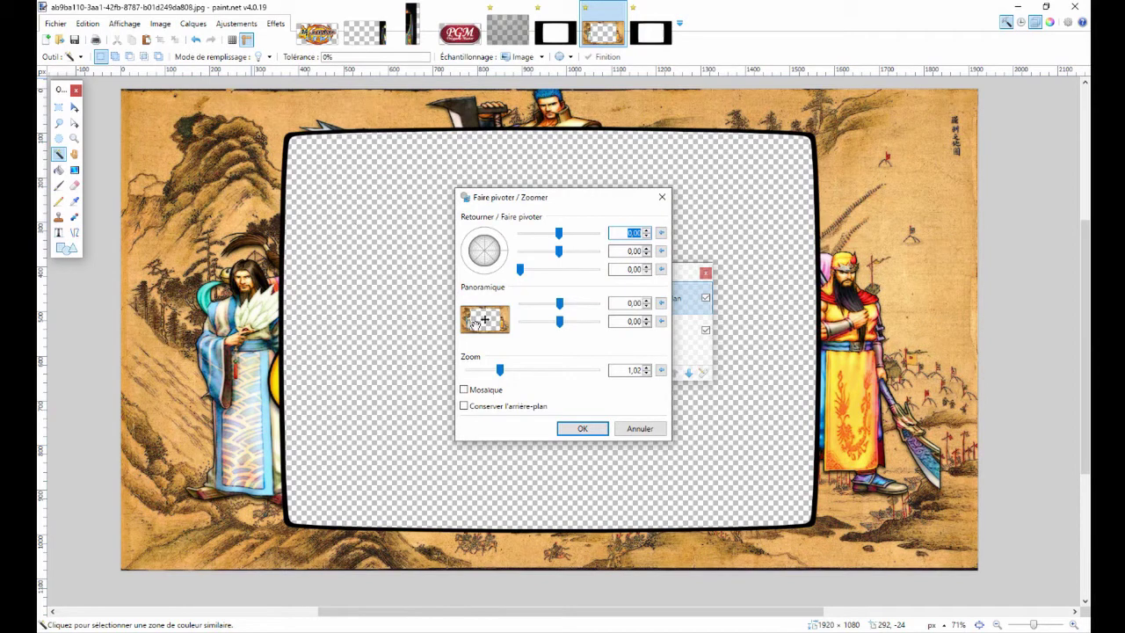
pyautogui.click(647, 373)
pyautogui.click(647, 373)
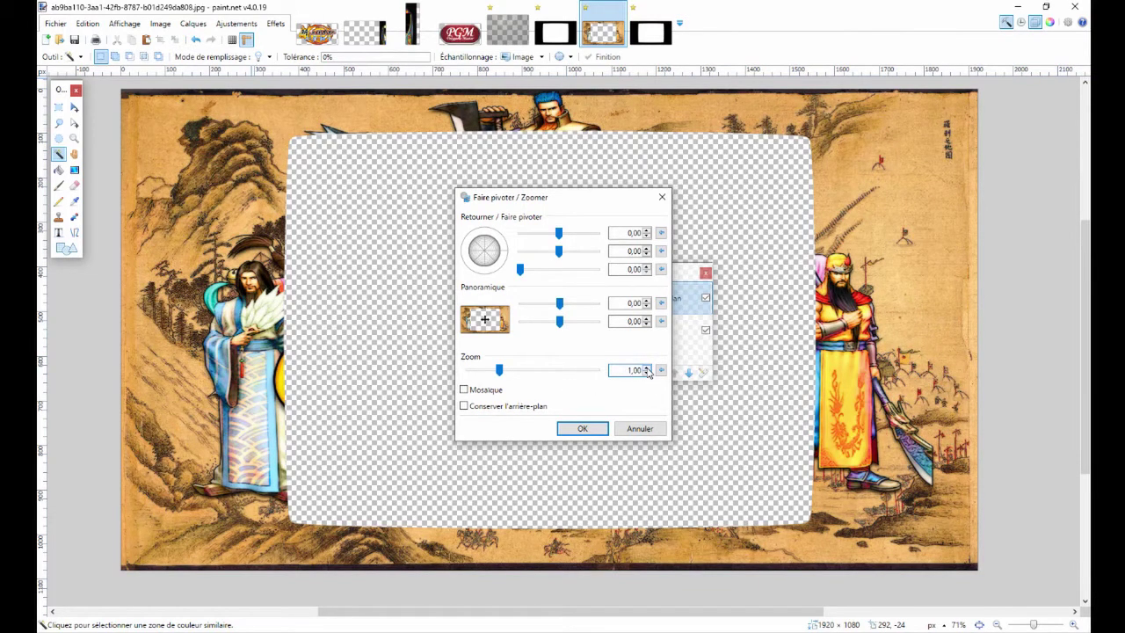
pyautogui.click(647, 368)
pyautogui.click(647, 368)
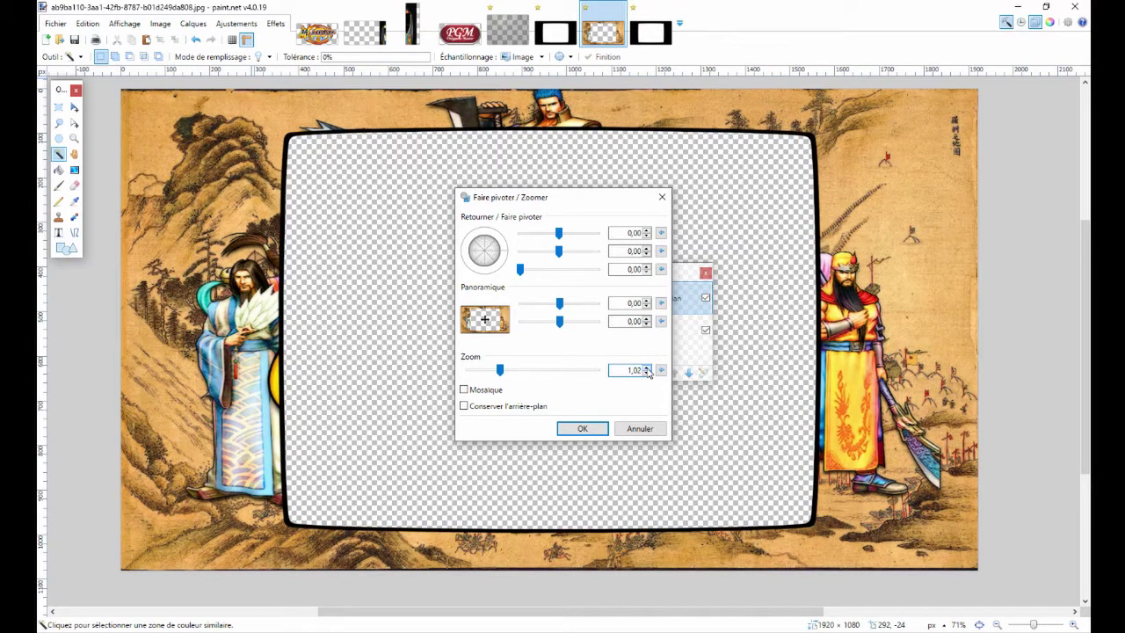
pyautogui.click(581, 428)
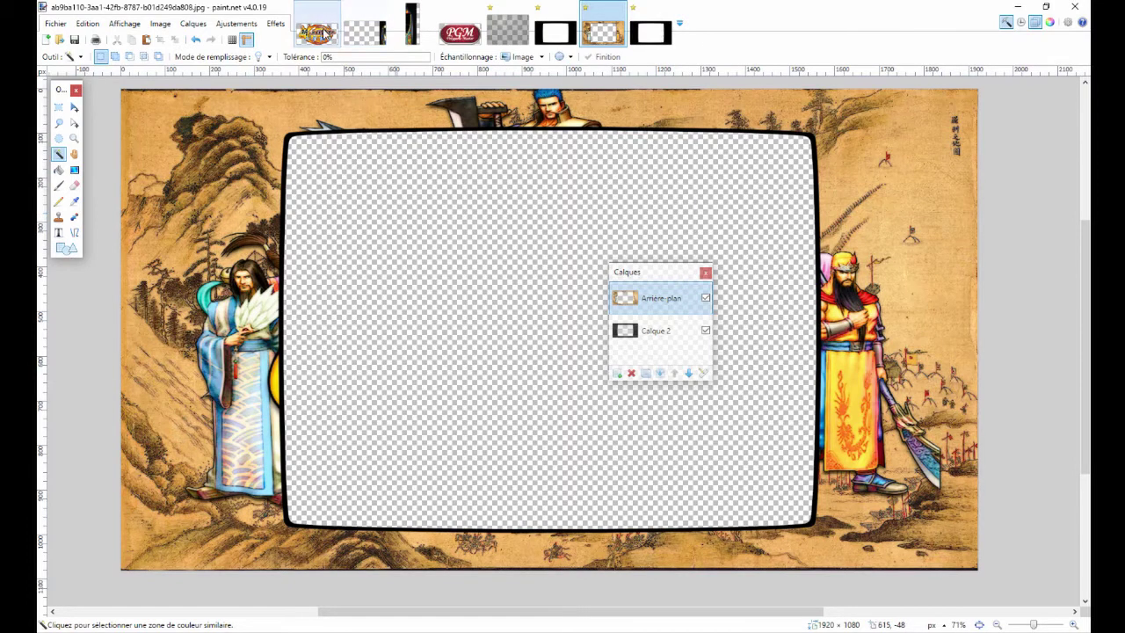
# Copy the whole flaming game logo image and paste it into a new layer of the bezel image.
pyautogui.click(316, 33)
pyautogui.moveTo(650, 270); pyautogui.dragTo(871, 266)
pyautogui.hotkey('ctrl', 'a')
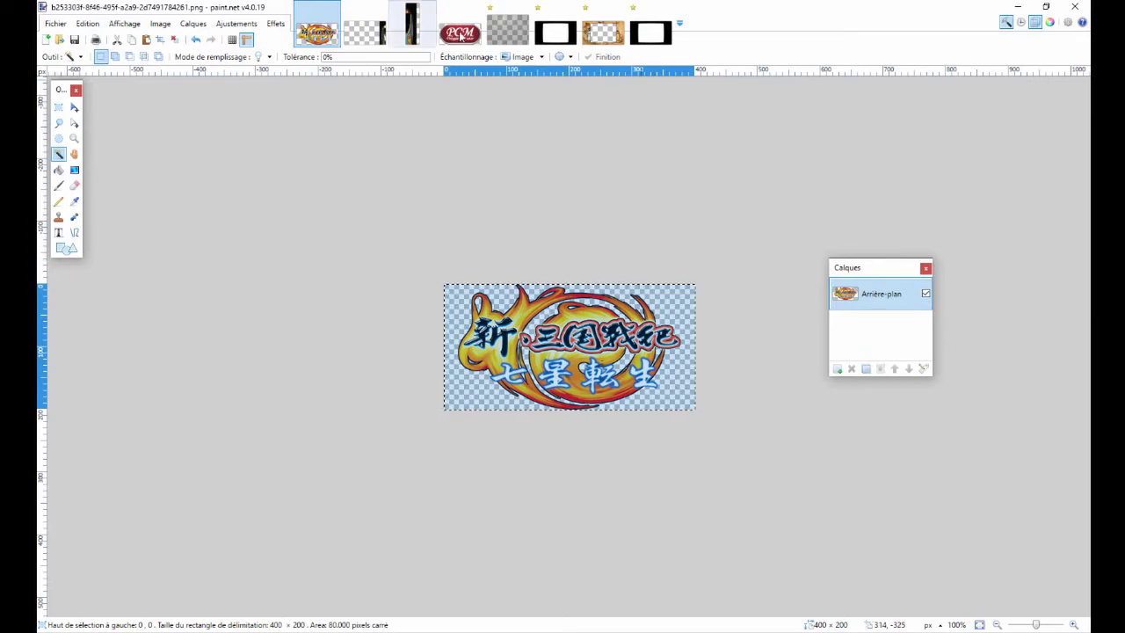
pyautogui.click(603, 32)
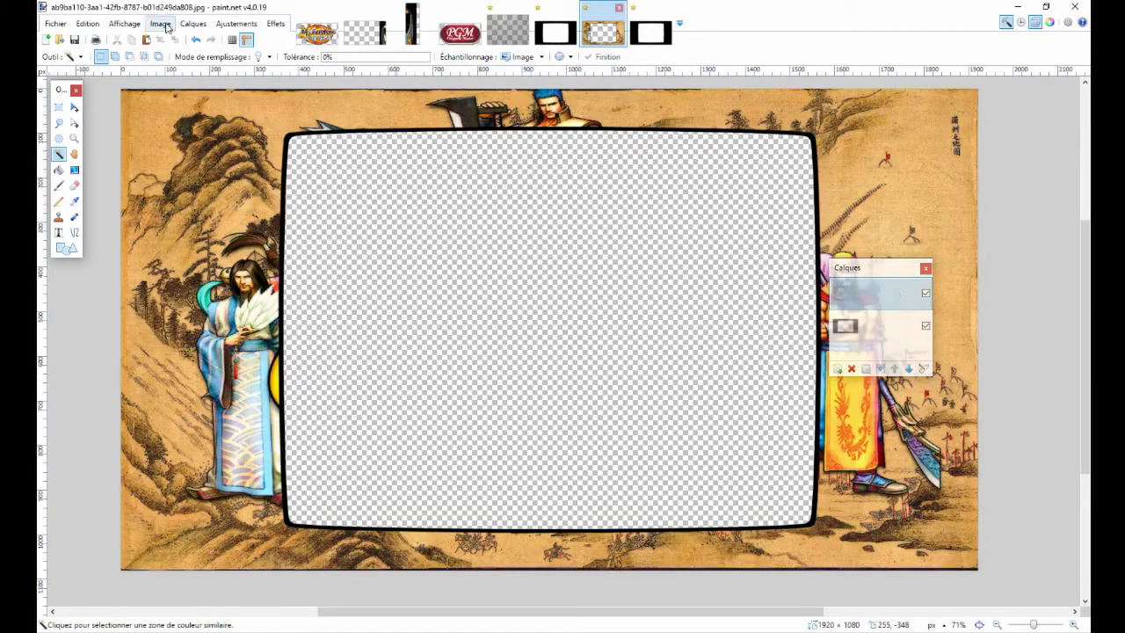
pyautogui.click(104, 26)
pyautogui.click(158, 134)
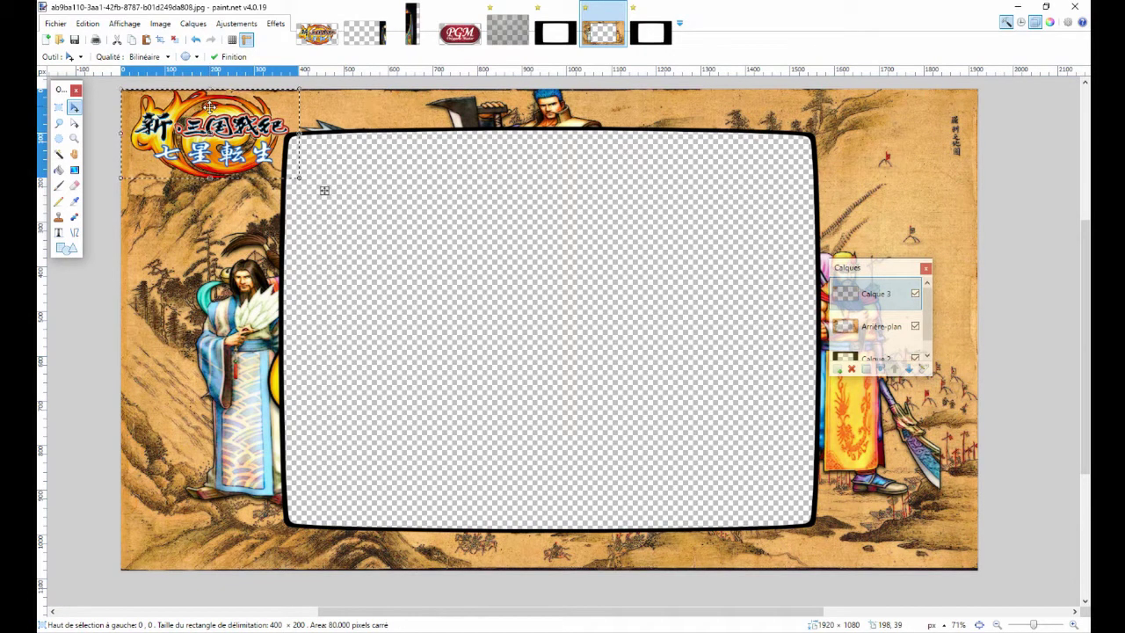
# Move the game logo centrally beneath the screen opening, at about 761, 989 px, and deselect it.
pyautogui.moveTo(208, 105); pyautogui.dragTo(556, 547)
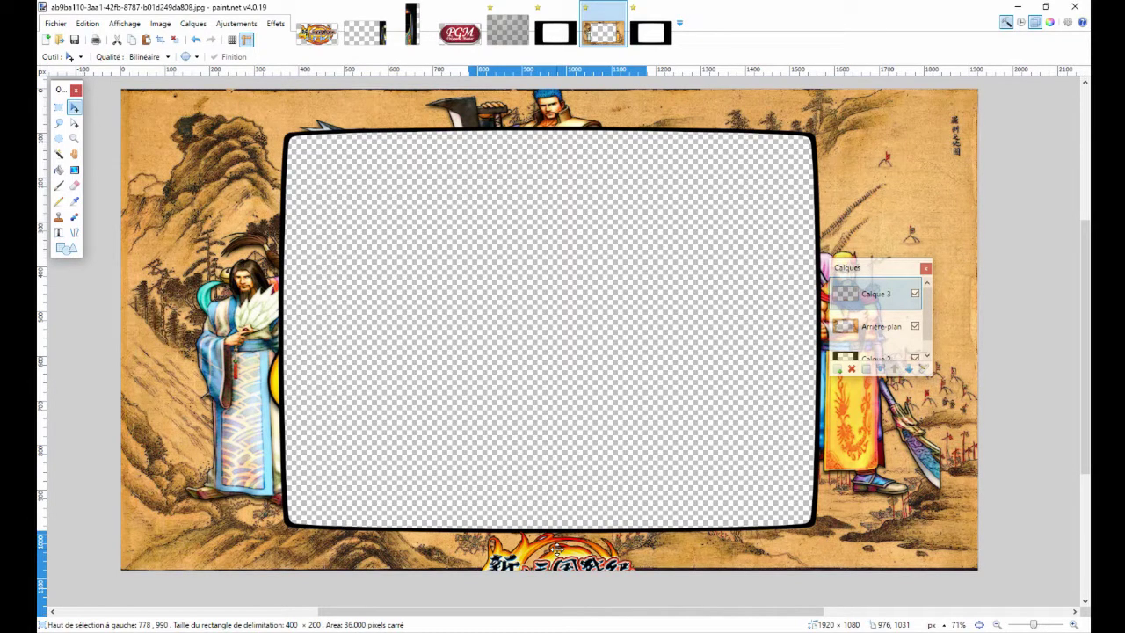
pyautogui.moveTo(555, 548); pyautogui.dragTo(550, 546)
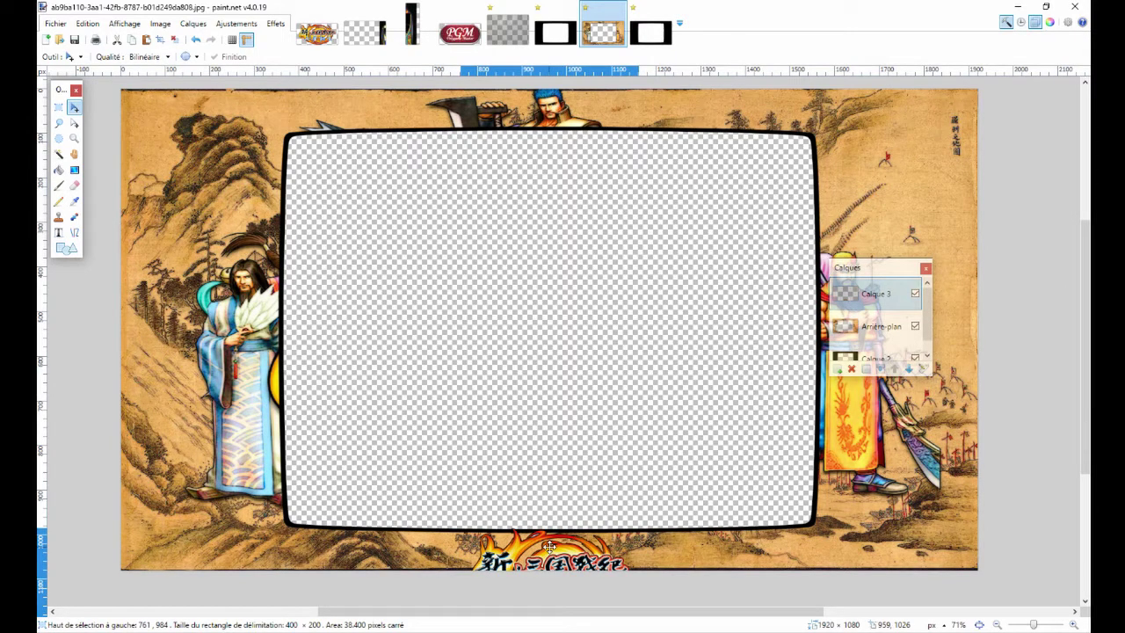
pyautogui.moveTo(550, 546); pyautogui.dragTo(550, 548)
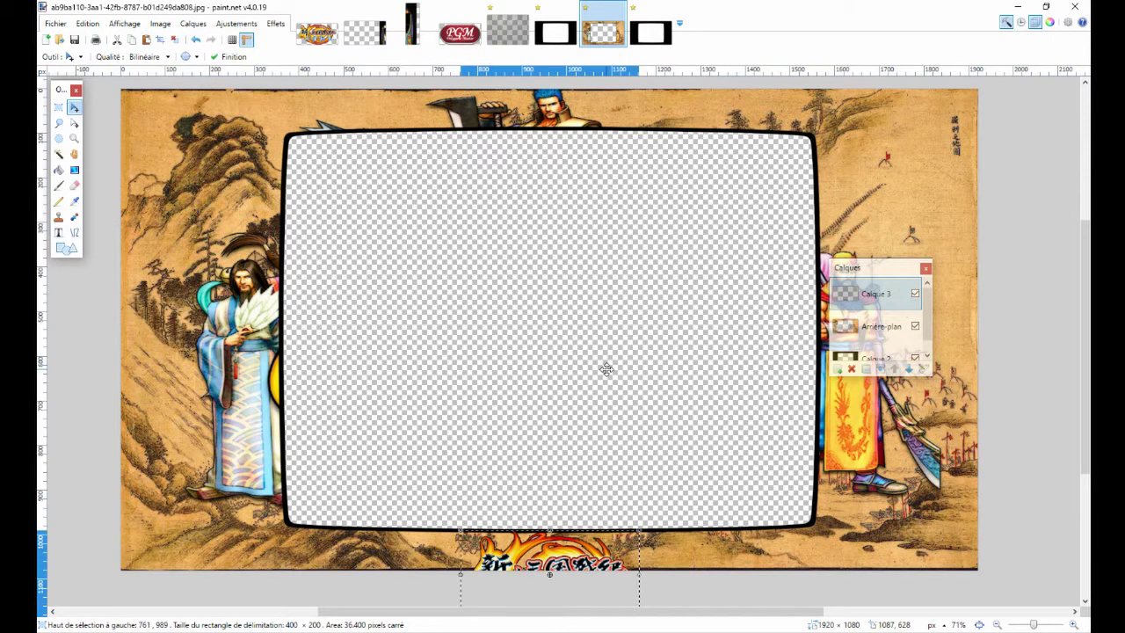
pyautogui.hotkey('ctrl', 'd')
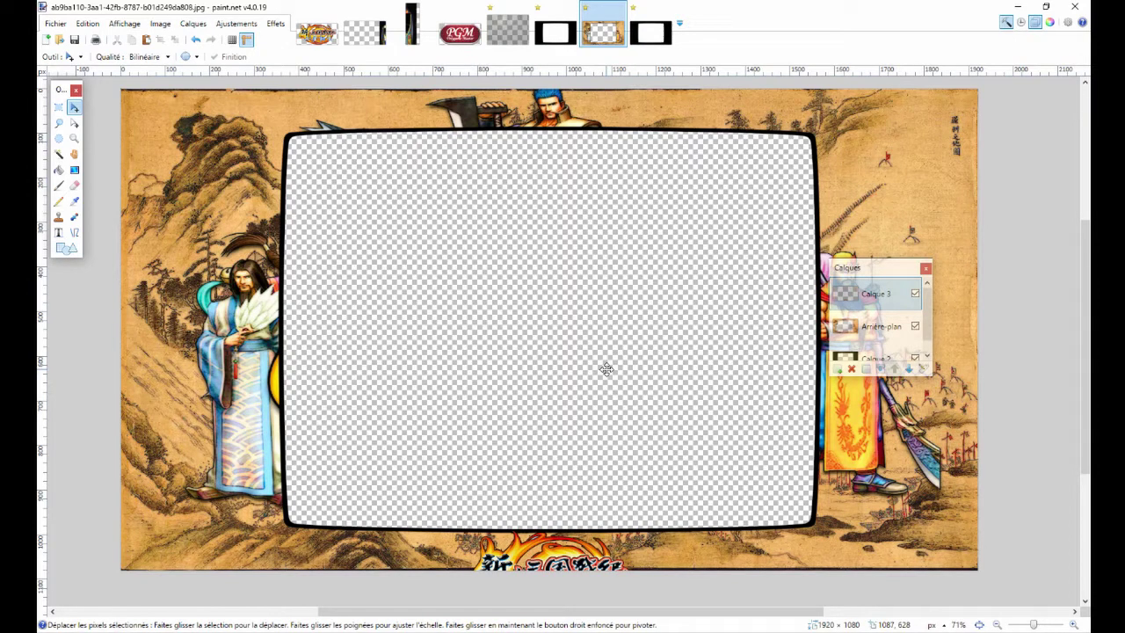
# Copy the PGM logo from logo pgm.png and paste it into a new layer of the bezel image.
pyautogui.click(462, 31)
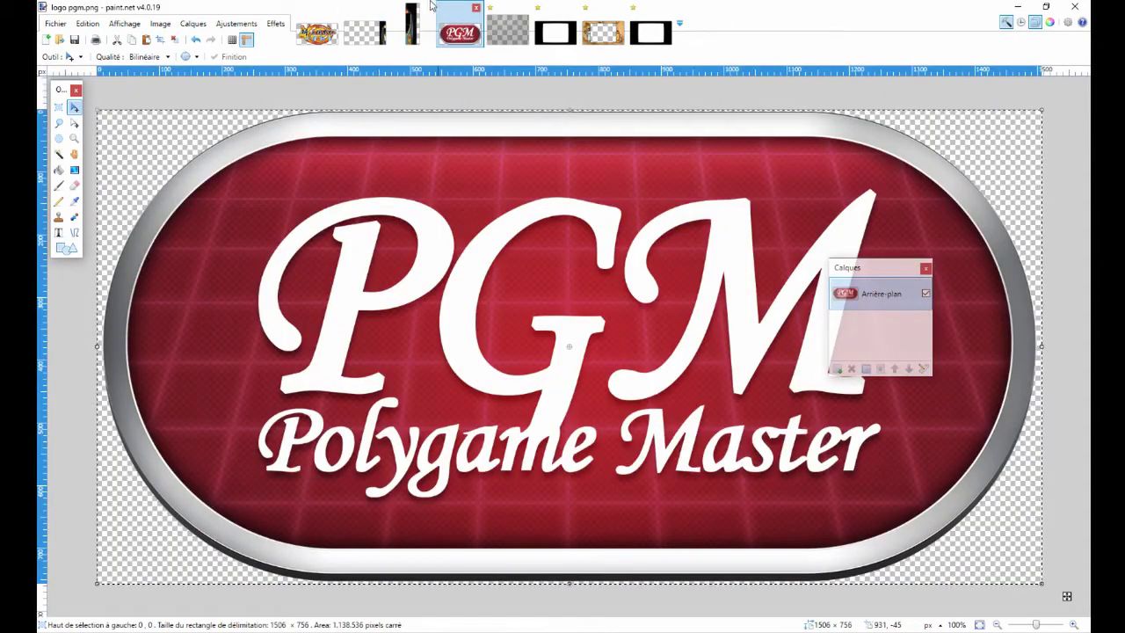
pyautogui.click(316, 33)
pyautogui.click(584, 33)
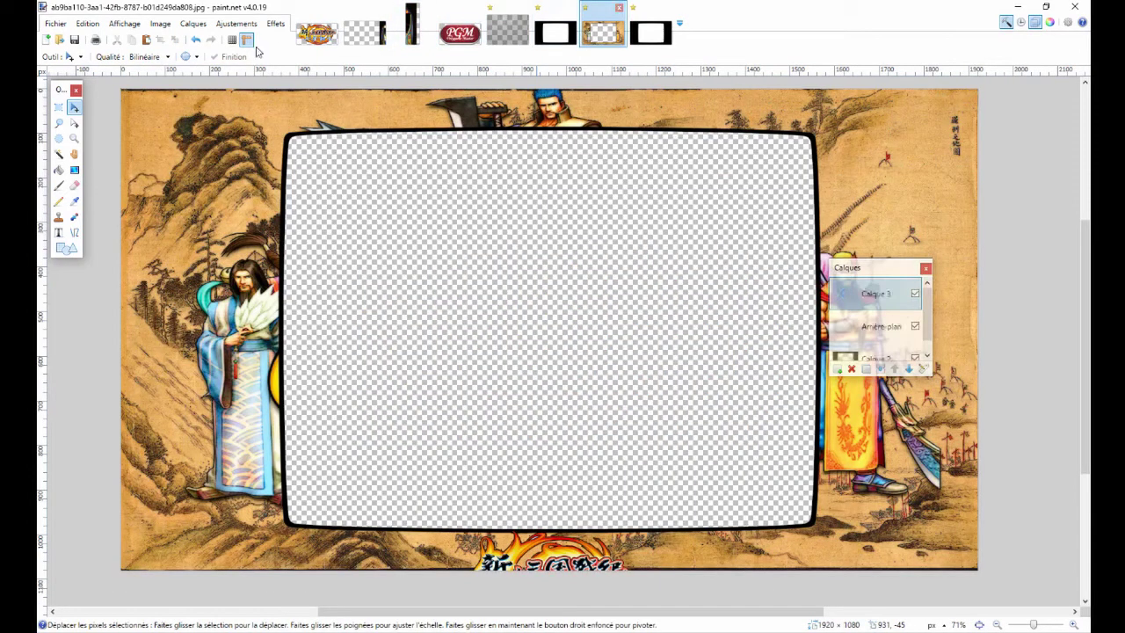
pyautogui.click(88, 23)
pyautogui.click(163, 127)
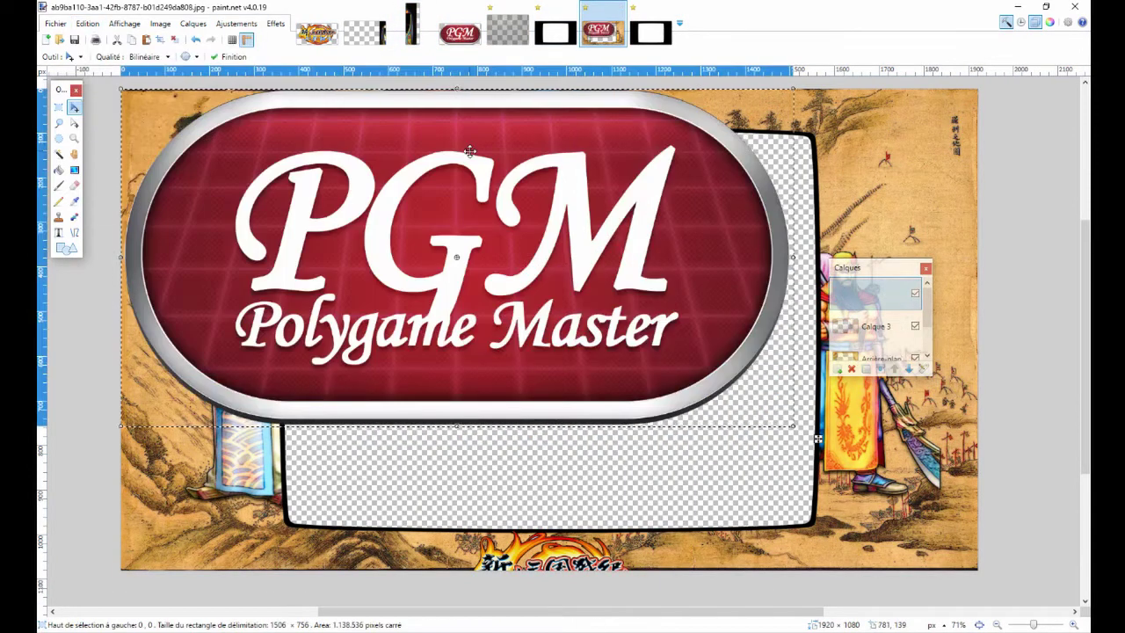
# Shrink the PGM logo to about 133 × 73 px beneath the opening's lower-right corner, and merge both logo layers into the artwork layer.
pyautogui.moveTo(120, 87); pyautogui.dragTo(760, 550)
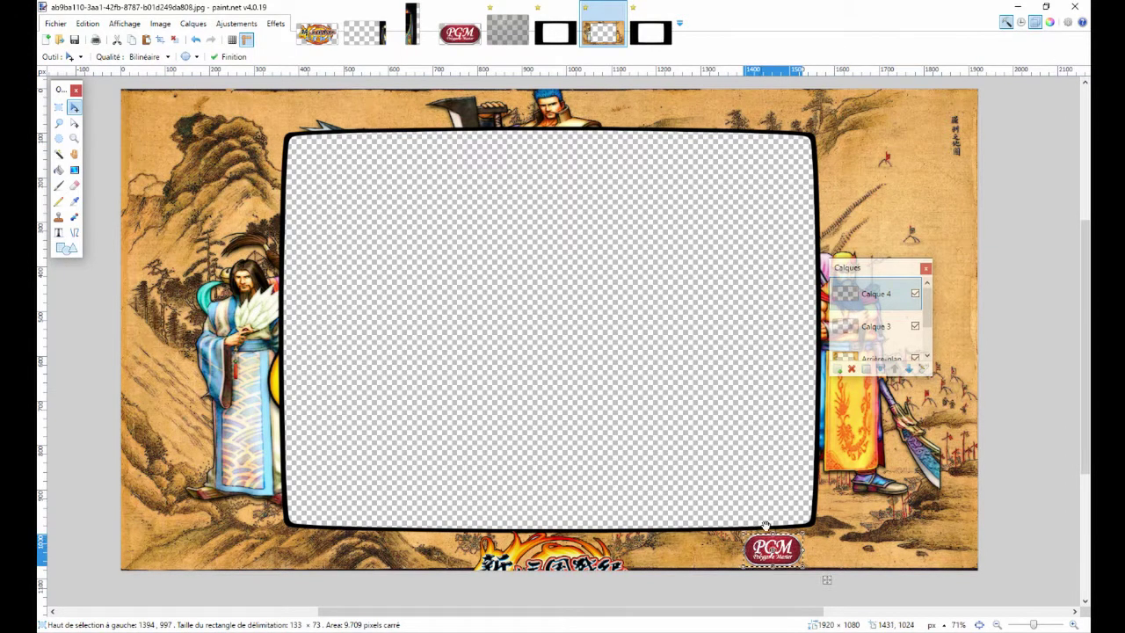
pyautogui.hotkey('ctrl', 'd')
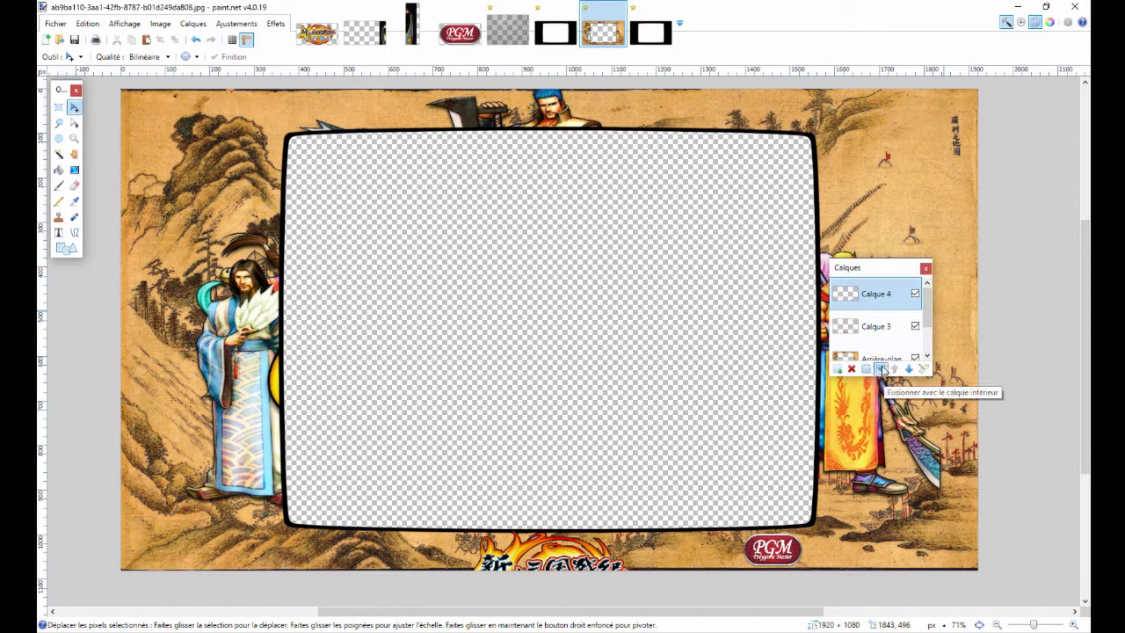
pyautogui.click(881, 369)
pyautogui.click(881, 369)
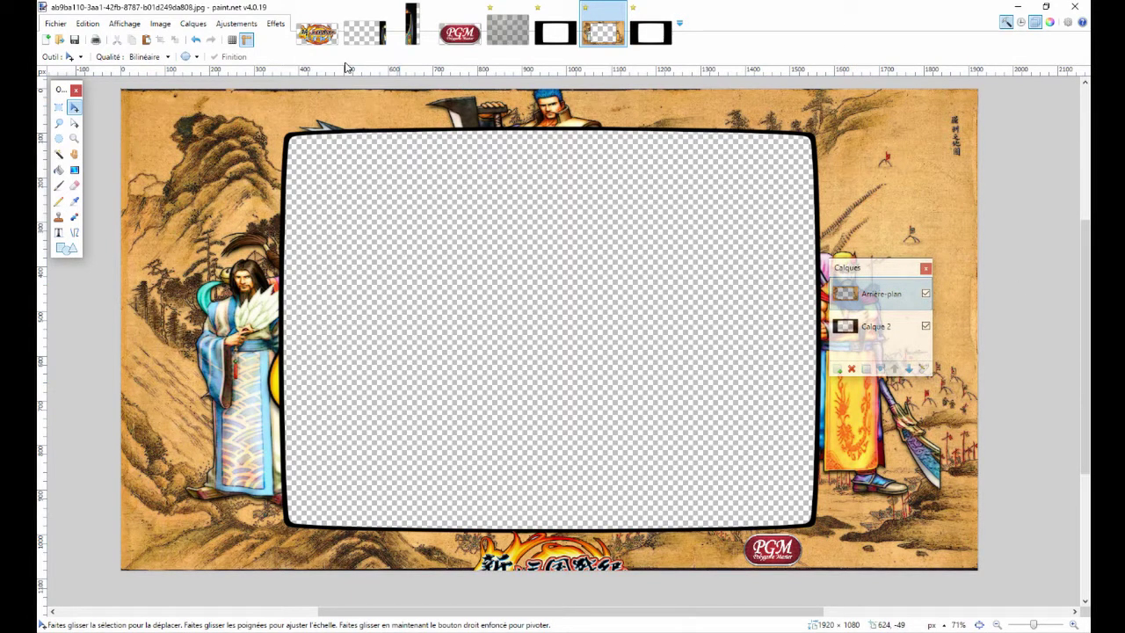
# Copy the whole left cabinet side from gauche de la borne.png and paste it into a new layer of the bezel image.
pyautogui.click(380, 35)
pyautogui.click(406, 33)
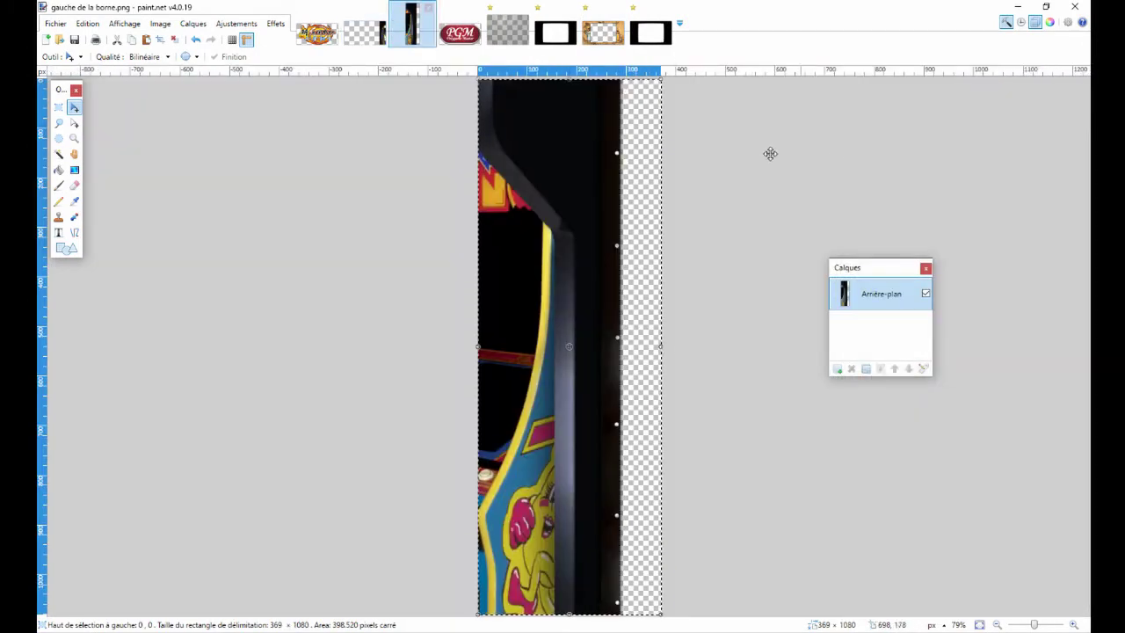
pyautogui.click(603, 32)
pyautogui.click(88, 24)
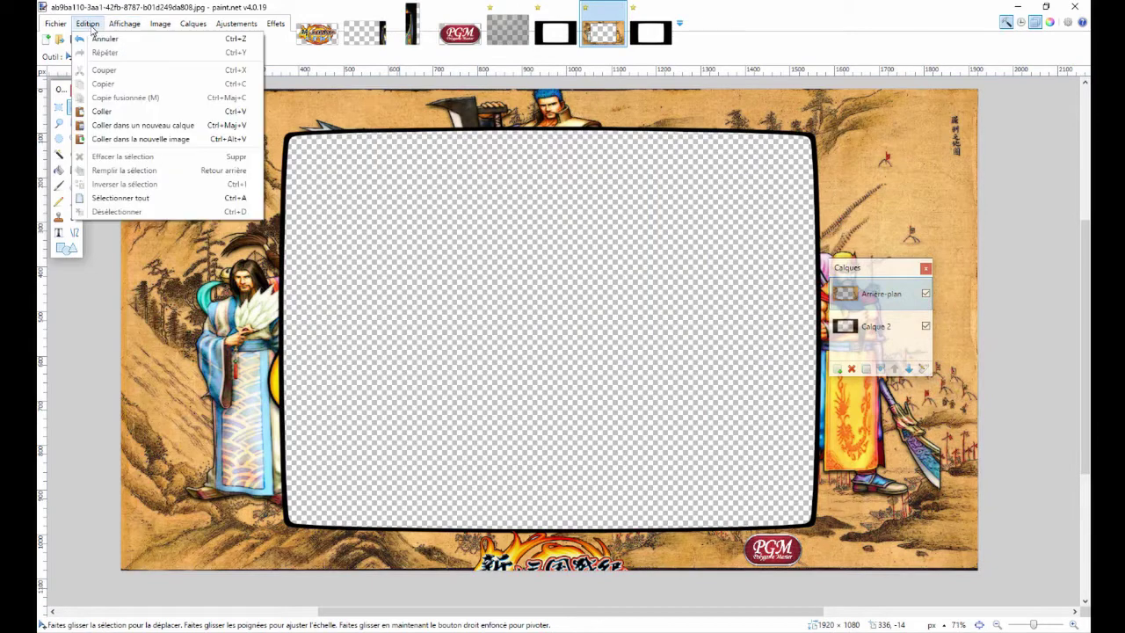
pyautogui.click(144, 125)
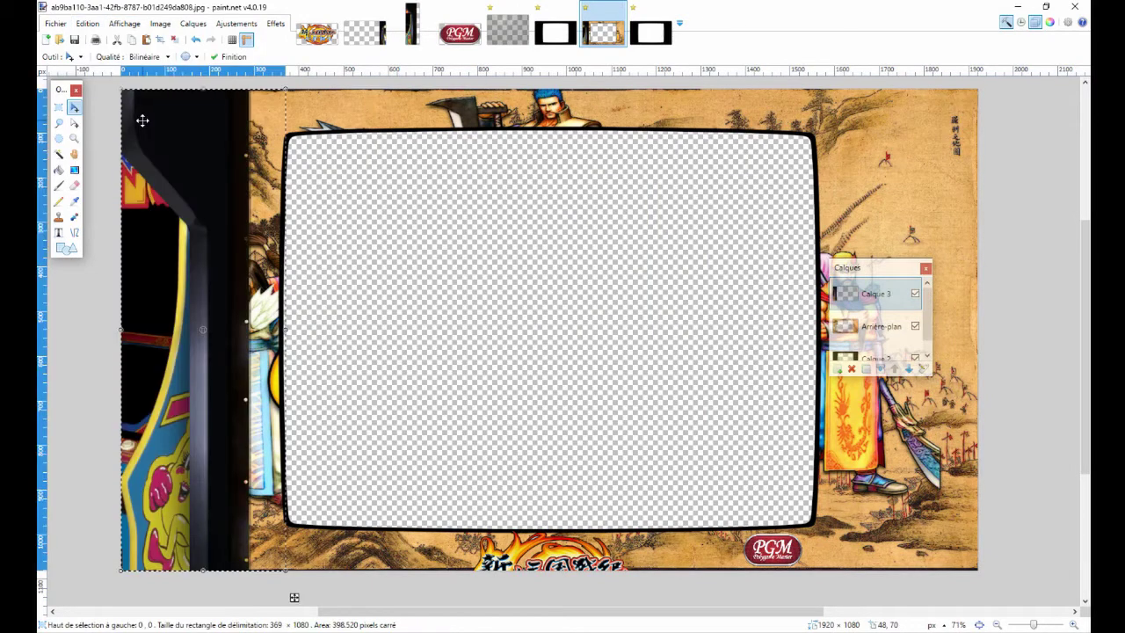
# Shift the left cabinet side horizontally to about -106 px so it overlaps less of the artwork, and deselect it.
pyautogui.press('Left')
pyautogui.press('Left')
pyautogui.press('Left')
pyautogui.press('Left')
pyautogui.press('Left')
pyautogui.press('Left')
pyautogui.press('Left')
pyautogui.press('Left')
pyautogui.press('Left')
pyautogui.press('Left')
pyautogui.press('Left')
pyautogui.press('Left')
pyautogui.press('Left')
pyautogui.press('Left')
pyautogui.press('Left')
pyautogui.press('Left')
pyautogui.press('Left')
pyautogui.press('Left')
pyautogui.press('Left')
pyautogui.press('Left')
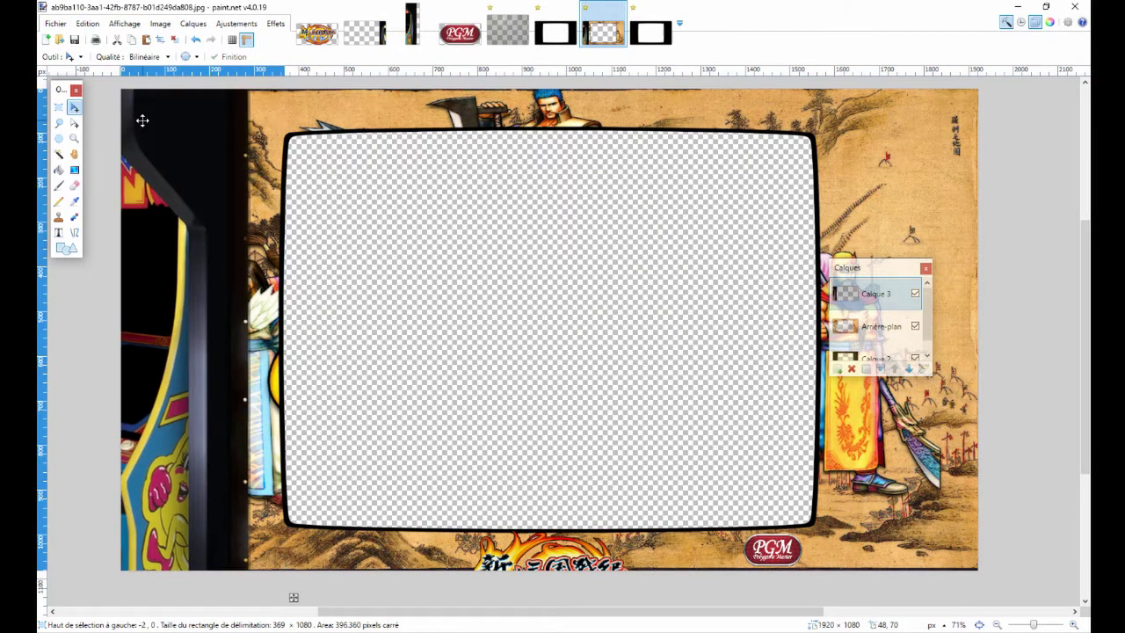
pyautogui.press('Left')
pyautogui.press('Left')
pyautogui.press('Left')
pyautogui.press('Left')
pyautogui.press('Left')
pyautogui.press('Left')
pyautogui.press('Left')
pyautogui.press('Left')
pyautogui.press('Left')
pyautogui.press('Left')
pyautogui.press('Left')
pyautogui.press('Left')
pyautogui.press('Left')
pyautogui.press('Left')
pyautogui.press('Left')
pyautogui.press('Left')
pyautogui.press('Left')
pyautogui.press('Left')
pyautogui.press('Left')
pyautogui.press('Left')
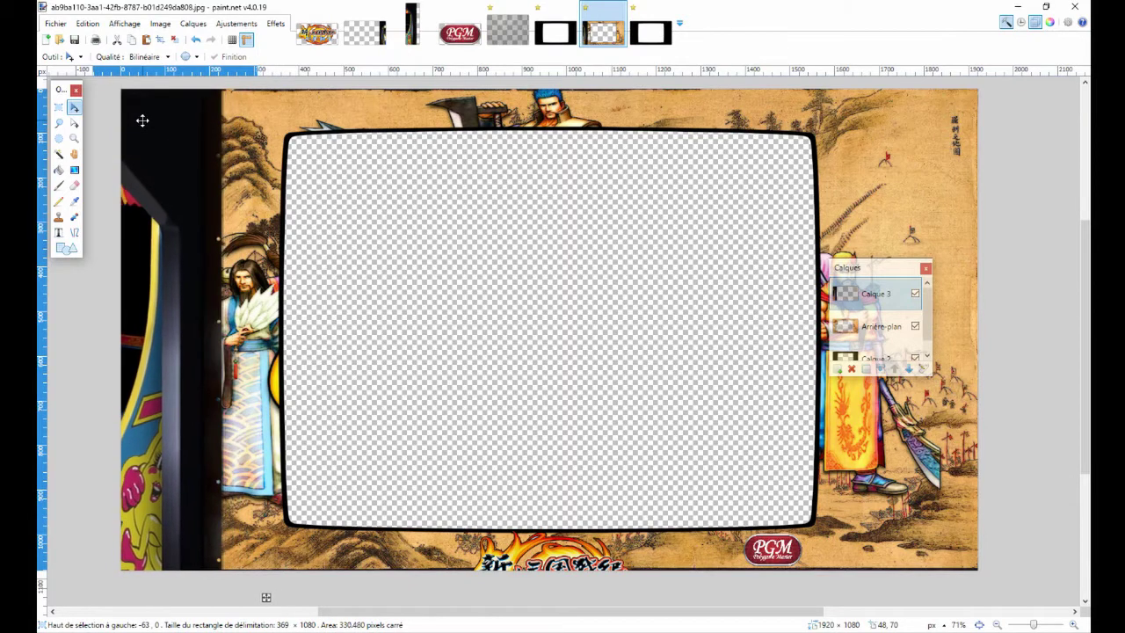
pyautogui.press('Left')
pyautogui.press('Left')
pyautogui.press('Left')
pyautogui.press('Left')
pyautogui.press('Left')
pyautogui.press('Left')
pyautogui.press('Left')
pyautogui.press('Left')
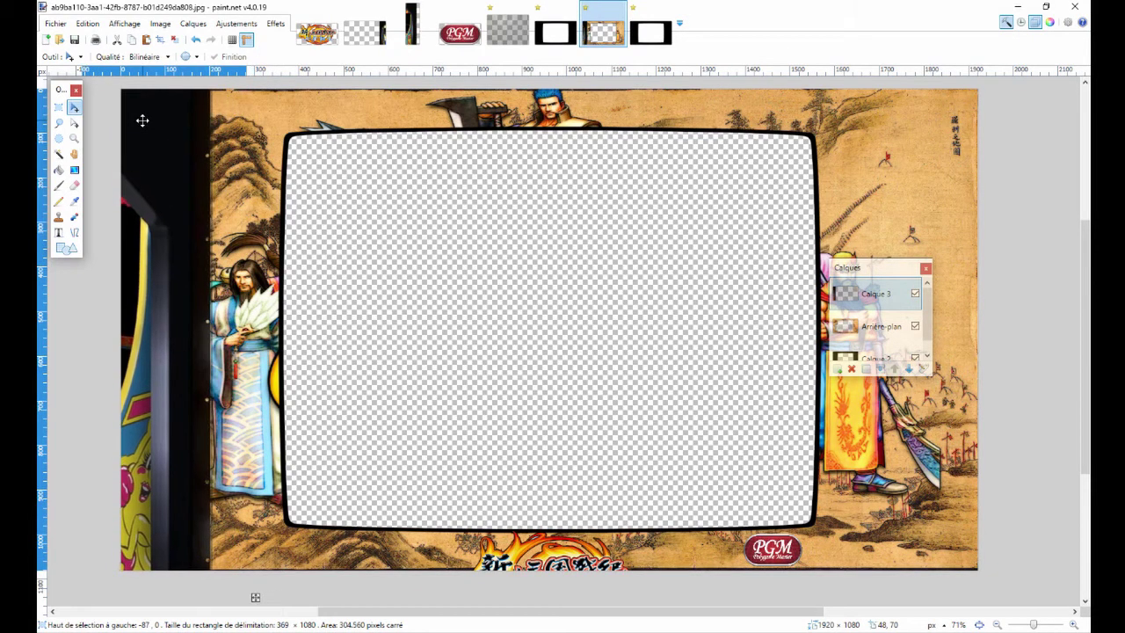
pyautogui.press('Left')
pyautogui.press('Left')
pyautogui.press('Left')
pyautogui.press('Left')
pyautogui.press('Left')
pyautogui.press('Left')
pyautogui.press('Left')
pyautogui.press('Left')
pyautogui.press('Left')
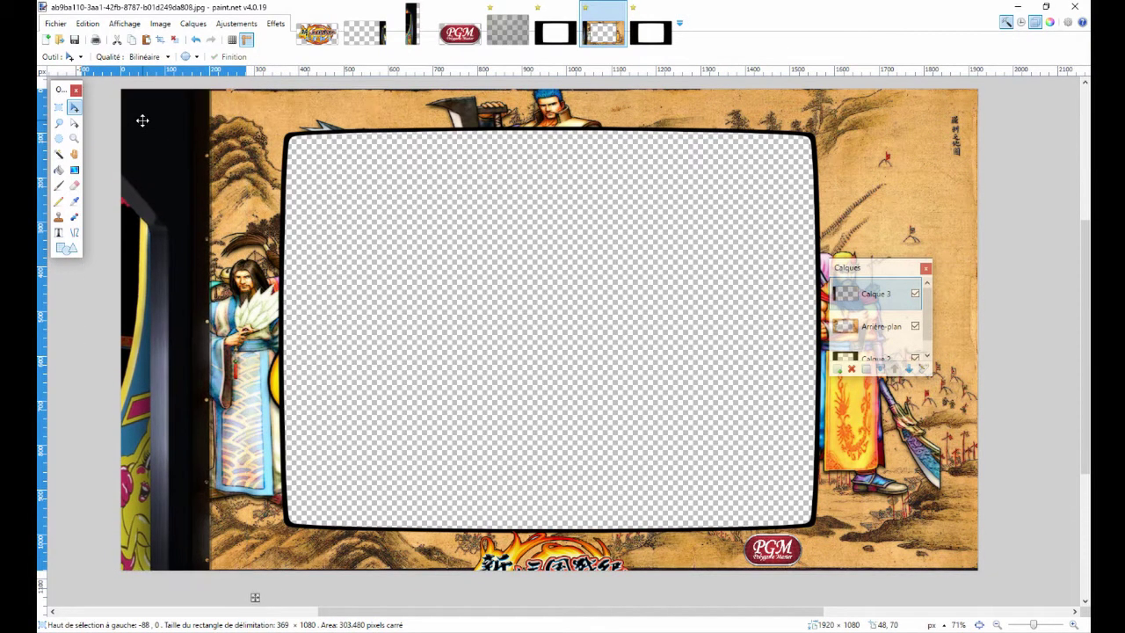
pyautogui.press('Return')
pyautogui.hotkey('ctrl', 'z')
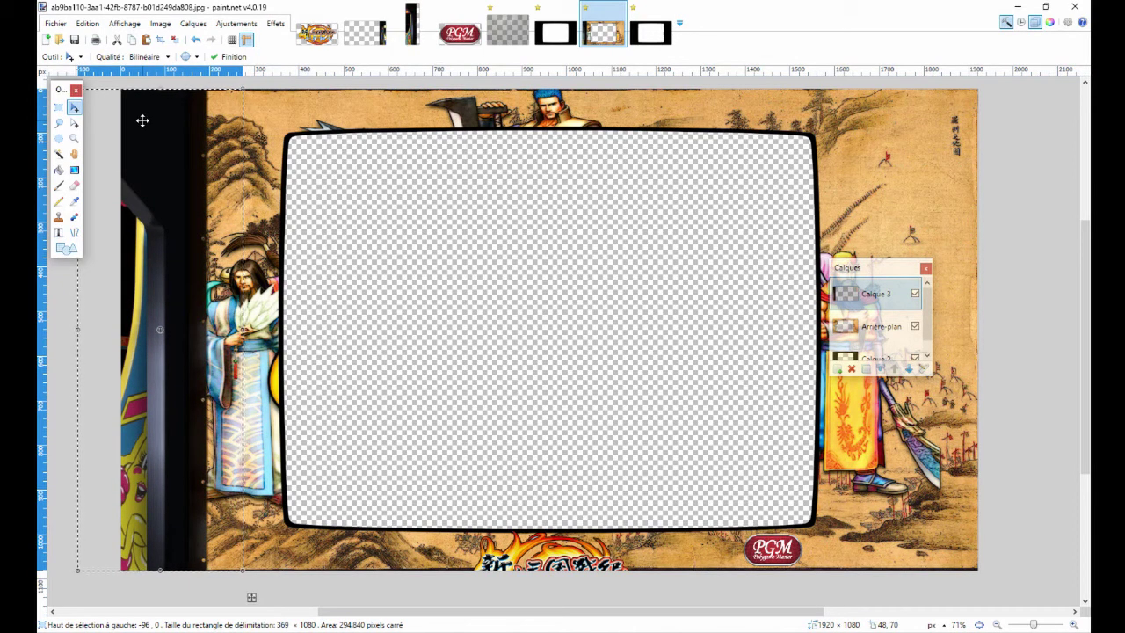
pyautogui.press('Right')
pyautogui.press('Right')
pyautogui.press('Return')
pyautogui.press('Right')
pyautogui.press('Right')
pyautogui.press('Right')
pyautogui.press('Right')
pyautogui.press('Right')
pyautogui.press('Right')
pyautogui.press('Right')
pyautogui.press('Right')
pyautogui.press('Right')
pyautogui.press('Right')
pyautogui.press('Right')
pyautogui.press('Right')
pyautogui.press('Right')
pyautogui.press('Right')
pyautogui.press('Right')
pyautogui.press('Right')
pyautogui.press('Right')
pyautogui.press('Right')
pyautogui.press('Right')
pyautogui.press('Right')
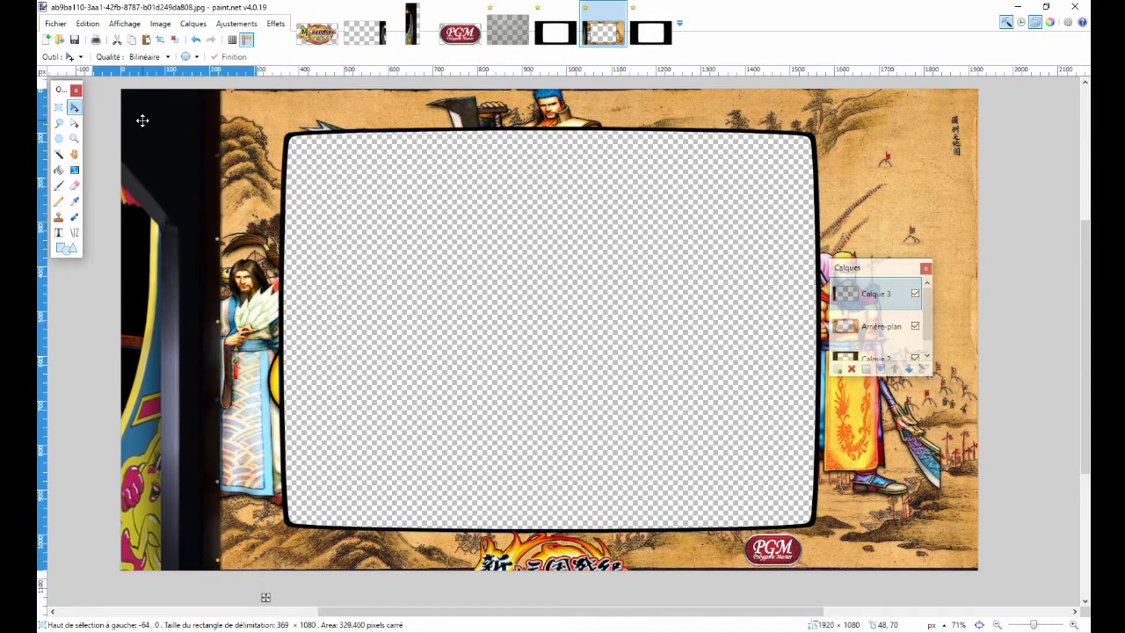
pyautogui.press('Left')
pyautogui.press('Left')
pyautogui.press('Left')
pyautogui.press('Left')
pyautogui.press('Left')
pyautogui.press('Left')
pyautogui.press('Left')
pyautogui.press('Left')
pyautogui.press('Left')
pyautogui.press('Left')
pyautogui.press('Left')
pyautogui.press('Left')
pyautogui.press('Left')
pyautogui.press('Left')
pyautogui.press('Left')
pyautogui.press('Left')
pyautogui.press('Left')
pyautogui.press('Left')
pyautogui.press('Left')
pyautogui.press('Left')
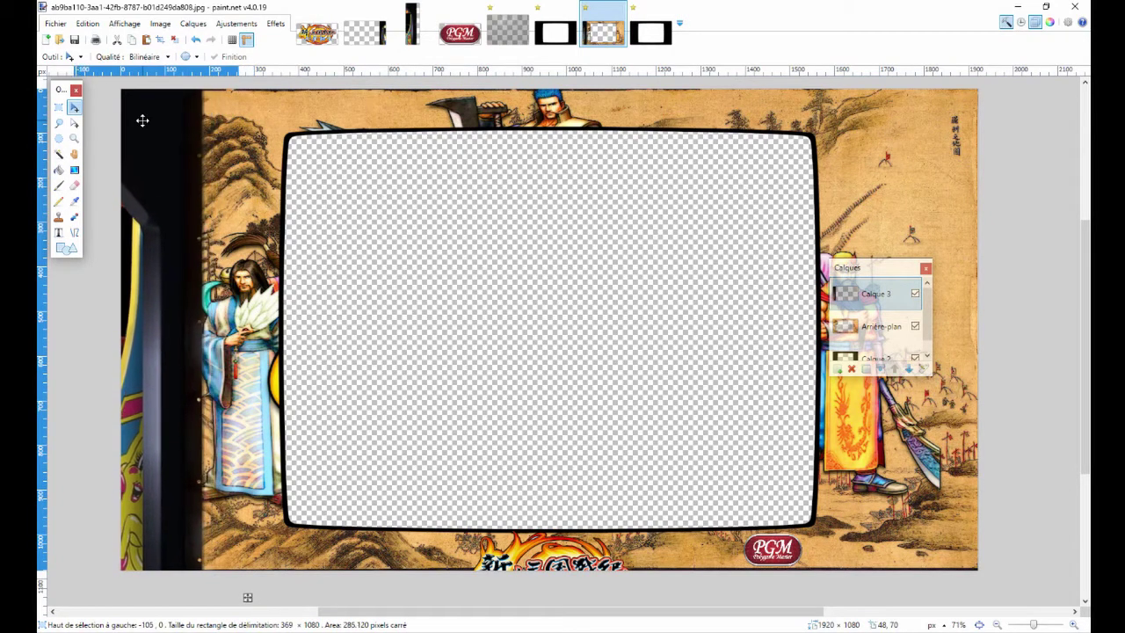
pyautogui.press('Right')
pyautogui.press('Right')
pyautogui.press('Right')
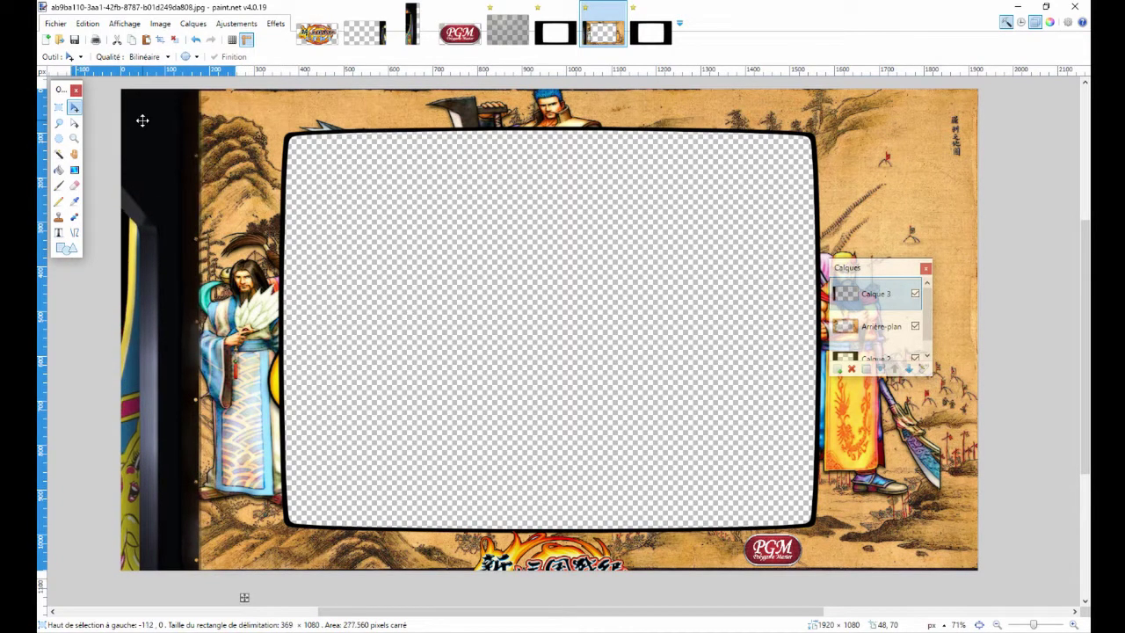
pyautogui.press('Left')
pyautogui.press('Left')
pyautogui.press('Left')
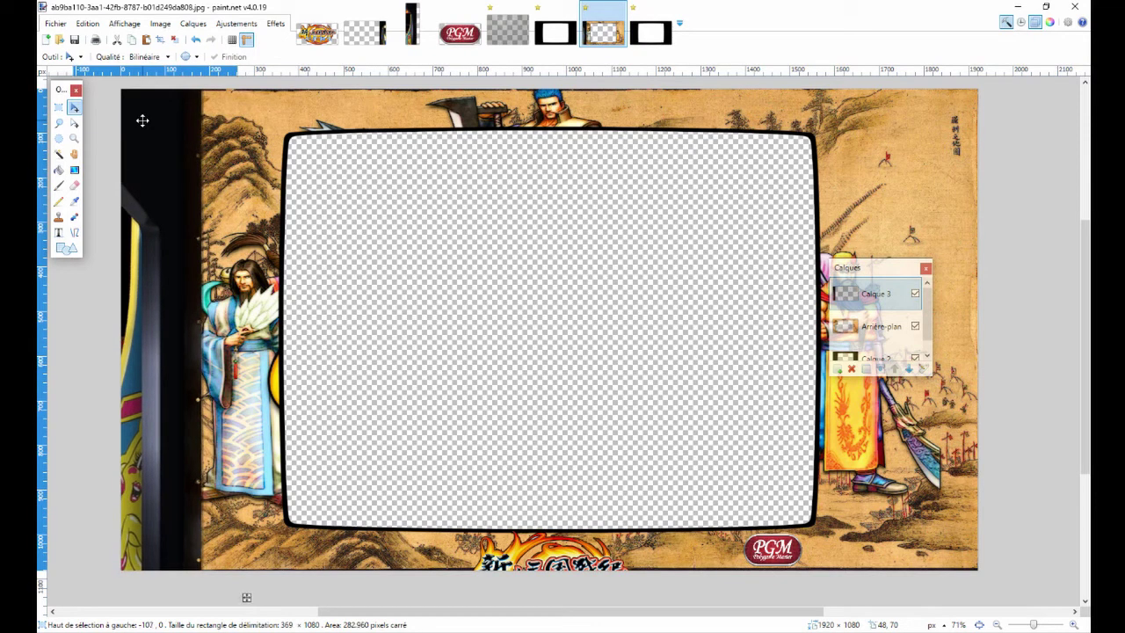
pyautogui.press('Right')
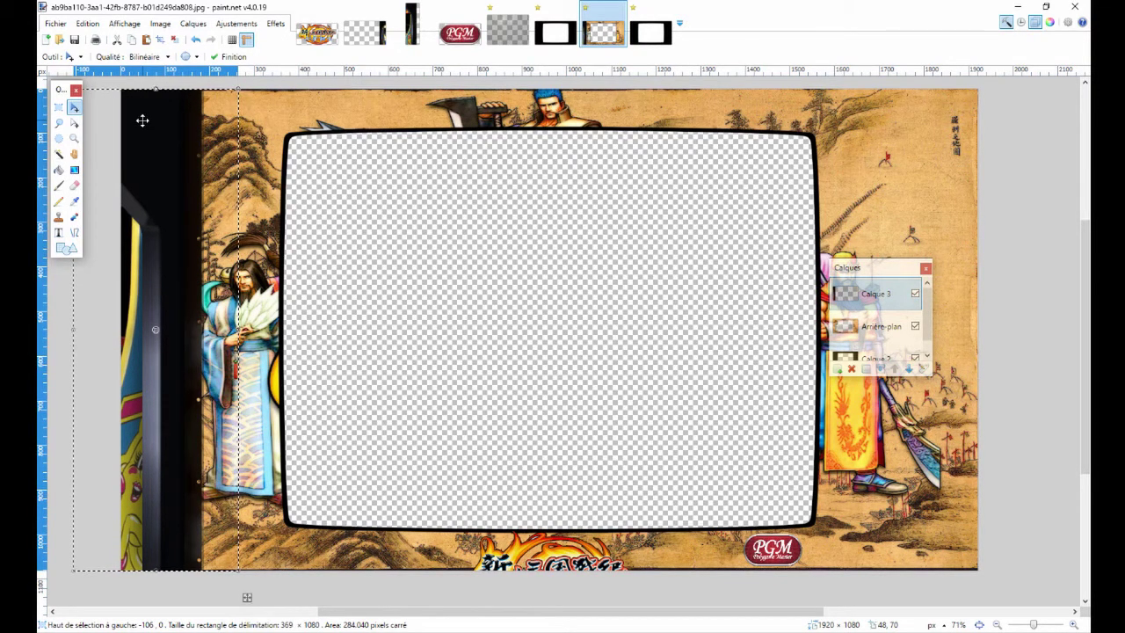
pyautogui.hotkey('ctrl', 'd')
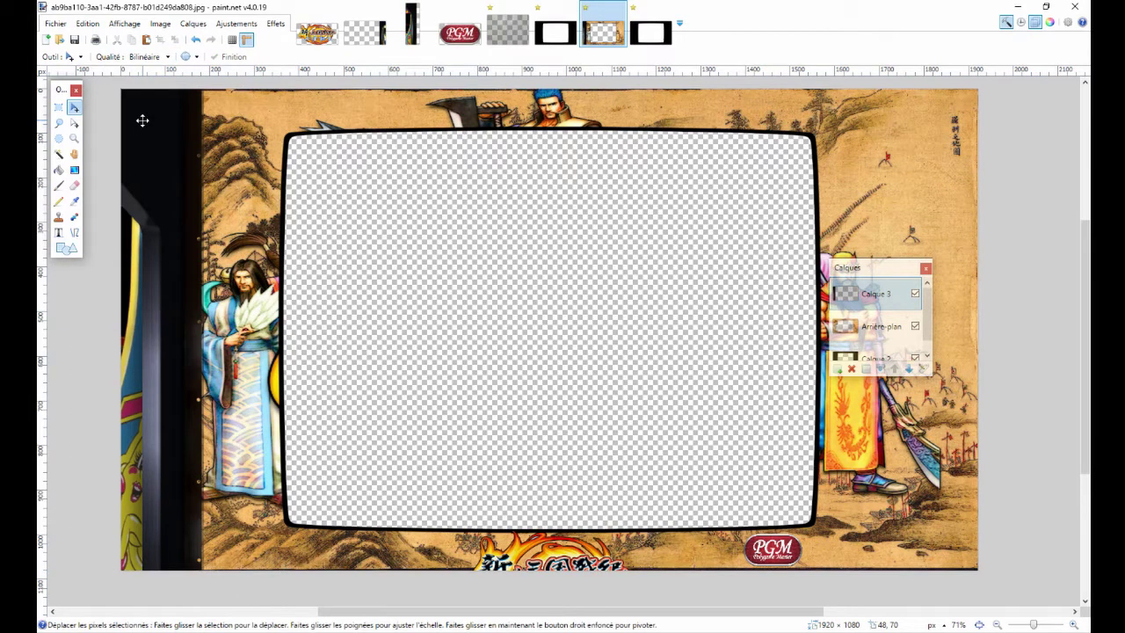
# Copy the whole right cabinet side image from droite de la borne.png and paste it into a new layer of the bezel image.
pyautogui.click(380, 29)
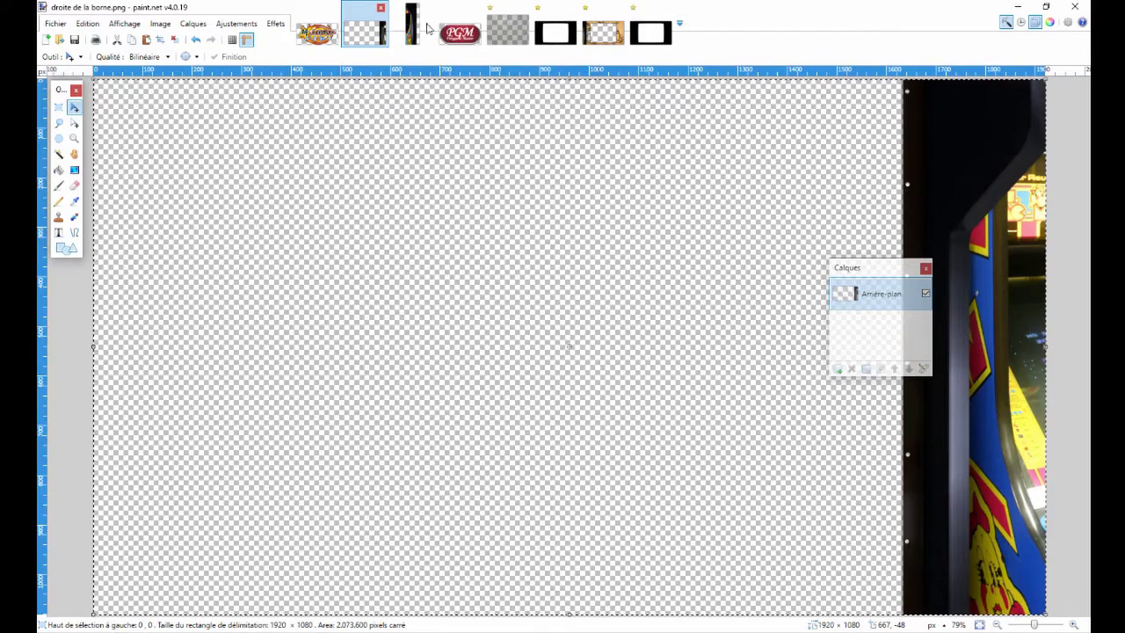
pyautogui.click(603, 32)
pyautogui.click(87, 23)
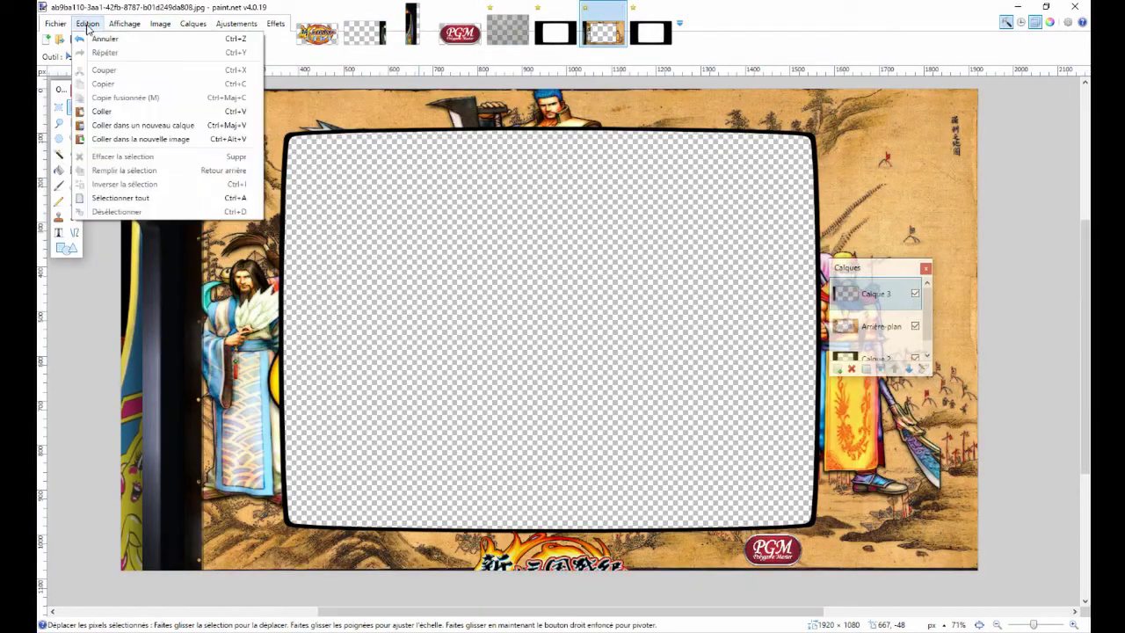
pyautogui.click(109, 126)
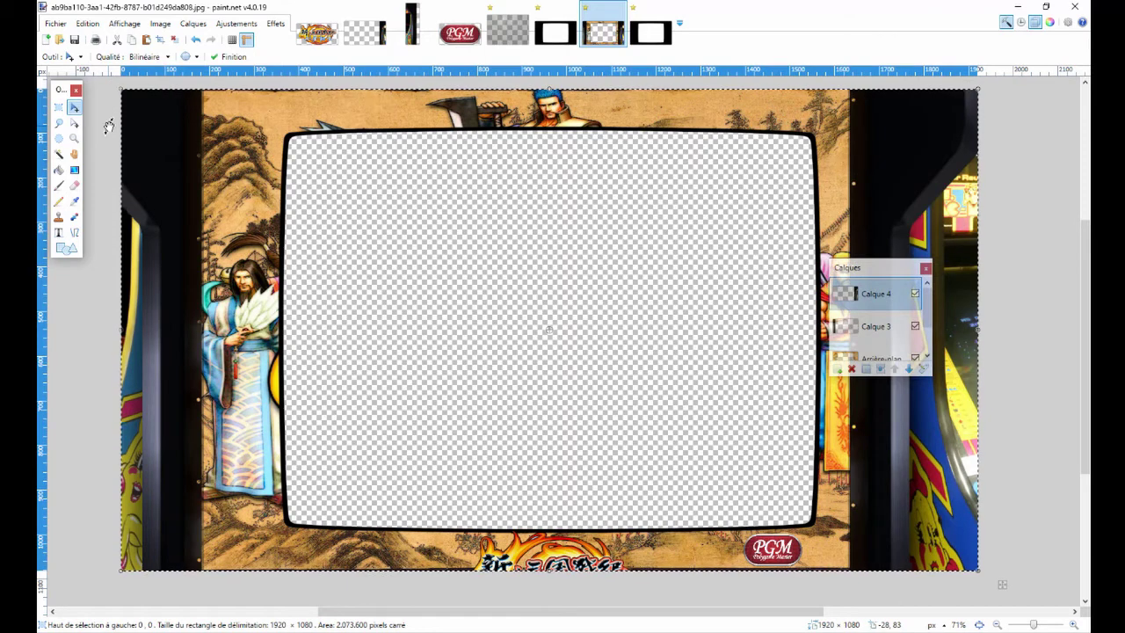
# Shift the right cabinet side outward to a horizontal offset of about 64 px, uncovering the character beside the screen opening.
pyautogui.moveTo(889, 269); pyautogui.dragTo(547, 243)
pyautogui.press('Right')
pyautogui.press('Right')
pyautogui.press('Right')
pyautogui.press('Right')
pyautogui.press('Right')
pyautogui.press('Right')
pyautogui.press('Right')
pyautogui.press('Right')
pyautogui.press('Right')
pyautogui.press('Right')
pyautogui.press('Right')
pyautogui.press('Right')
pyautogui.press('Right')
pyautogui.press('Right')
pyautogui.press('Right')
pyautogui.press('Right')
pyautogui.press('Right')
pyautogui.press('Right')
pyautogui.press('Right')
pyautogui.press('Right')
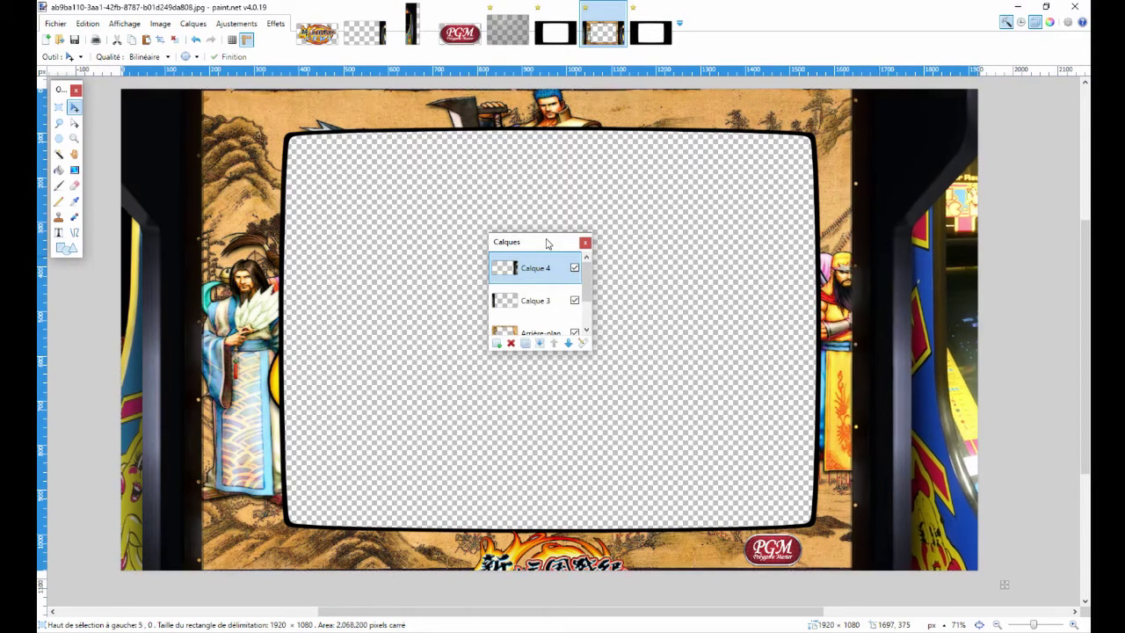
pyautogui.press('Right')
pyautogui.press('Right')
pyautogui.press('Right')
pyautogui.press('Right')
pyautogui.press('Right')
pyautogui.press('Right')
pyautogui.press('Right')
pyautogui.press('Right')
pyautogui.press('Right')
pyautogui.press('Right')
pyautogui.press('Right')
pyautogui.press('Right')
pyautogui.press('Right')
pyautogui.press('Right')
pyautogui.press('Right')
pyautogui.press('Right')
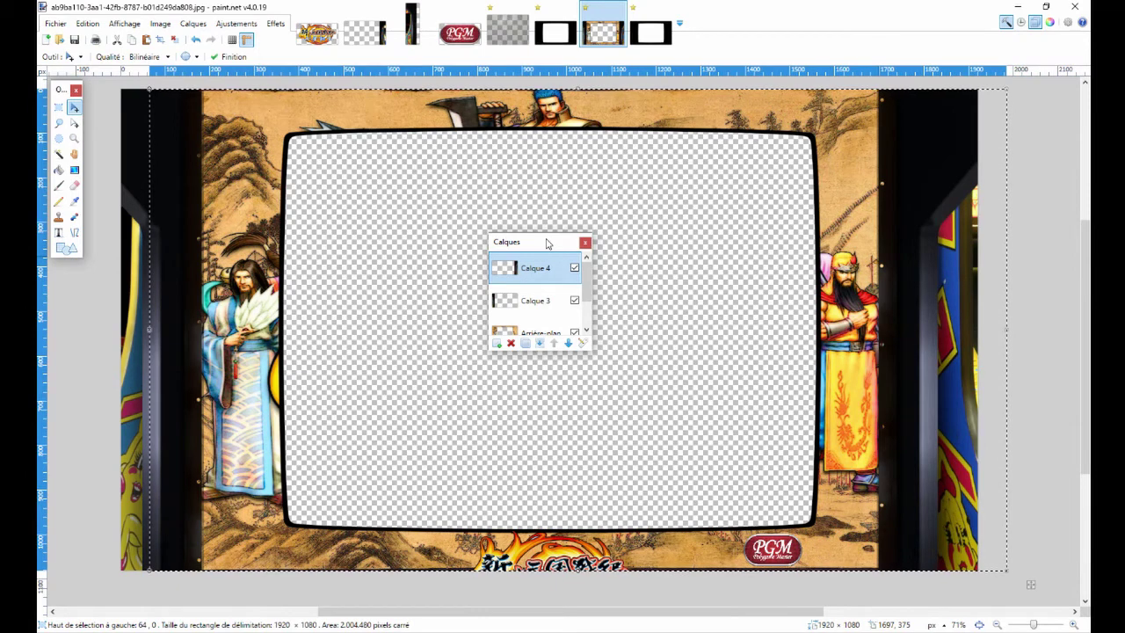
# Deselect the right cabinet side and merge both cabinet side layers into the artwork layer.
pyautogui.hotkey('ctrl', 'd')
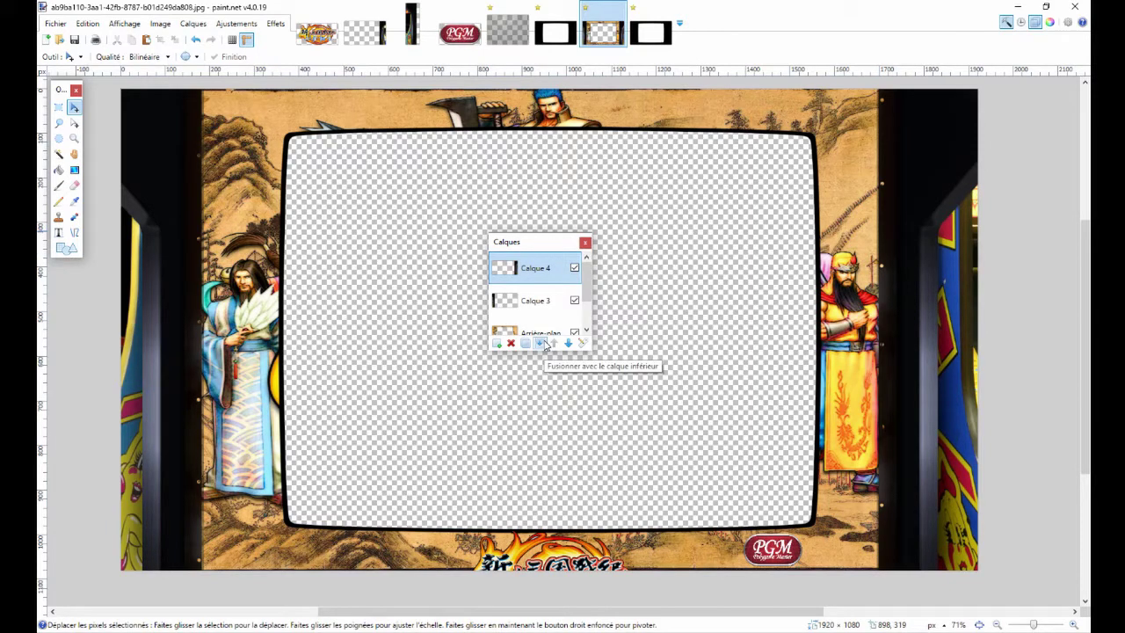
pyautogui.click(543, 343)
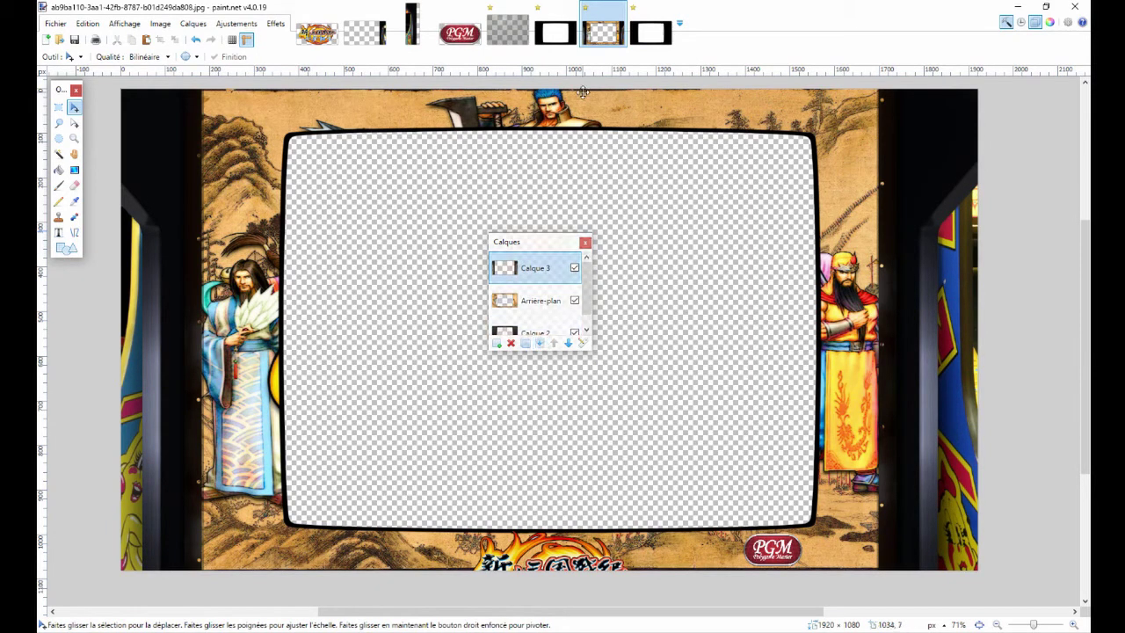
pyautogui.click(542, 343)
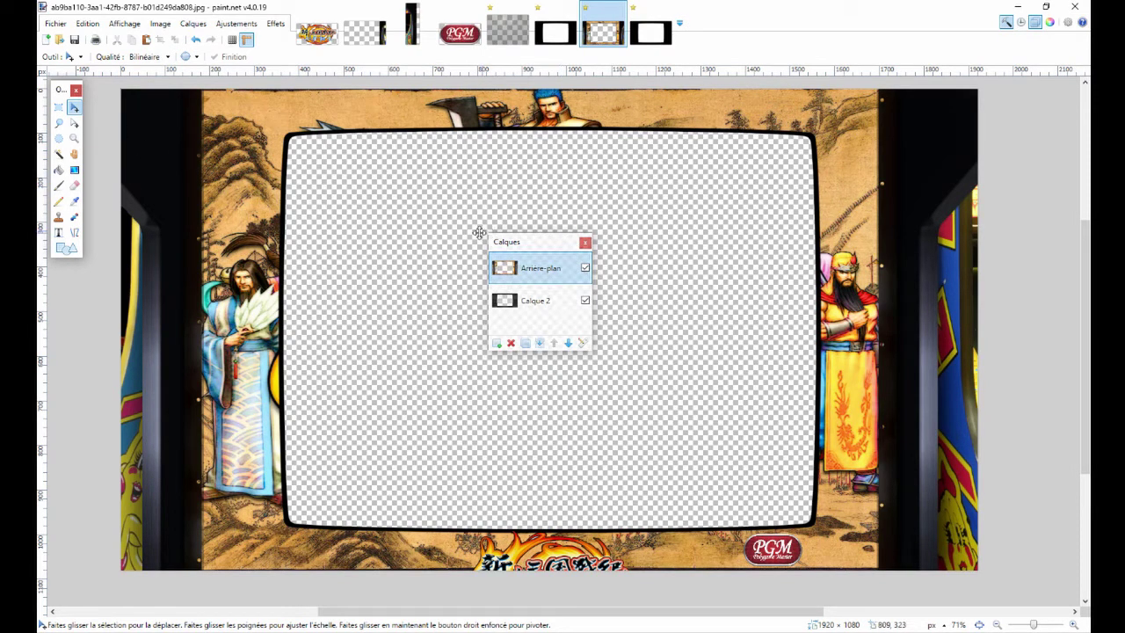
# Select the black panels of both cabinet sides, including the outer upper corner, using the Magic Wand at about 8% tolerance.
pyautogui.click(59, 155)
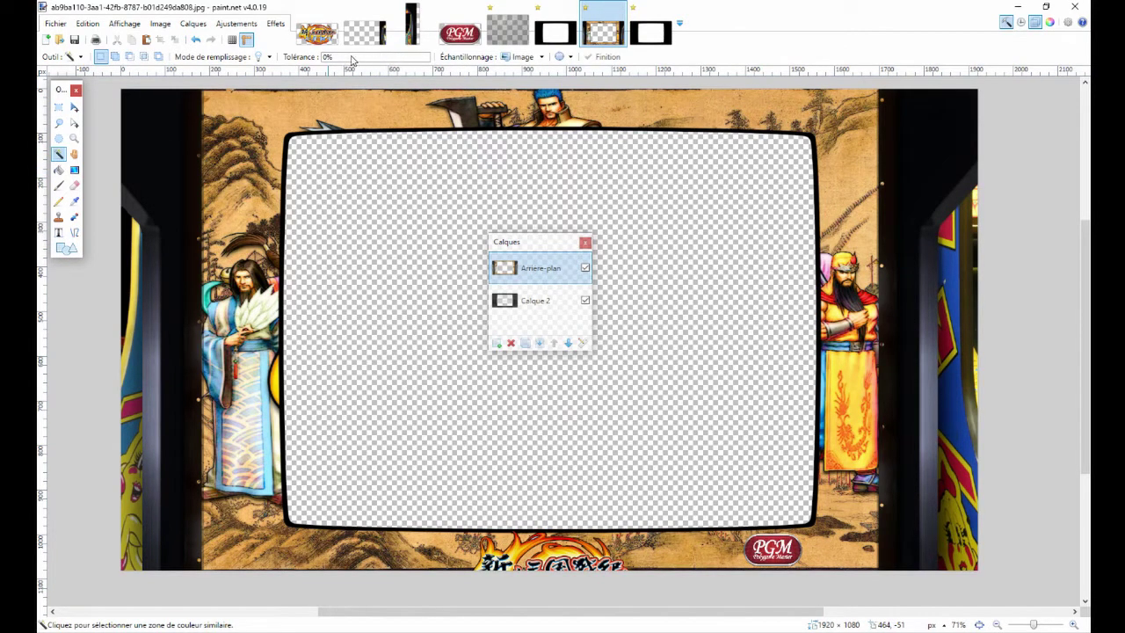
pyautogui.moveTo(354, 59); pyautogui.dragTo(371, 60)
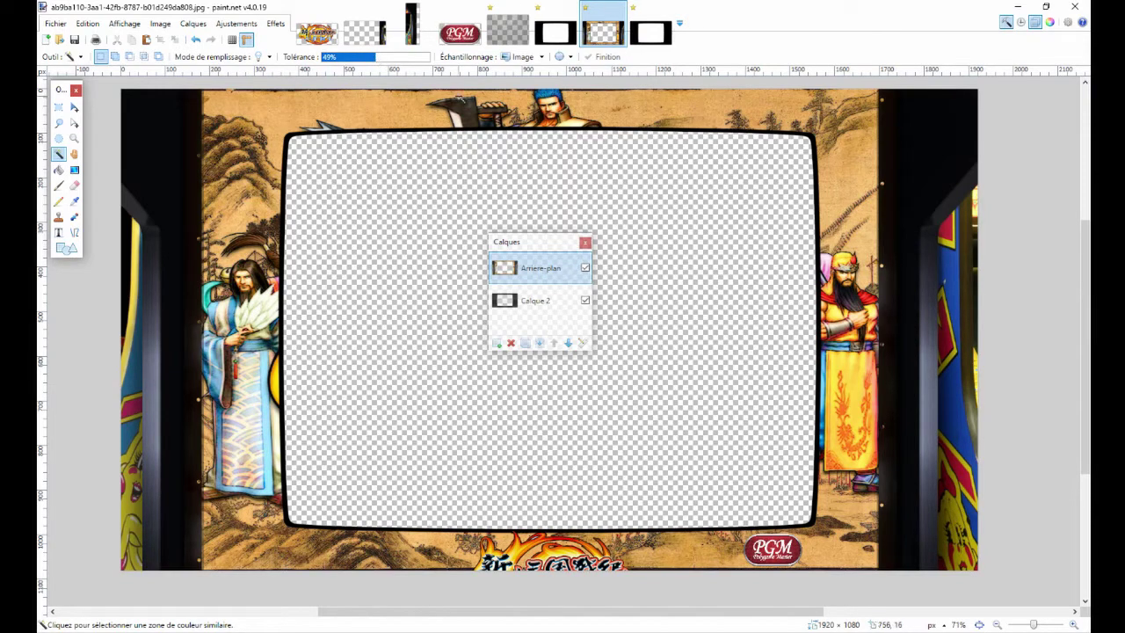
pyautogui.click(147, 157)
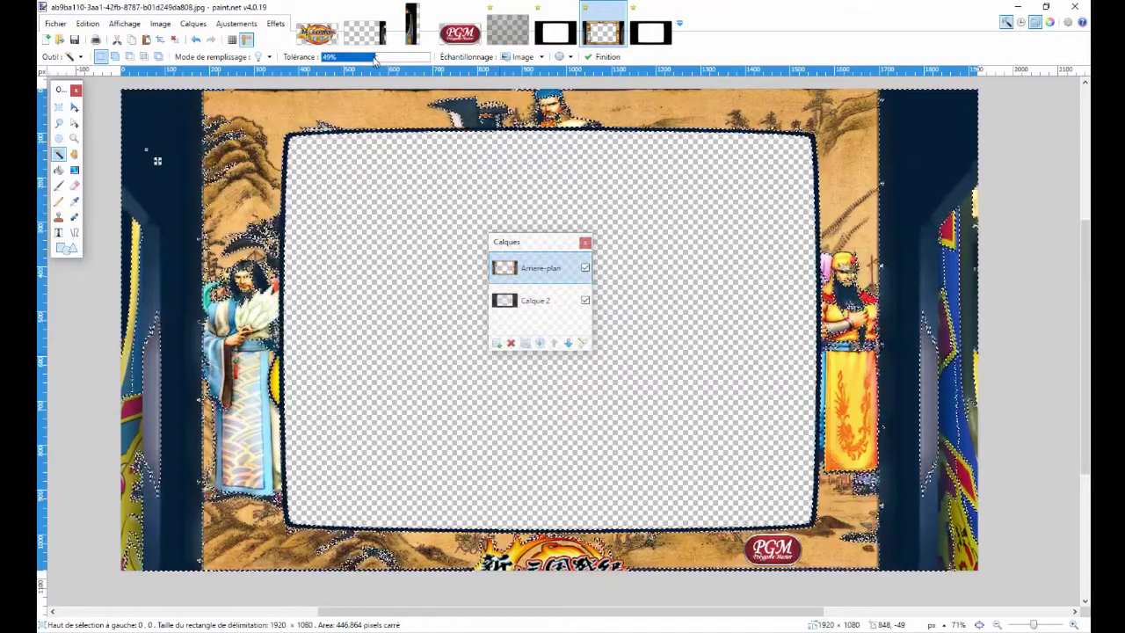
pyautogui.moveTo(373, 60); pyautogui.dragTo(335, 56)
pyautogui.moveTo(334, 57); pyautogui.dragTo(332, 56)
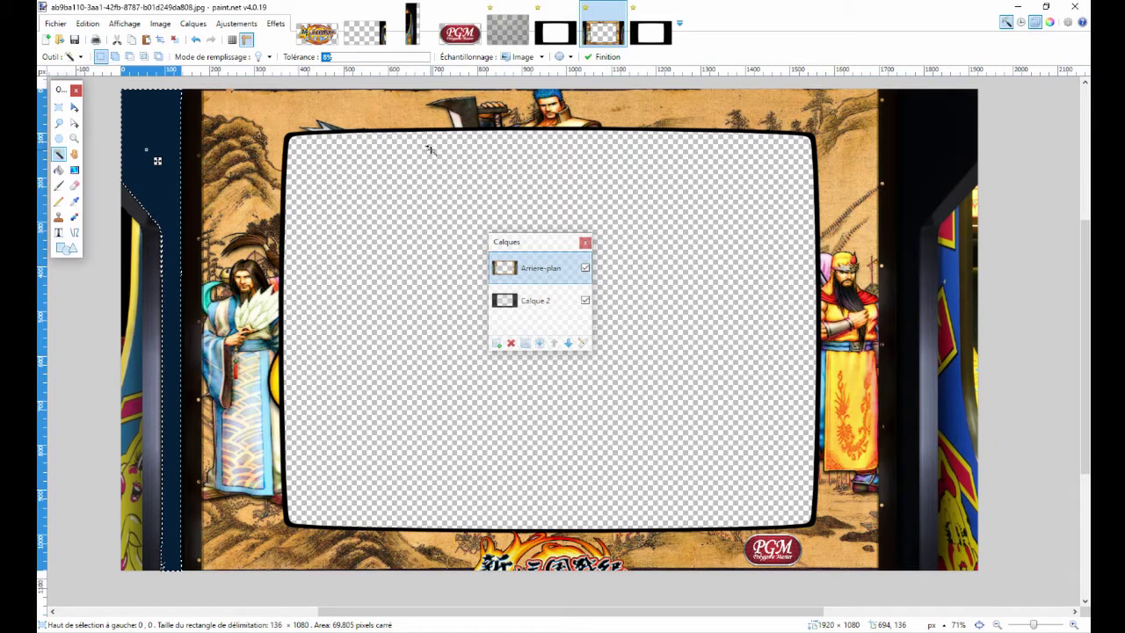
pyautogui.keyDown('ctrl'); pyautogui.click(950, 150); pyautogui.keyUp('ctrl')
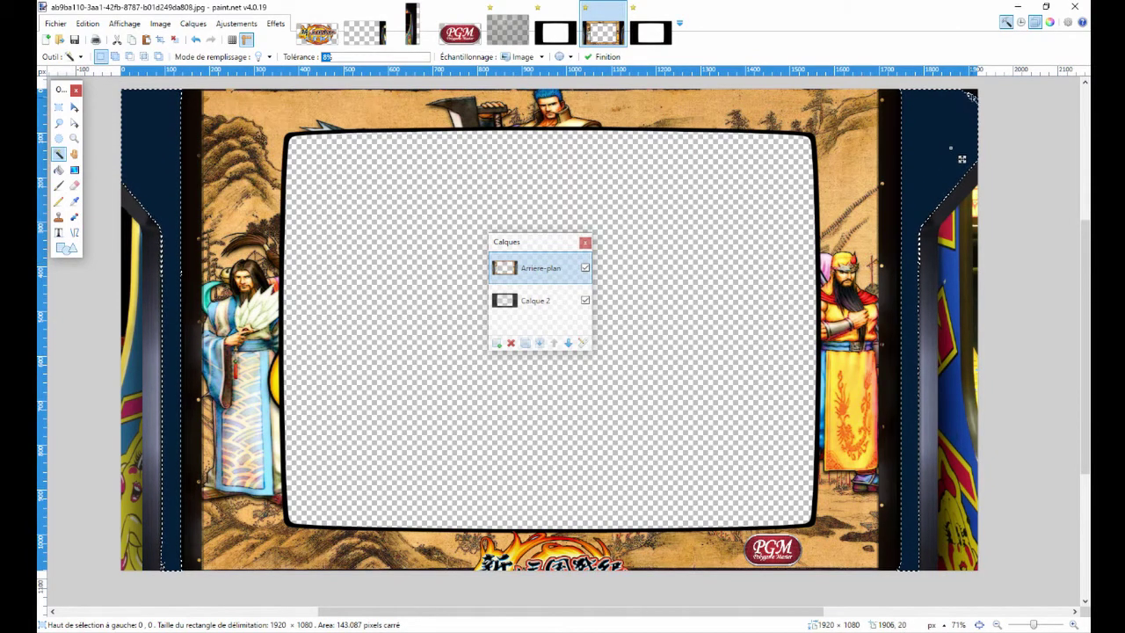
pyautogui.keyDown('ctrl'); pyautogui.click(969, 100); pyautogui.keyUp('ctrl')
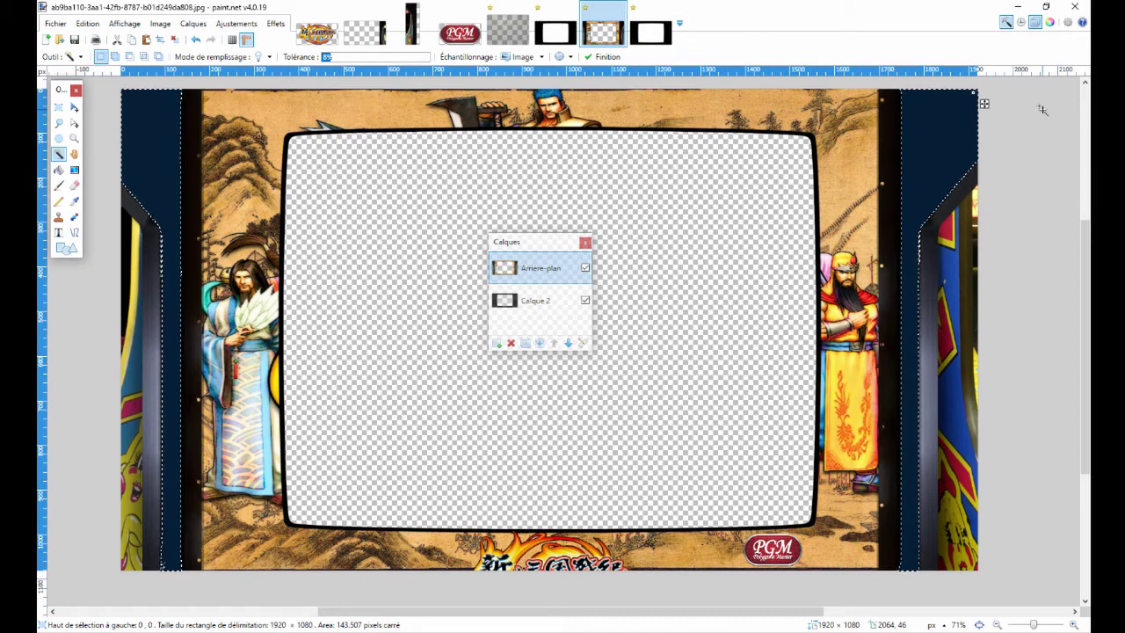
# Copy the selected black panels into a new image, return to the bezel artwork and deselect everything there.
pyautogui.hotkey('ctrl', 'a')
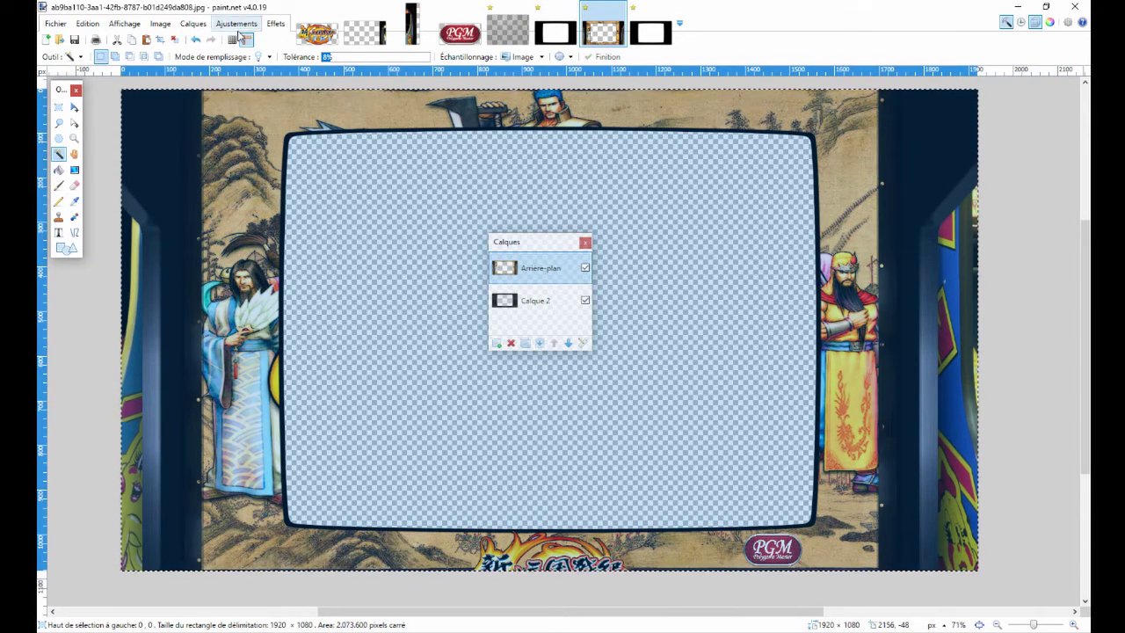
pyautogui.click(522, 182)
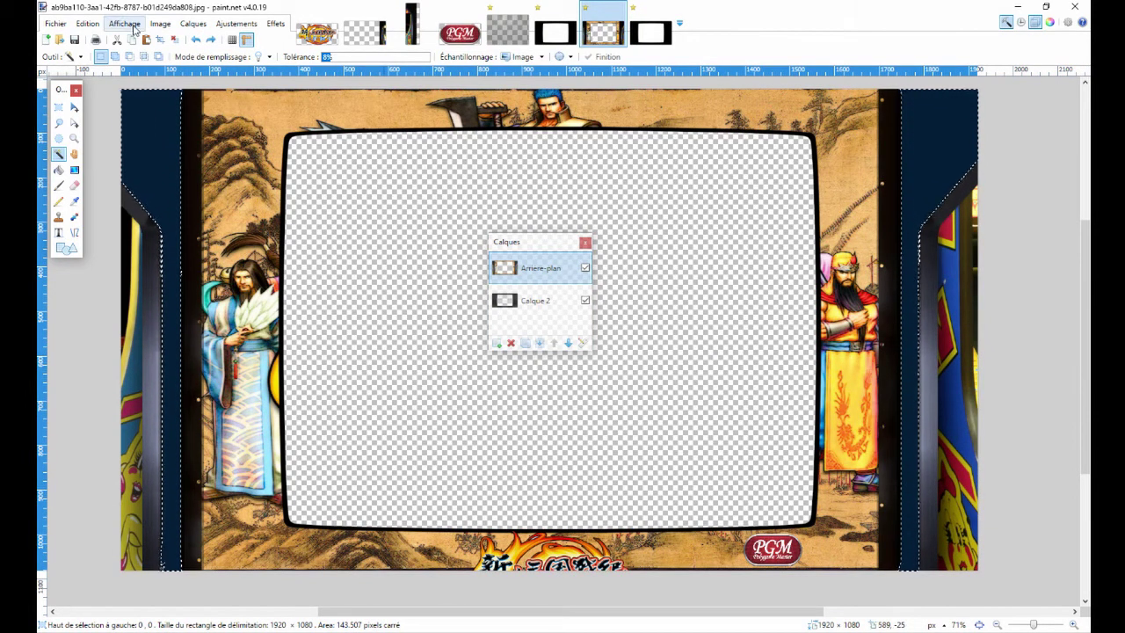
pyautogui.click(87, 23)
pyautogui.click(131, 139)
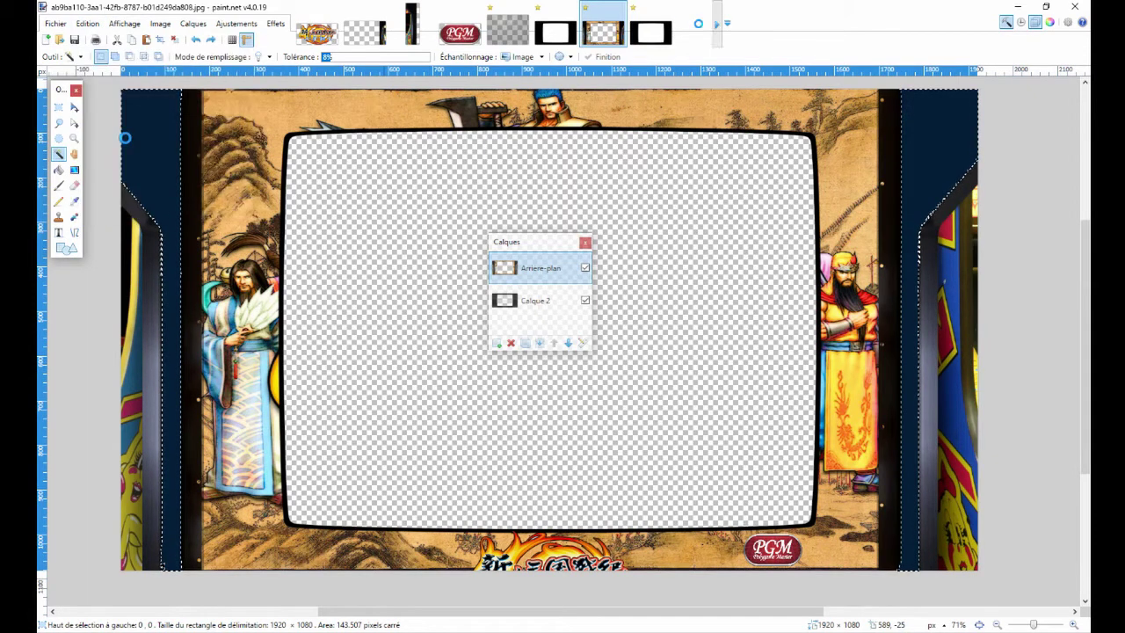
pyautogui.click(603, 32)
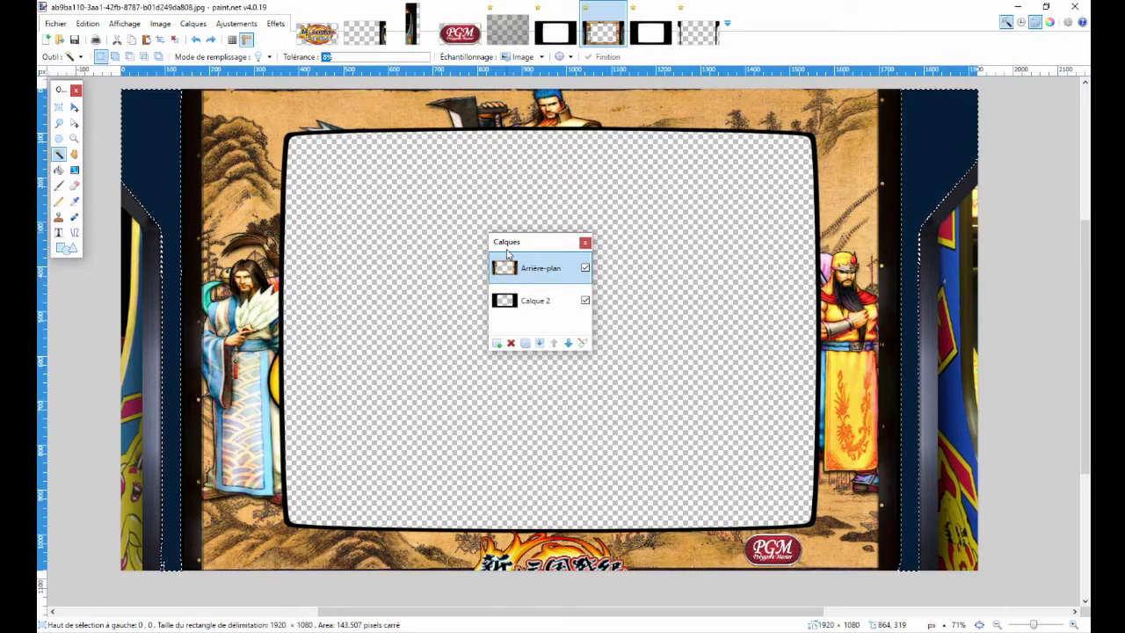
pyautogui.hotkey('ctrl', 'd')
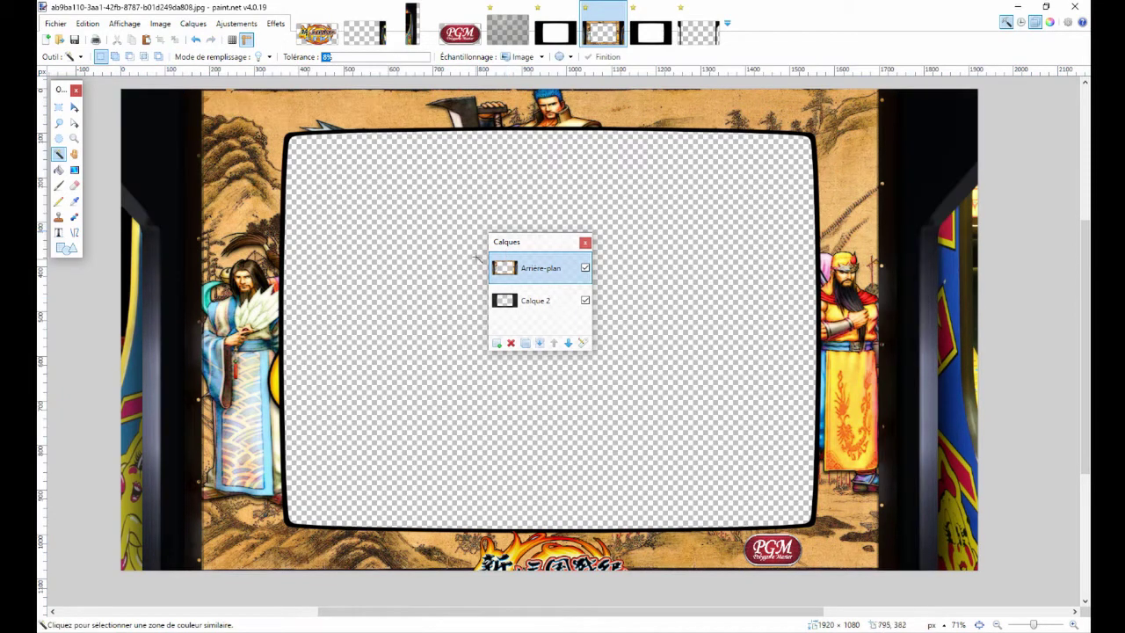
# Draw a rectangular selection about 350 × 59 px across the lower-left artwork, starting at the left cabinet side's inner edge.
pyautogui.click(59, 106)
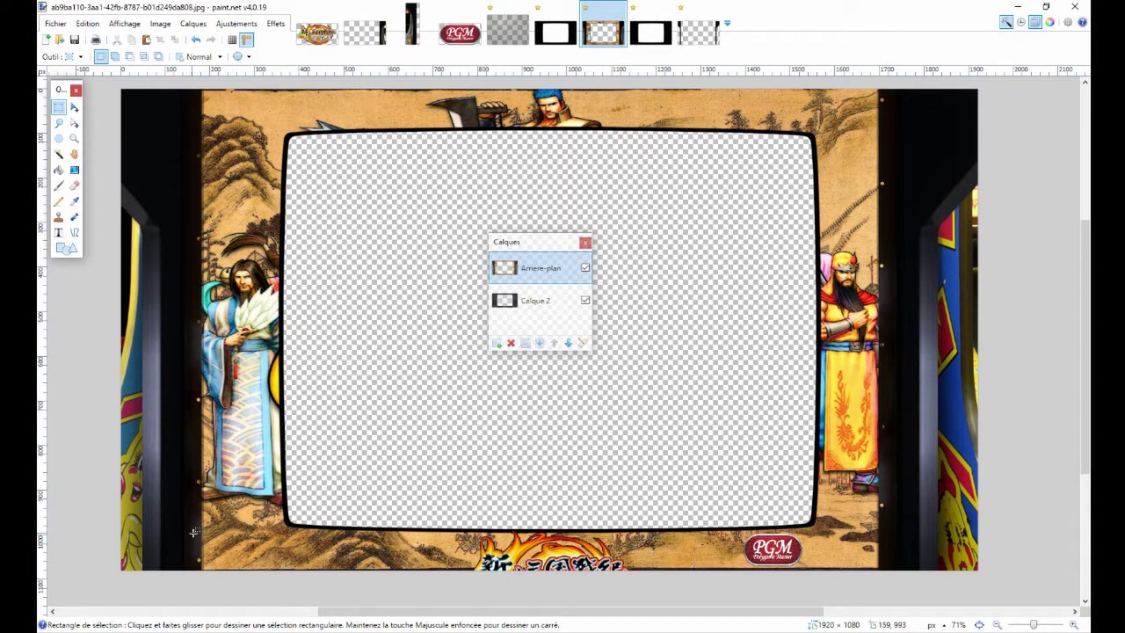
pyautogui.scroll(4, 129, 551)
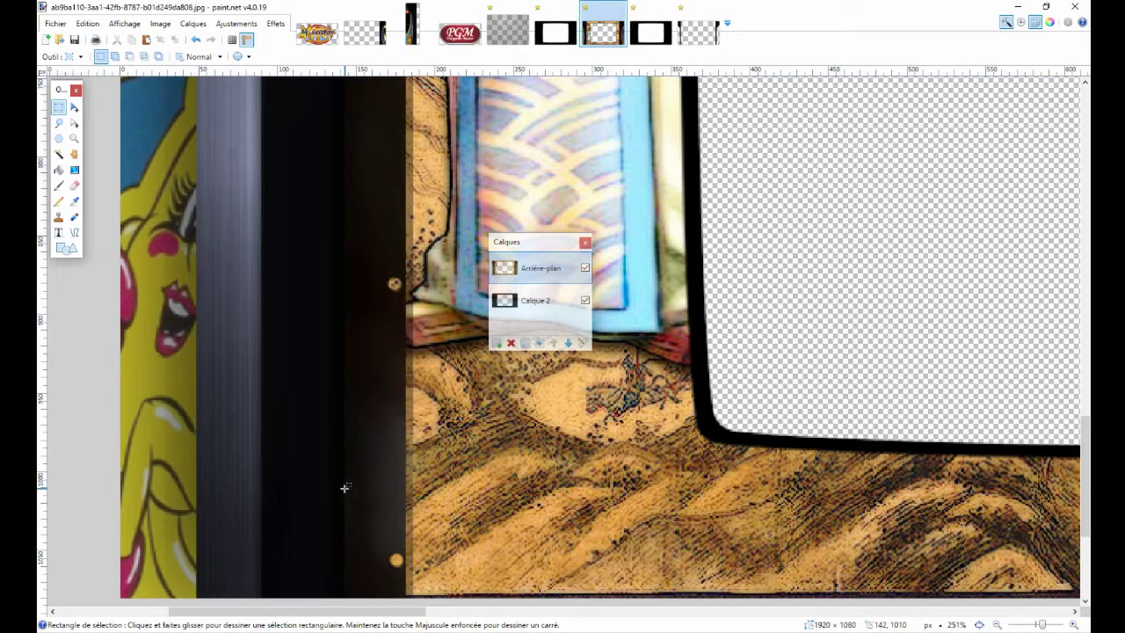
pyautogui.moveTo(343, 489); pyautogui.dragTo(879, 395)
pyautogui.scroll(-3, 879, 394)
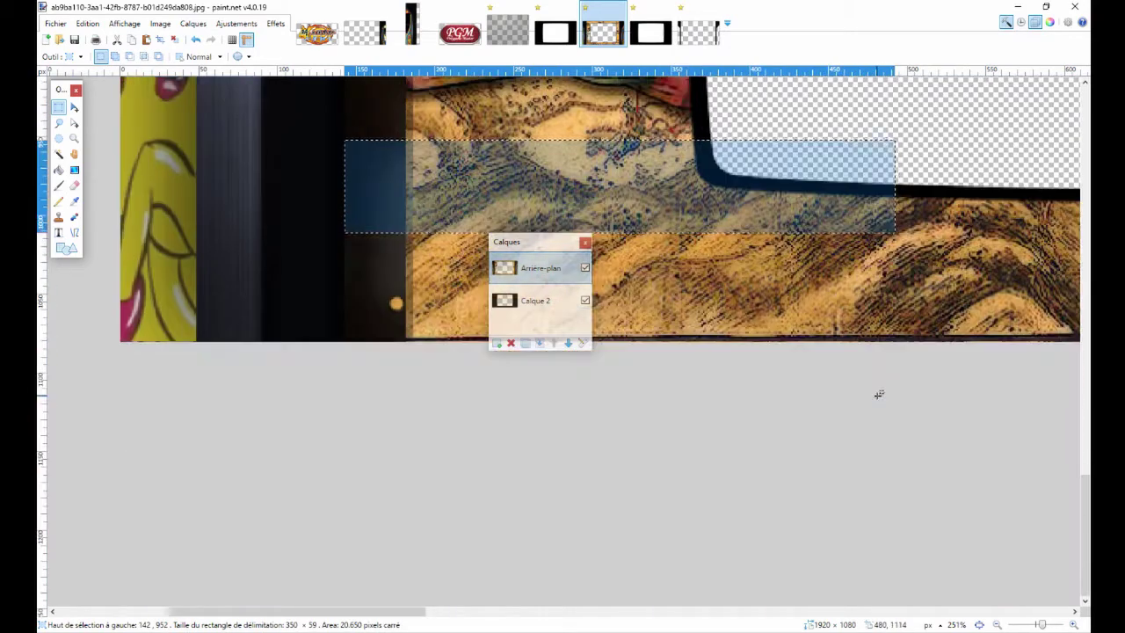
pyautogui.scroll(-6, 879, 395)
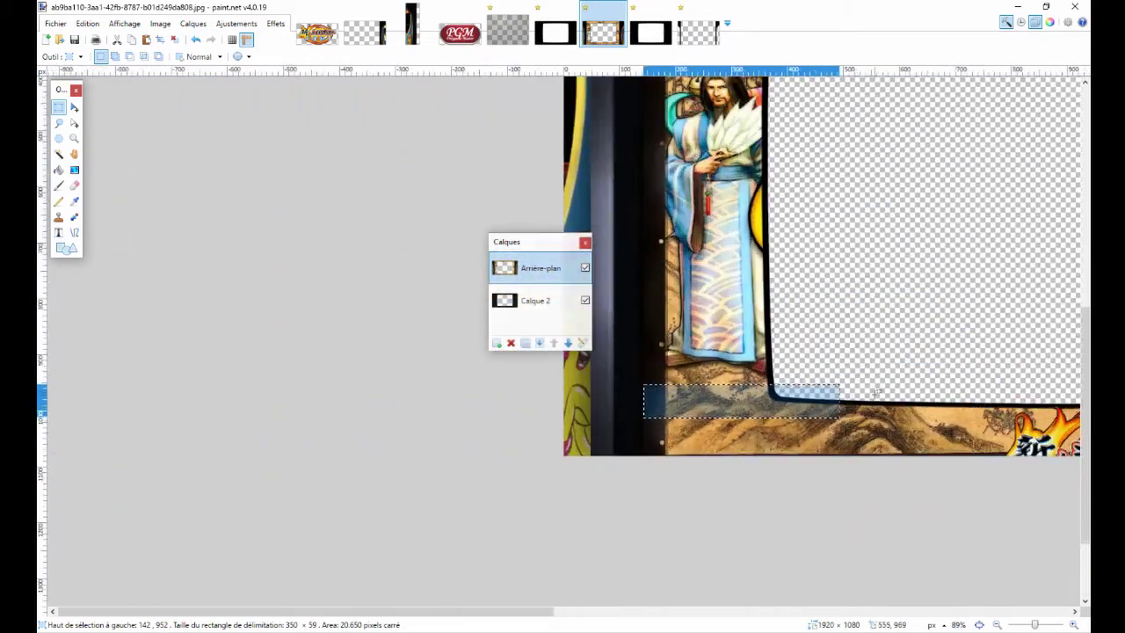
pyautogui.scroll(-2, 878, 395)
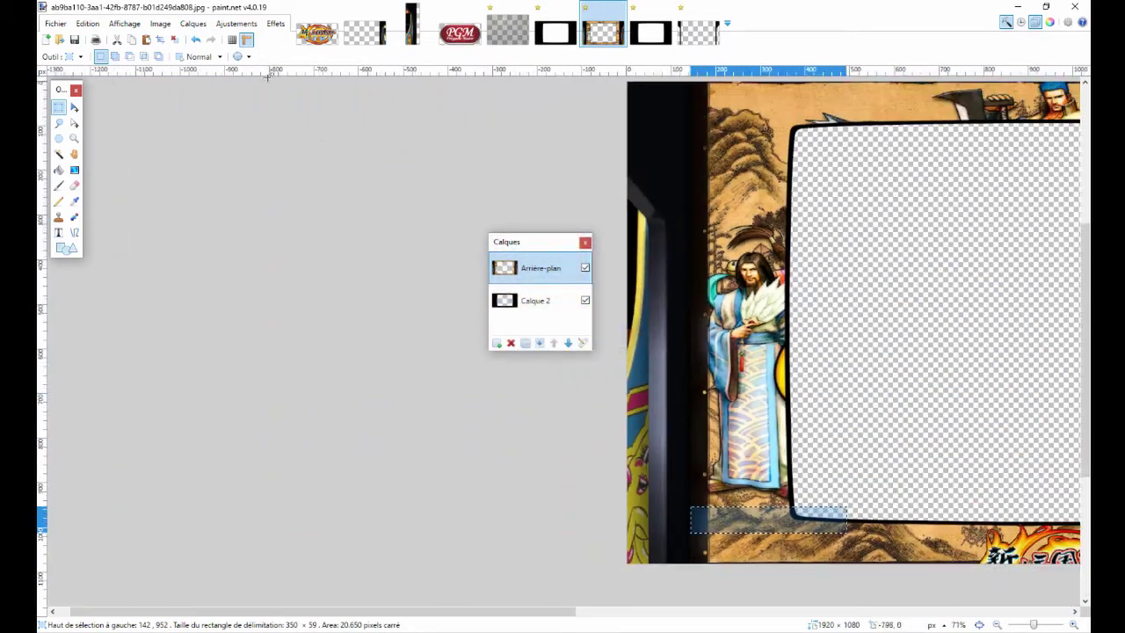
pyautogui.click(124, 24)
pyautogui.click(133, 66)
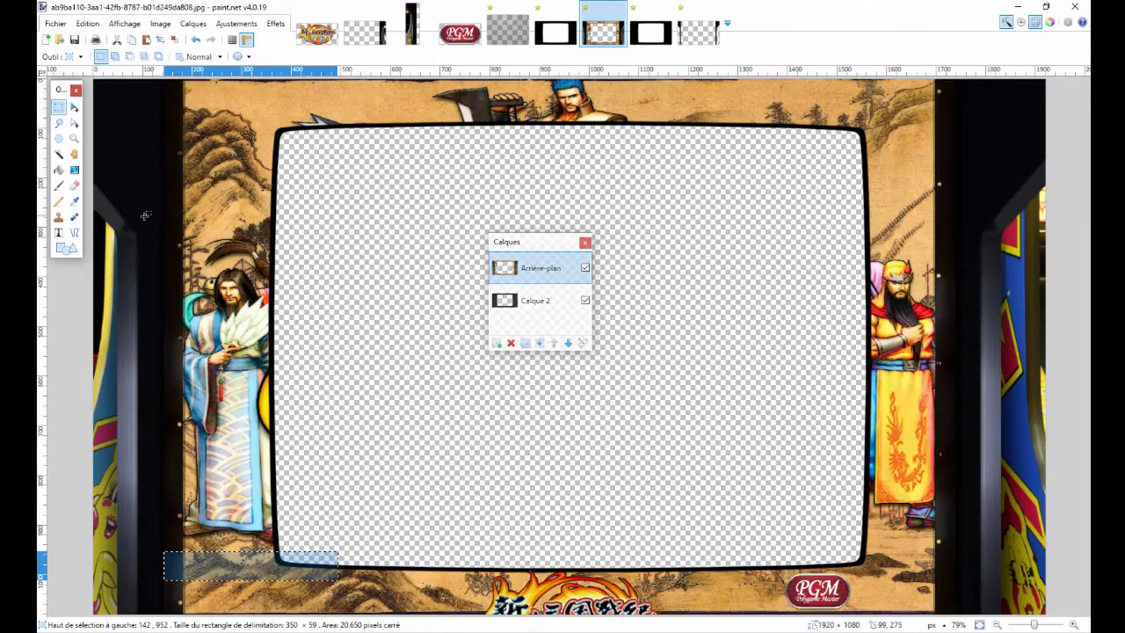
# Stretch the selection to the image's upper edge and shorten it to about 350 × 437 px, covering the upper-left artwork corner.
pyautogui.click(74, 126)
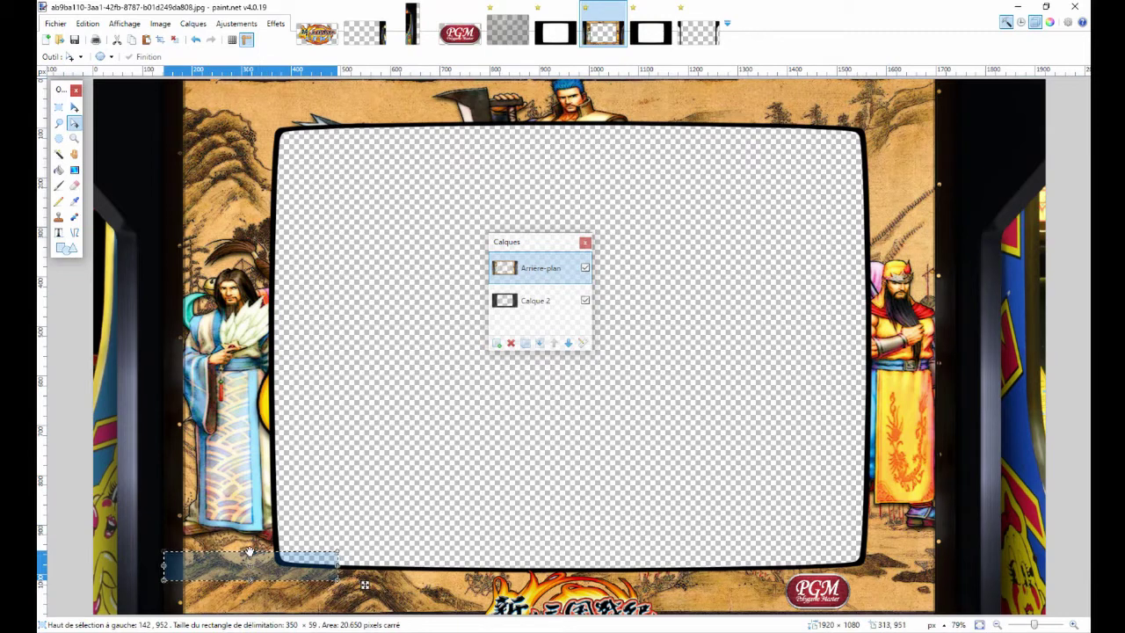
pyautogui.moveTo(251, 552); pyautogui.dragTo(265, 70)
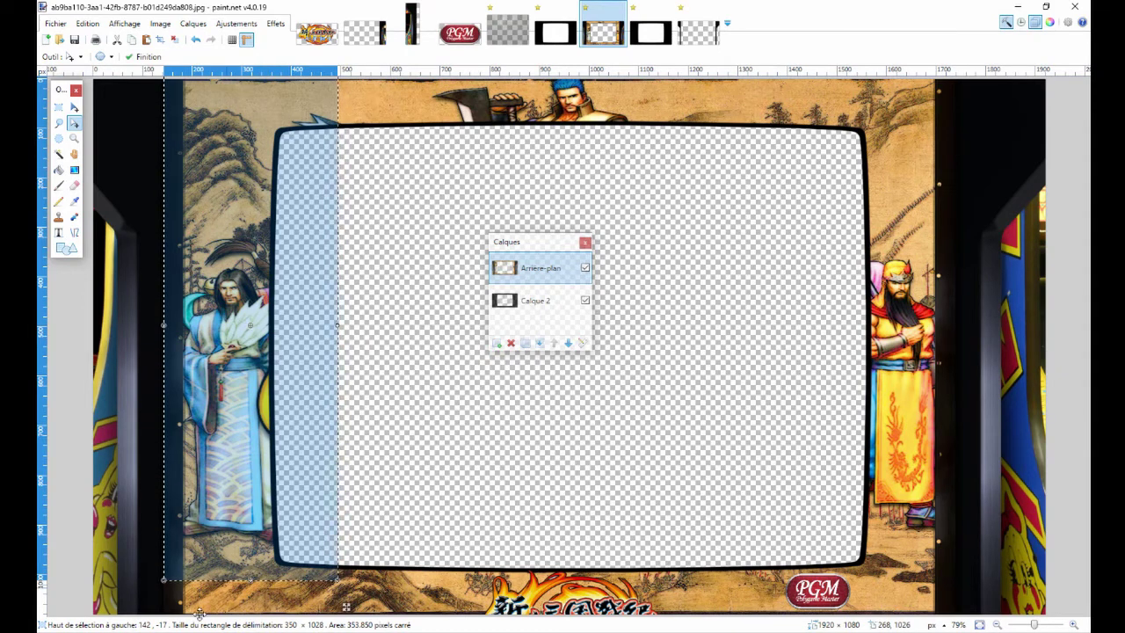
pyautogui.moveTo(250, 579); pyautogui.dragTo(217, 287)
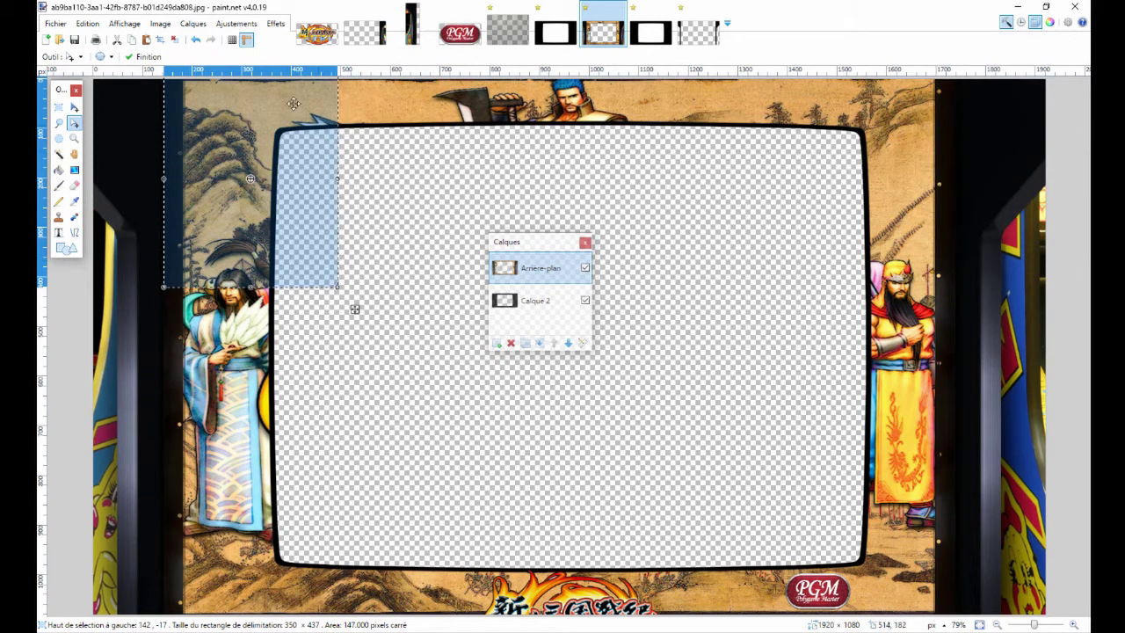
# Paste the copied upper-left artwork corner into a new layer of the black-panel image and flip that layer horizontally.
pyautogui.click(699, 32)
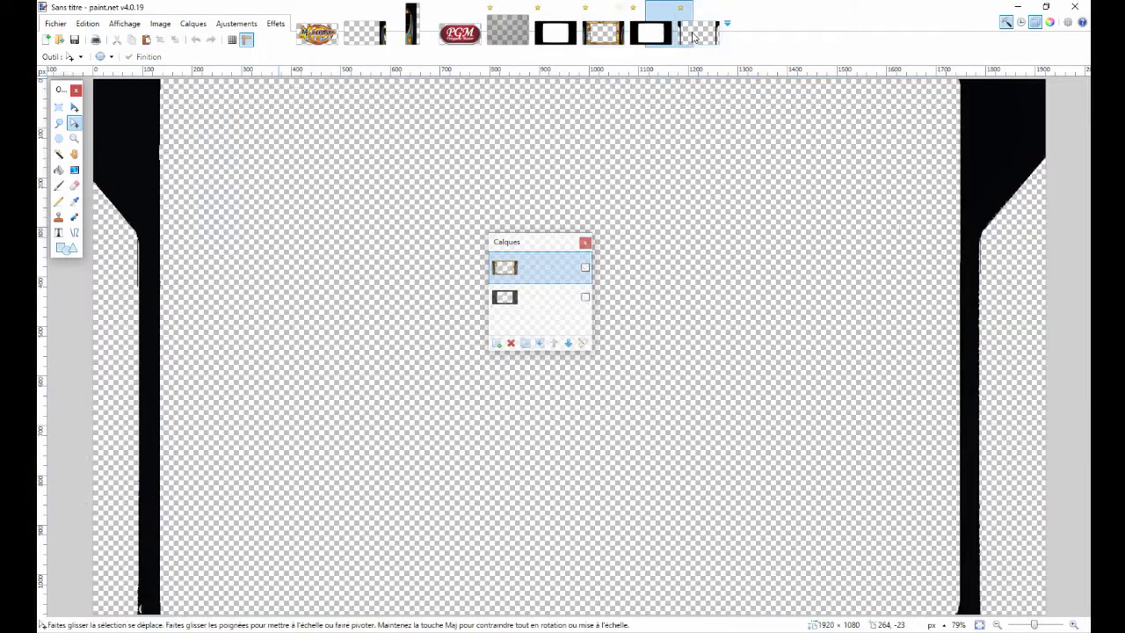
pyautogui.click(86, 23)
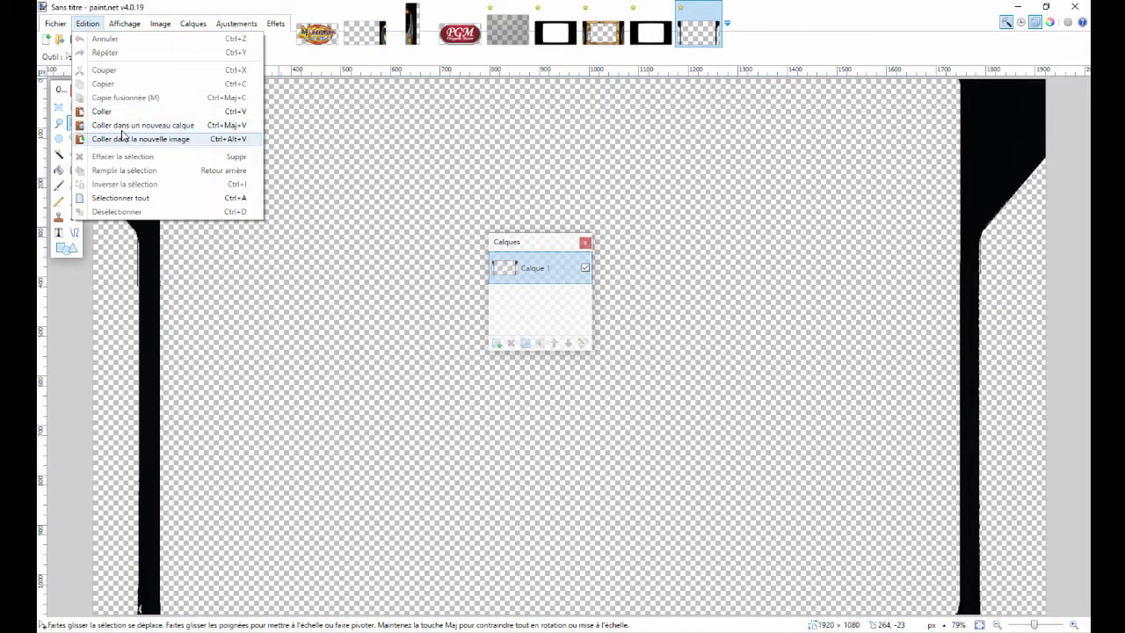
pyautogui.click(105, 130)
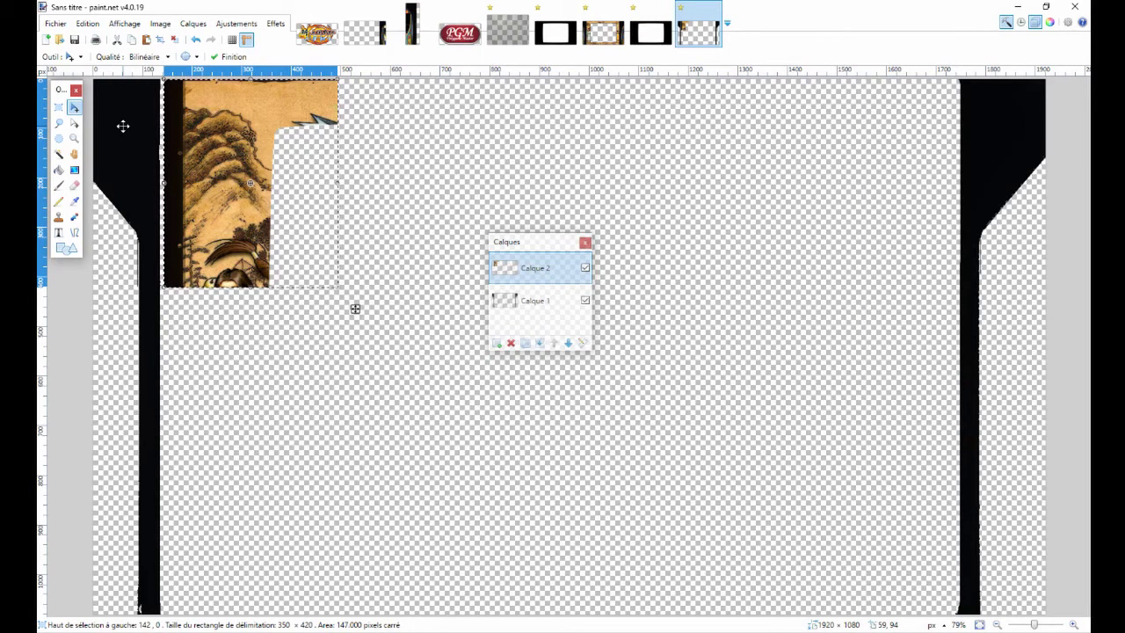
pyautogui.click(192, 24)
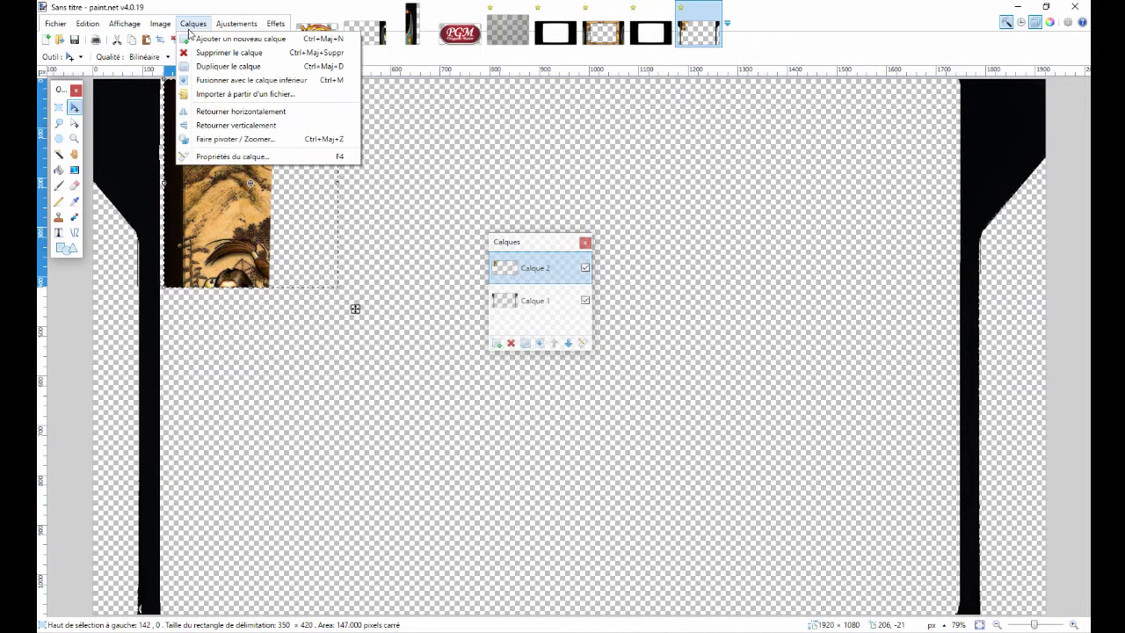
pyautogui.click(196, 113)
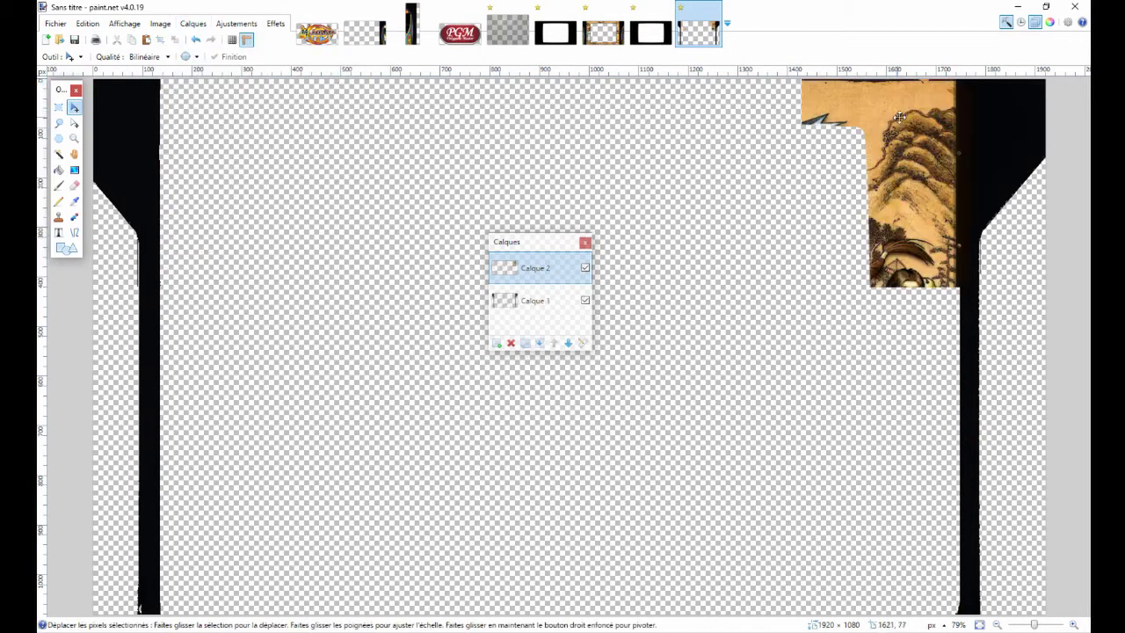
# Move the flipped artwork piece toward the left panel, to an offset of about -1227, -1 px along the upper edge, and deselect it.
pyautogui.moveTo(708, 123); pyautogui.dragTo(287, 119)
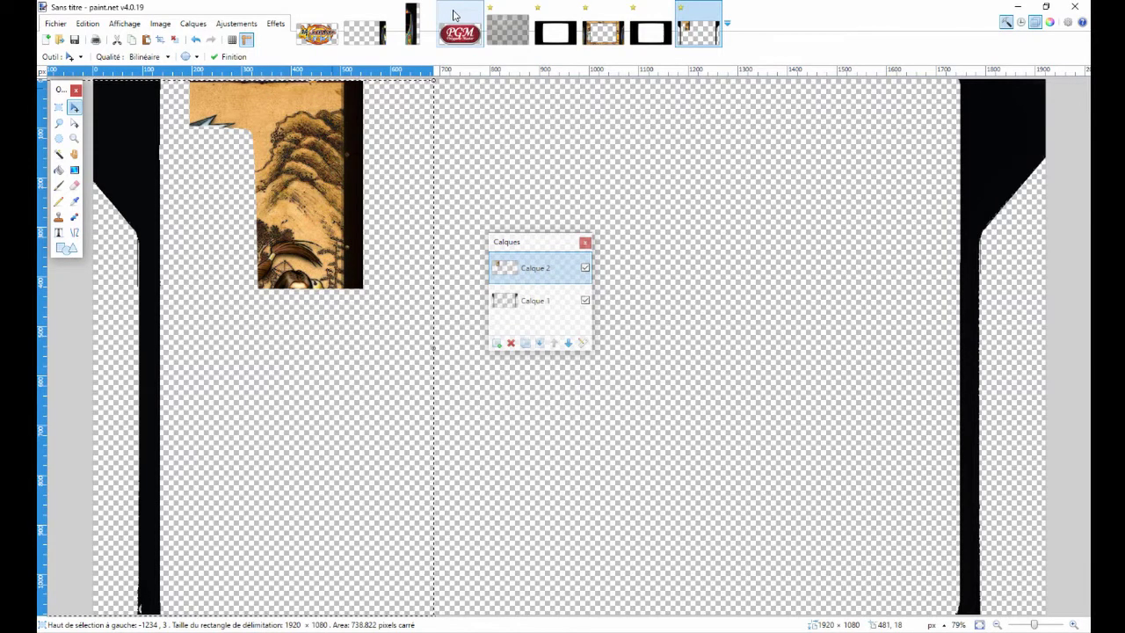
pyautogui.moveTo(300, 141); pyautogui.dragTo(303, 169)
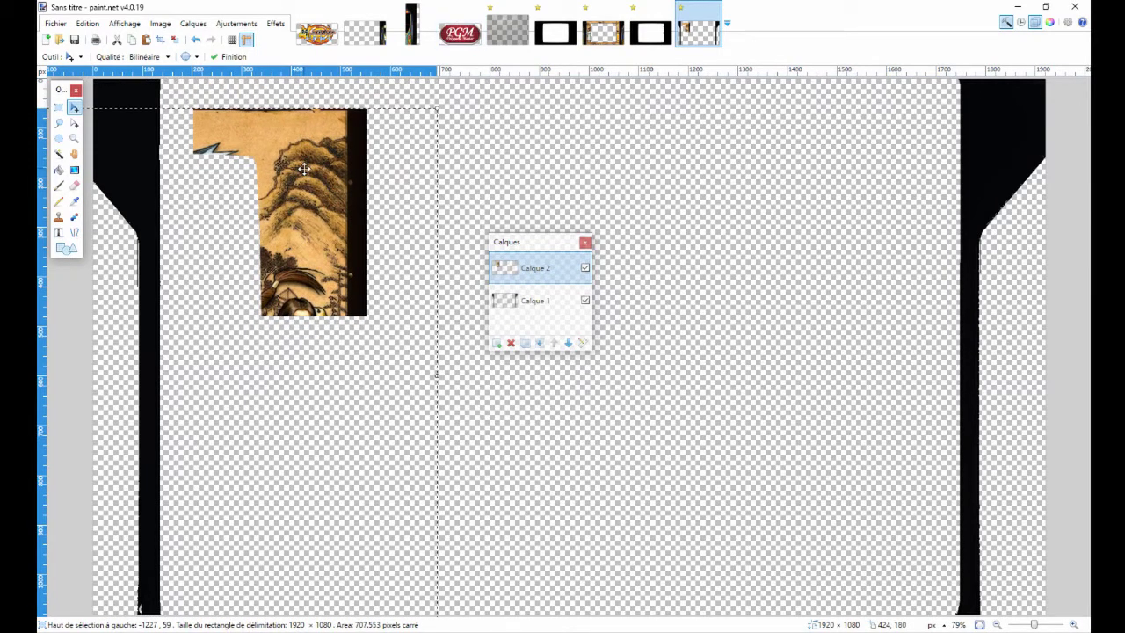
pyautogui.press('Up')
pyautogui.press('Up')
pyautogui.press('Up')
pyautogui.press('Up')
pyautogui.press('Up')
pyautogui.press('Up')
pyautogui.press('Up')
pyautogui.press('Up')
pyautogui.press('Up')
pyautogui.press('Up')
pyautogui.press('Up')
pyautogui.press('Up')
pyautogui.press('Up')
pyautogui.press('Up')
pyautogui.press('Up')
pyautogui.press('Up')
pyautogui.press('Up')
pyautogui.press('Up')
pyautogui.press('Up')
pyautogui.press('Up')
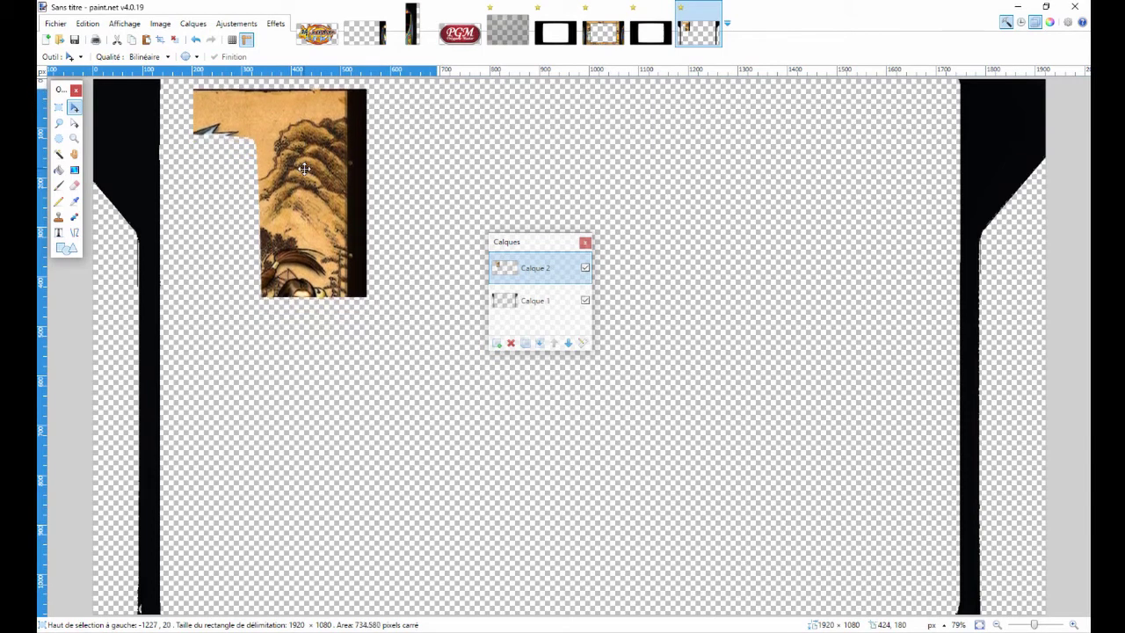
pyautogui.press('Up')
pyautogui.press('Up')
pyautogui.press('Up')
pyautogui.press('Up')
pyautogui.press('Up')
pyautogui.press('Up')
pyautogui.press('Up')
pyautogui.press('Up')
pyautogui.press('Up')
pyautogui.press('Up')
pyautogui.press('Up')
pyautogui.press('Up')
pyautogui.press('Up')
pyautogui.press('Up')
pyautogui.press('Up')
pyautogui.press('Up')
pyautogui.press('Up')
pyautogui.press('Up')
pyautogui.press('Up')
pyautogui.press('Up')
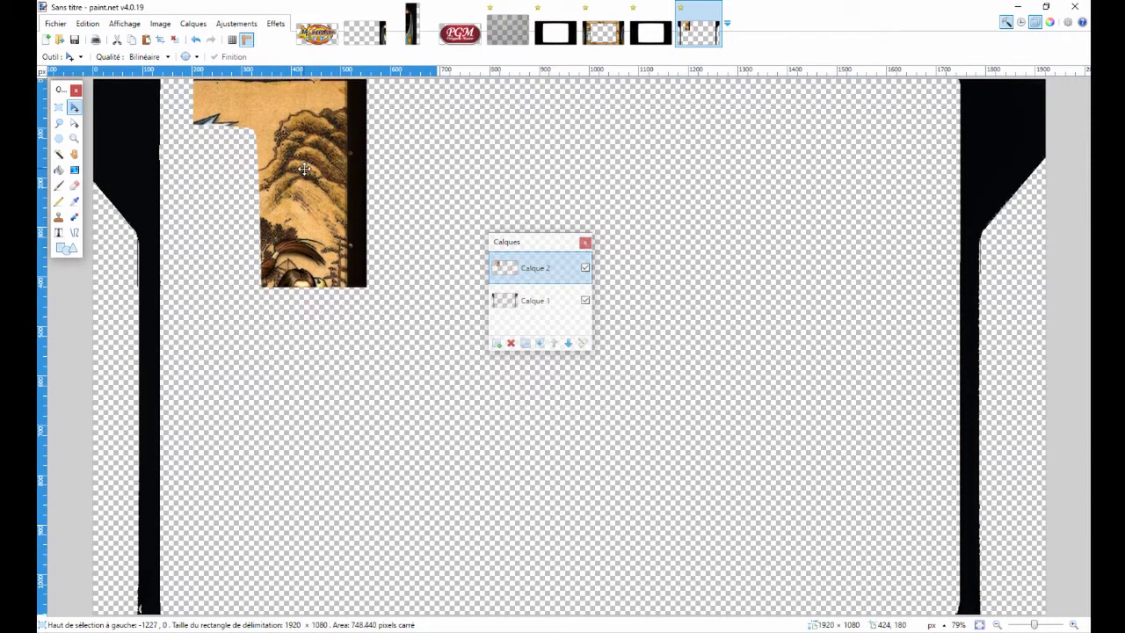
pyautogui.press('Up')
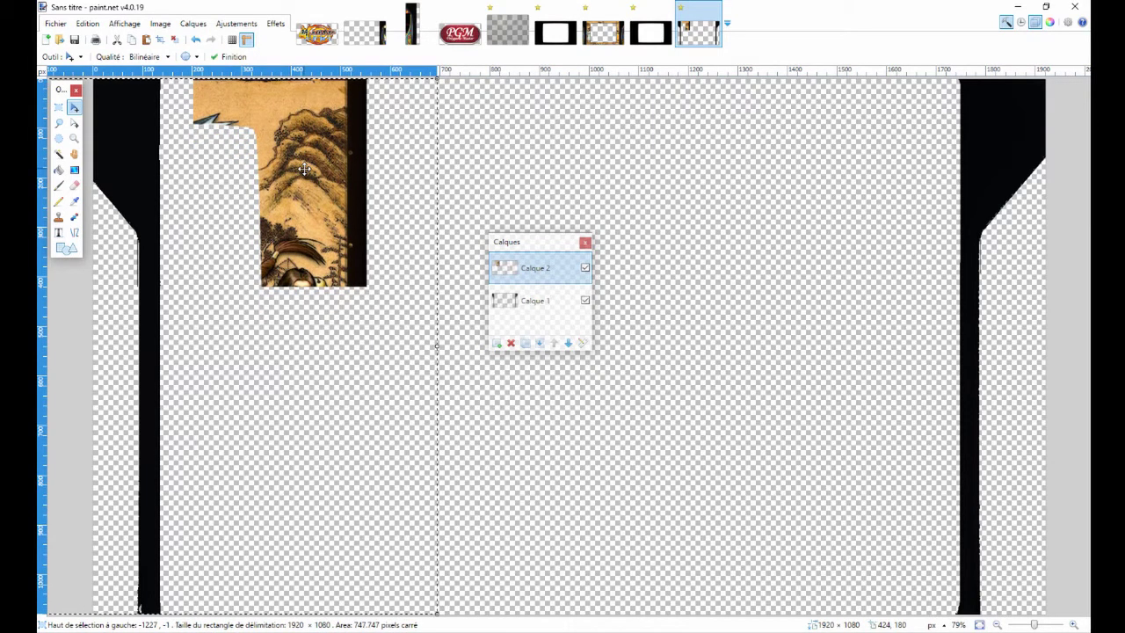
pyautogui.hotkey('ctrl', 'd')
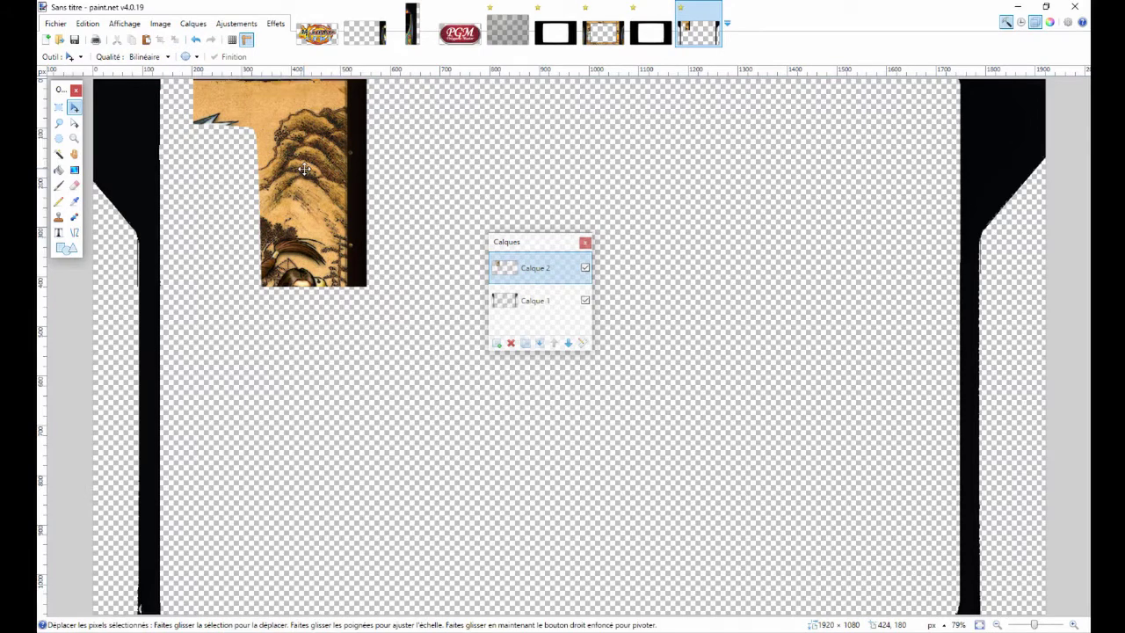
# Replace the old selection in the bezel artwork with a rectangular one about 269 × 369 px over the upper-right mountain scenery.
pyautogui.click(596, 31)
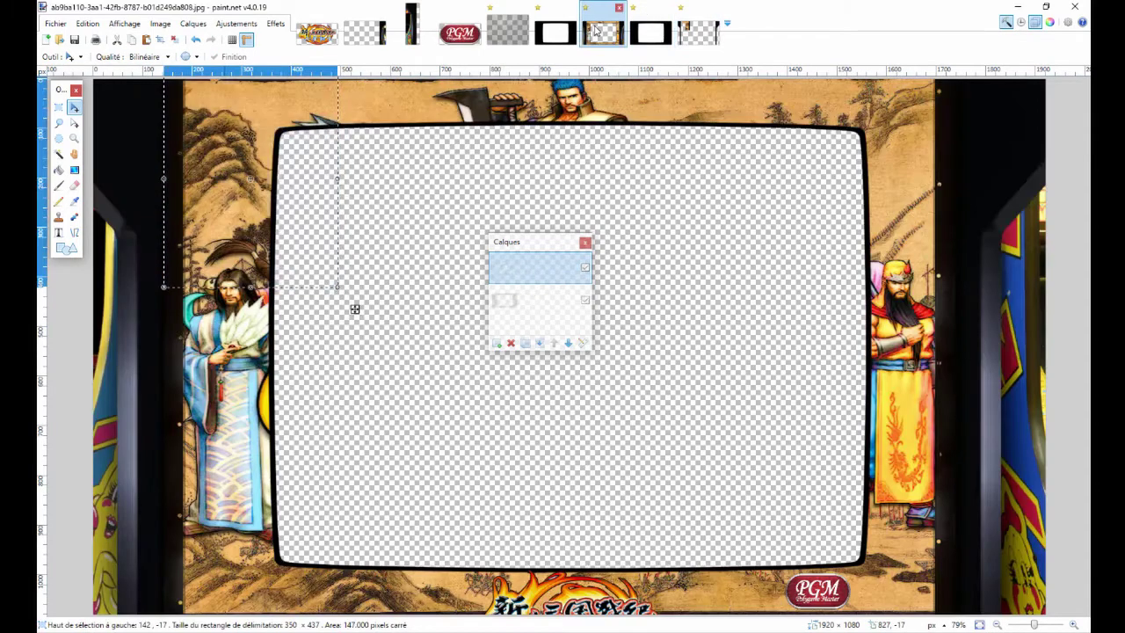
pyautogui.hotkey('ctrl', 'd')
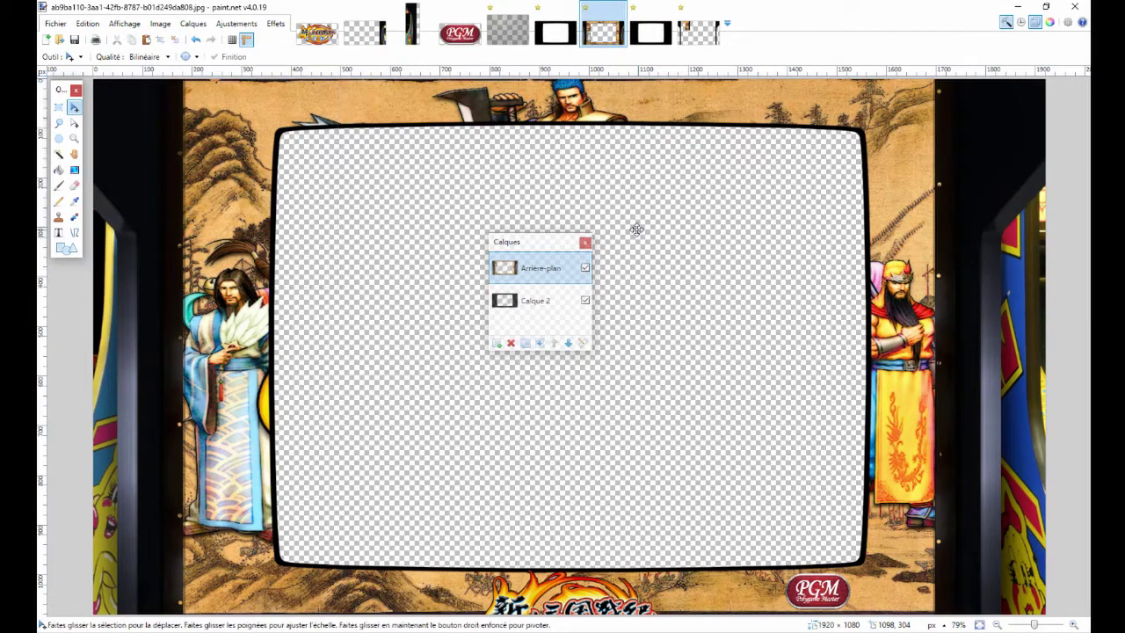
pyautogui.click(58, 106)
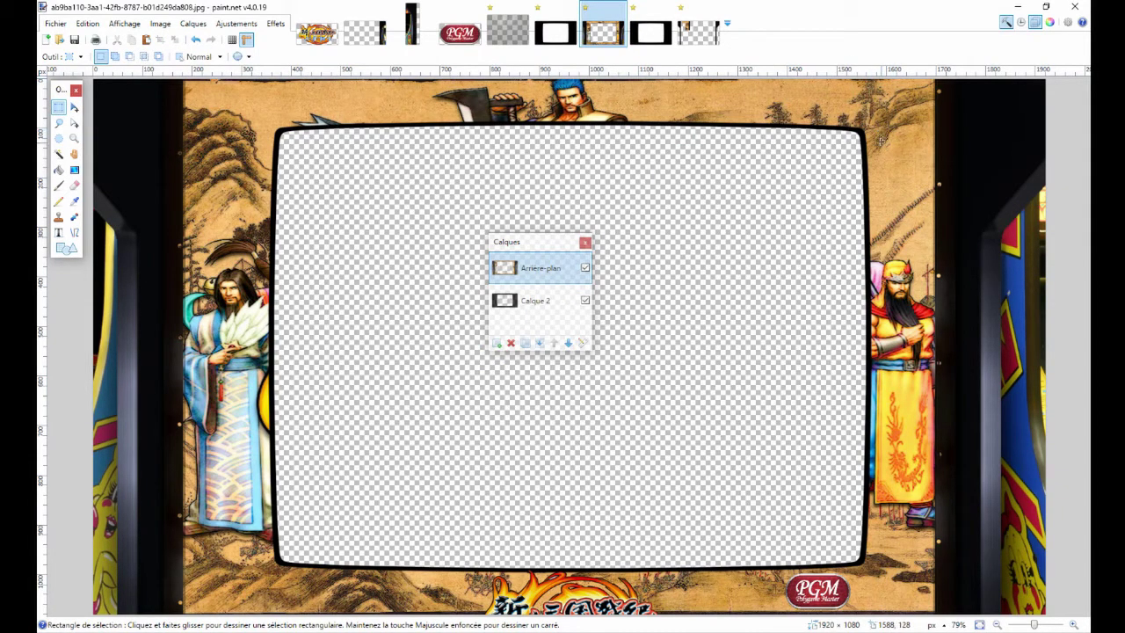
pyautogui.moveTo(823, 78); pyautogui.dragTo(956, 261)
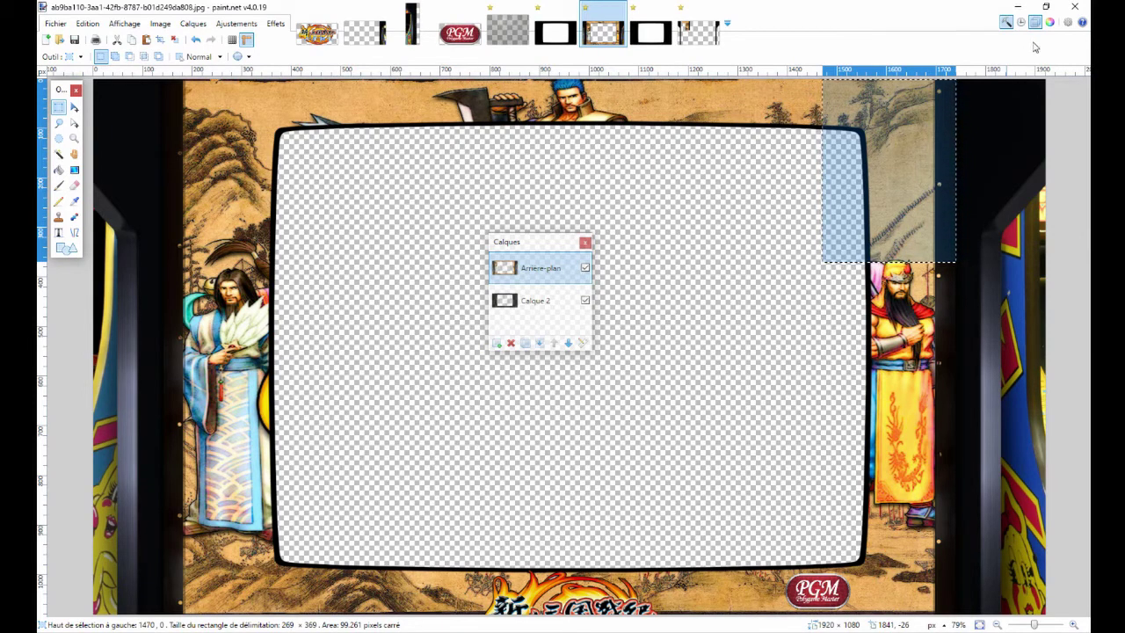
# Paste the copied upper-right artwork corner into a new layer of the black-panel image and flip that layer horizontally.
pyautogui.click(703, 33)
pyautogui.click(87, 23)
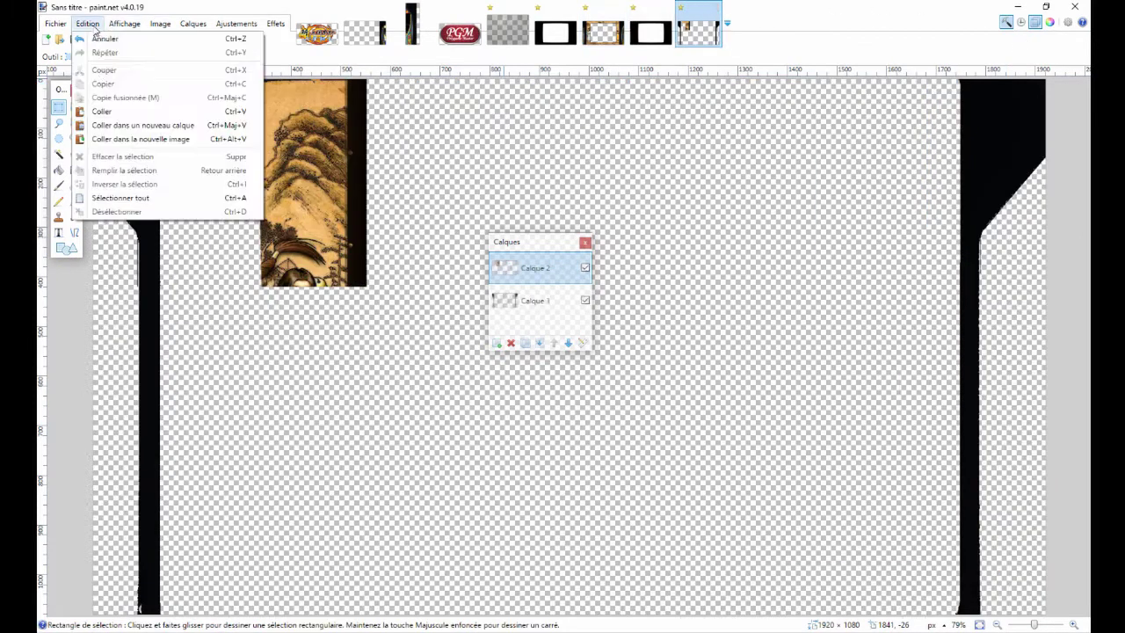
pyautogui.click(123, 127)
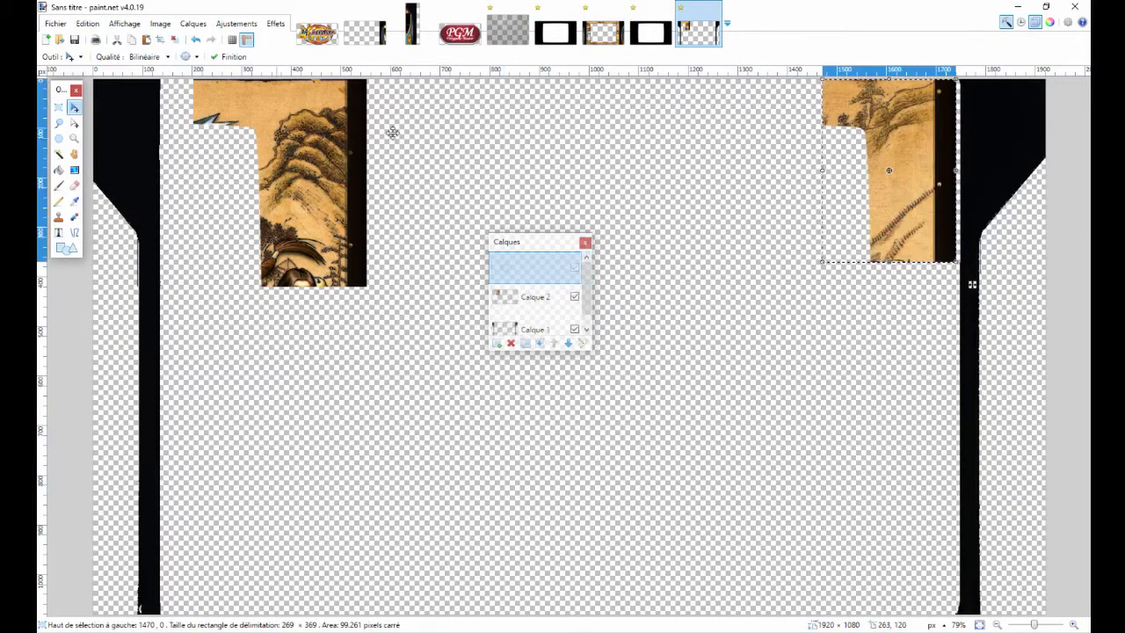
pyautogui.click(192, 24)
pyautogui.click(219, 109)
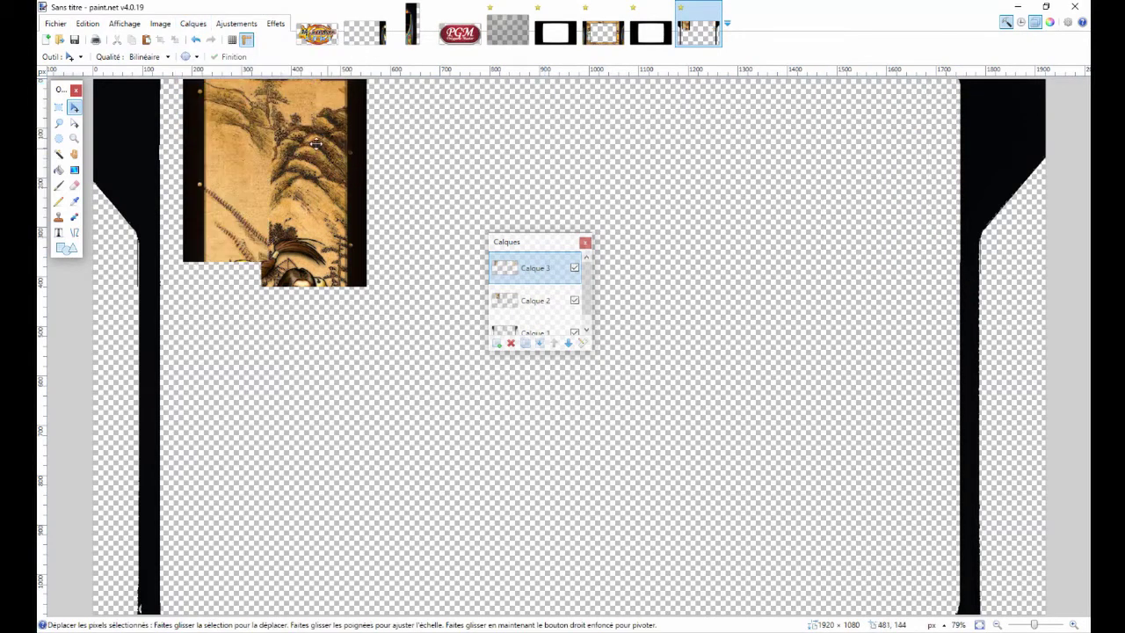
# Move the flipped piece toward the right panel, to an offset of about 1214, -1 px, deselect it and merge its layer into Calque 2.
pyautogui.moveTo(302, 227); pyautogui.dragTo(917, 195)
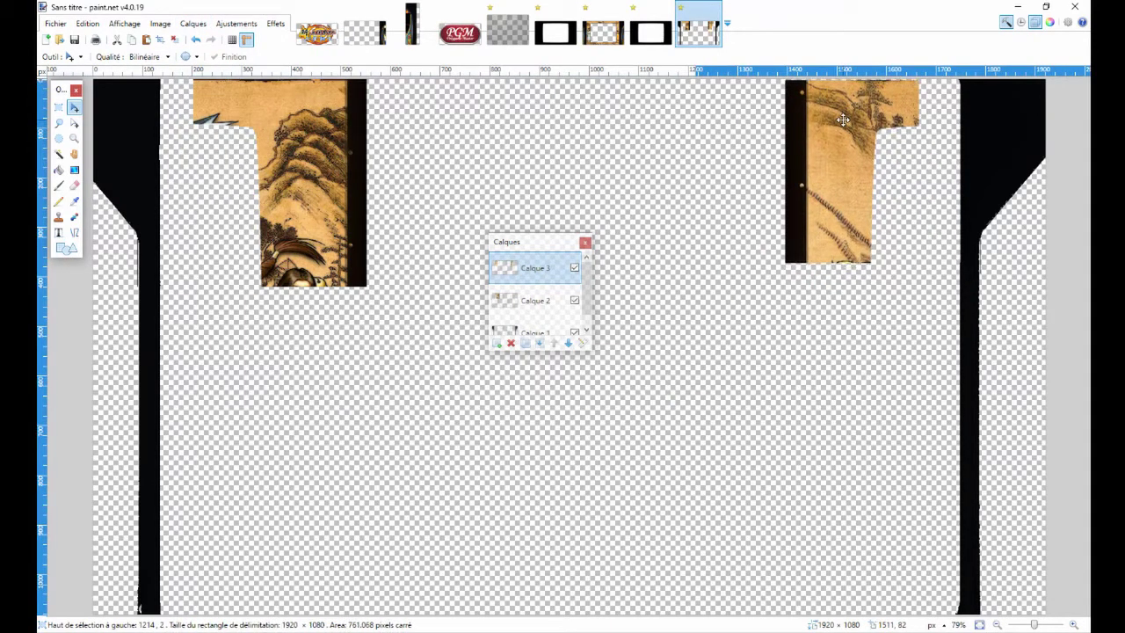
pyautogui.press('Up')
pyautogui.press('Up')
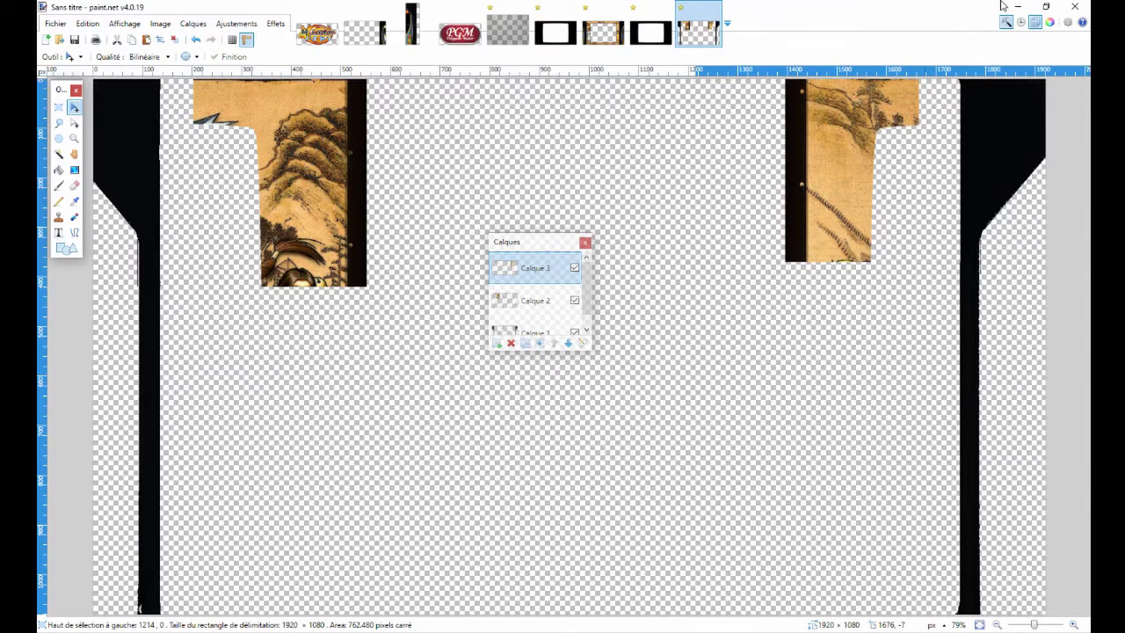
pyautogui.press('Up')
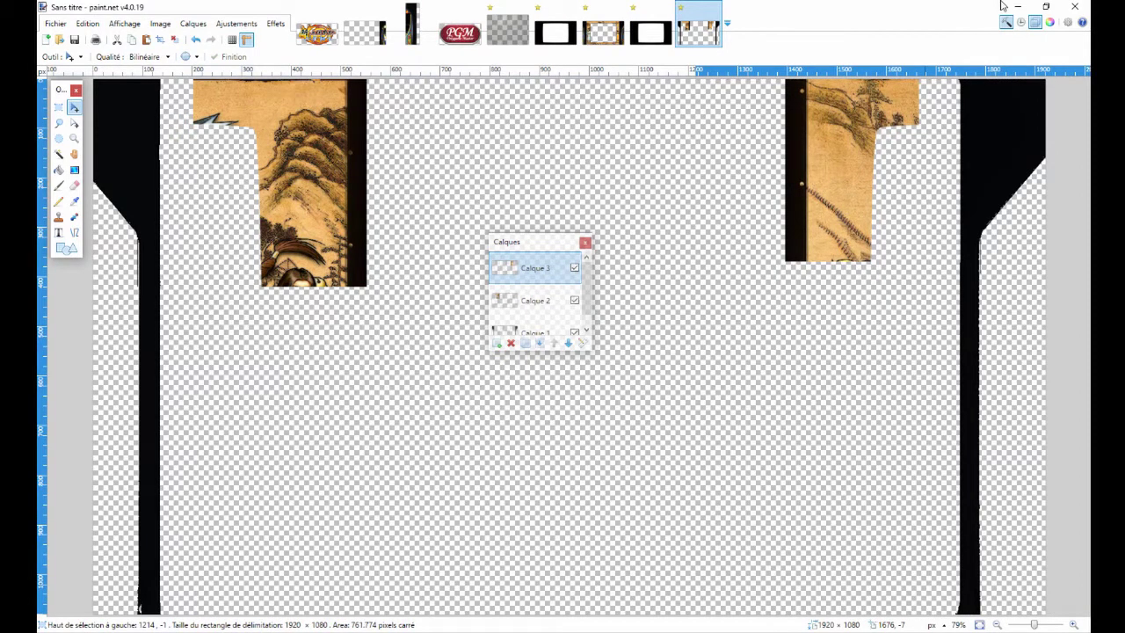
pyautogui.press('Return')
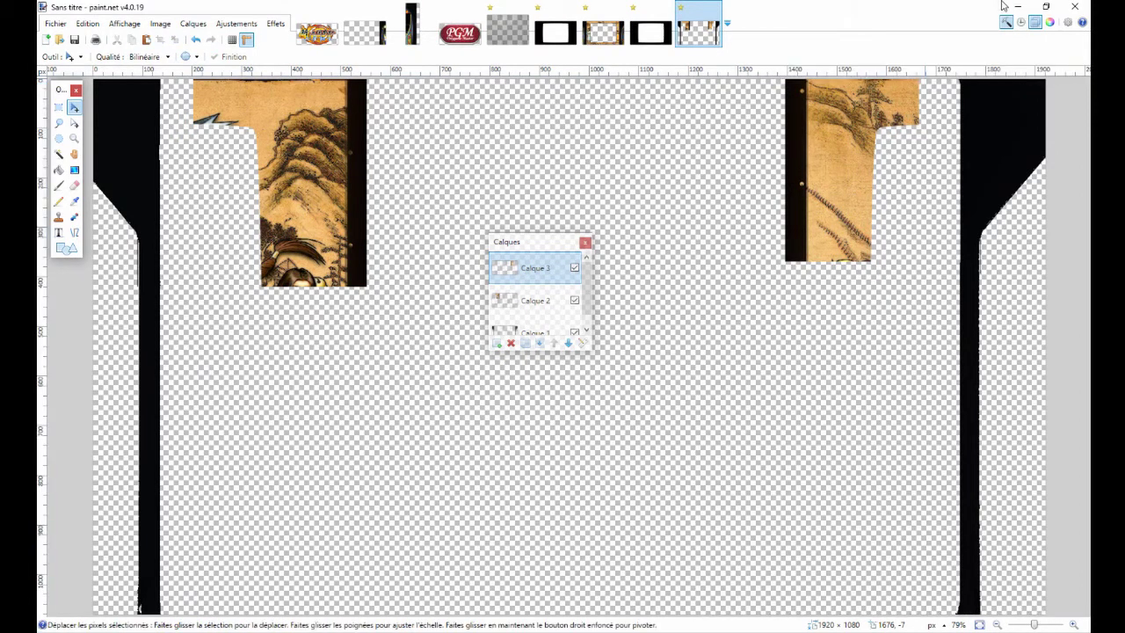
pyautogui.click(540, 343)
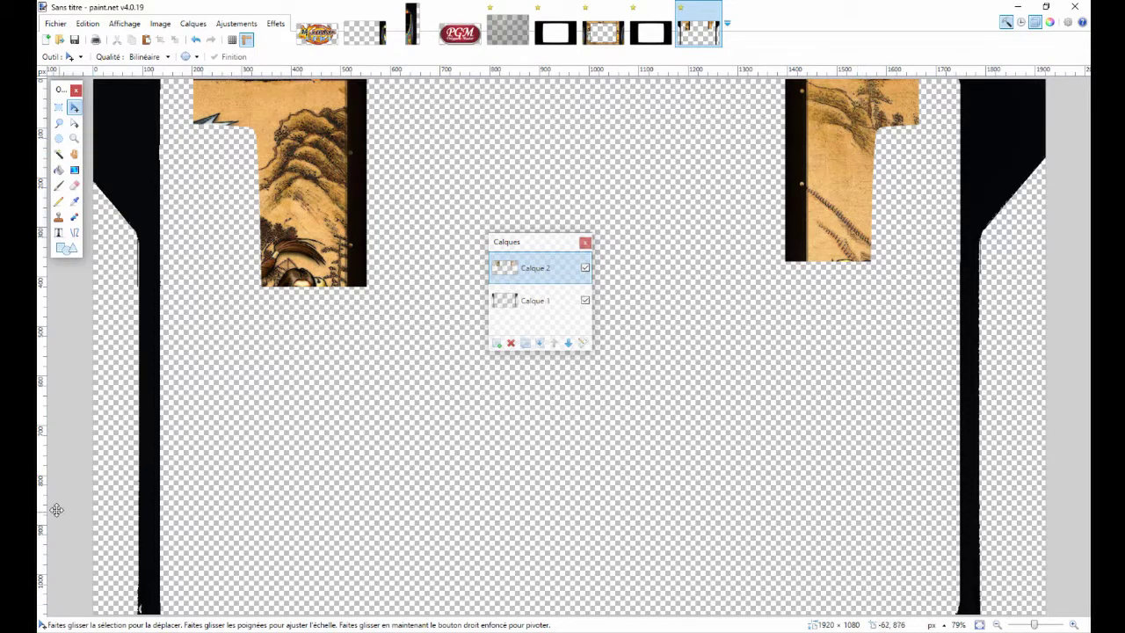
# Select both black side panels together with the Magic Wand, including the small leftover area in the right panel's upper corner.
pyautogui.click(58, 155)
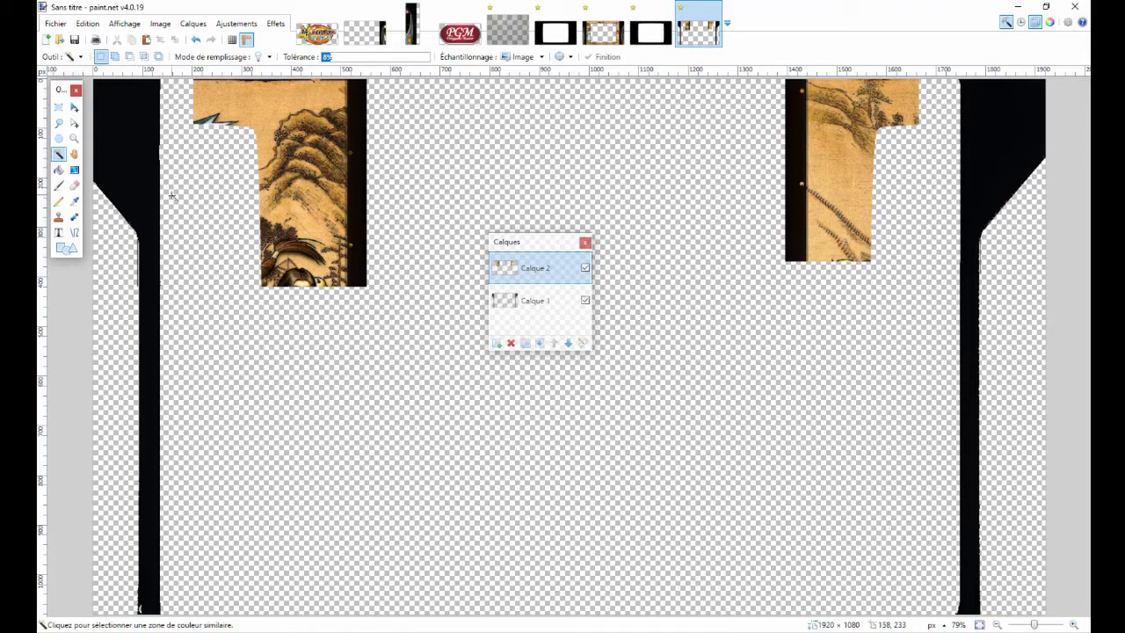
pyautogui.click(133, 156)
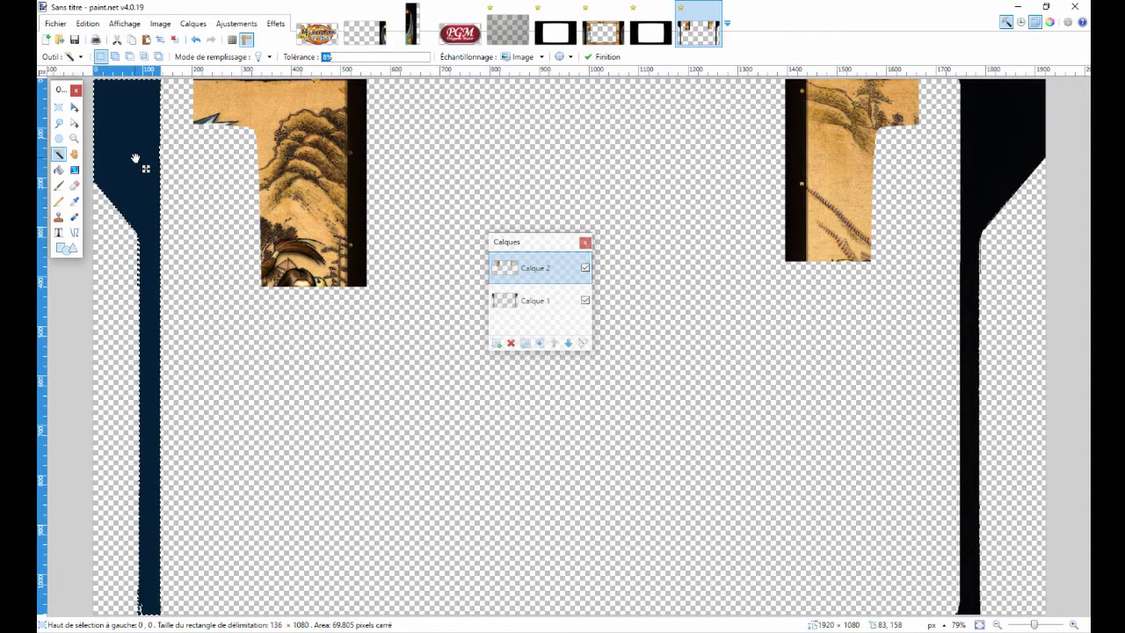
pyautogui.keyDown('ctrl'); pyautogui.click(1004, 141); pyautogui.keyUp('ctrl')
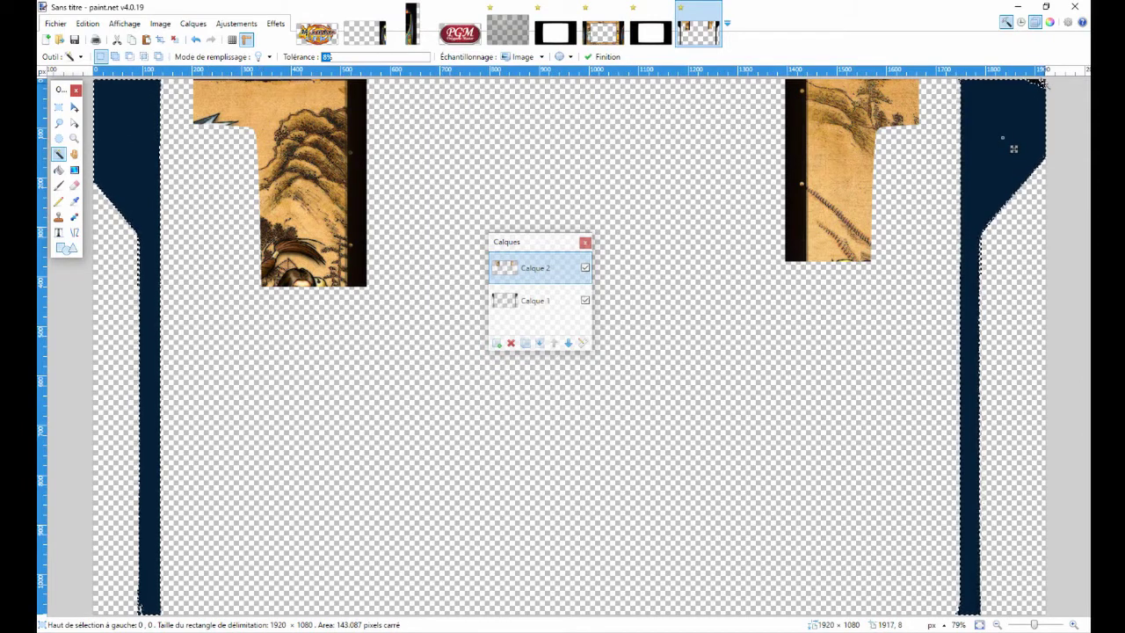
pyautogui.keyDown('ctrl'); pyautogui.click(1043, 85); pyautogui.keyUp('ctrl')
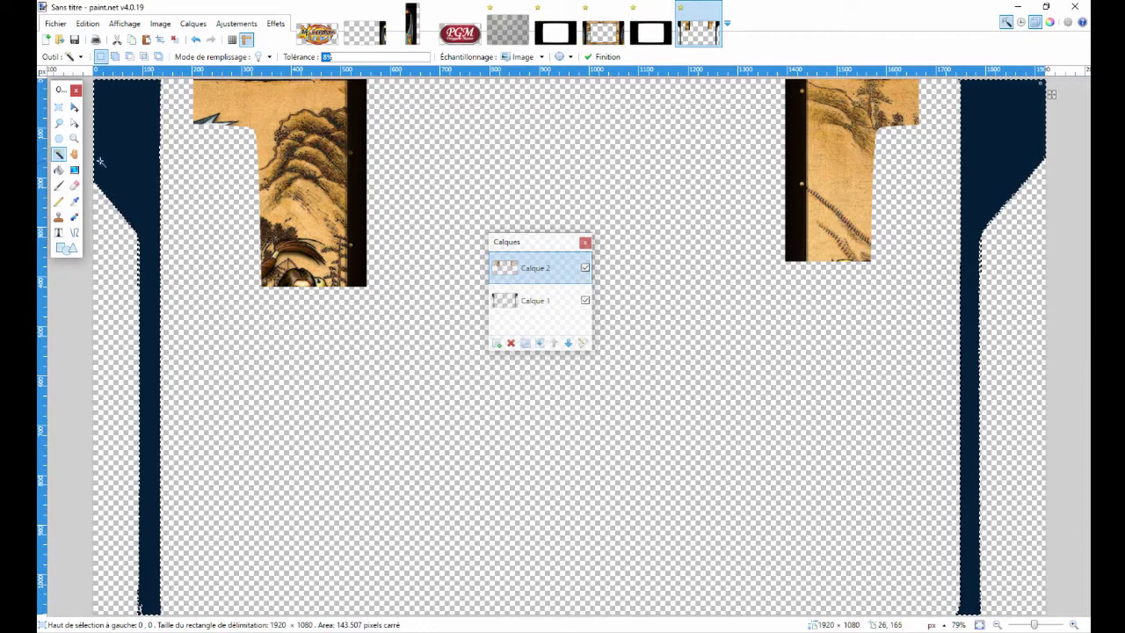
# Clone the left artwork piece from Calque 2 onto the upper part of the left black panel on Calque 1, using a 100 px brush.
pyautogui.click(58, 219)
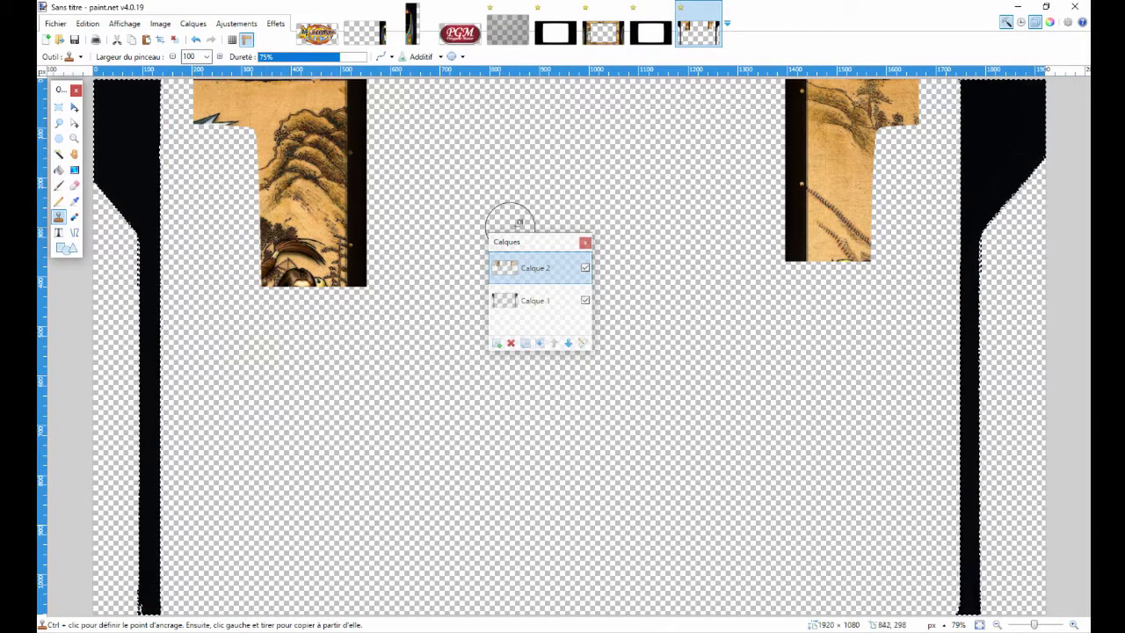
pyautogui.click(515, 306)
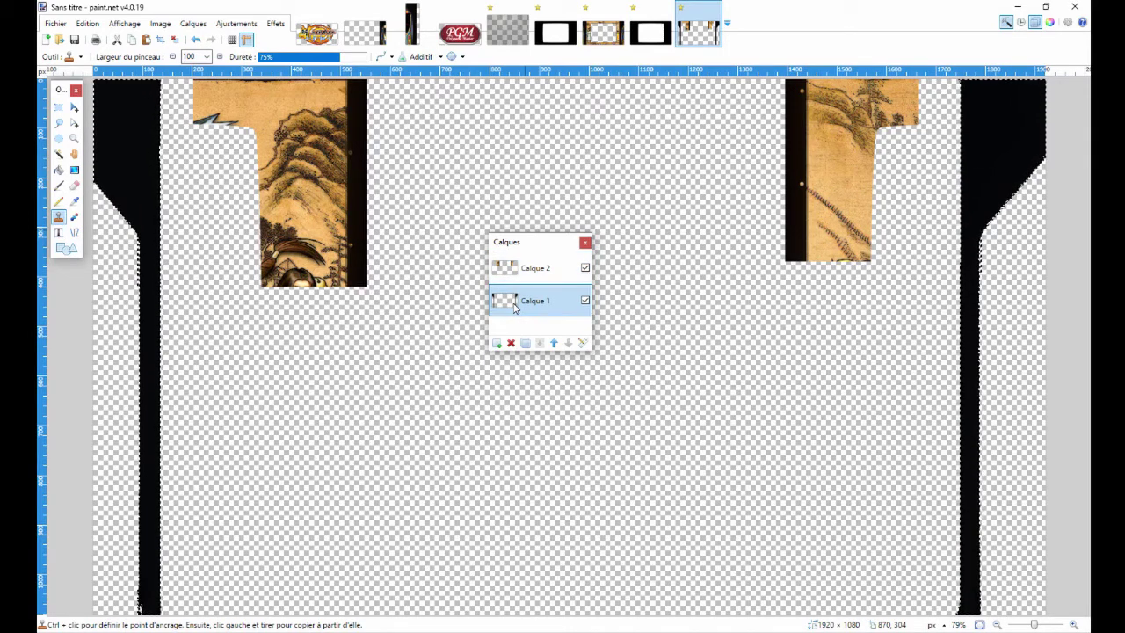
pyautogui.click(522, 273)
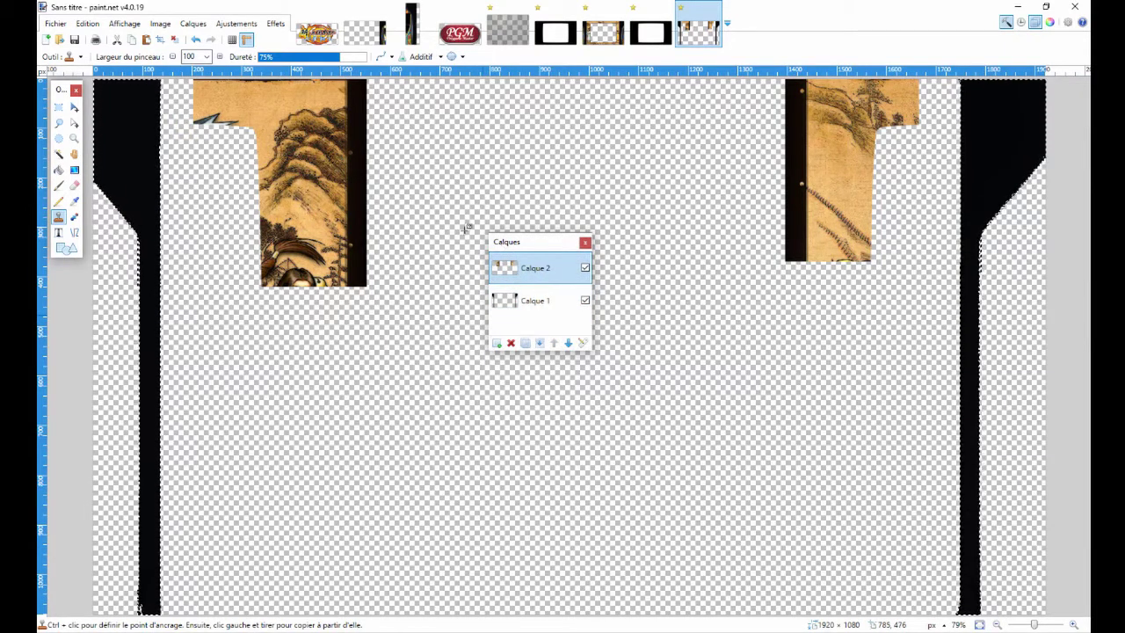
pyautogui.moveTo(321, 104)
pyautogui.mouseDown()
pyautogui.moveTo(300, 85)
pyautogui.moveTo(331, 130)
pyautogui.moveTo(296, 146)
pyautogui.moveTo(306, 167)
pyautogui.moveTo(332, 151)
pyautogui.moveTo(353, 85)
pyautogui.mouseUp()
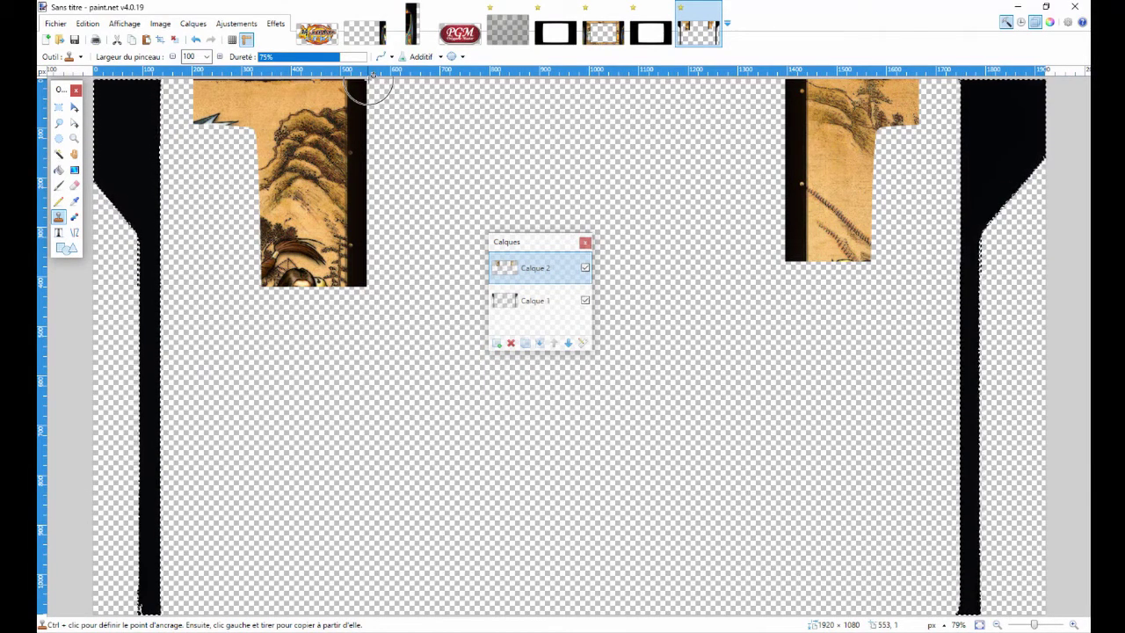
pyautogui.click(517, 305)
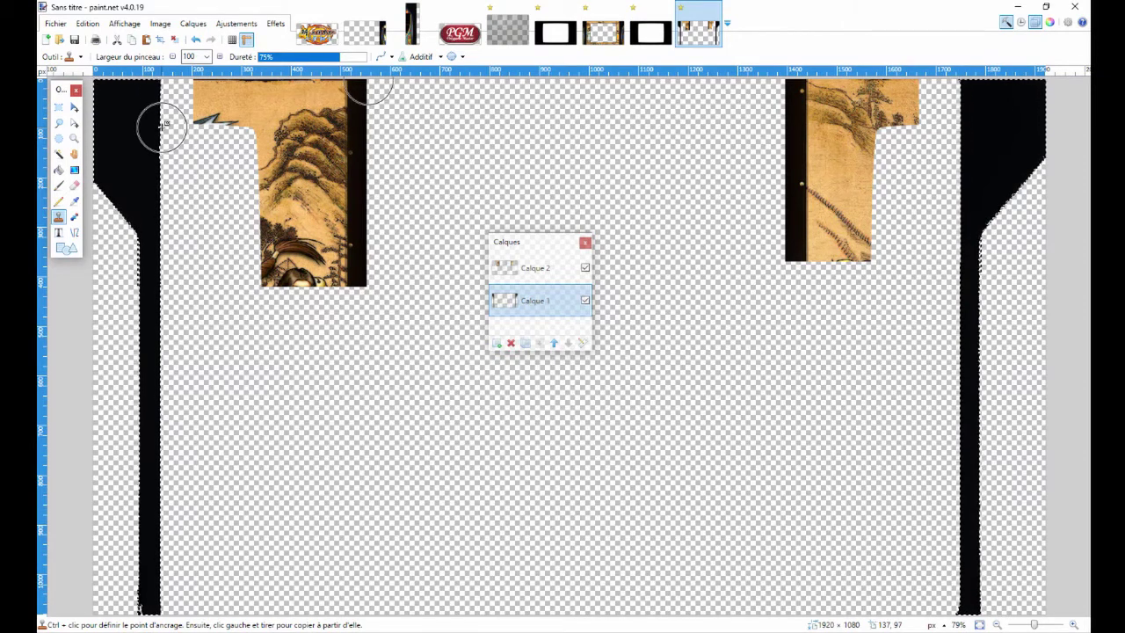
pyautogui.moveTo(147, 94)
pyautogui.mouseDown()
pyautogui.moveTo(98, 99)
pyautogui.moveTo(98, 119)
pyautogui.moveTo(136, 176)
pyautogui.moveTo(130, 224)
pyautogui.moveTo(154, 318)
pyautogui.mouseUp()
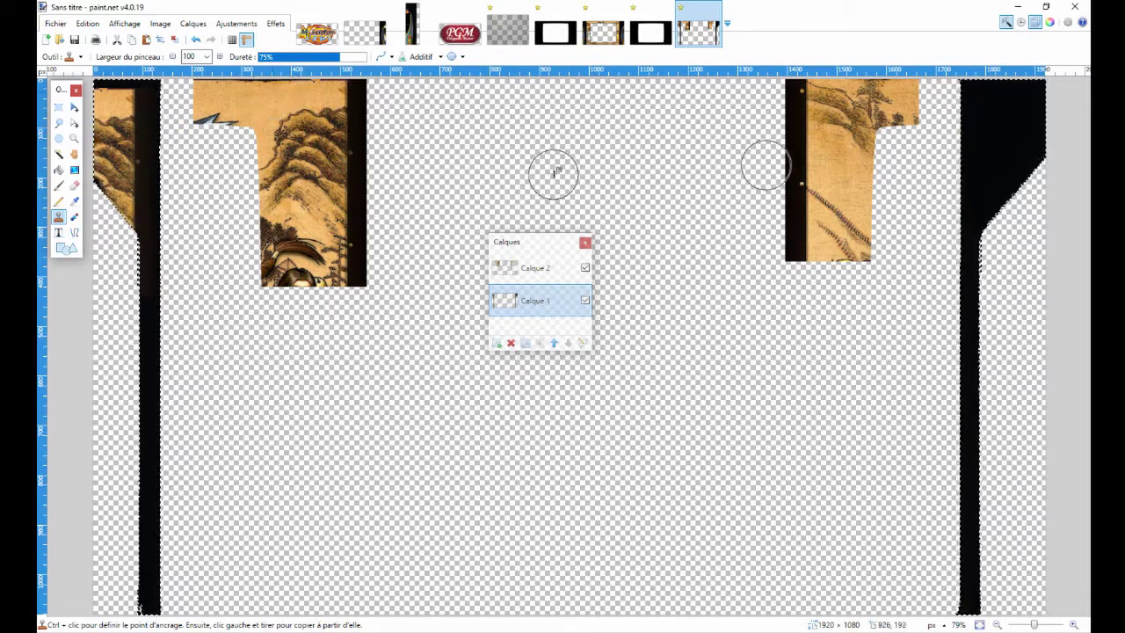
# Clone the right artwork piece from Calque 2 onto the right black panel on Calque 1, and delete Calque 2.
pyautogui.click(536, 268)
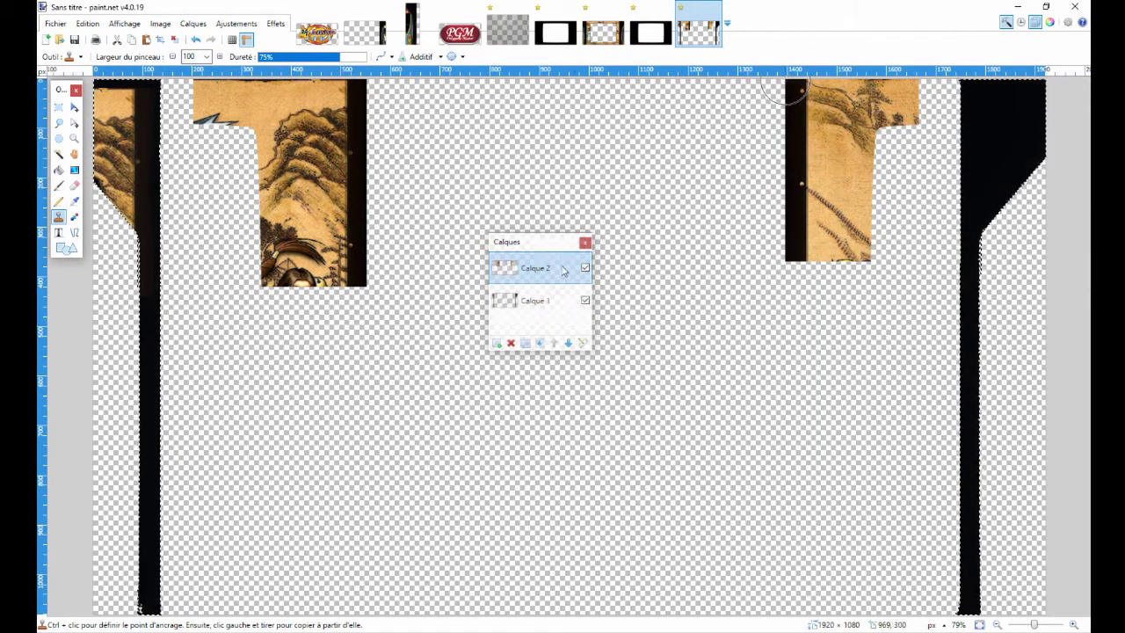
pyautogui.click(527, 304)
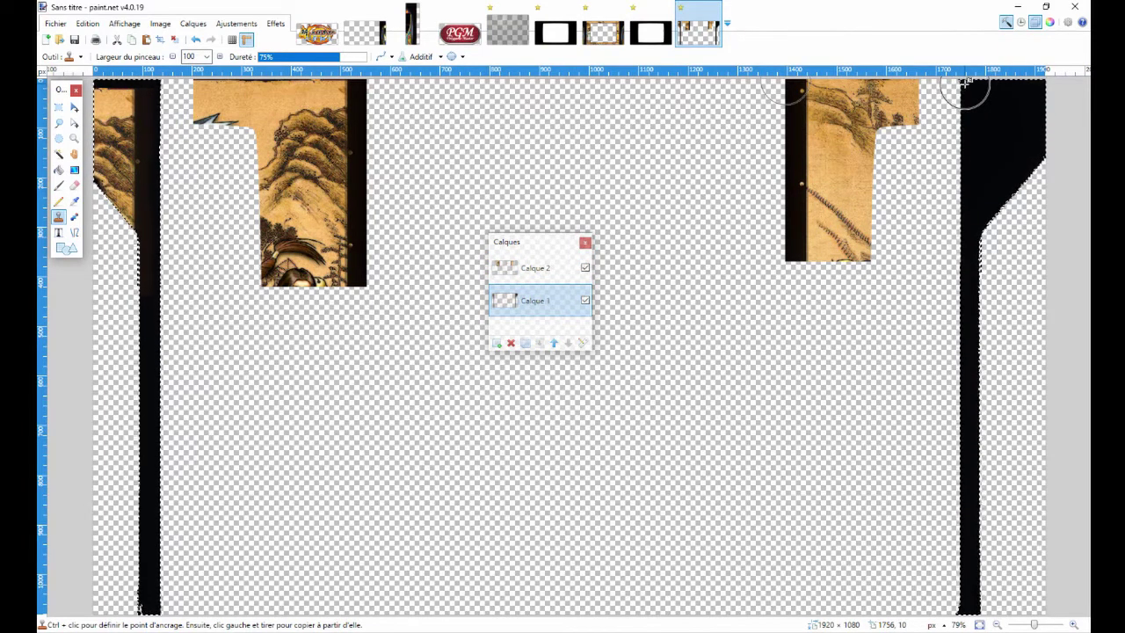
pyautogui.moveTo(972, 93)
pyautogui.mouseDown()
pyautogui.moveTo(1042, 94)
pyautogui.moveTo(981, 120)
pyautogui.moveTo(1027, 131)
pyautogui.moveTo(1001, 145)
pyautogui.moveTo(1004, 206)
pyautogui.moveTo(1042, 147)
pyautogui.moveTo(1053, 104)
pyautogui.mouseUp()
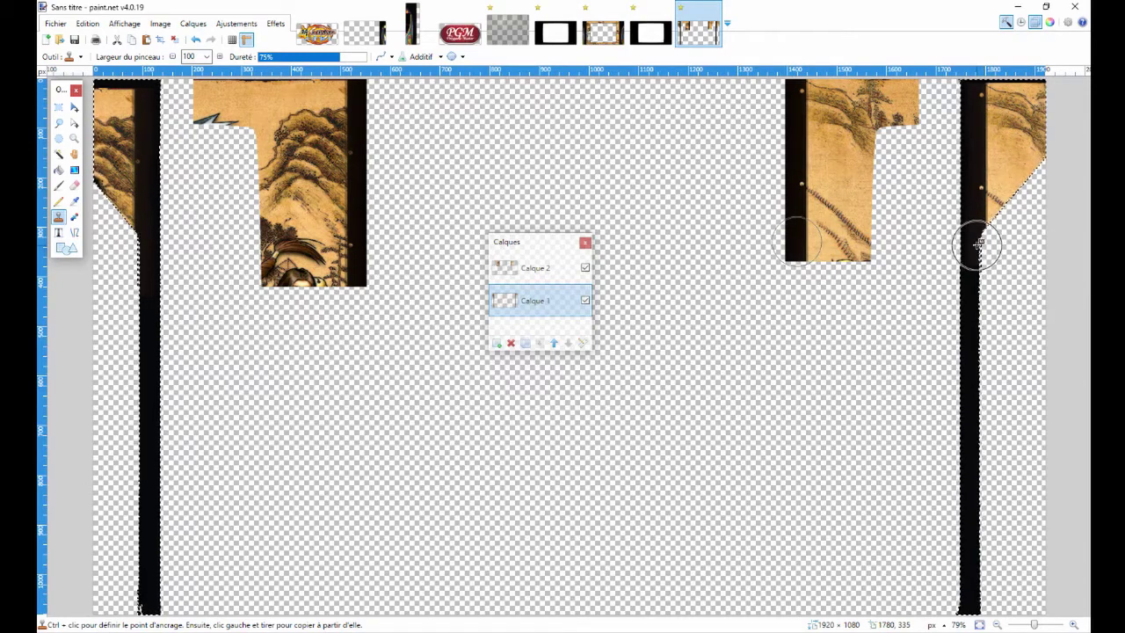
pyautogui.click(534, 270)
pyautogui.click(511, 343)
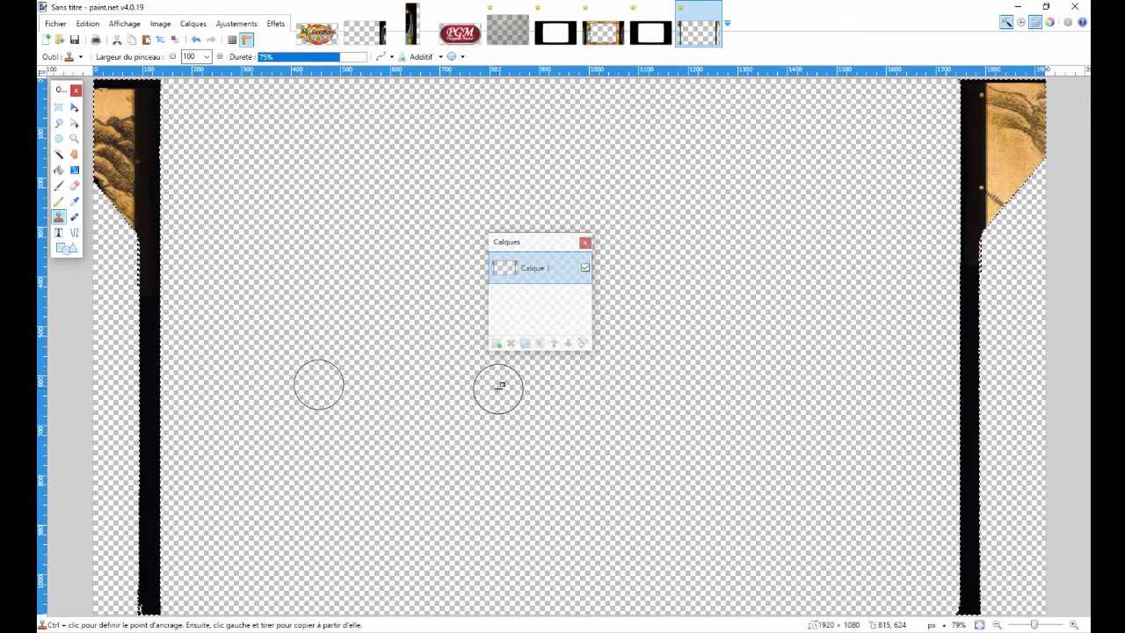
# Apply Gaussian Blur+ with a radius of 27 on all channels to the selected side panels.
pyautogui.click(275, 23)
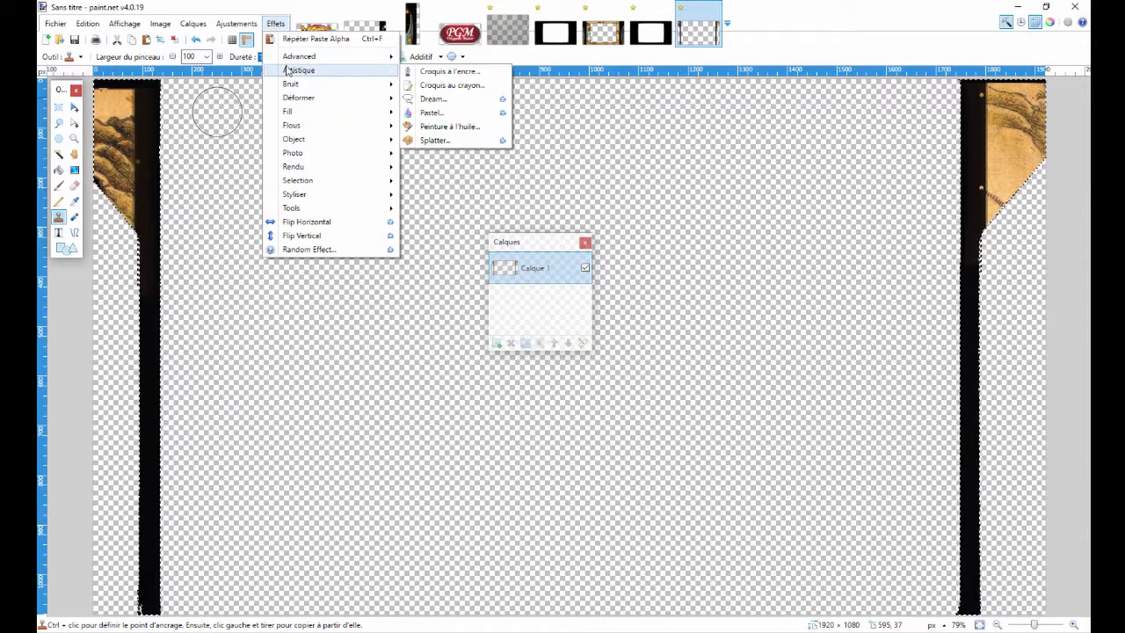
pyautogui.moveTo(364, 124)
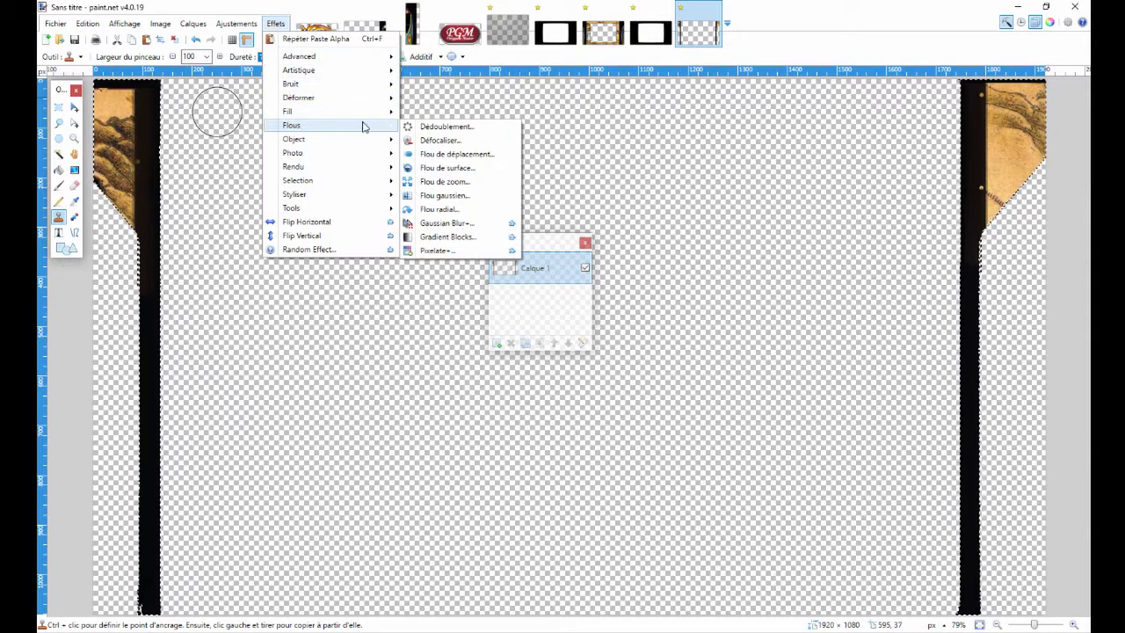
pyautogui.click(453, 224)
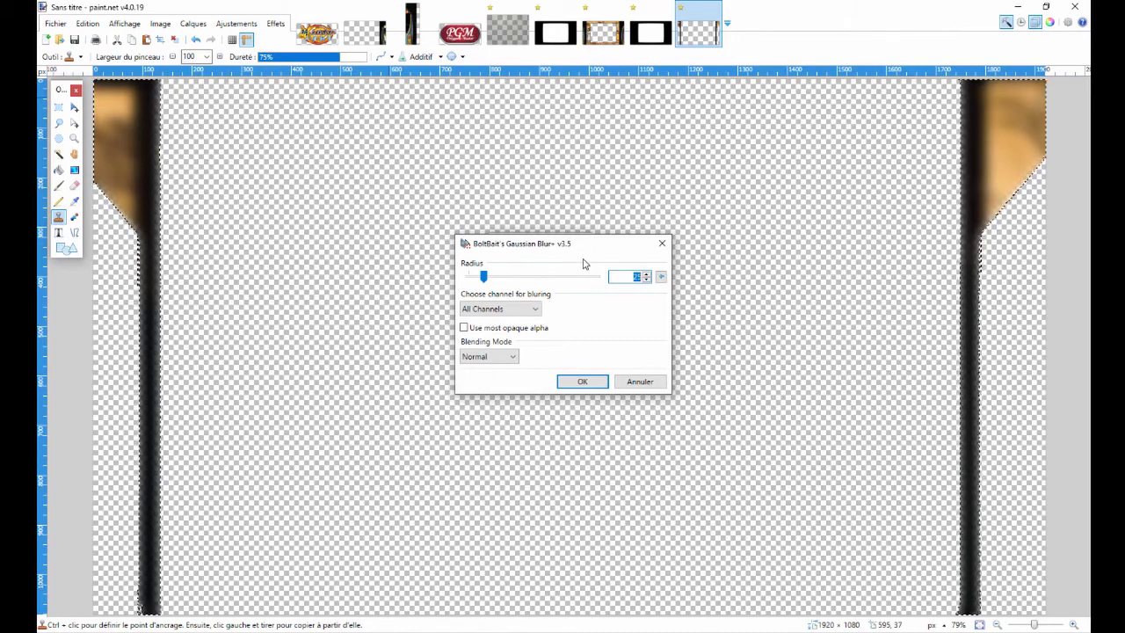
pyautogui.moveTo(486, 278)
pyautogui.mouseDown()
pyautogui.moveTo(467, 277)
pyautogui.moveTo(486, 285)
pyautogui.mouseUp()
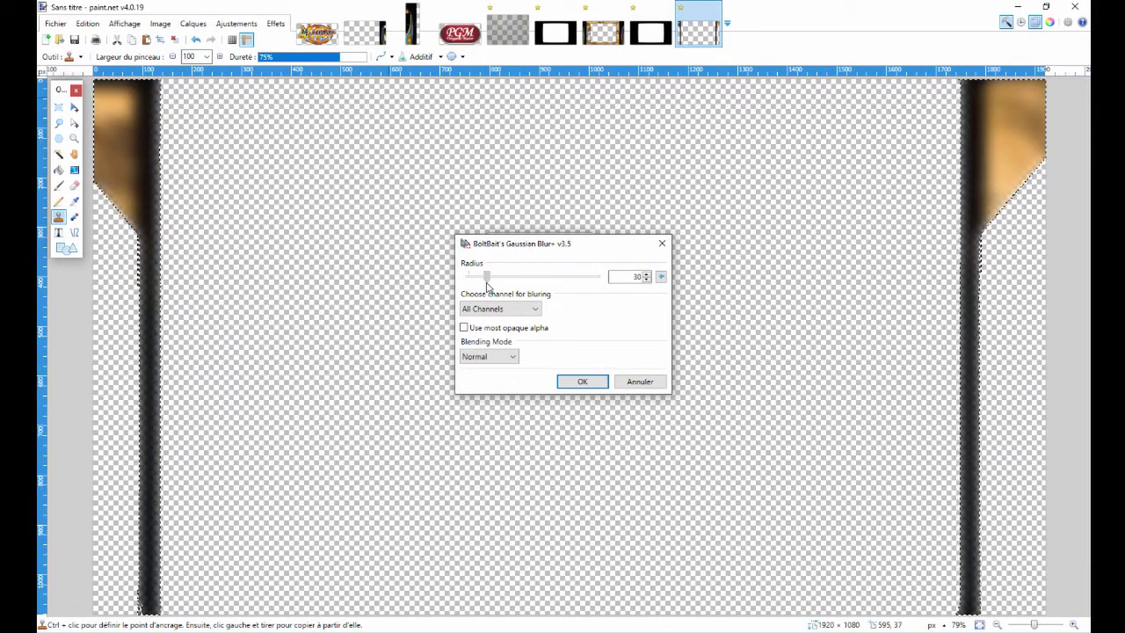
pyautogui.moveTo(486, 286); pyautogui.dragTo(484, 287)
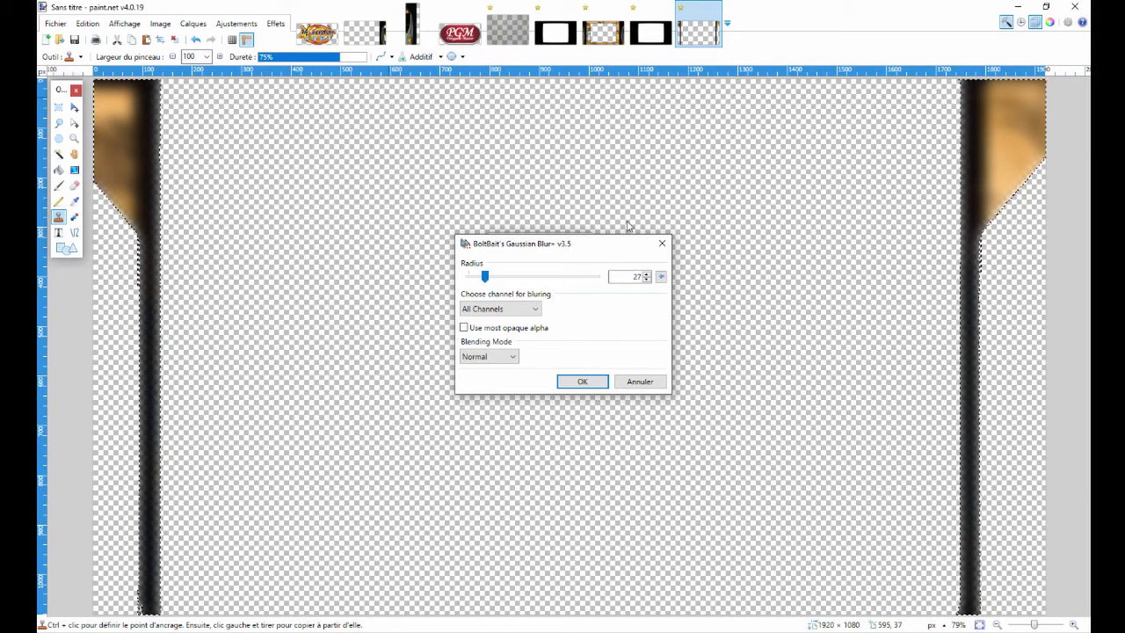
pyautogui.click(582, 381)
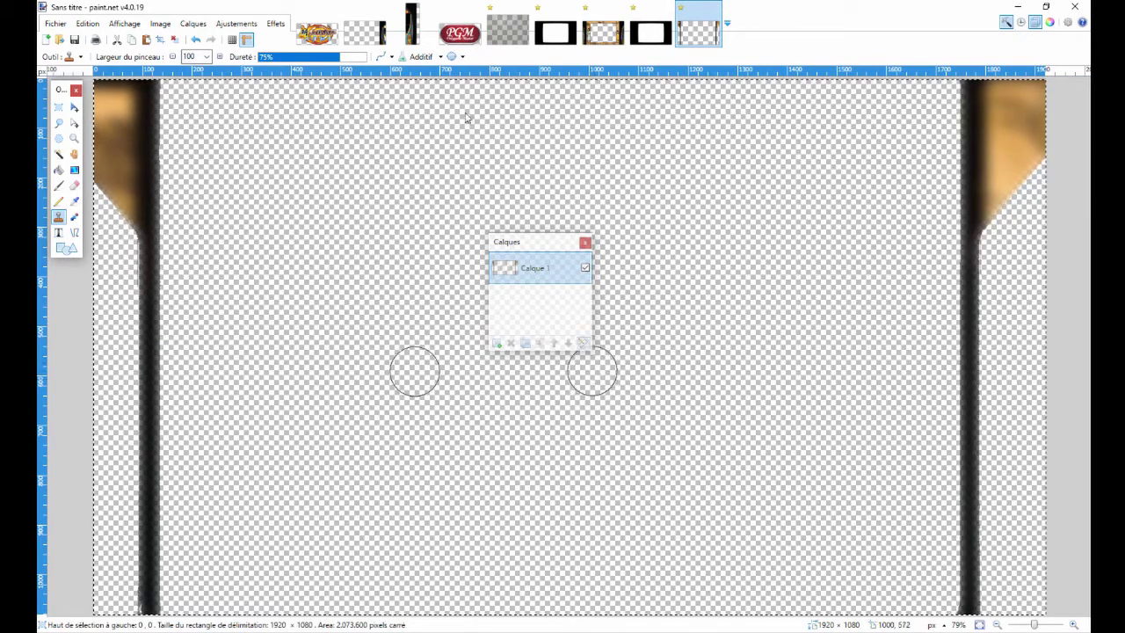
# Paste the copied blurred panels into a new layer of the bezel artwork and lower that layer's opacity to about 71.
pyautogui.click(603, 26)
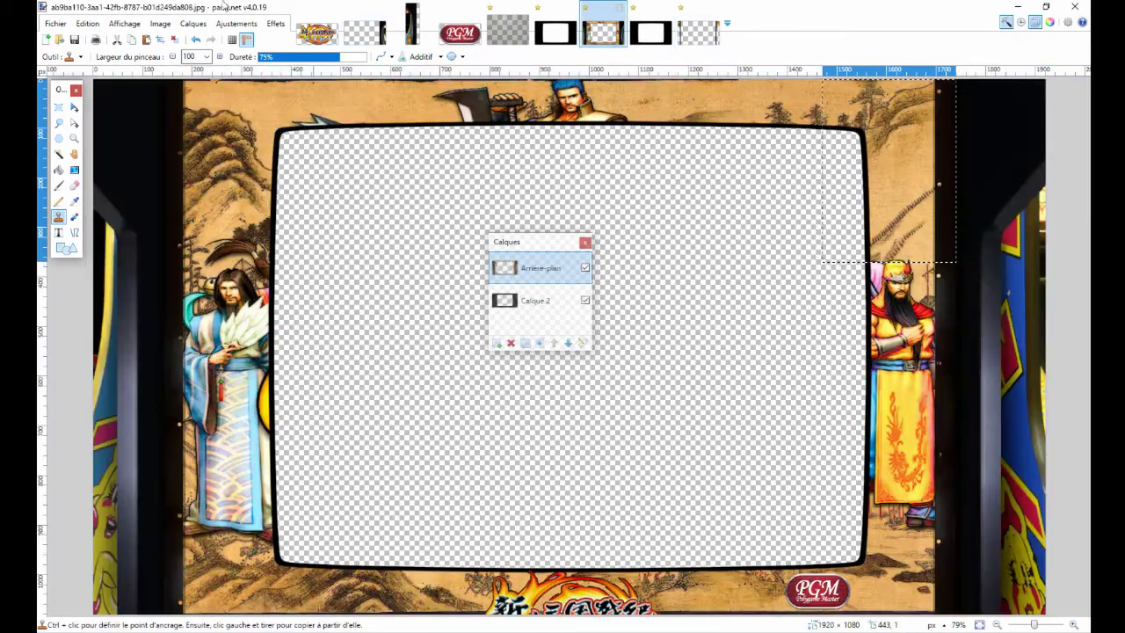
pyautogui.click(87, 24)
pyautogui.click(128, 125)
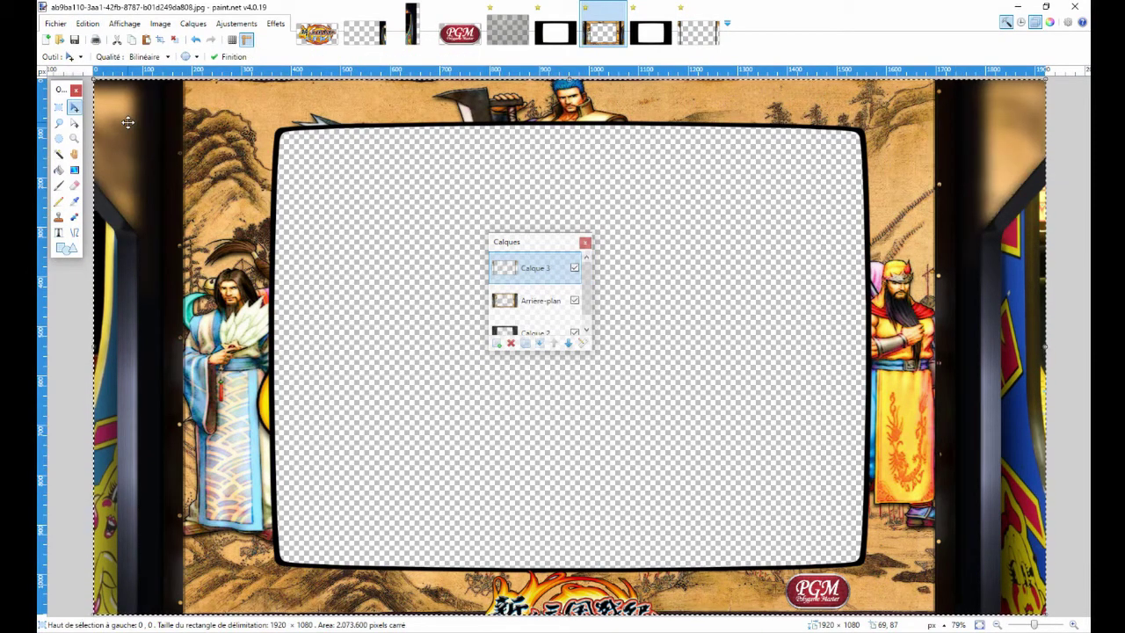
pyautogui.click(582, 344)
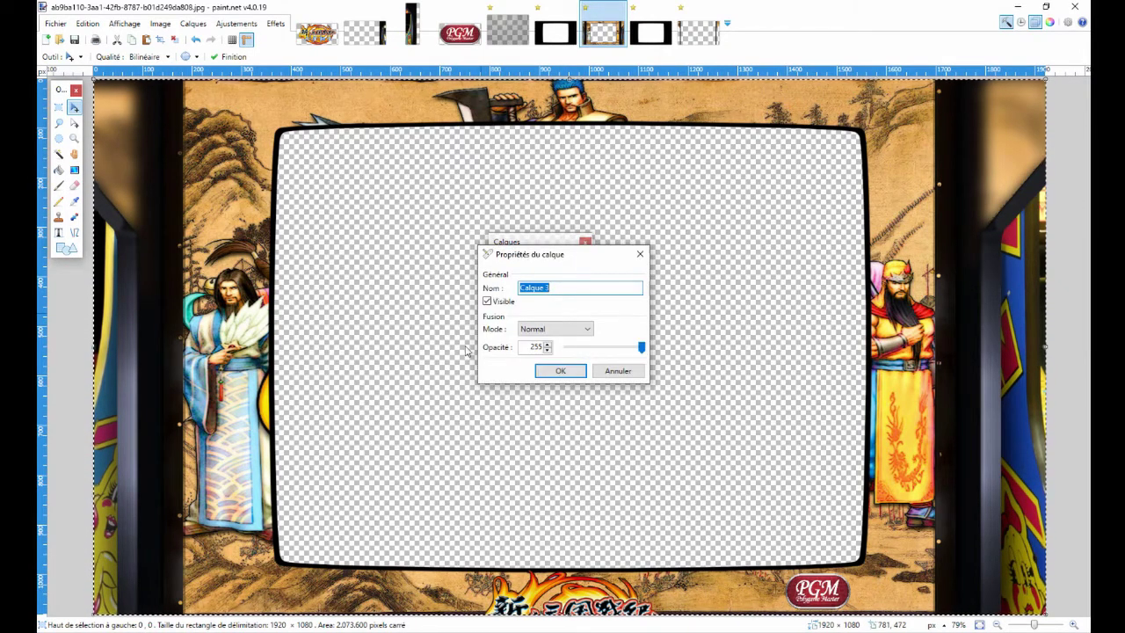
pyautogui.moveTo(642, 347); pyautogui.dragTo(589, 344)
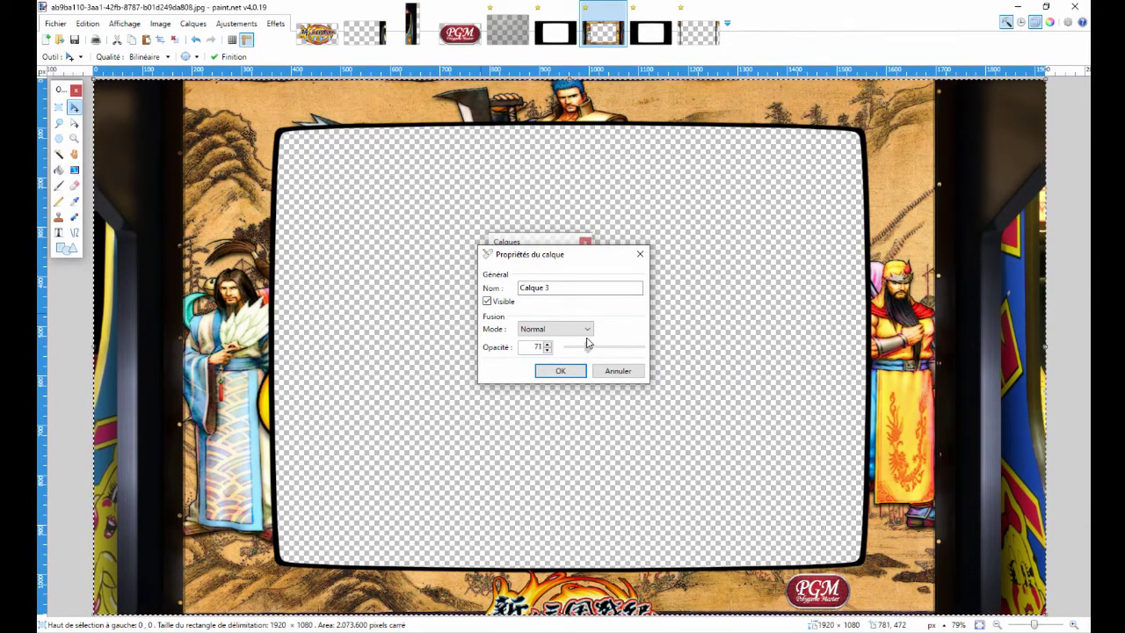
pyautogui.click(558, 371)
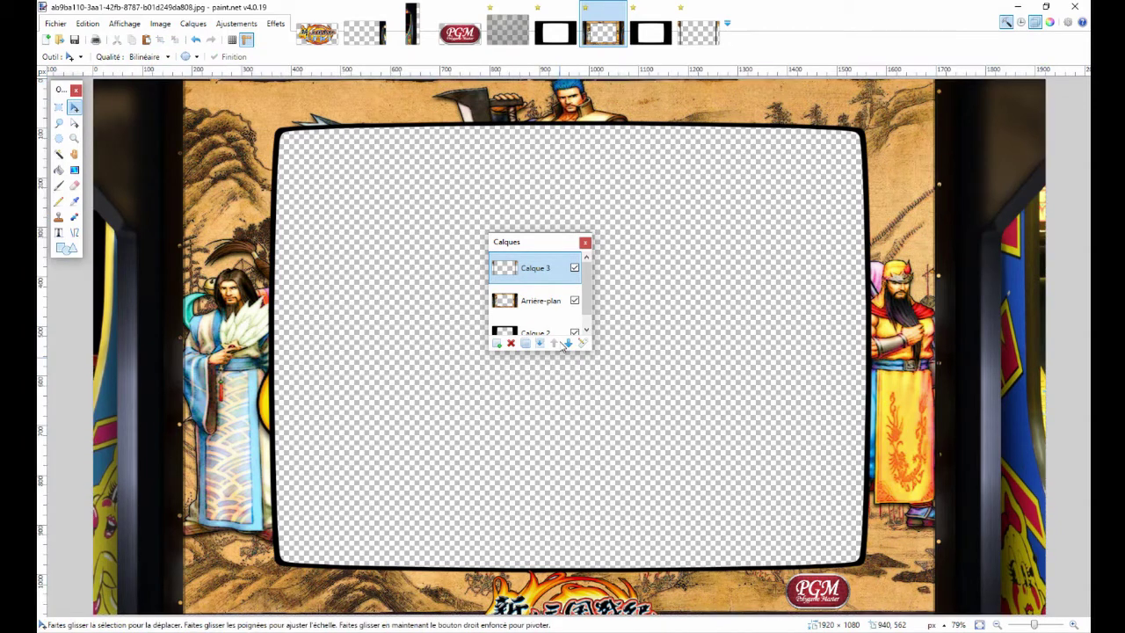
# Switch to the glass image vitre (écran).png and check its pixel dimensions without resizing it.
pyautogui.click(508, 31)
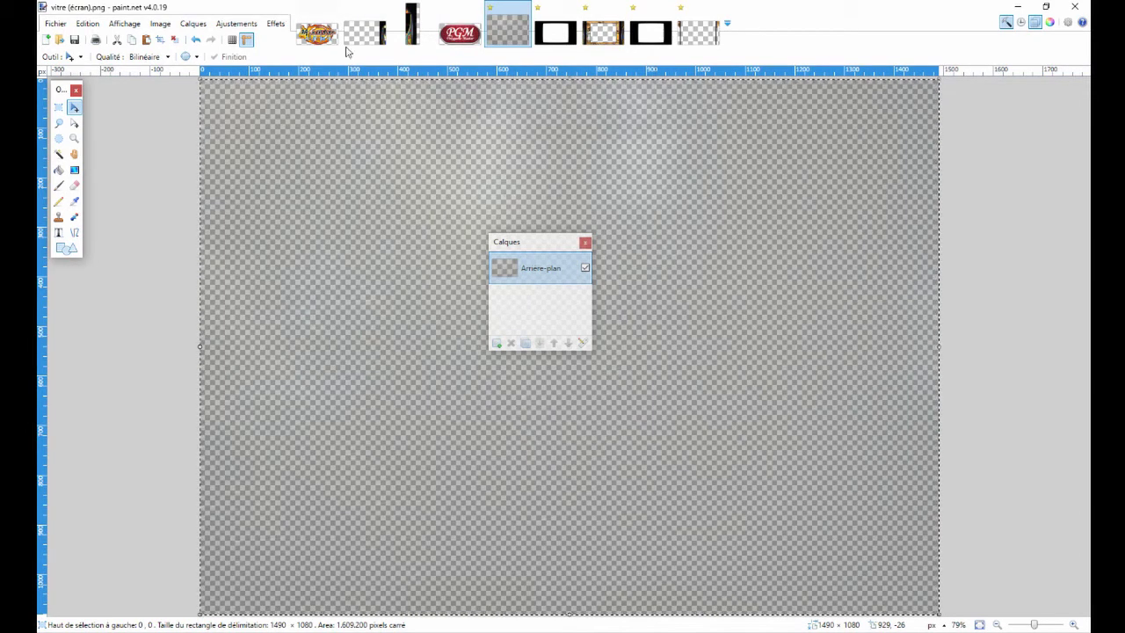
pyautogui.moveTo(522, 244); pyautogui.dragTo(994, 320)
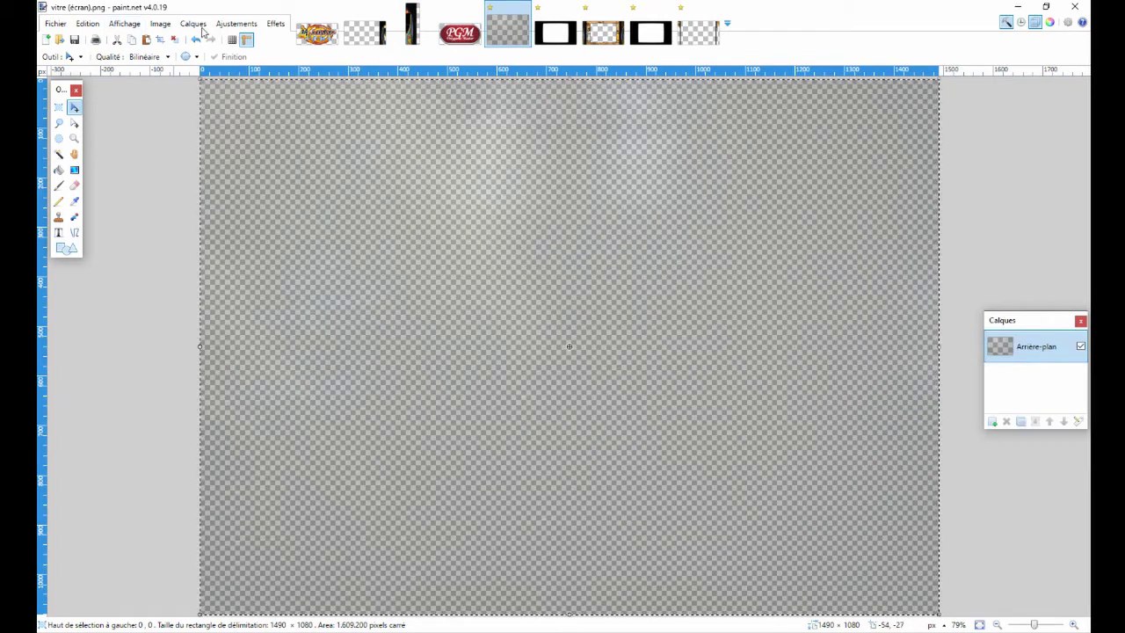
pyautogui.click(160, 24)
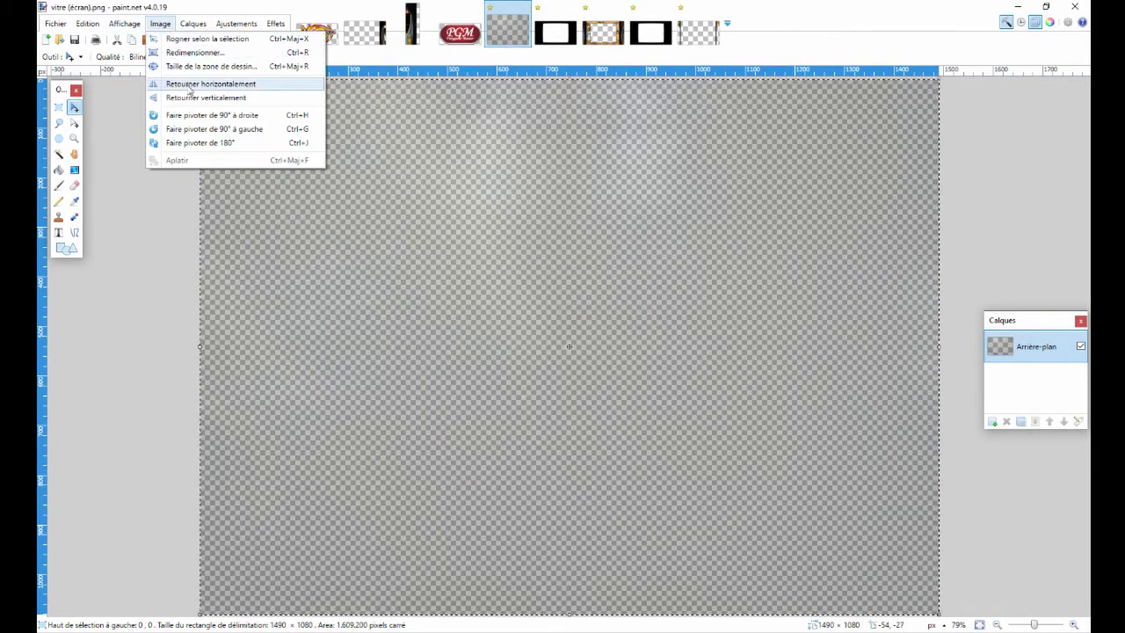
pyautogui.click(195, 53)
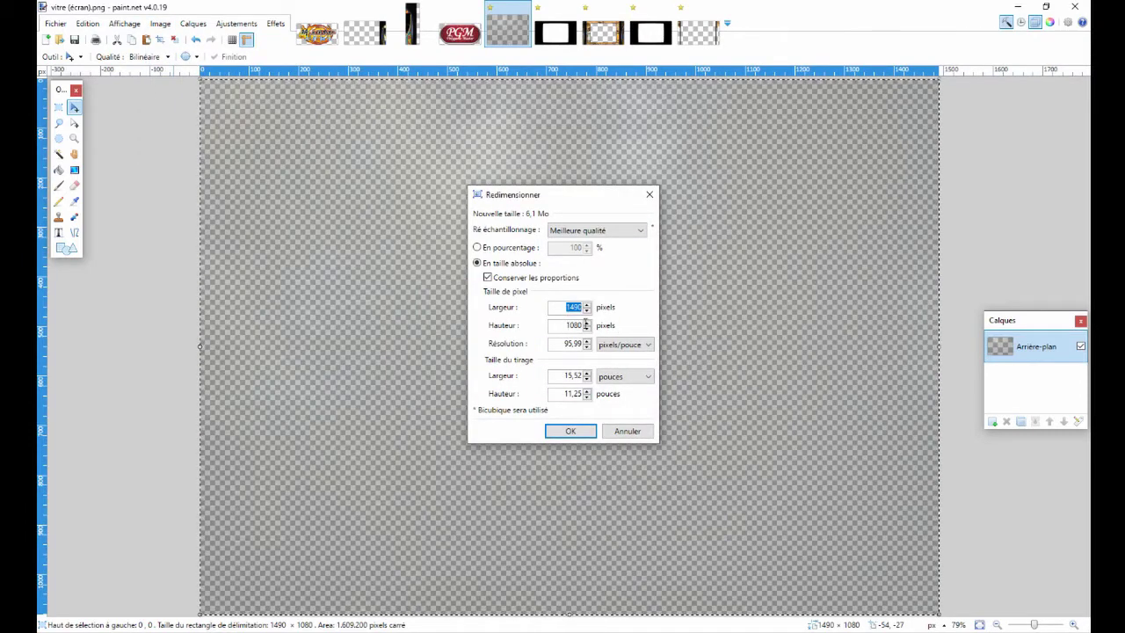
pyautogui.click(636, 431)
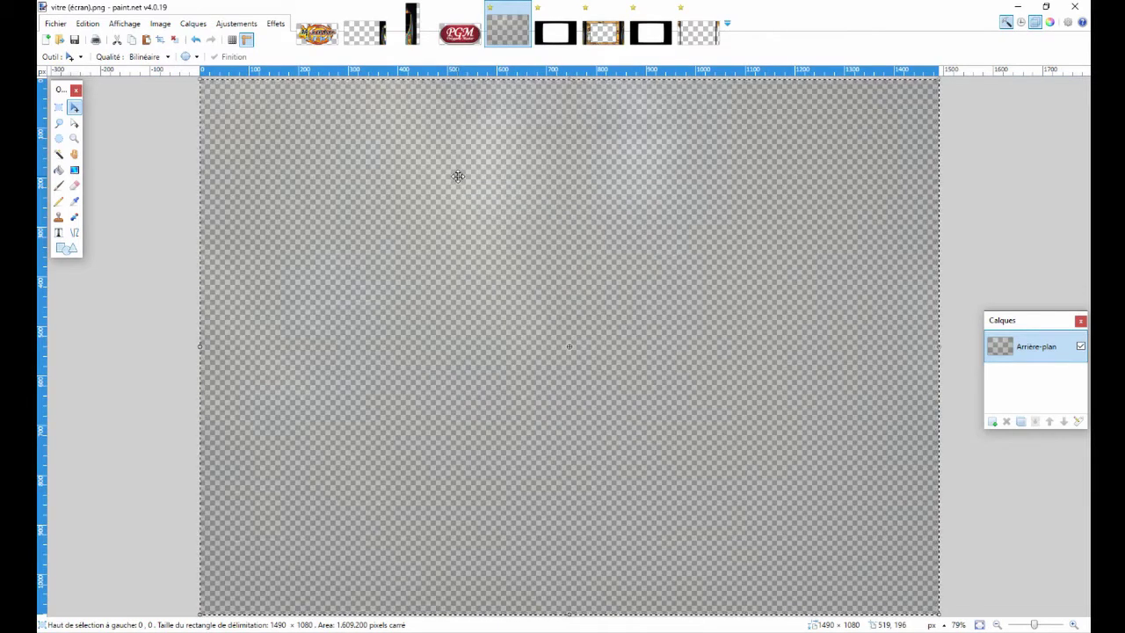
# Paste the copied glass image into a new layer of the bezel artwork.
pyautogui.click(603, 33)
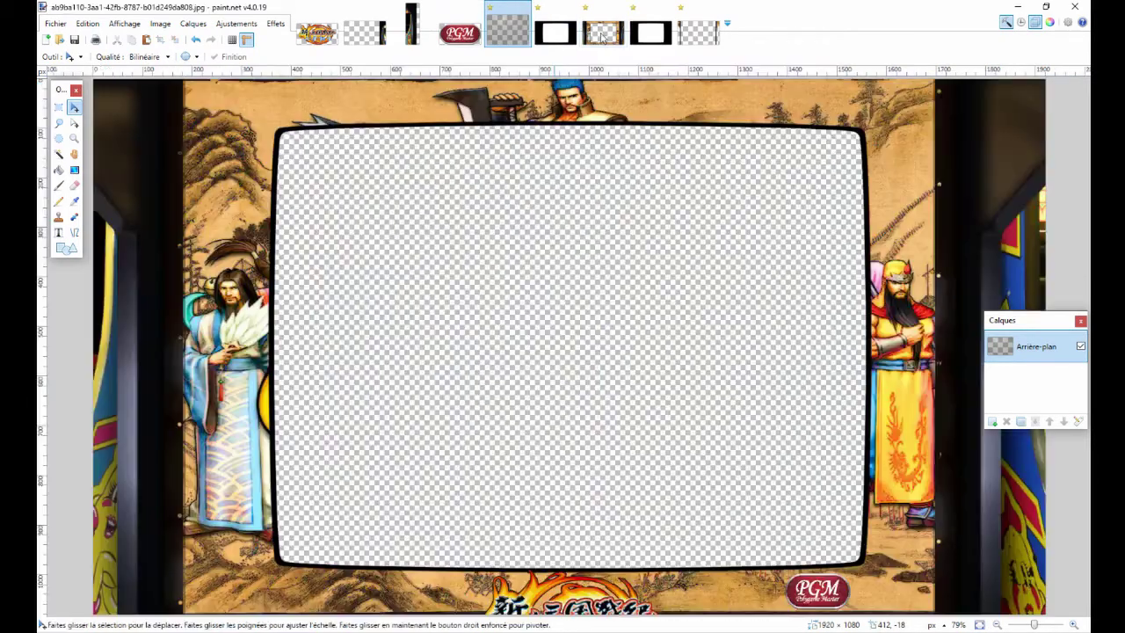
pyautogui.click(87, 23)
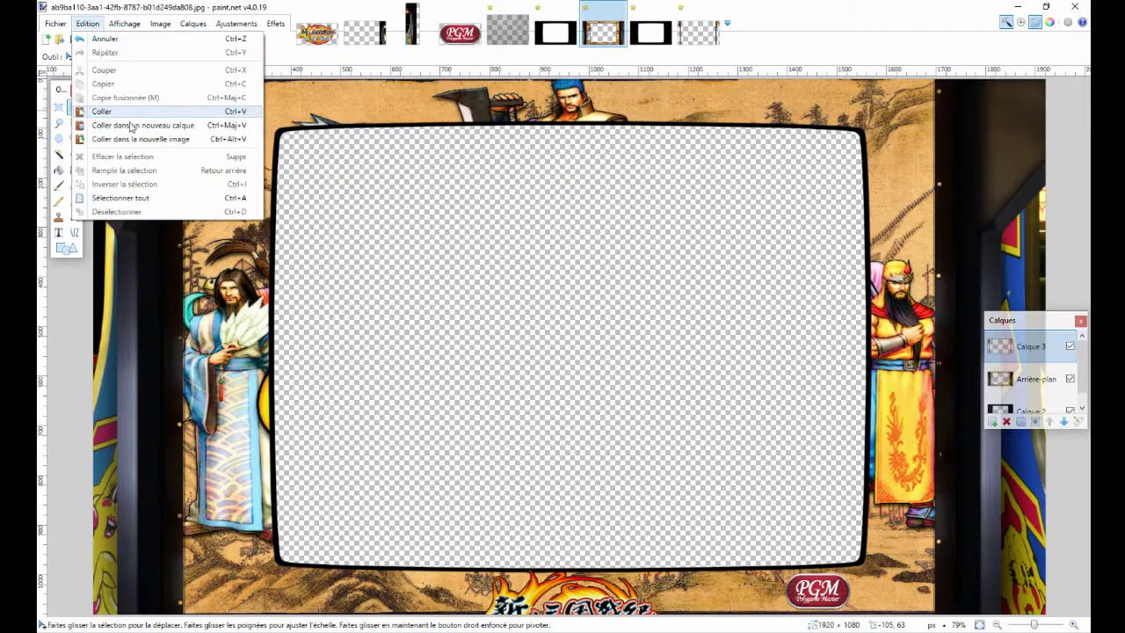
pyautogui.click(131, 130)
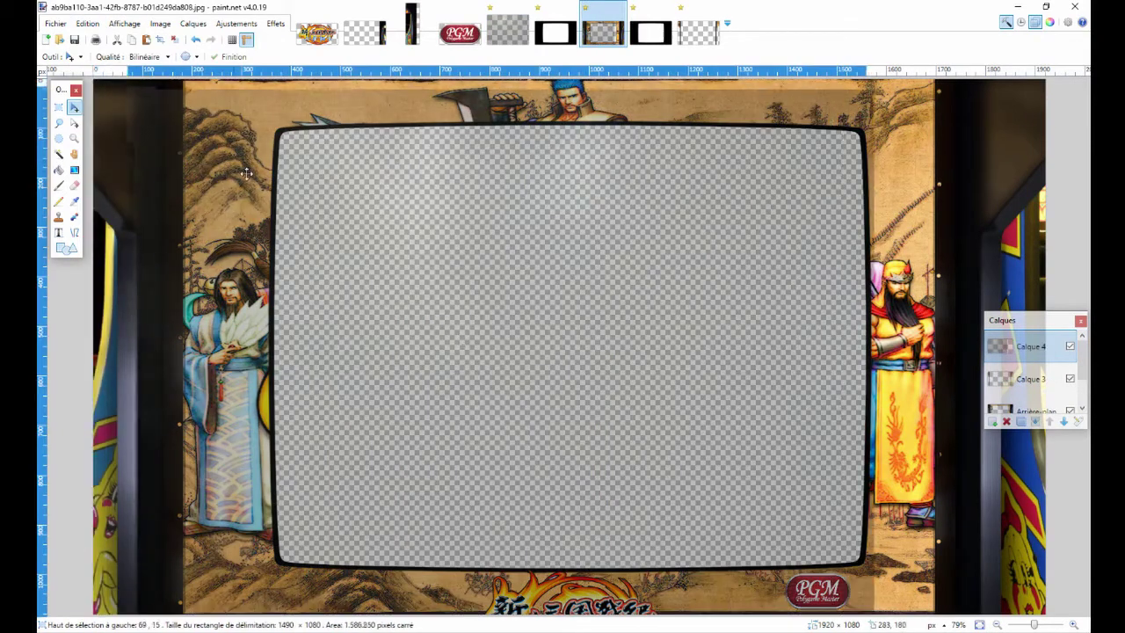
# Shift the pasted glass horizontally so its left edge sits on the left black panel at x = 141 px.
pyautogui.moveTo(255, 175); pyautogui.dragTo(268, 174)
pyautogui.scroll(3, 132, 346)
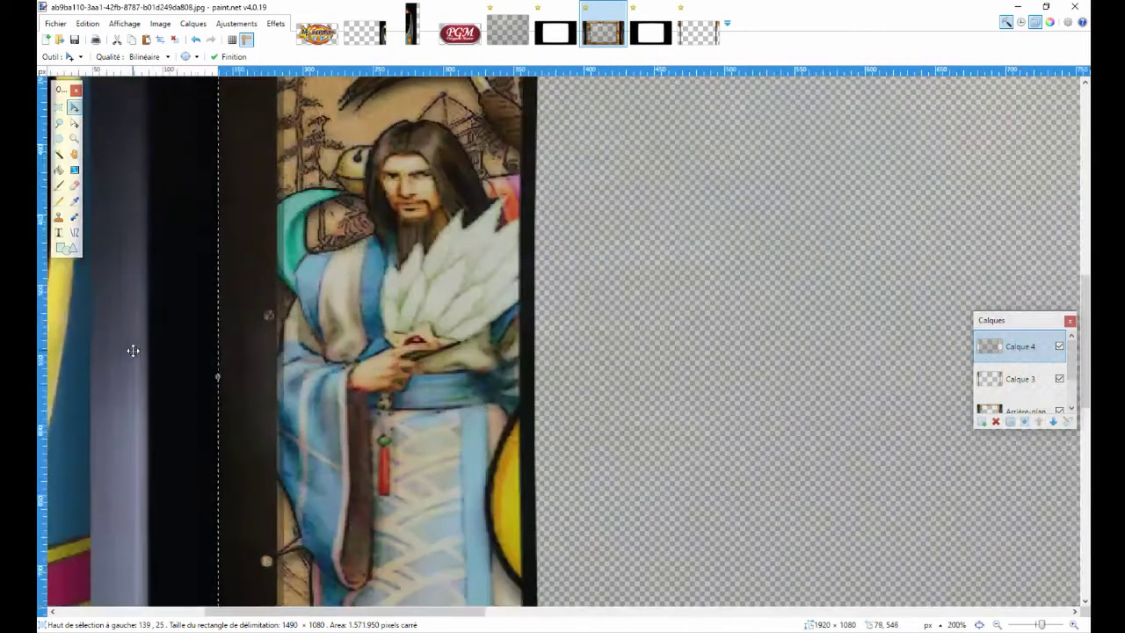
pyautogui.moveTo(145, 330); pyautogui.dragTo(146, 331)
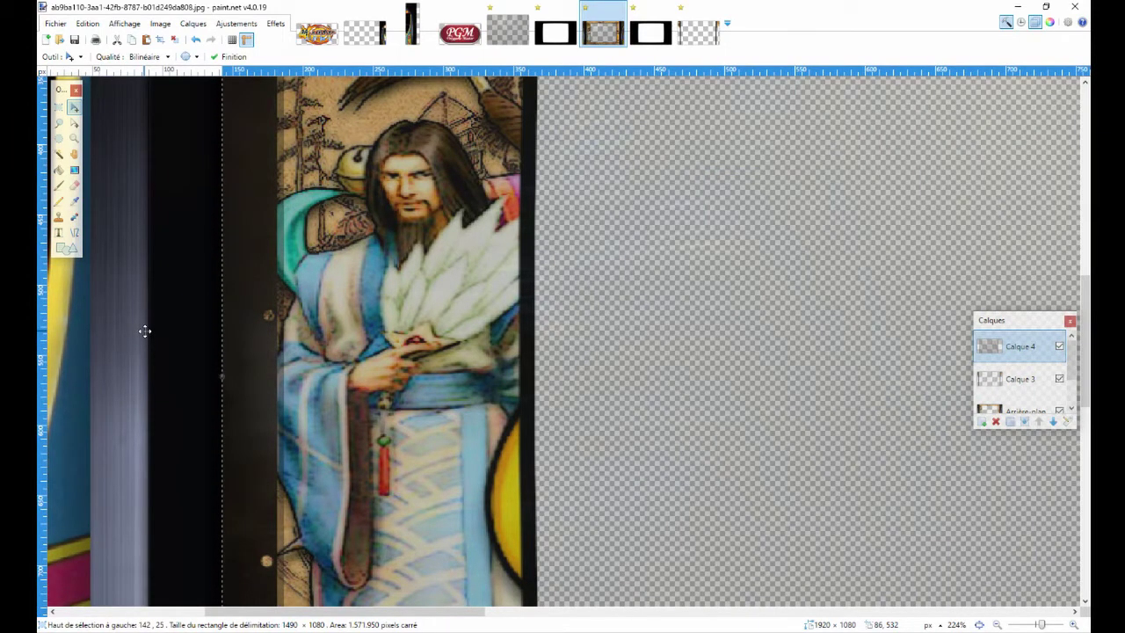
pyautogui.moveTo(145, 331); pyautogui.dragTo(145, 331)
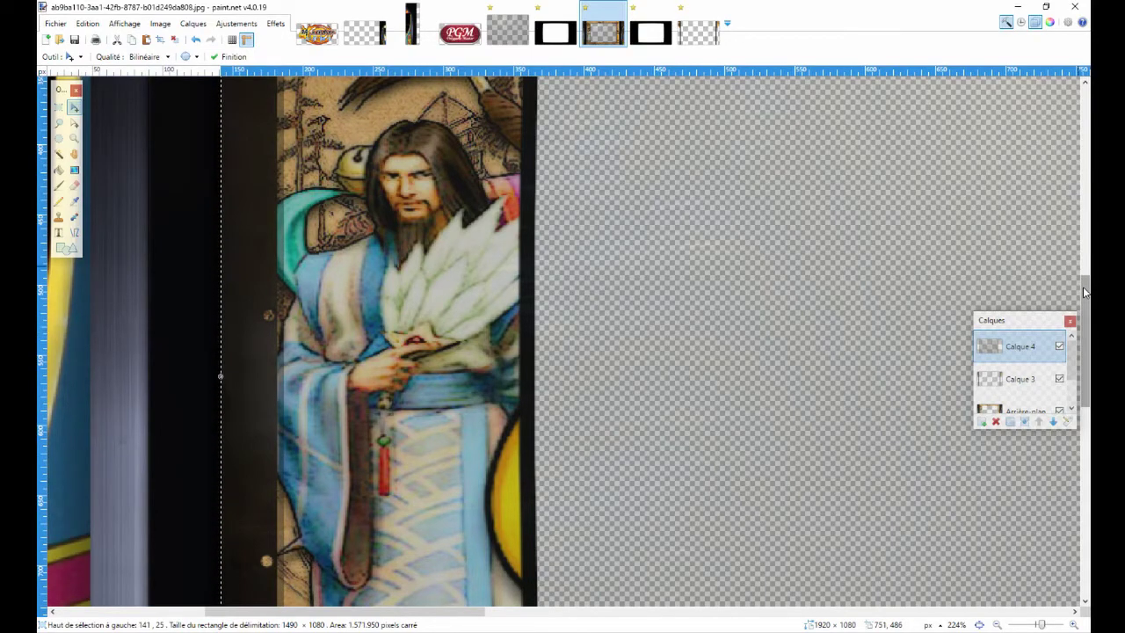
# Move the pasted glass vertically so its top edge lines up with the top of the canvas at y = 0.
pyautogui.moveTo(1086, 283); pyautogui.dragTo(1088, 223)
pyautogui.hotkey('ctrl', '-')
pyautogui.hotkey('ctrl', '-')
pyautogui.hotkey('ctrl', '-')
pyautogui.hotkey('ctrl', '-')
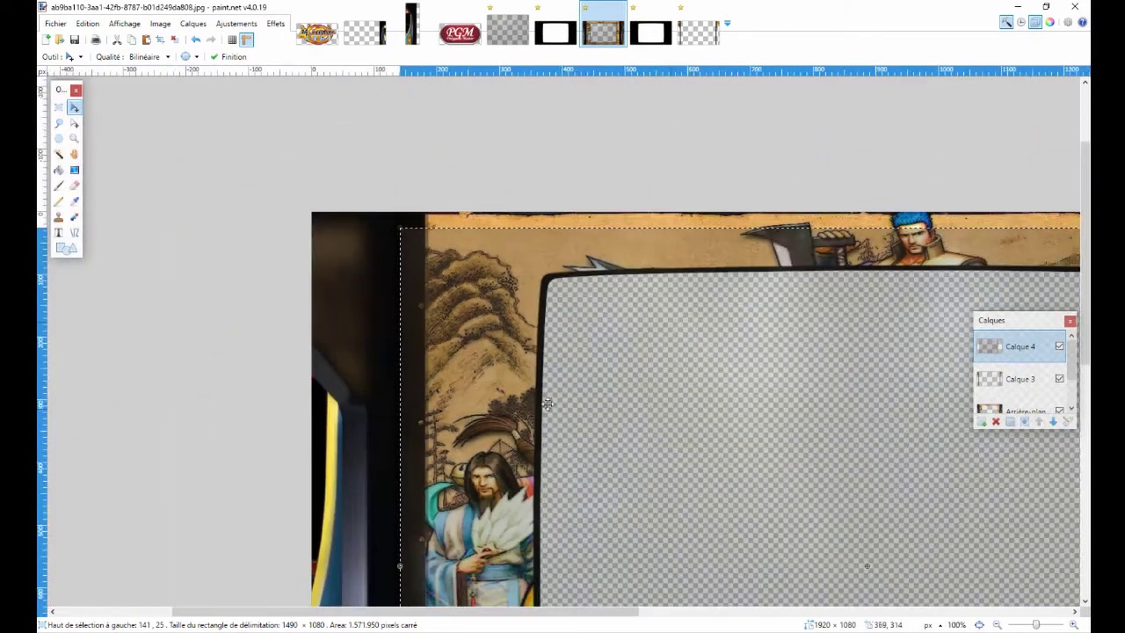
pyautogui.moveTo(544, 610); pyautogui.dragTo(645, 610)
pyautogui.hotkey('ctrl', 'z')
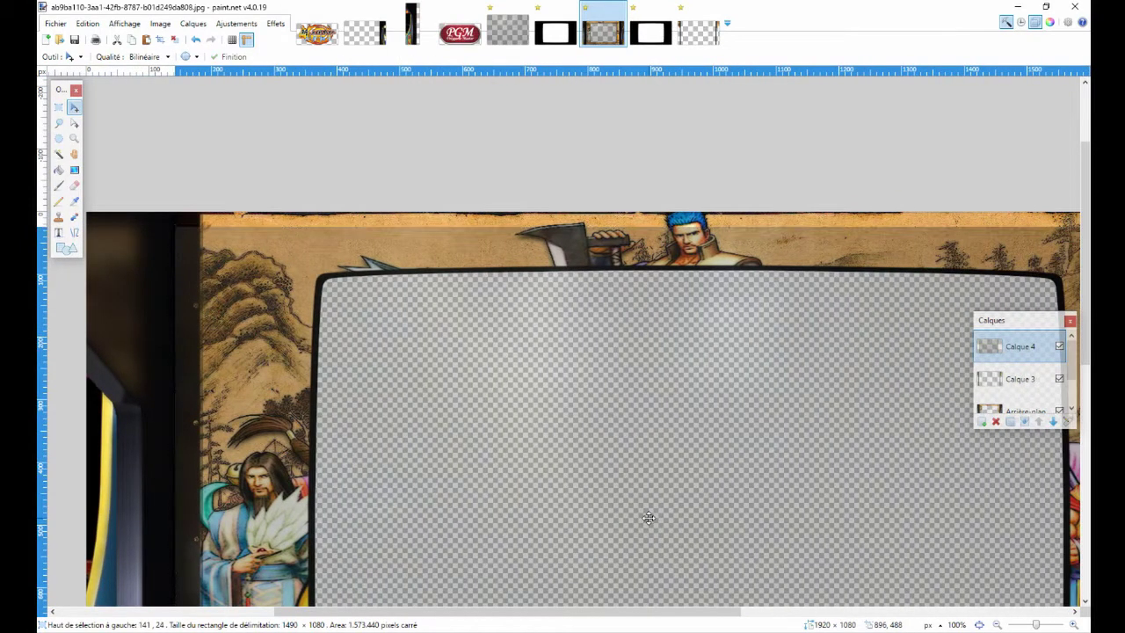
pyautogui.hotkey('ctrl', 'z')
pyautogui.press('Down')
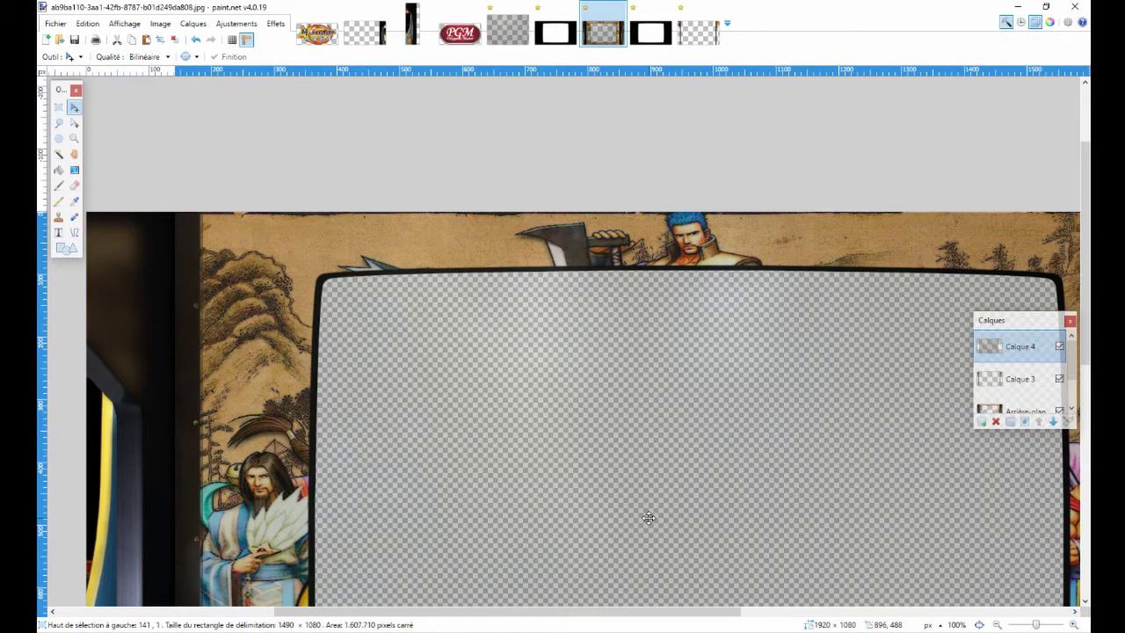
pyautogui.press('Down')
pyautogui.press('Up')
pyautogui.press('Up')
pyautogui.press('Up')
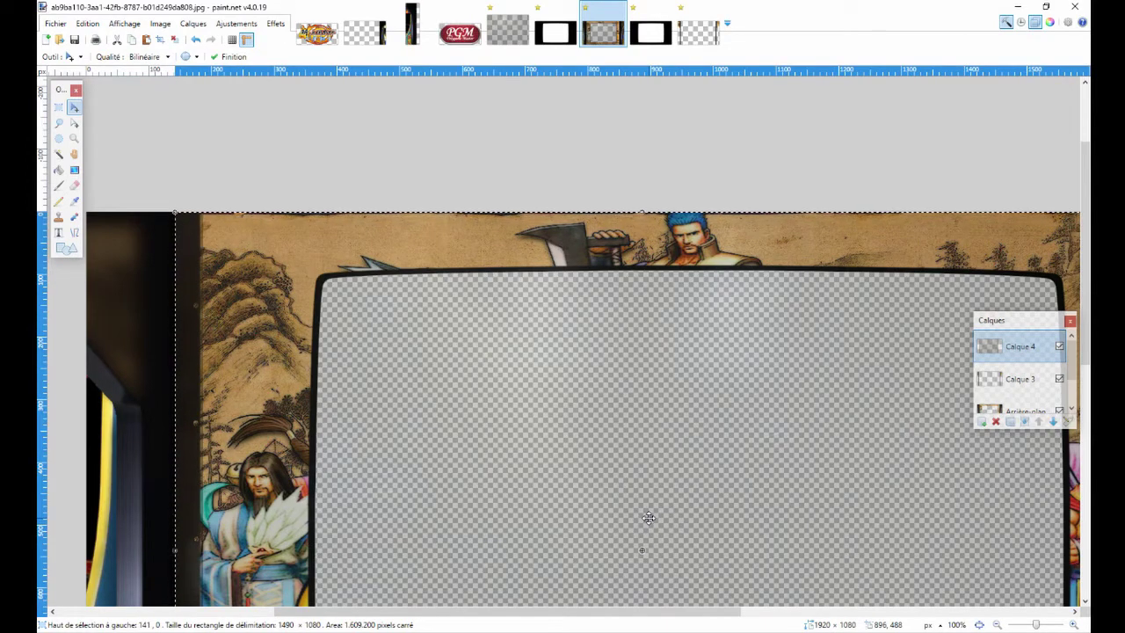
# Stretch the glass horizontally onto the right black panel, to about 1598 px wide, and deselect it.
pyautogui.moveTo(1087, 327); pyautogui.dragTo(1092, 472)
pyautogui.moveTo(677, 611); pyautogui.dragTo(730, 563)
pyautogui.scroll(3, 968, 498)
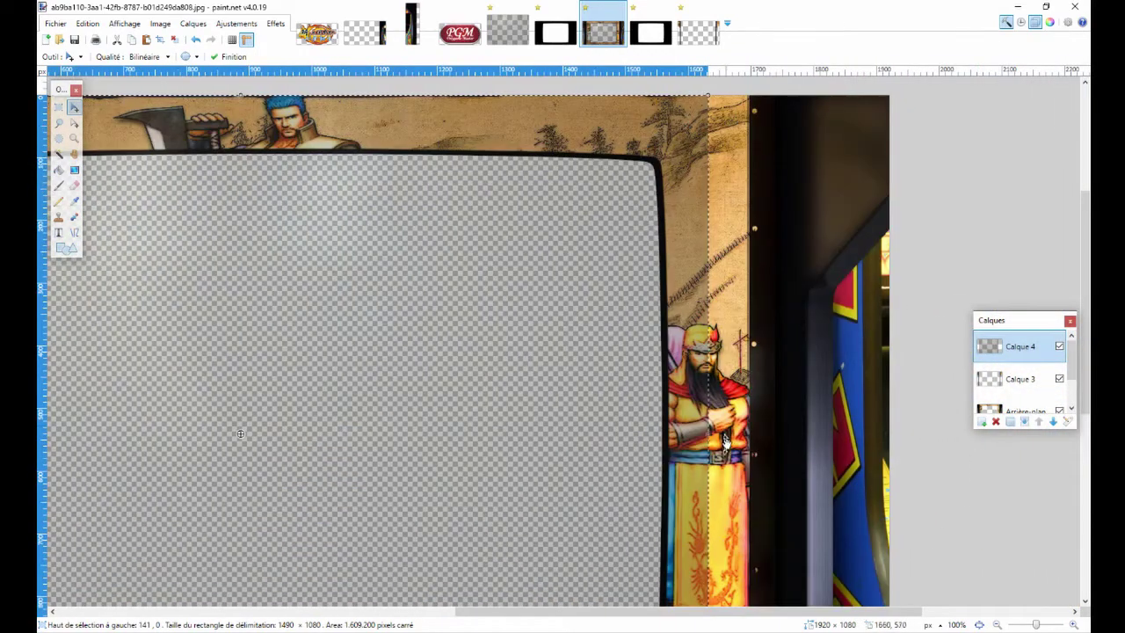
pyautogui.moveTo(708, 436); pyautogui.dragTo(776, 437)
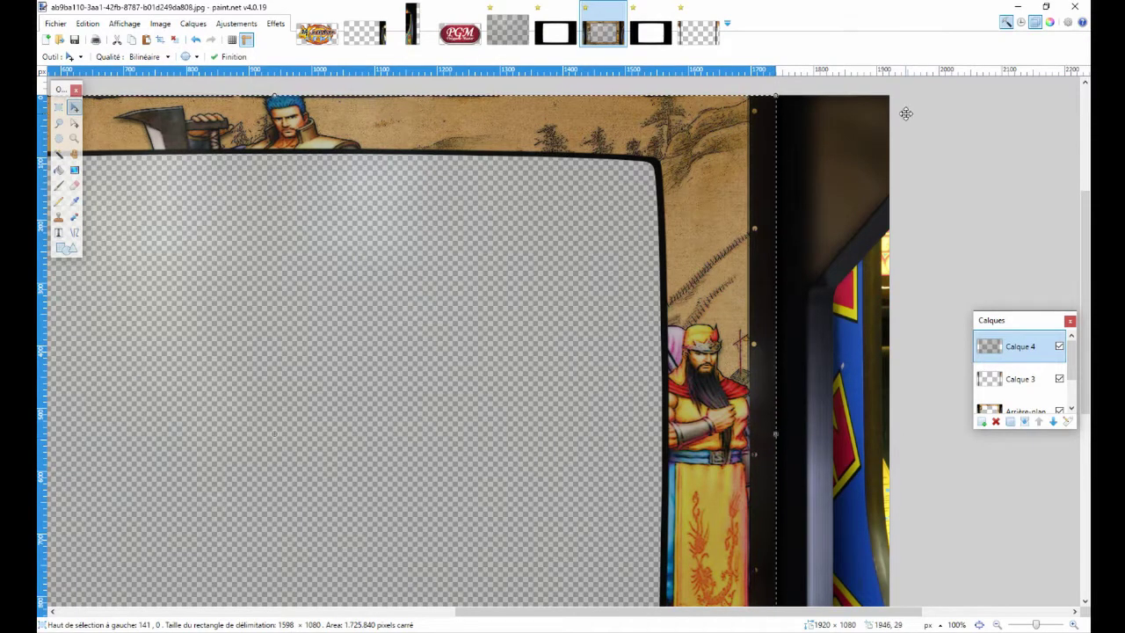
pyautogui.hotkey('ctrl', 'd')
# Fit the whole bezel in the window and hide the Layers window to review the glass overlay.
pyautogui.scroll(-3, 906, 326)
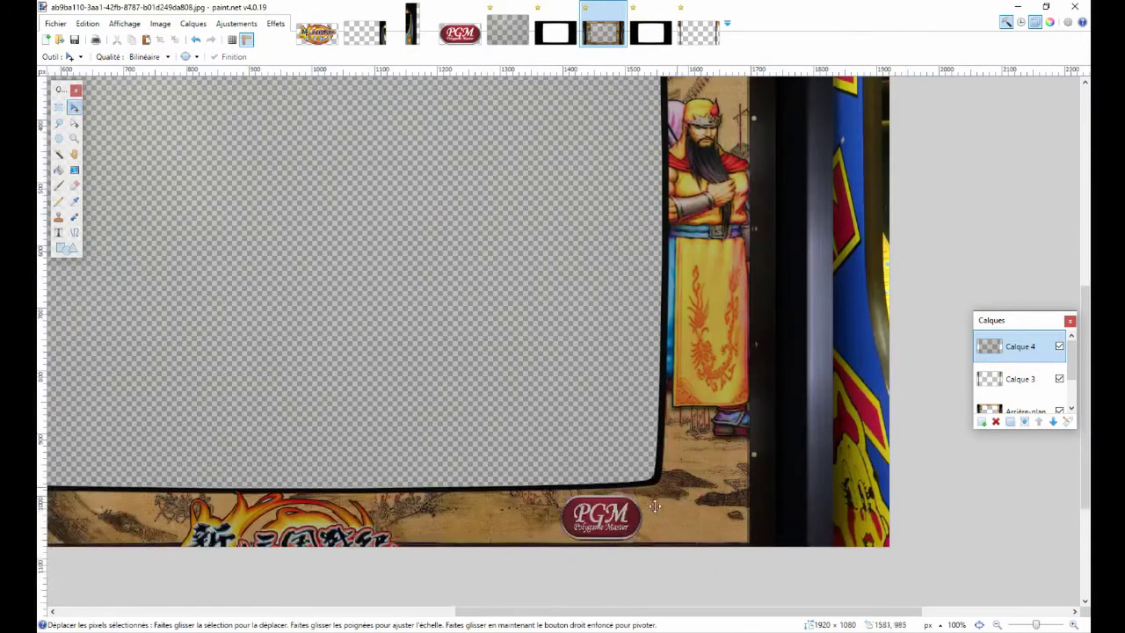
pyautogui.moveTo(569, 611); pyautogui.dragTo(431, 611)
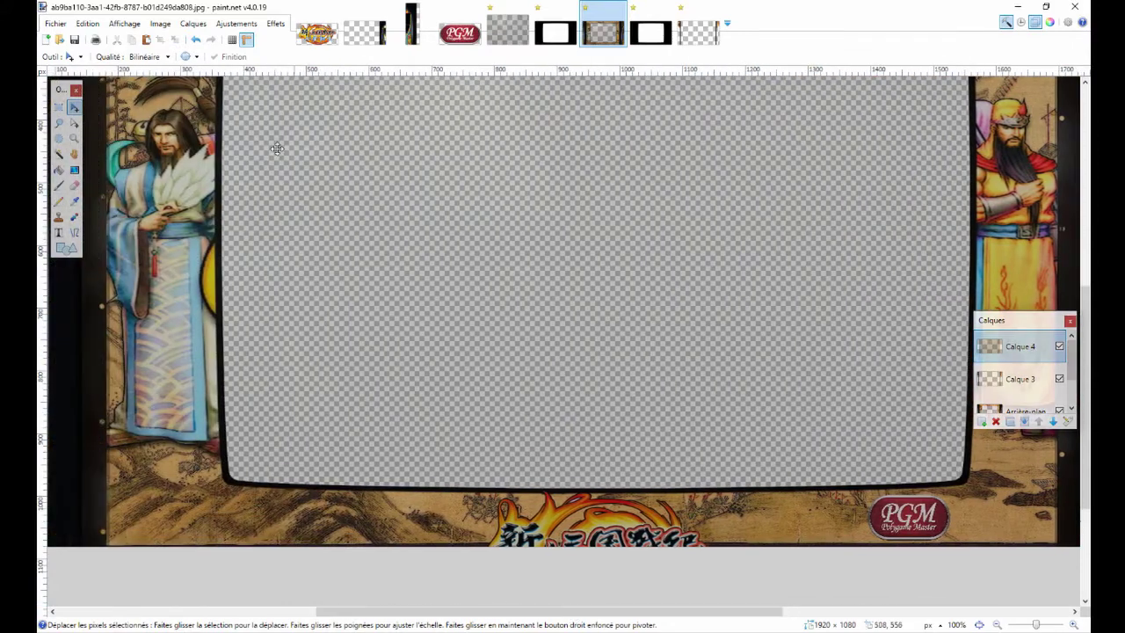
pyautogui.click(123, 24)
pyautogui.click(155, 66)
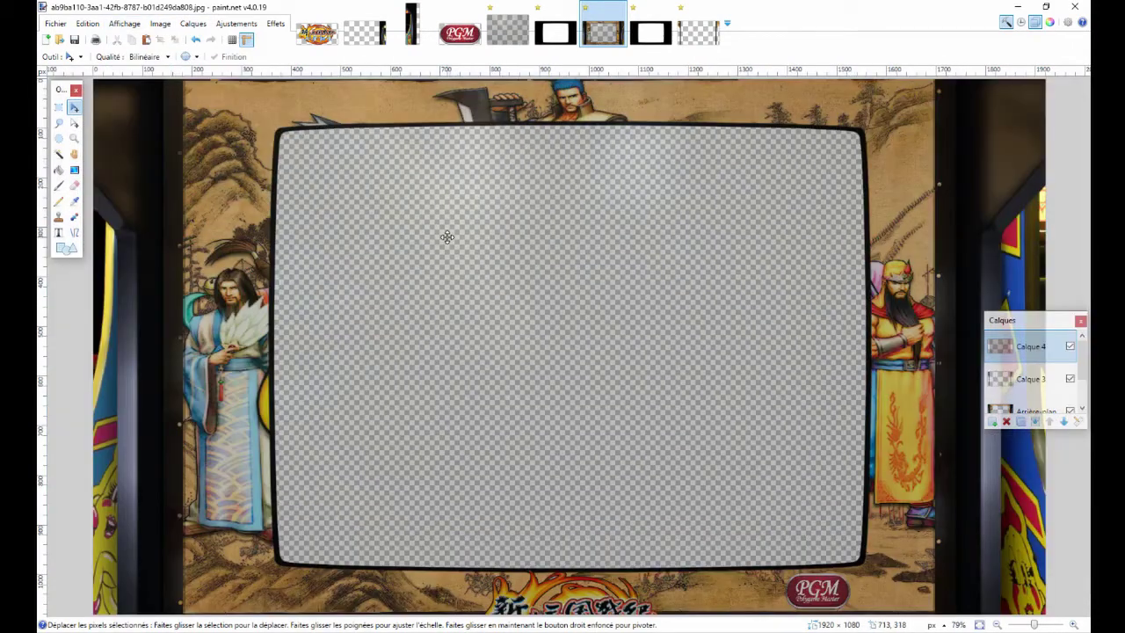
pyautogui.click(1081, 321)
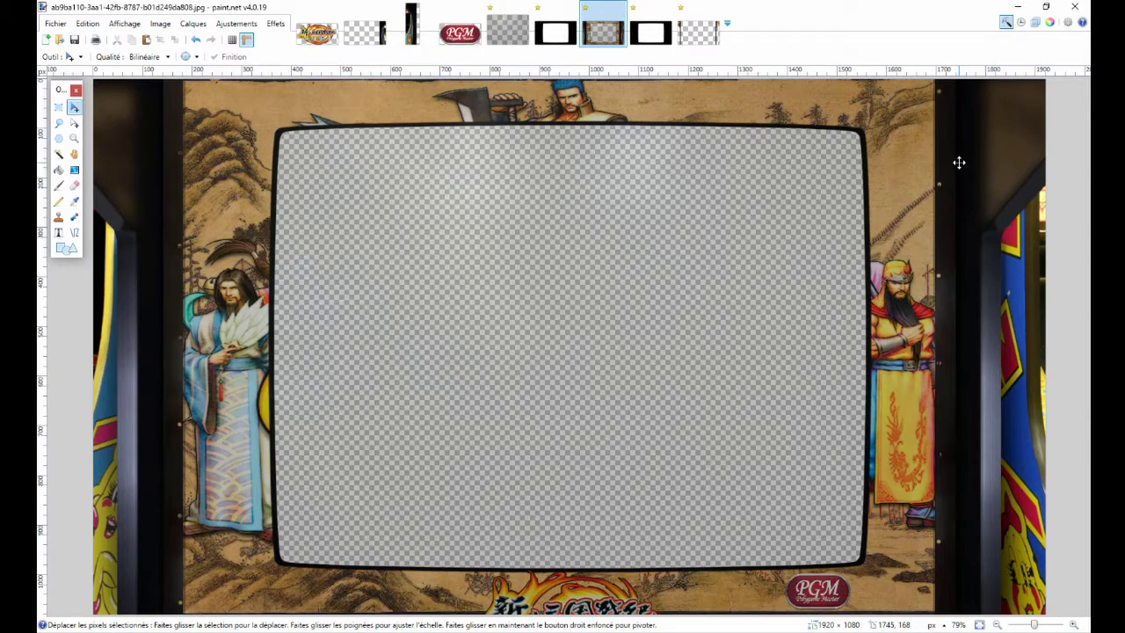
# Start saving the bezel as a new file and browse to the overlays folder in the RECALBOX network share.
pyautogui.click(55, 24)
pyautogui.click(55, 23)
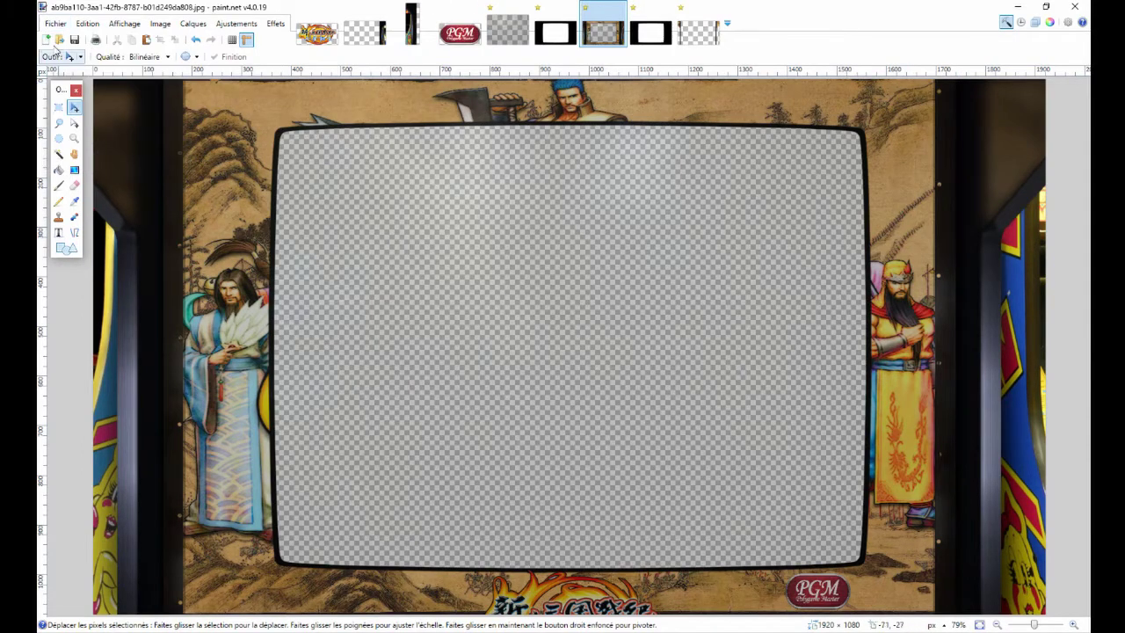
pyautogui.click(55, 24)
pyautogui.click(70, 124)
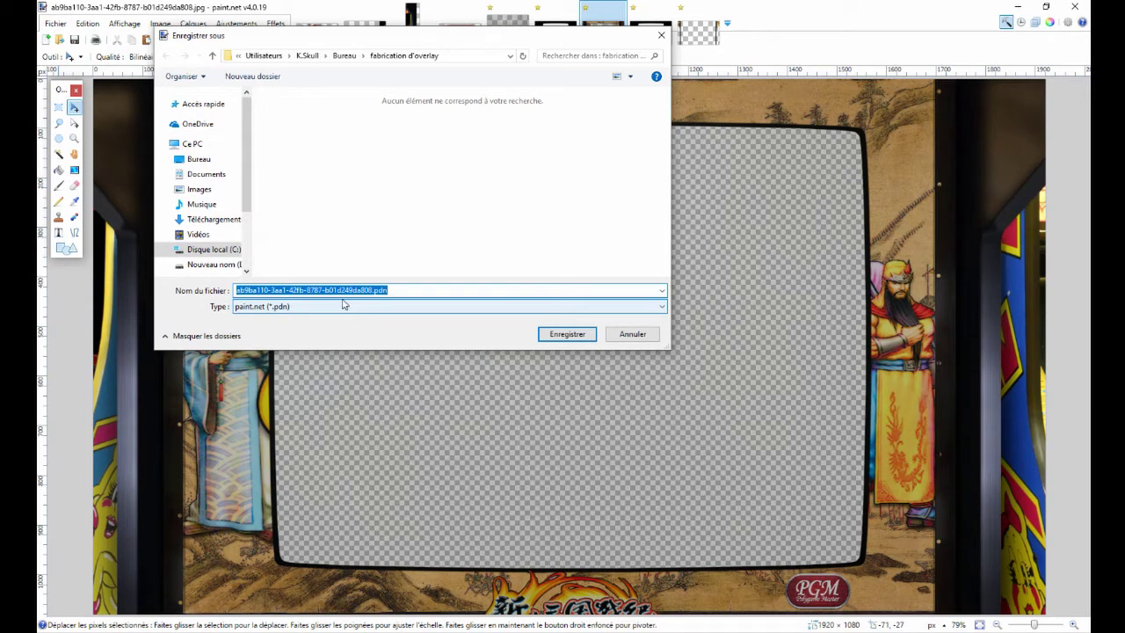
pyautogui.scroll(-1, 235, 165)
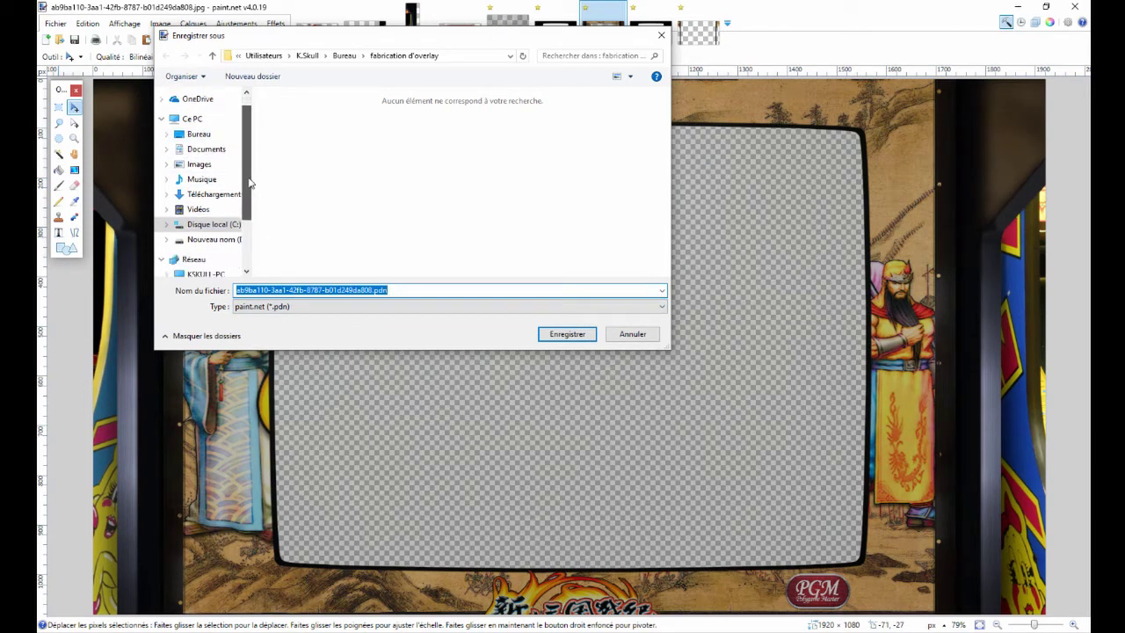
pyautogui.click(201, 276)
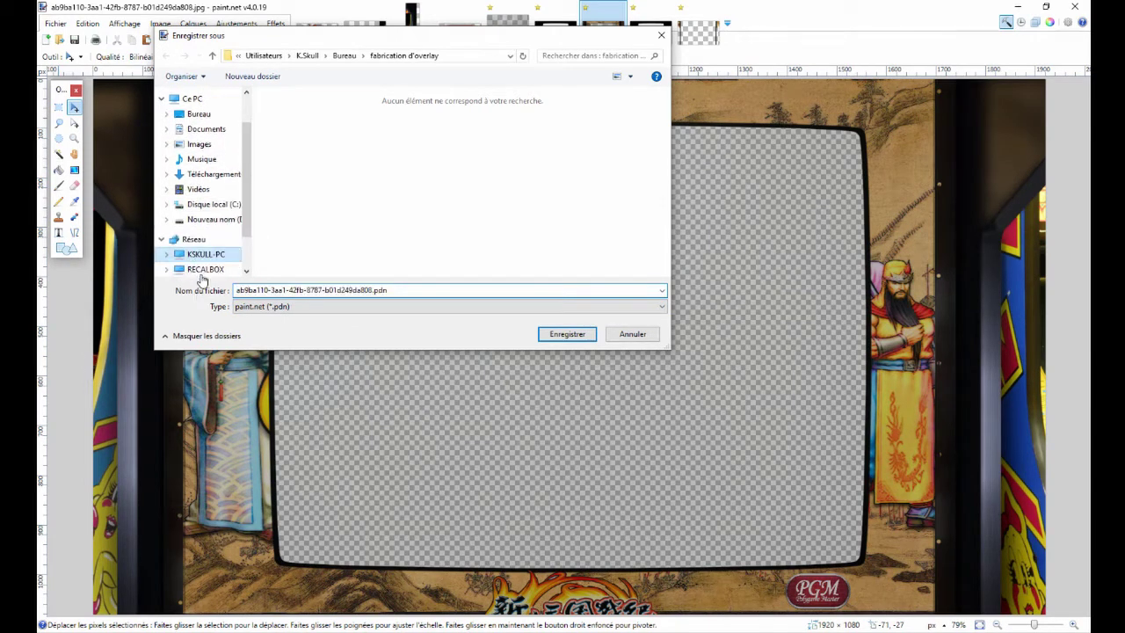
pyautogui.click(201, 271)
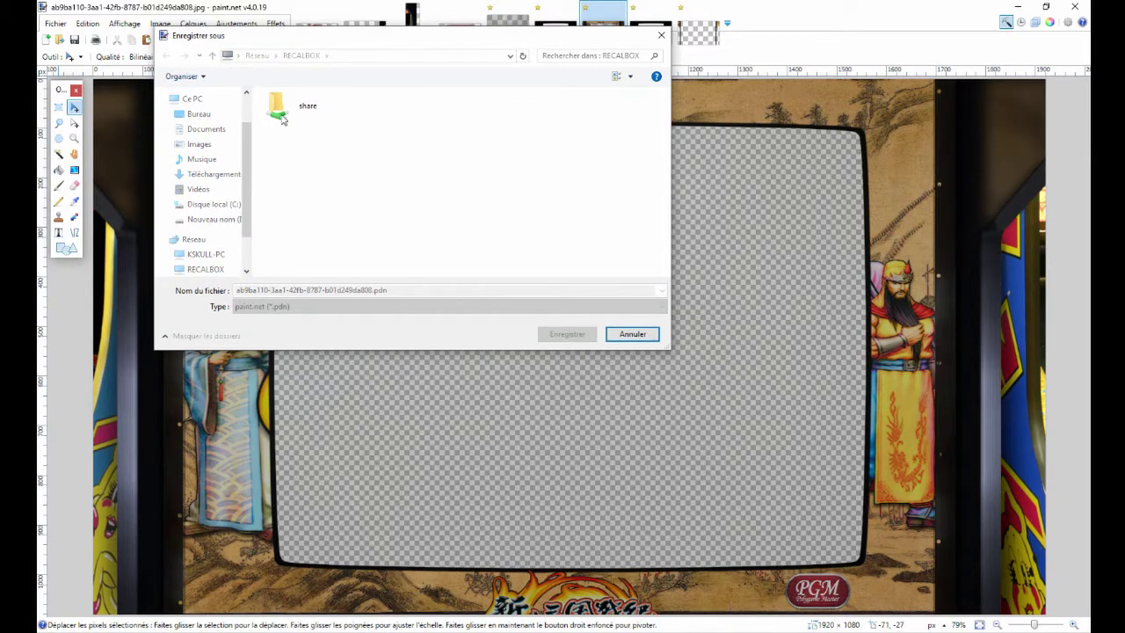
pyautogui.doubleClick(281, 109)
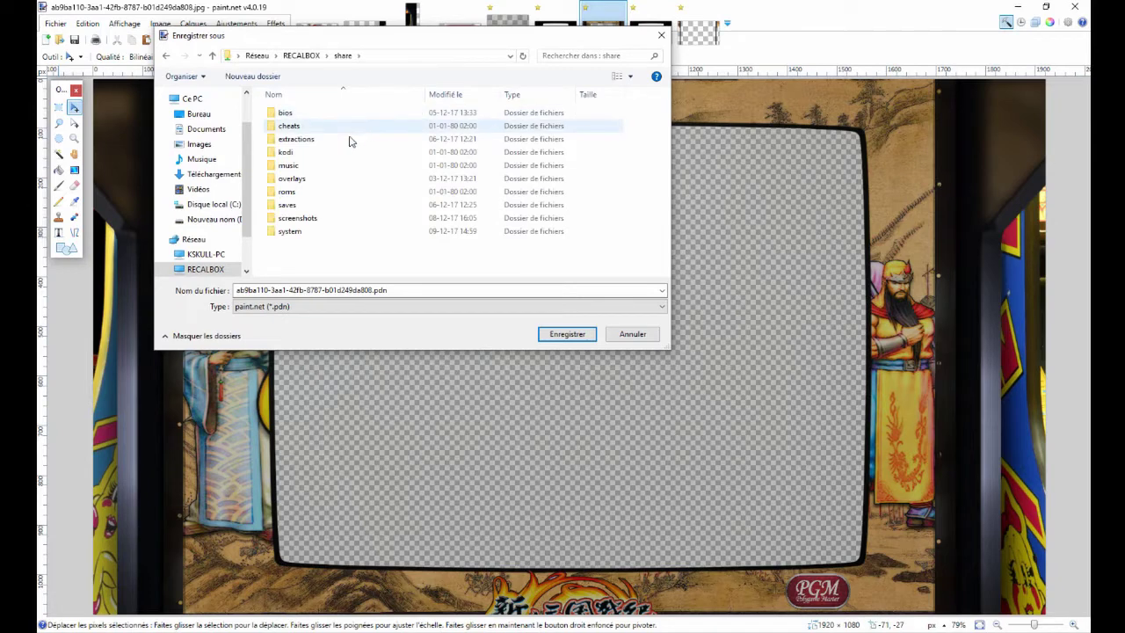
pyautogui.click(309, 181)
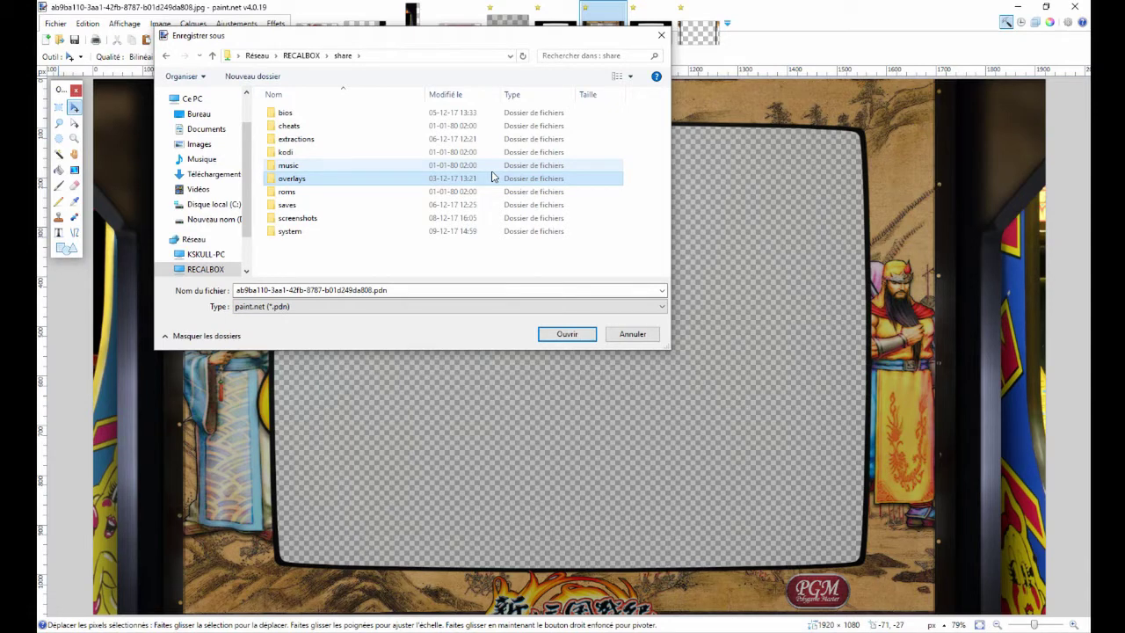
pyautogui.doubleClick(295, 180)
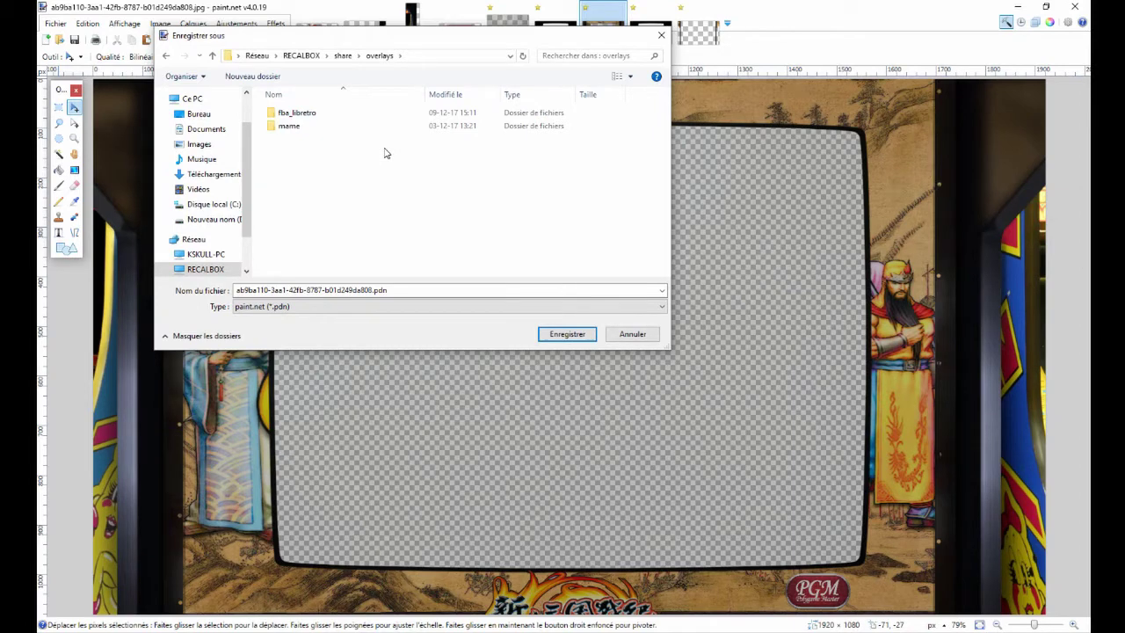
# Set the file type to PNG and choose the fba_libretro folder inside overlays as the save location.
pyautogui.doubleClick(293, 128)
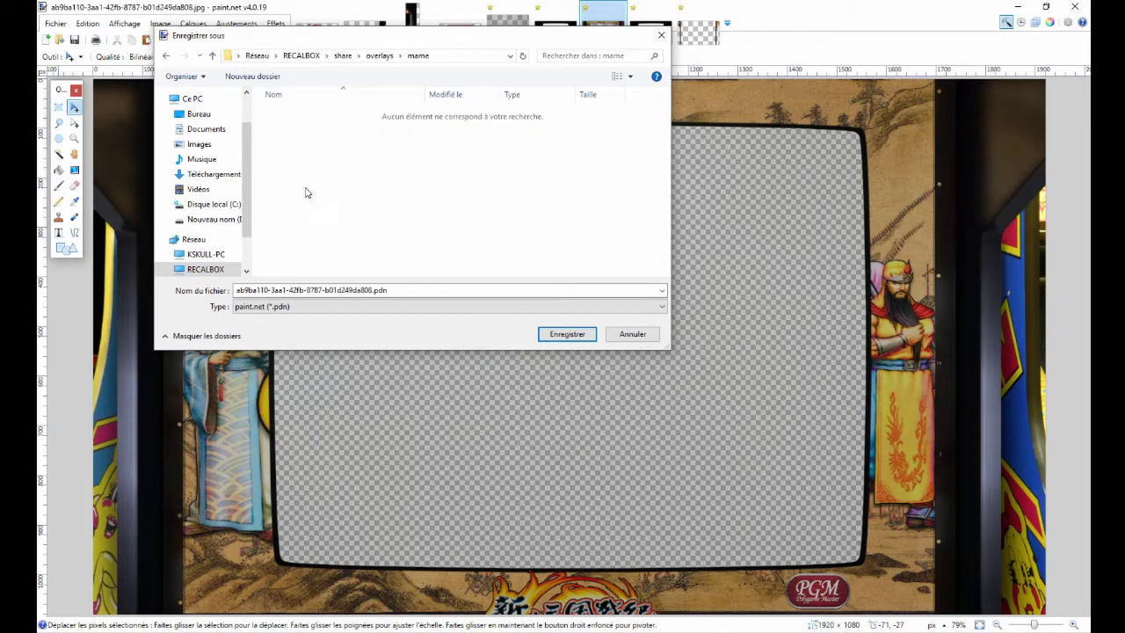
pyautogui.click(661, 291)
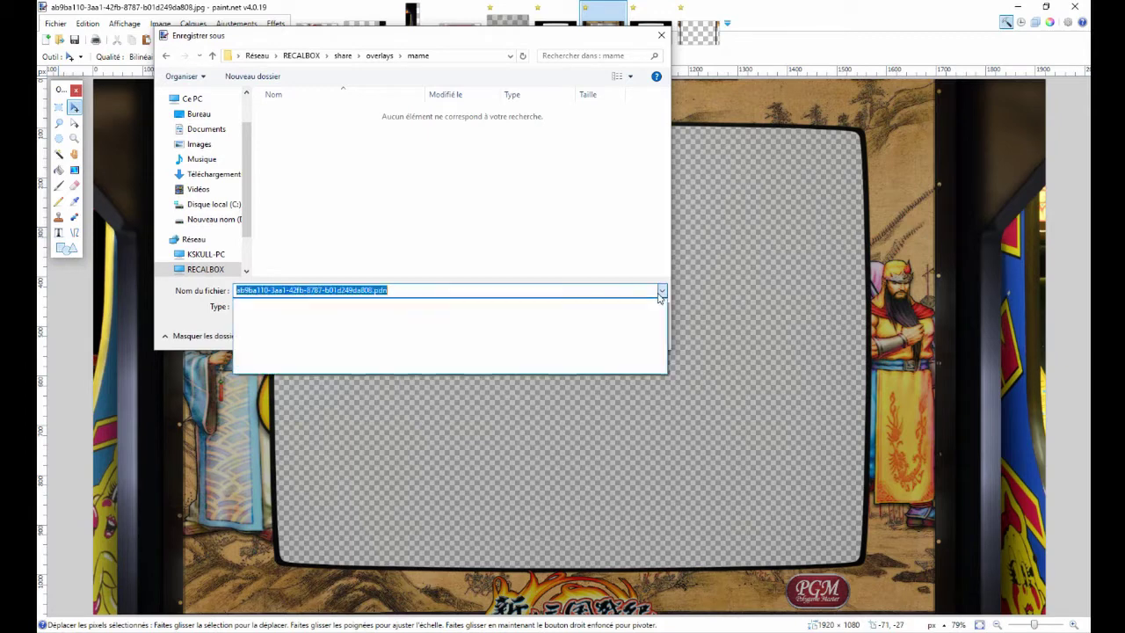
pyautogui.click(655, 295)
pyautogui.click(372, 306)
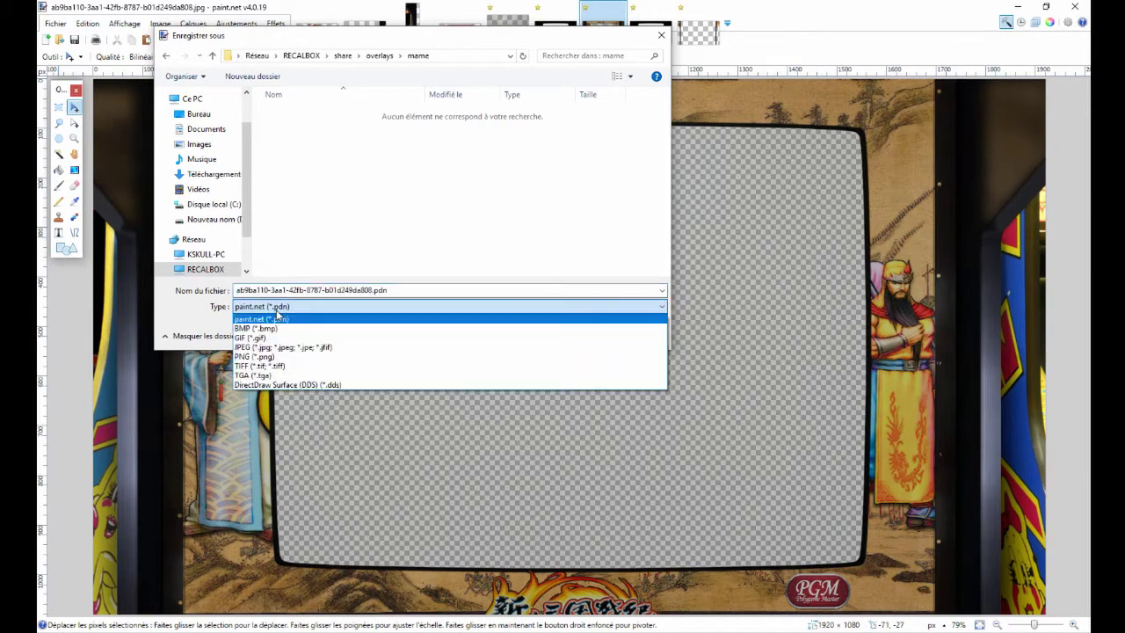
pyautogui.click(280, 356)
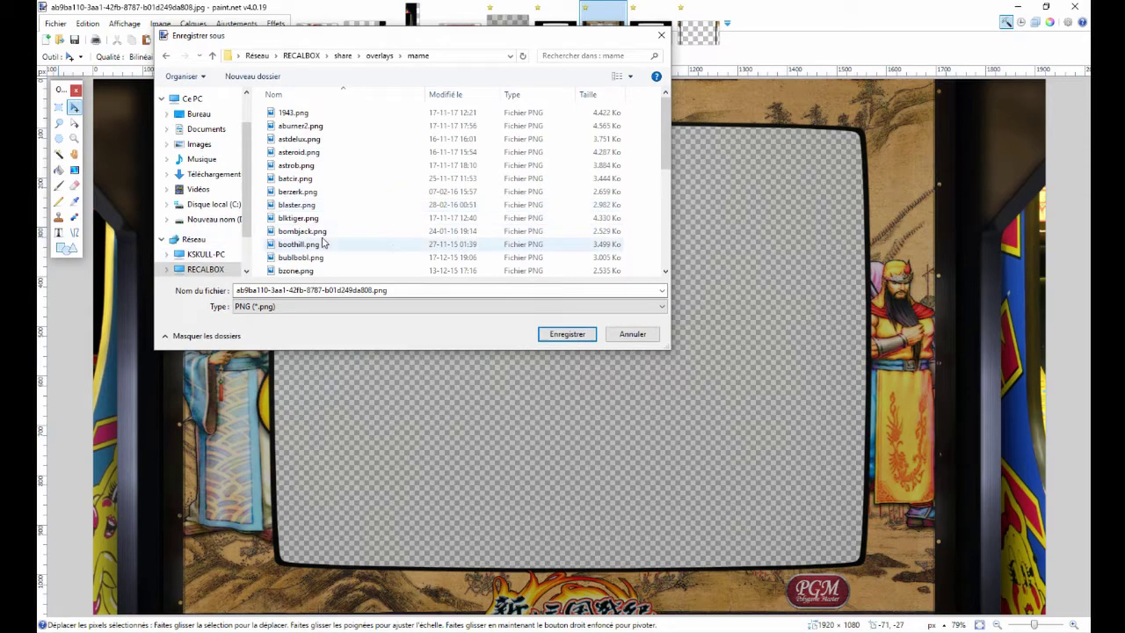
pyautogui.click(379, 56)
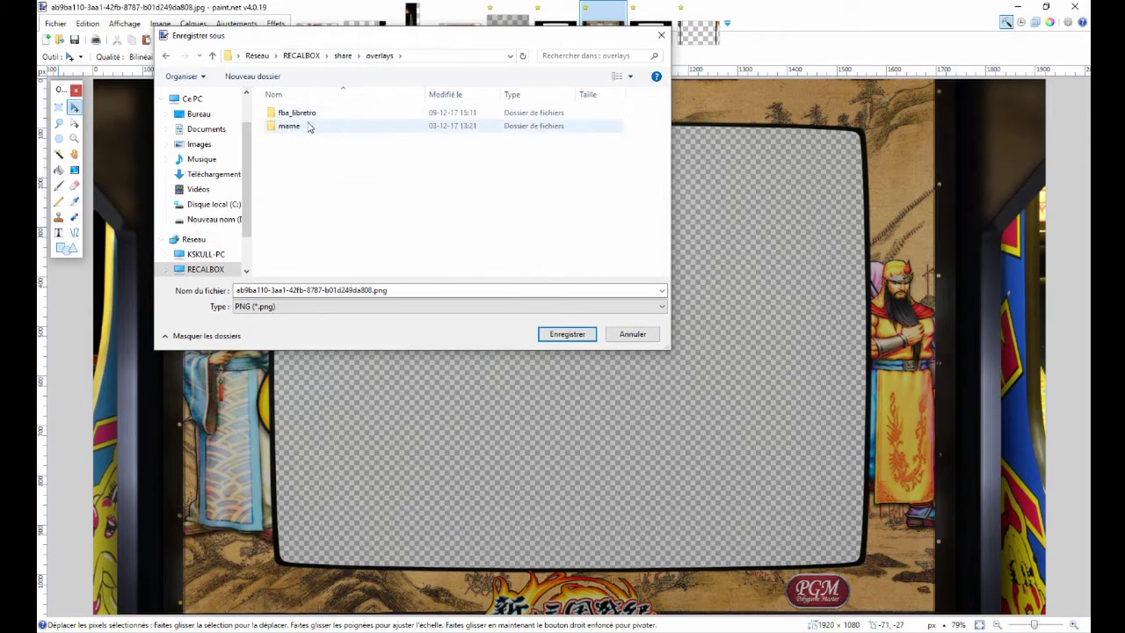
pyautogui.doubleClick(299, 113)
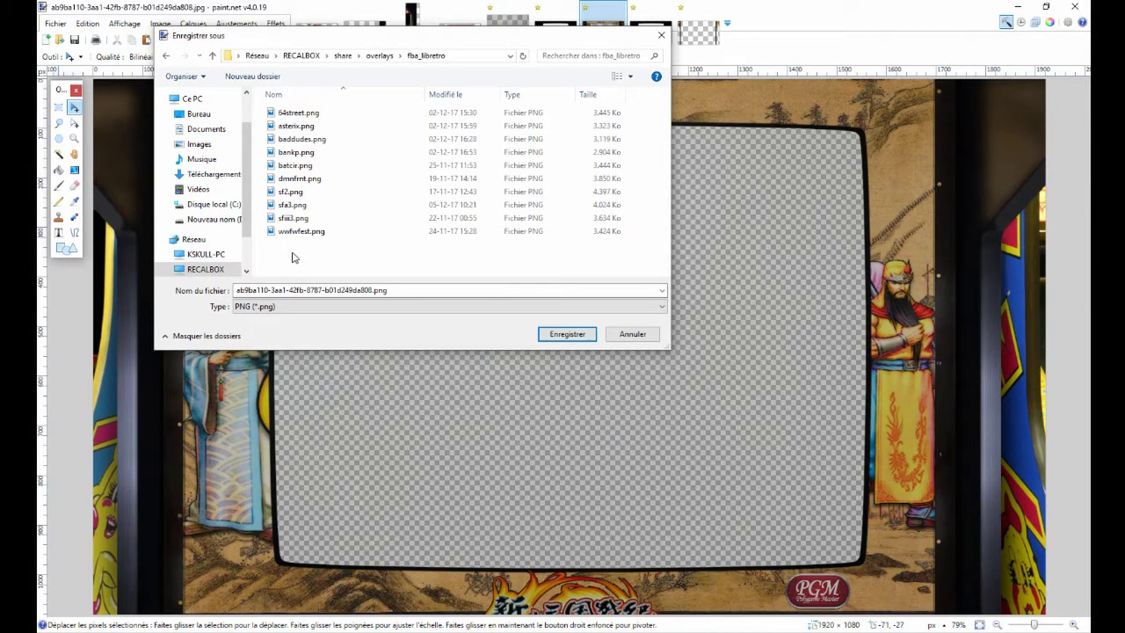
# Name the bezel file kov.png and save it in the fba_libretro folder with 32-bit colour depth.
pyautogui.click(287, 289)
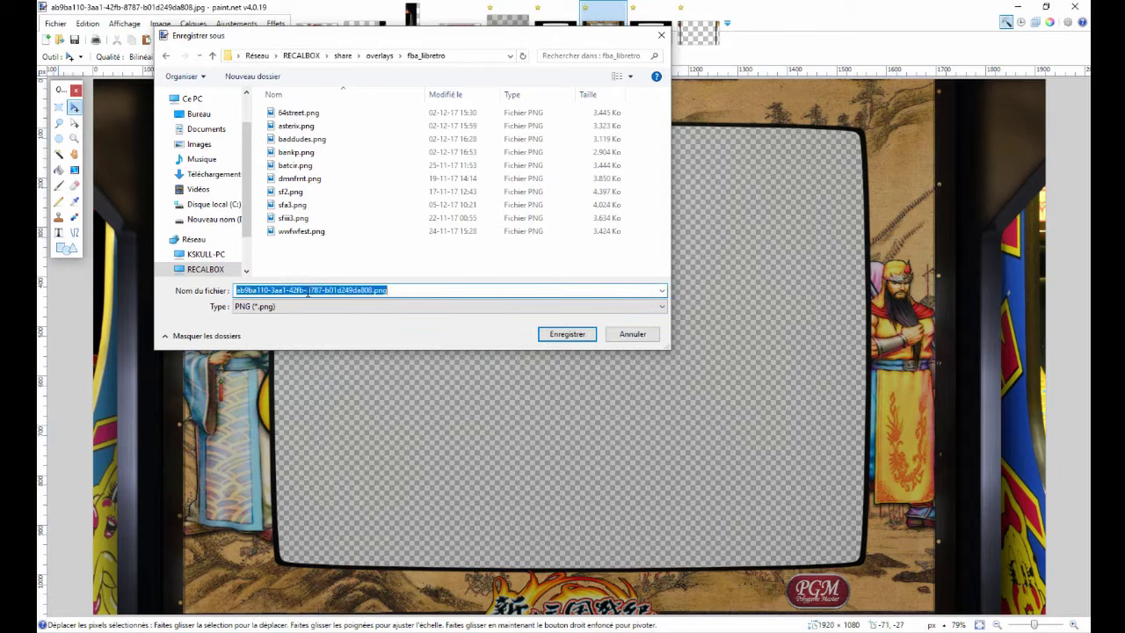
pyautogui.click(370, 290)
pyautogui.moveTo(371, 290); pyautogui.dragTo(218, 297)
pyautogui.write('kov')
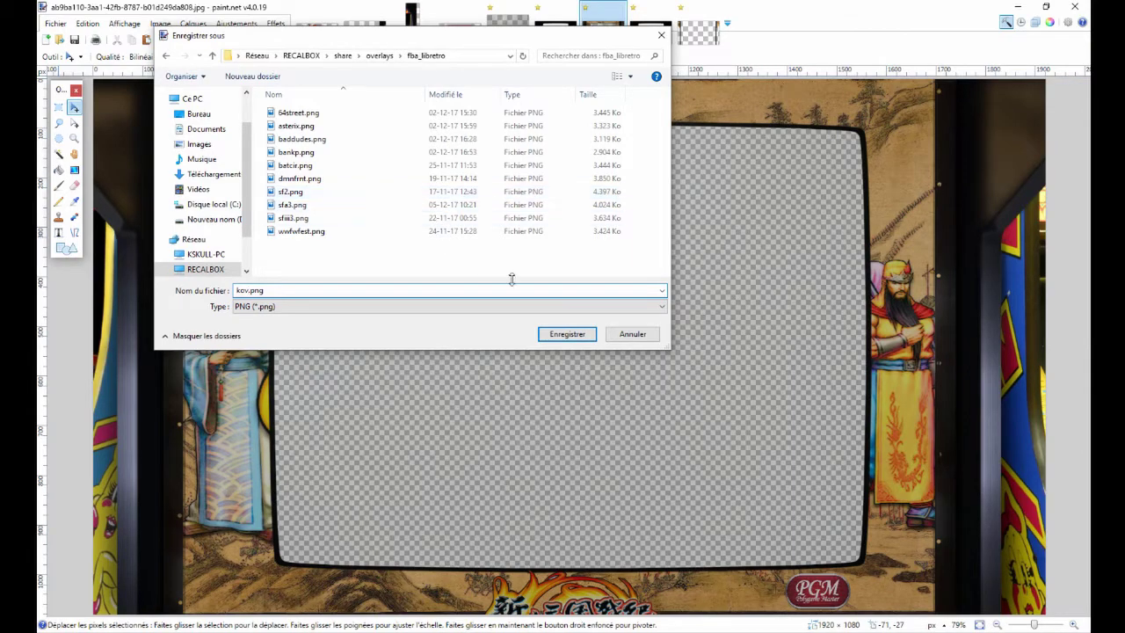
pyautogui.click(560, 334)
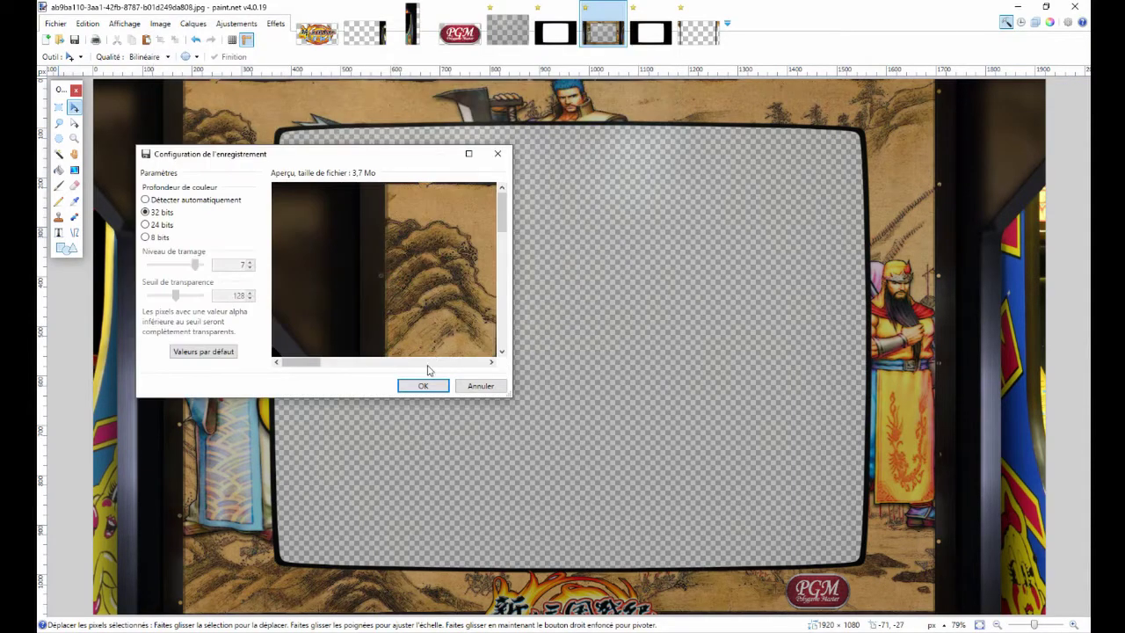
pyautogui.click(423, 386)
pyautogui.click(514, 345)
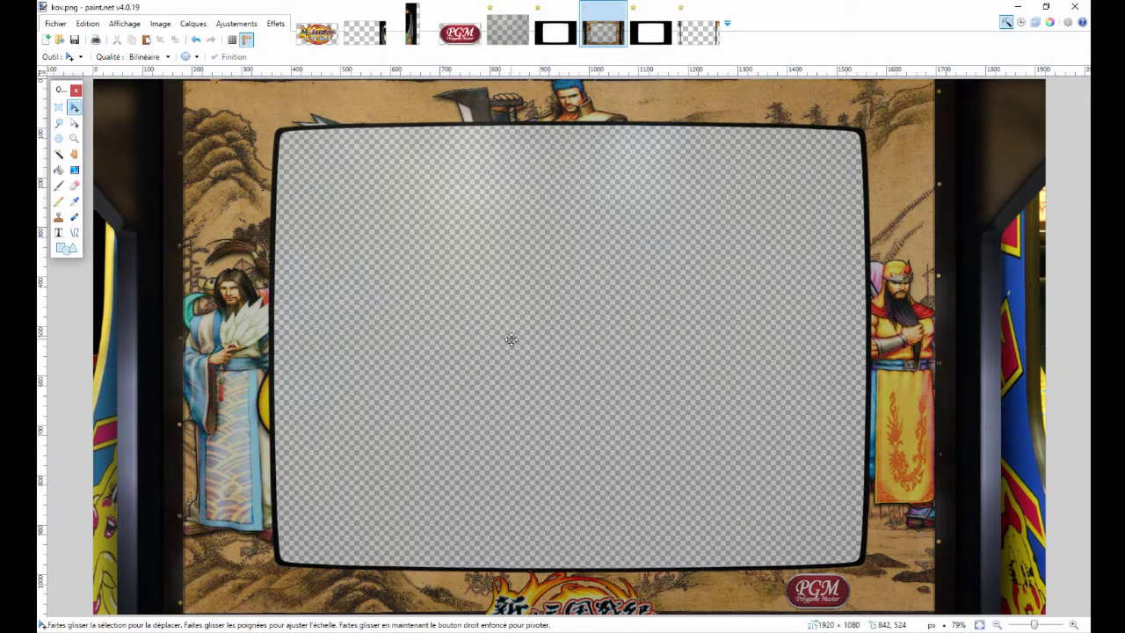
# Show the Layers window over the middle of the bezel and undo the flattening to restore the separate layers.
pyautogui.click(1036, 21)
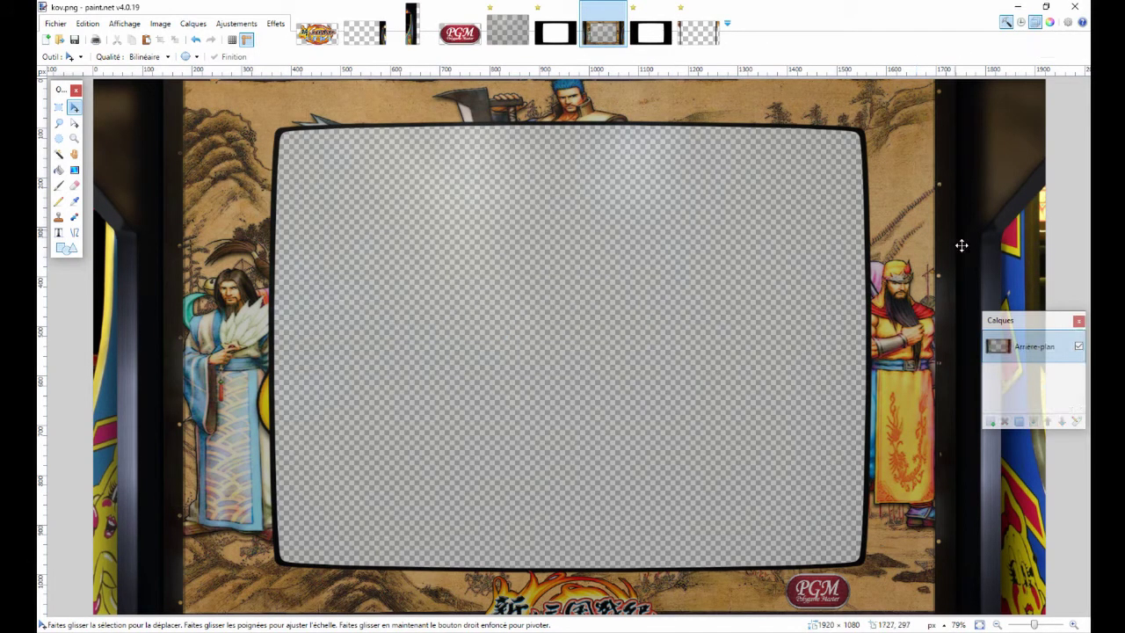
pyautogui.moveTo(1025, 323); pyautogui.dragTo(605, 247)
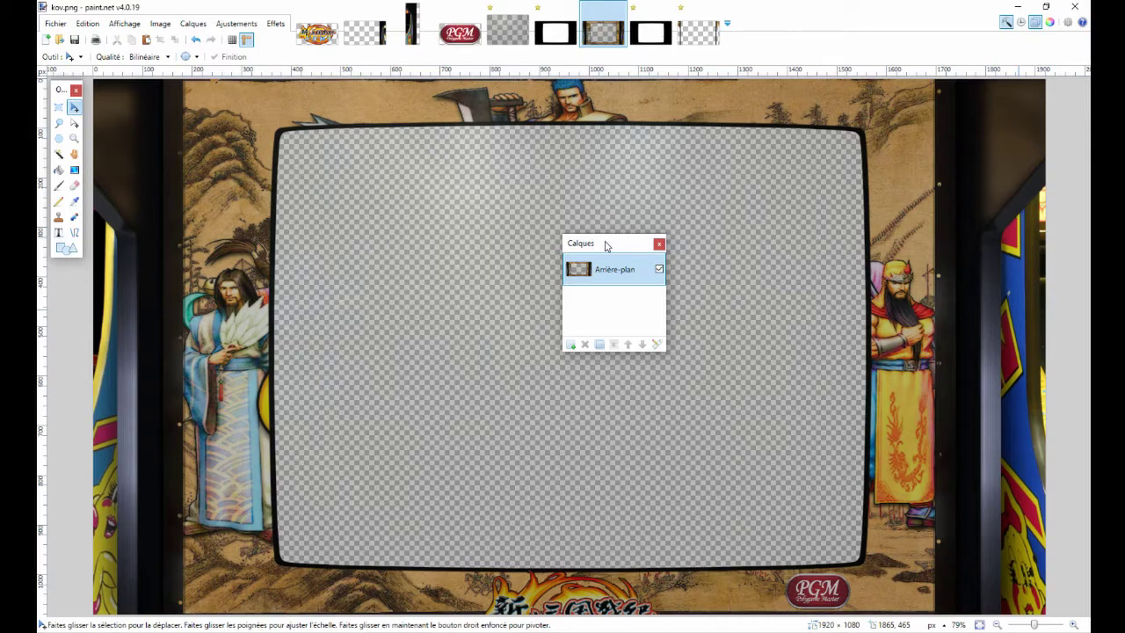
pyautogui.hotkey('ctrl', 'y')
pyautogui.hotkey('ctrl', 'y')
pyautogui.hotkey('ctrl', 'y')
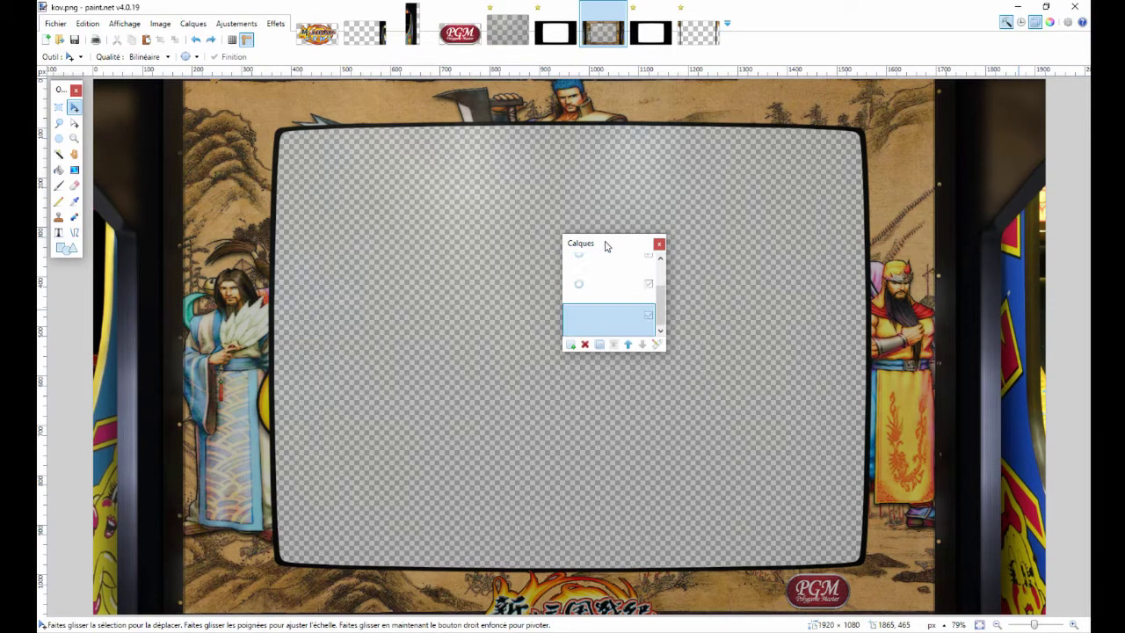
pyautogui.scroll(3, 613, 298)
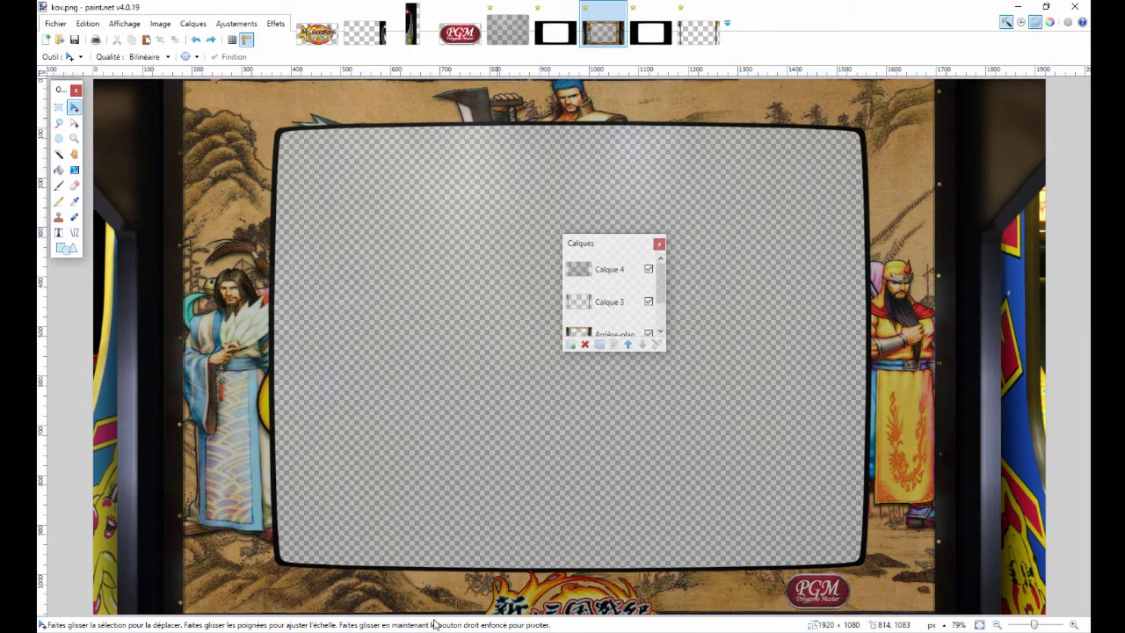
# Switch to the fba_libretro folder in File Explorer and create a text document renamed kov.cfg, accepting the extension change.
pyautogui.moveTo(391, 632)
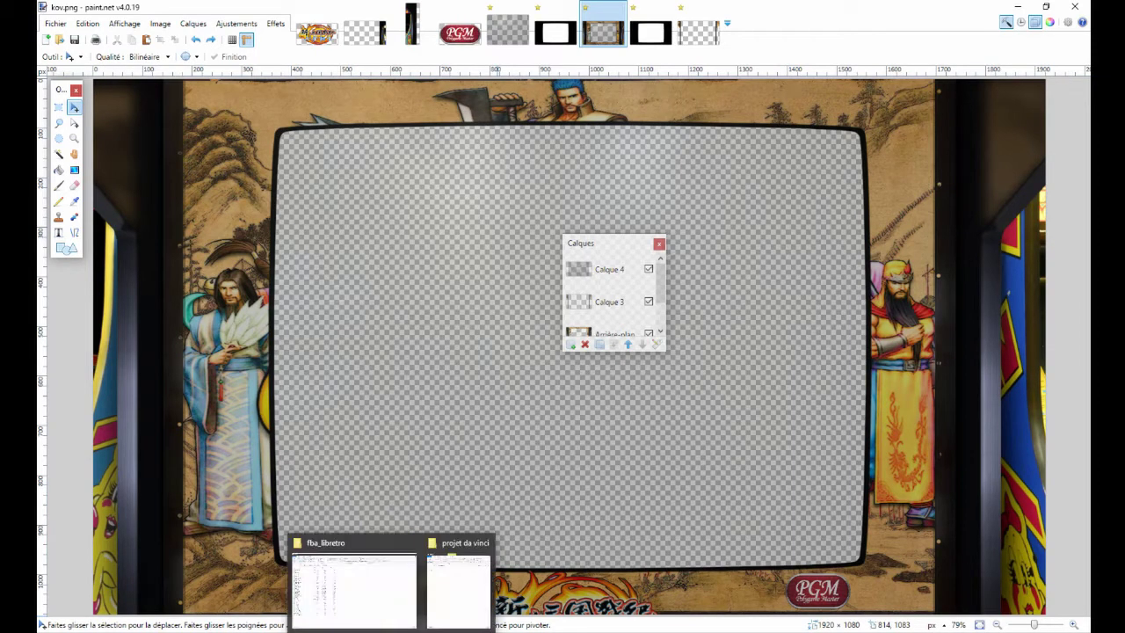
pyautogui.click(353, 608)
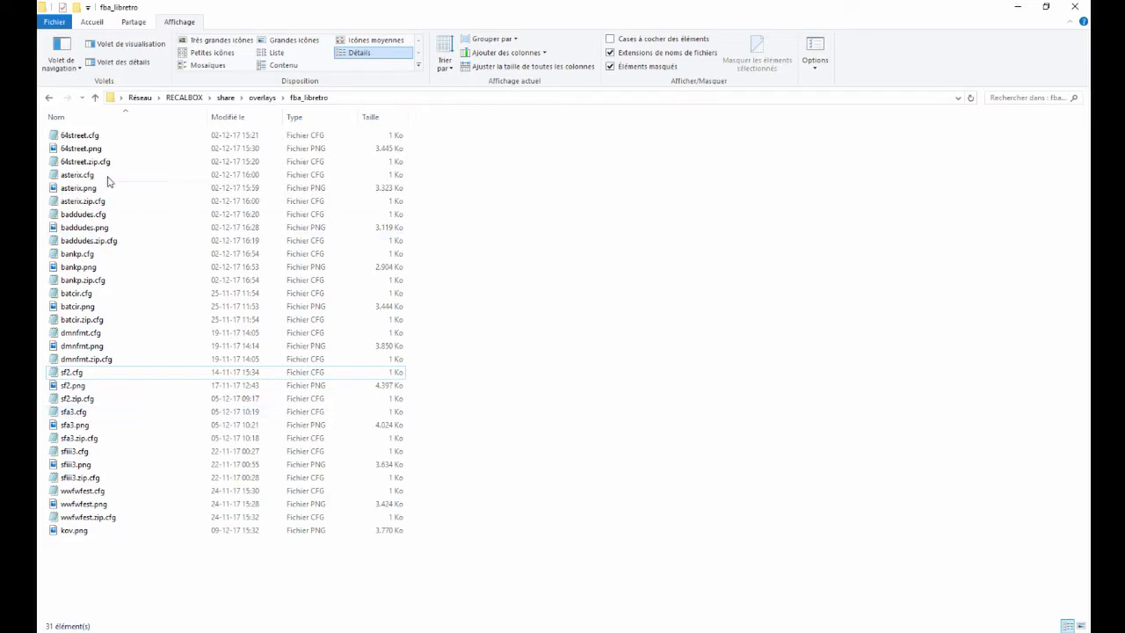
pyautogui.rightClick(104, 567)
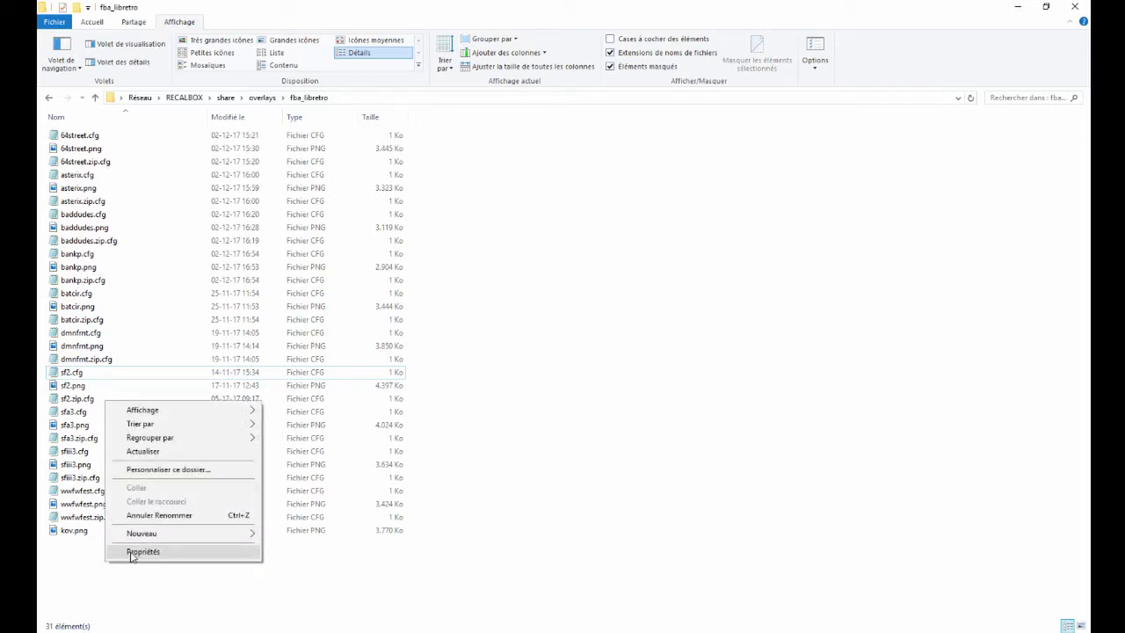
pyautogui.moveTo(150, 533)
pyautogui.click(305, 518)
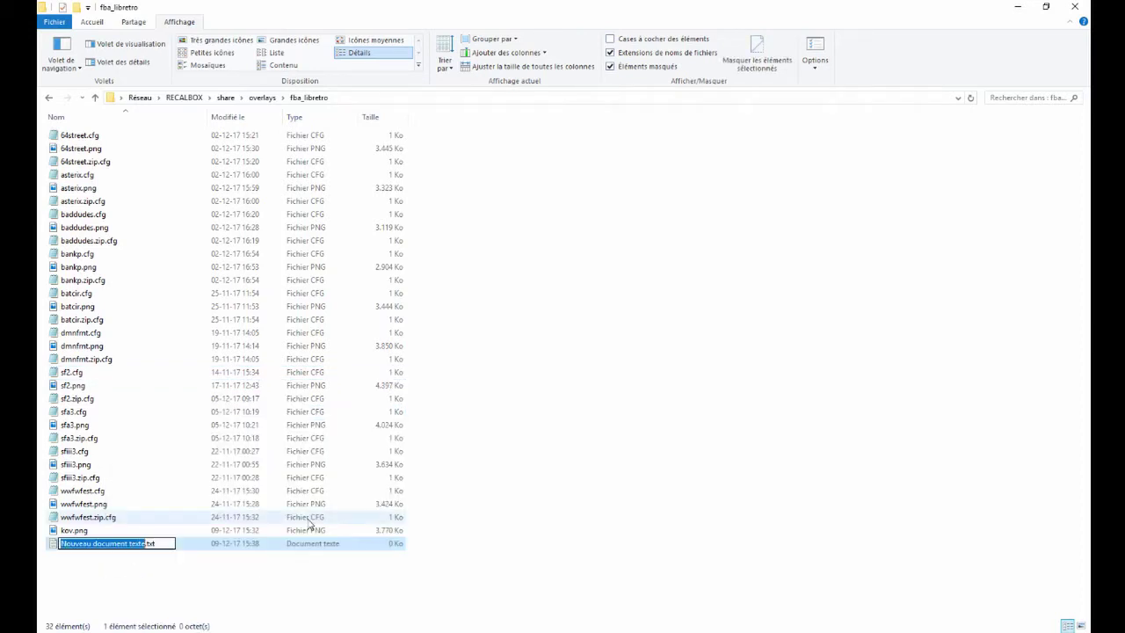
pyautogui.write('kov')
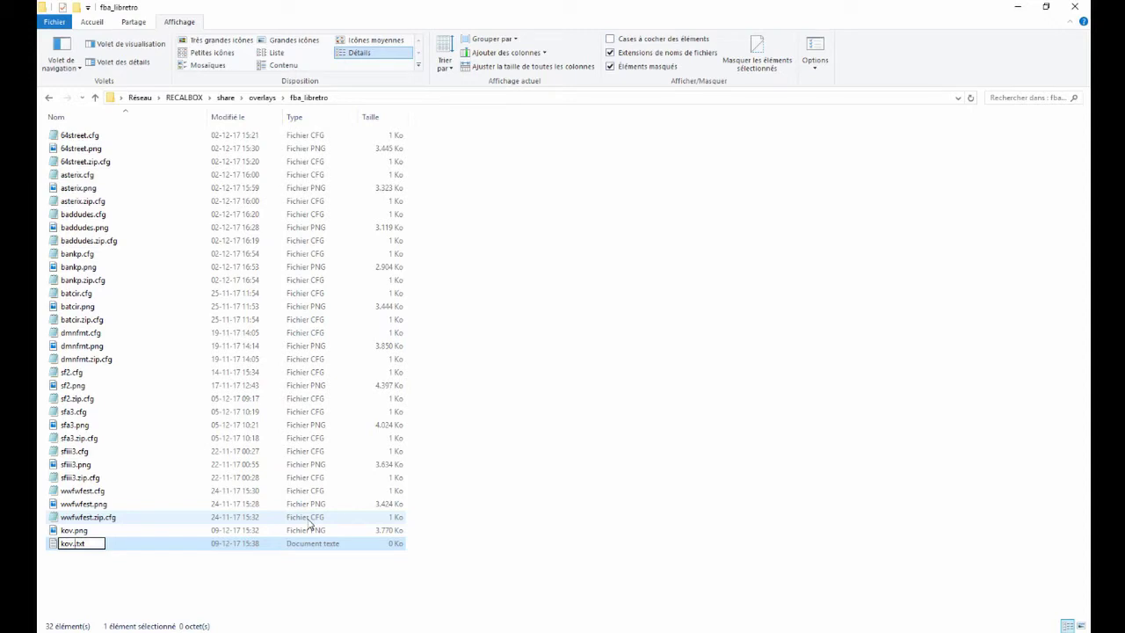
pyautogui.write('.cfg')
pyautogui.press('Delete')
pyautogui.press('Delete')
pyautogui.press('Delete')
pyautogui.press('Delete')
pyautogui.press('Return')
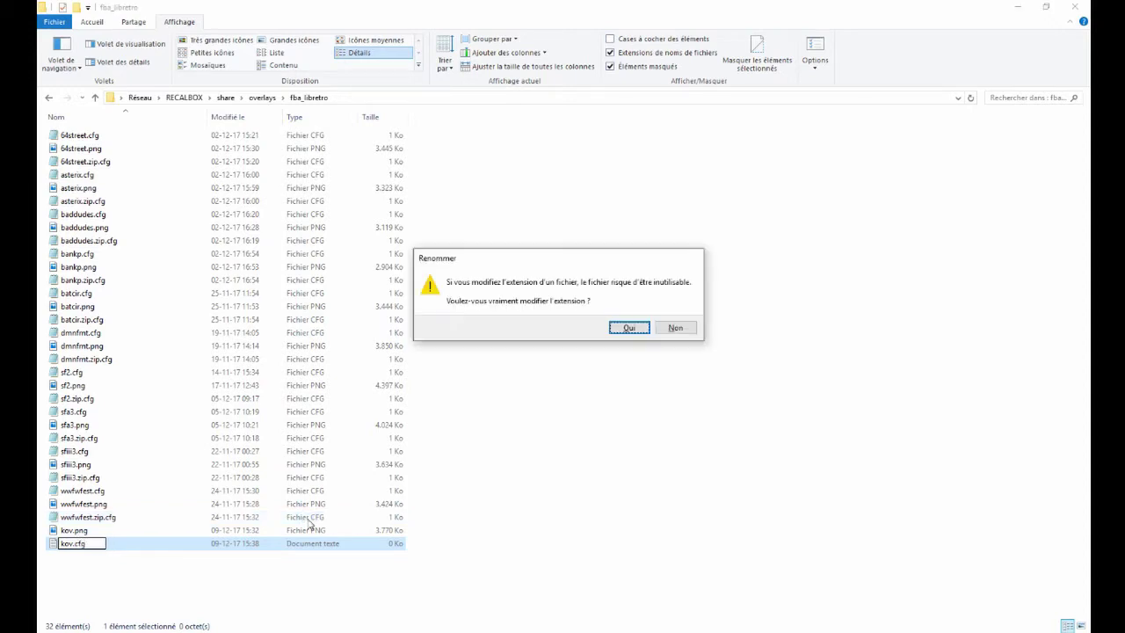
pyautogui.press('Return')
# Create a second text document in the fba_libretro folder and rename it kov.zip.cfg, accepting the extension change.
pyautogui.rightClick(125, 570)
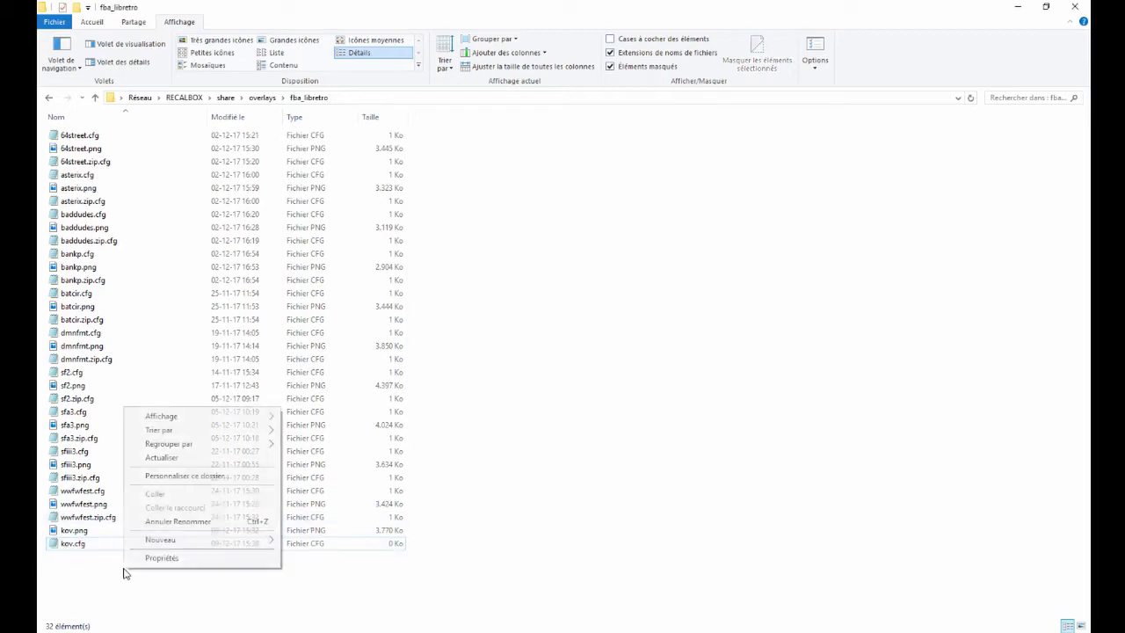
pyautogui.moveTo(179, 540)
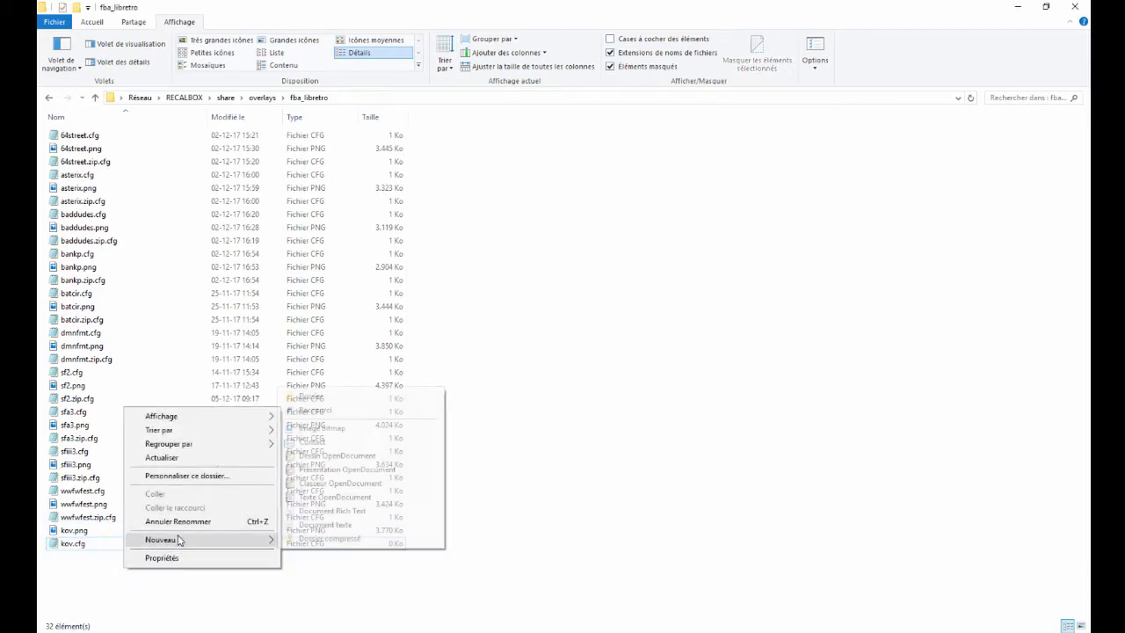
pyautogui.click(341, 525)
pyautogui.write('kov.zi')
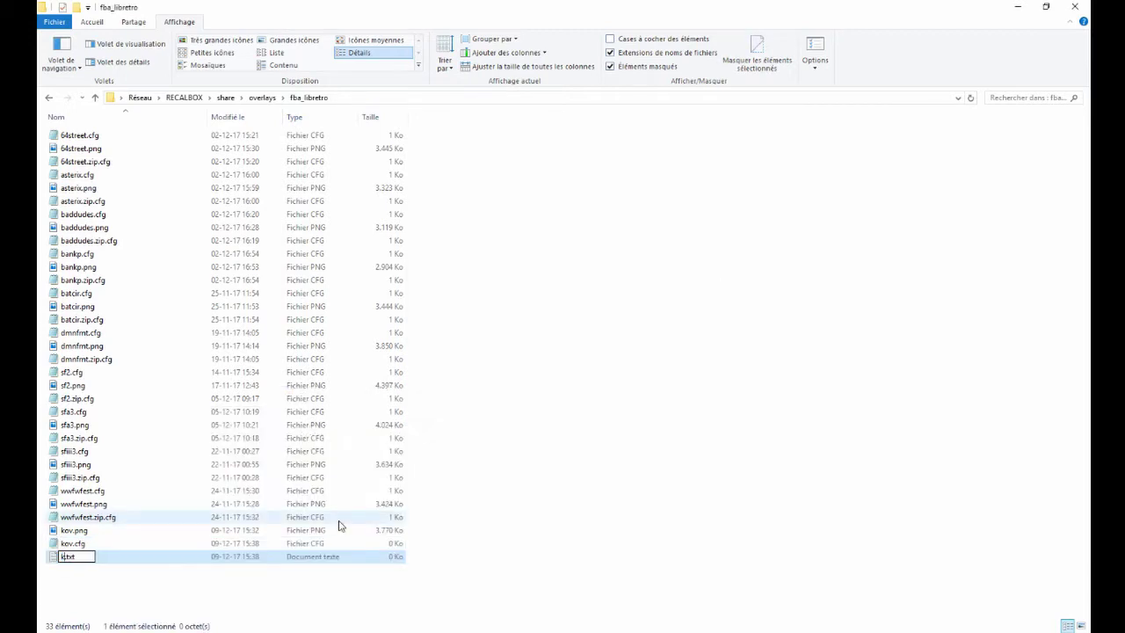
pyautogui.write('p.cfg')
pyautogui.press('Delete')
pyautogui.press('Delete')
pyautogui.press('Delete')
pyautogui.press('Delete')
pyautogui.press('Return')
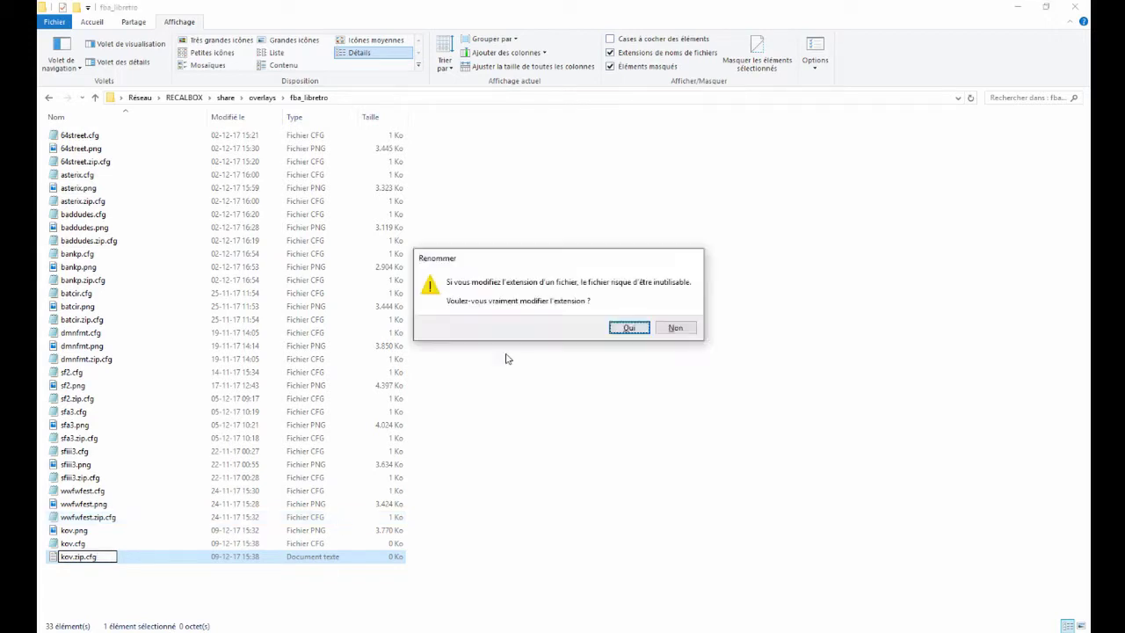
pyautogui.click(613, 331)
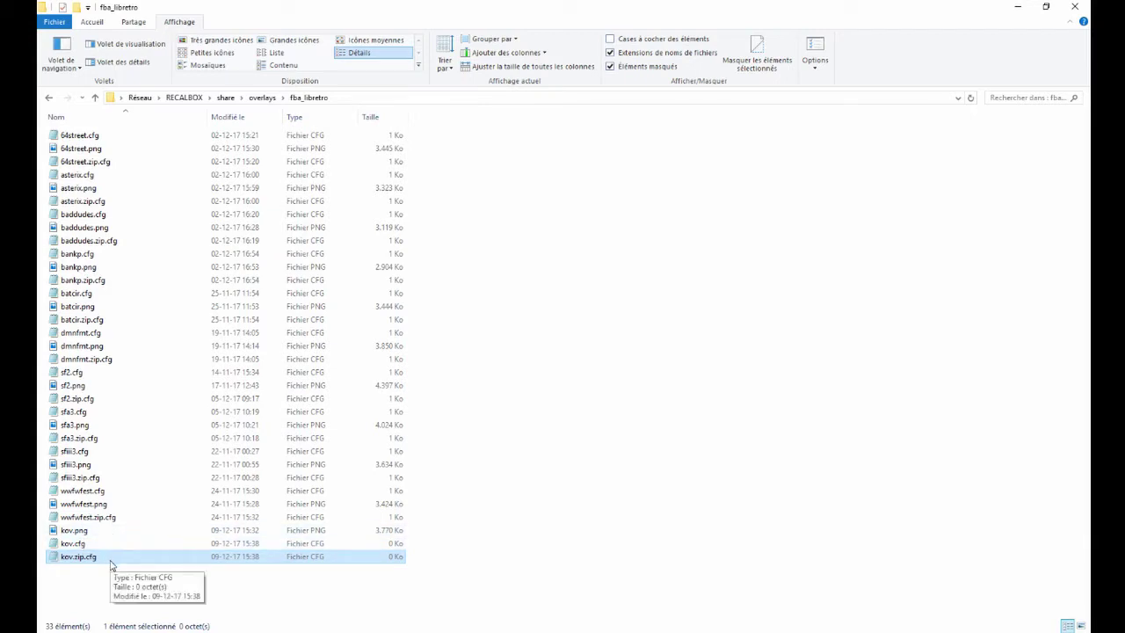
# Copy the entire contents of 64street.cfg and paste them into the empty kov.cfg.
pyautogui.doubleClick(82, 139)
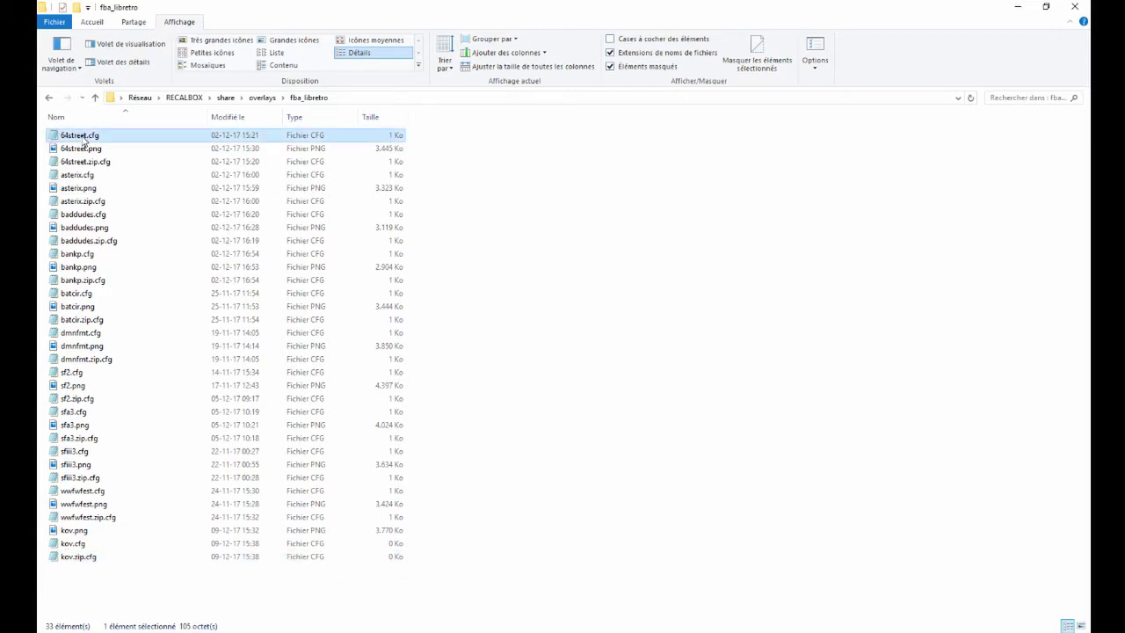
pyautogui.hotkey('ctrl', 'a')
pyautogui.hotkey('ctrl', 'c')
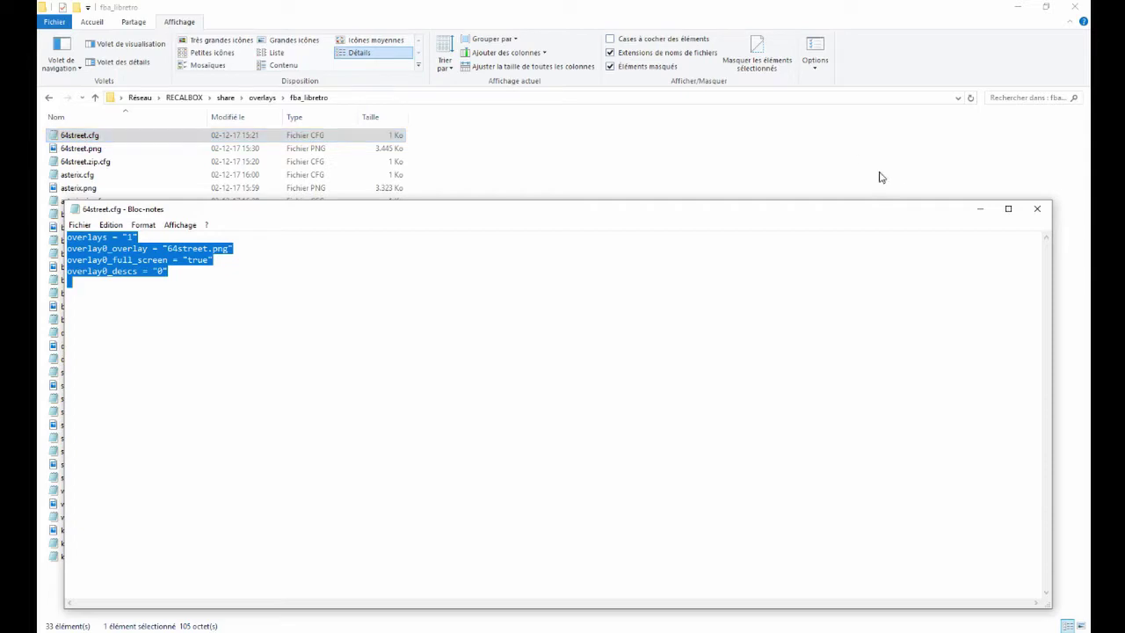
pyautogui.click(1038, 209)
pyautogui.doubleClick(81, 543)
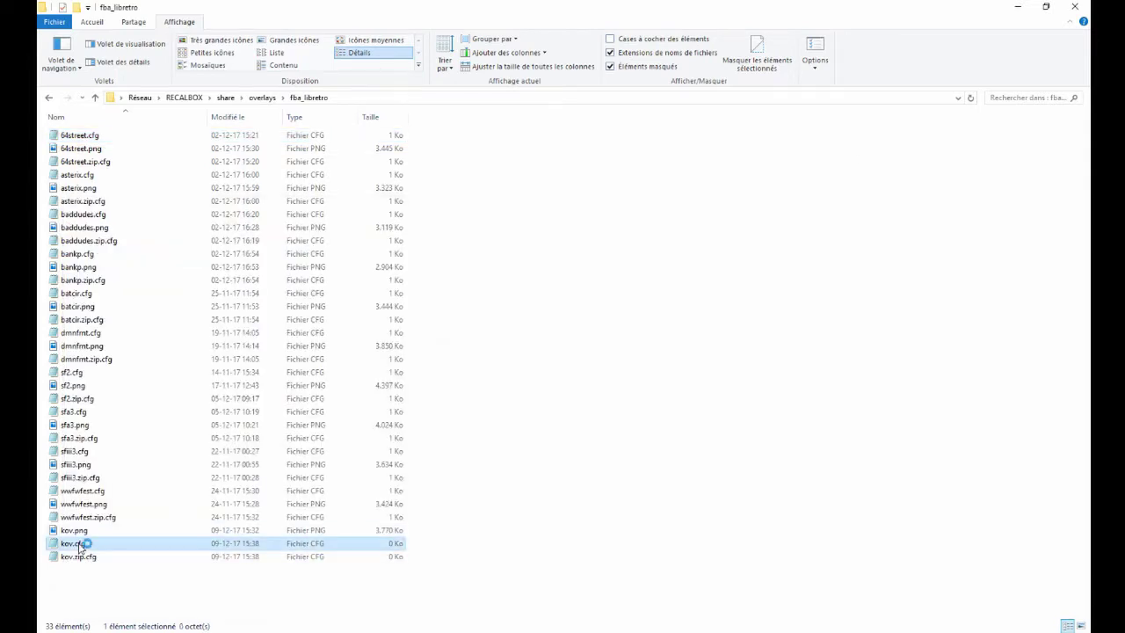
pyautogui.hotkey('ctrl', 'v')
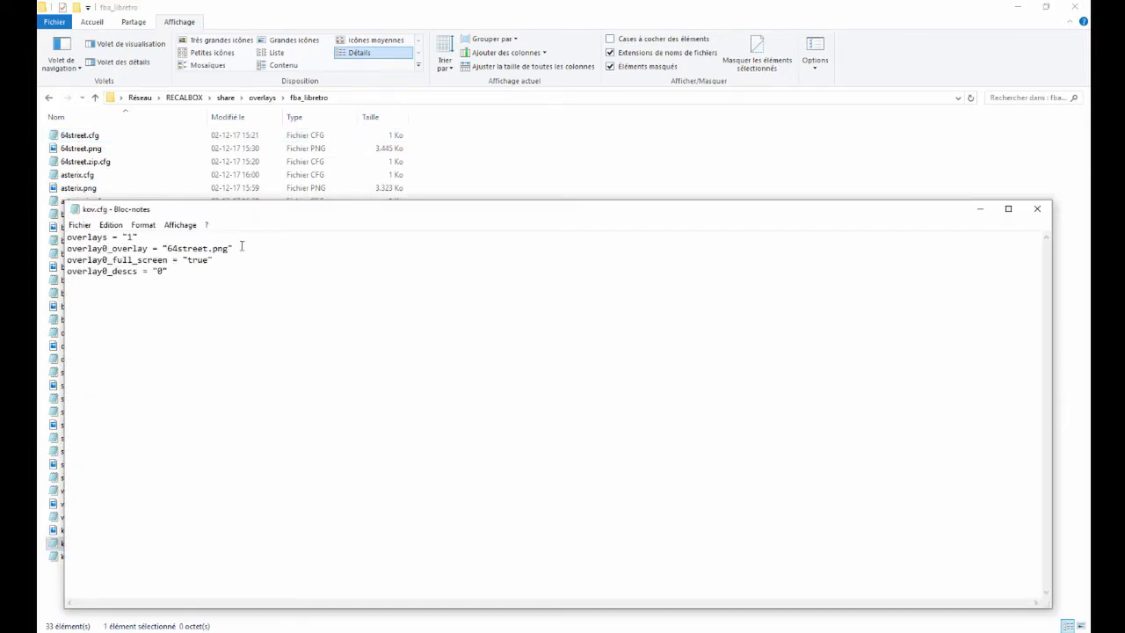
# Set overlay0_overlay to "kov.png" in kov.cfg, then close the file and save the changes.
pyautogui.moveTo(167, 249); pyautogui.dragTo(209, 250)
pyautogui.write('kov')
pyautogui.click(1037, 209)
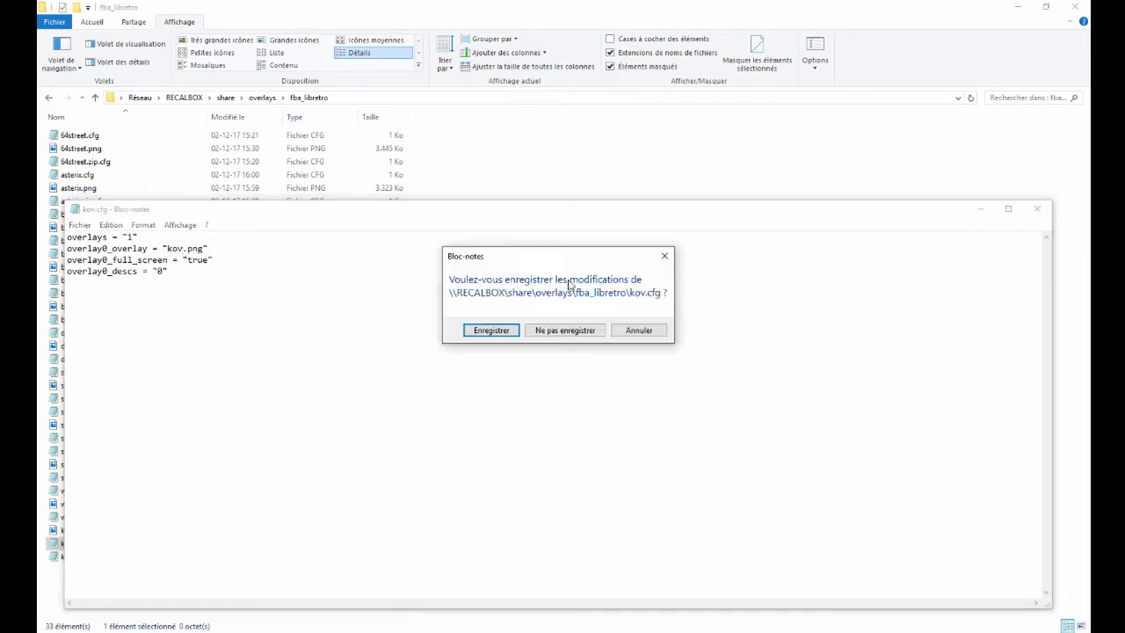
pyautogui.click(466, 329)
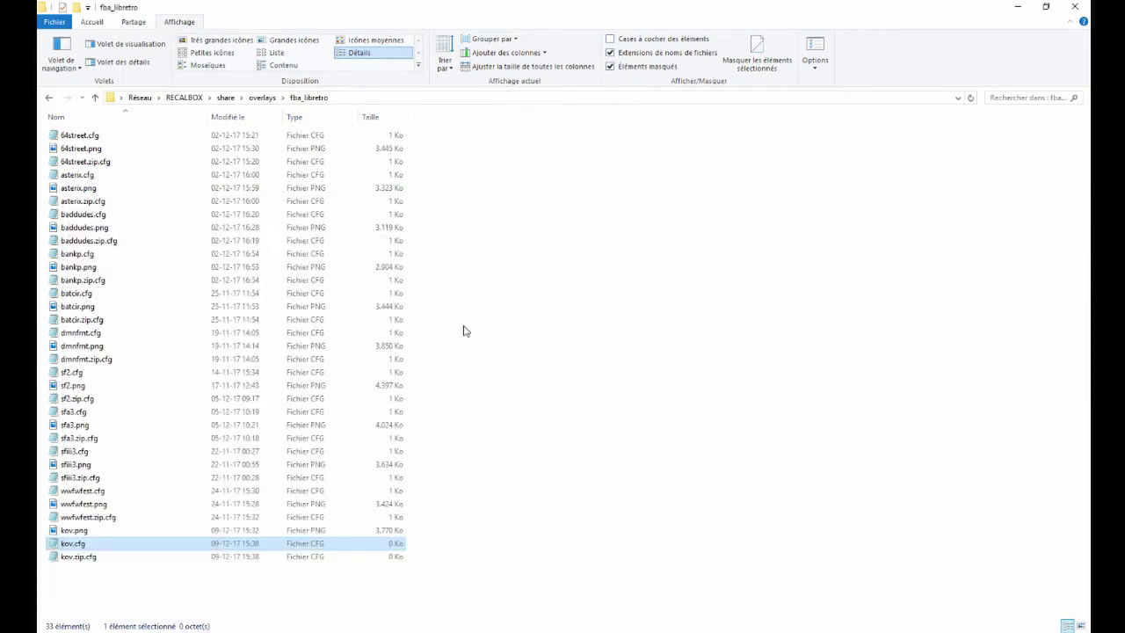
# Copy the input_overlay line from 64street.zip.cfg and paste it into the empty kov.zip.cfg.
pyautogui.click(91, 164)
pyautogui.doubleClick(91, 163)
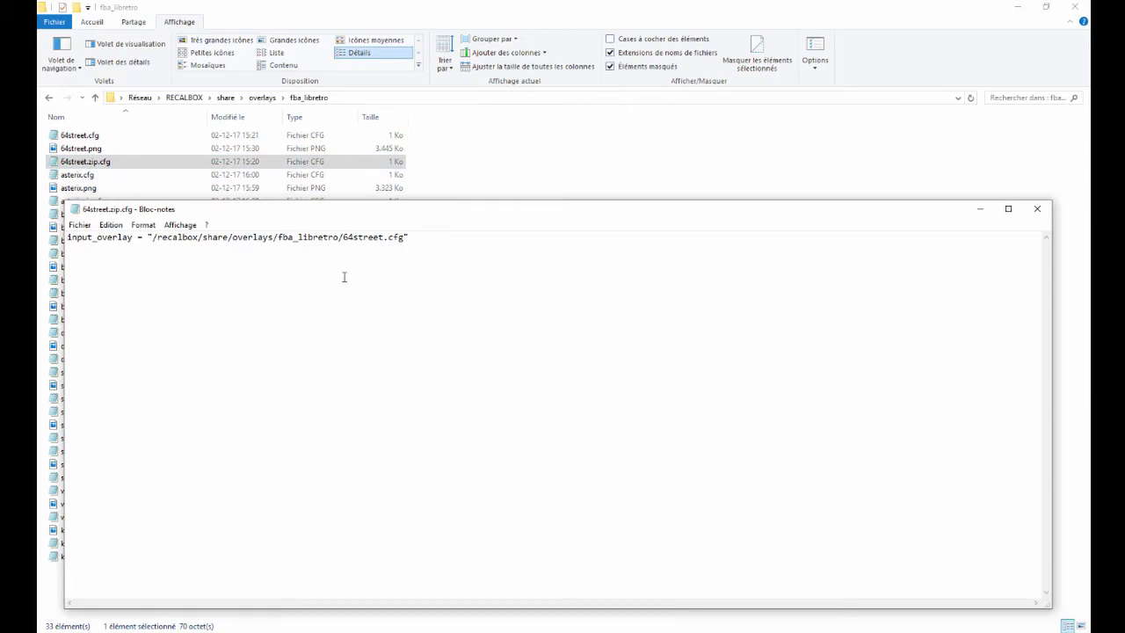
pyautogui.hotkey('ctrl', 'a')
pyautogui.hotkey('ctrl', 'c')
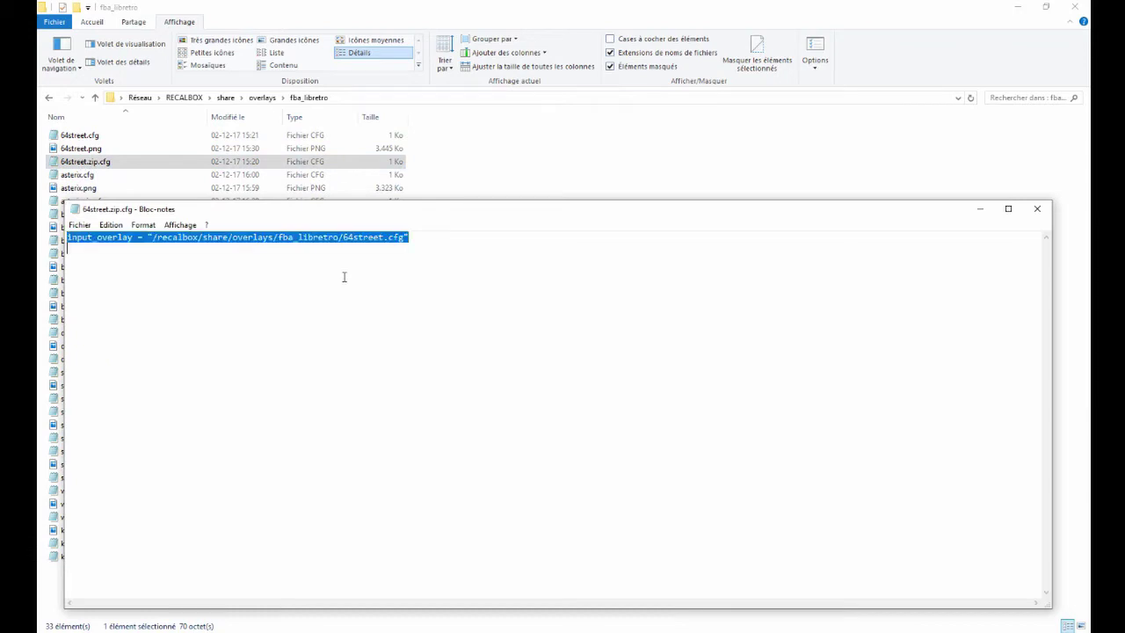
pyautogui.click(1037, 208)
pyautogui.doubleClick(83, 557)
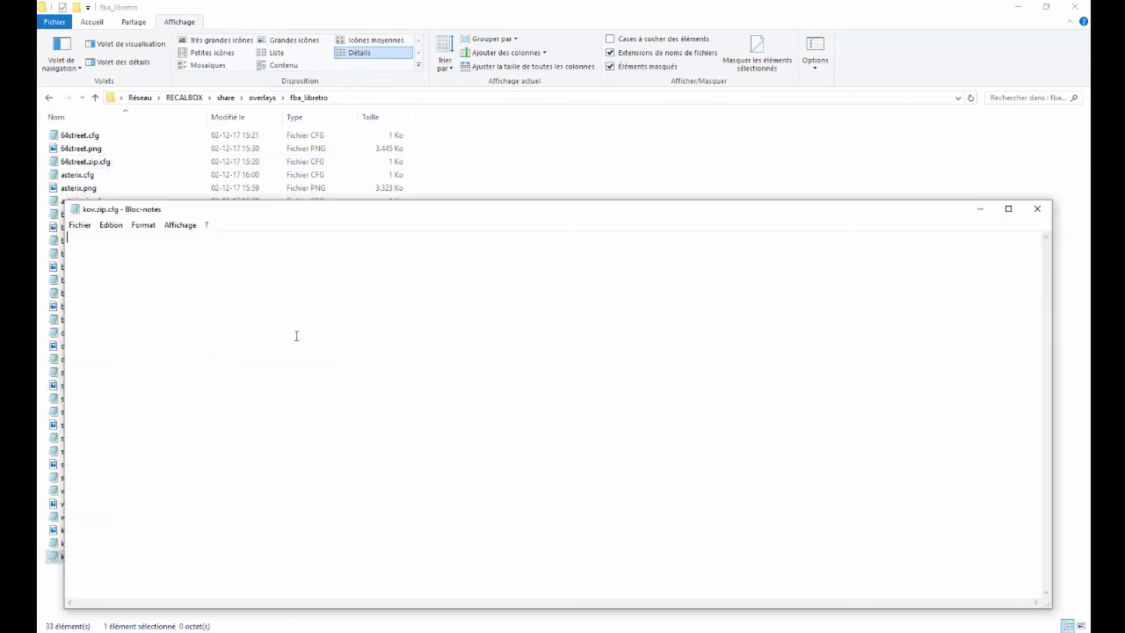
pyautogui.hotkey('ctrl', 'v')
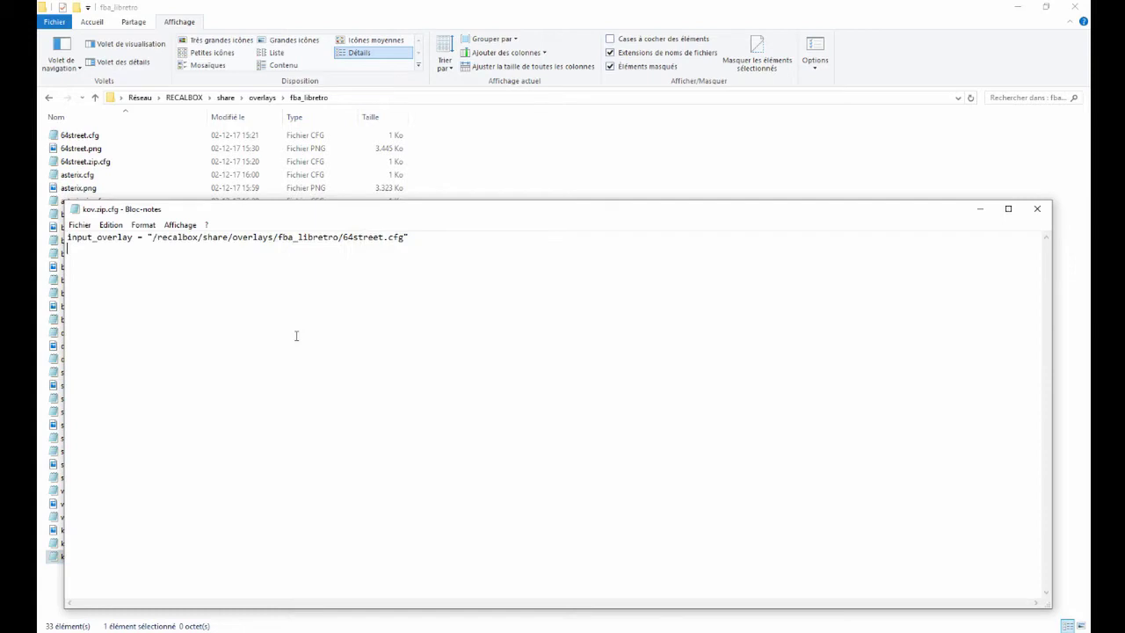
# Change the file name in the input_overlay path of kov.zip.cfg to kov.cfg, then close and save the file.
pyautogui.click(359, 244)
pyautogui.hotkey('shift', 'End')
pyautogui.click(344, 235)
pyautogui.moveTo(345, 233); pyautogui.dragTo(384, 232)
pyautogui.press('BackSpace')
pyautogui.write('kov')
pyautogui.click(1037, 208)
pyautogui.click(492, 331)
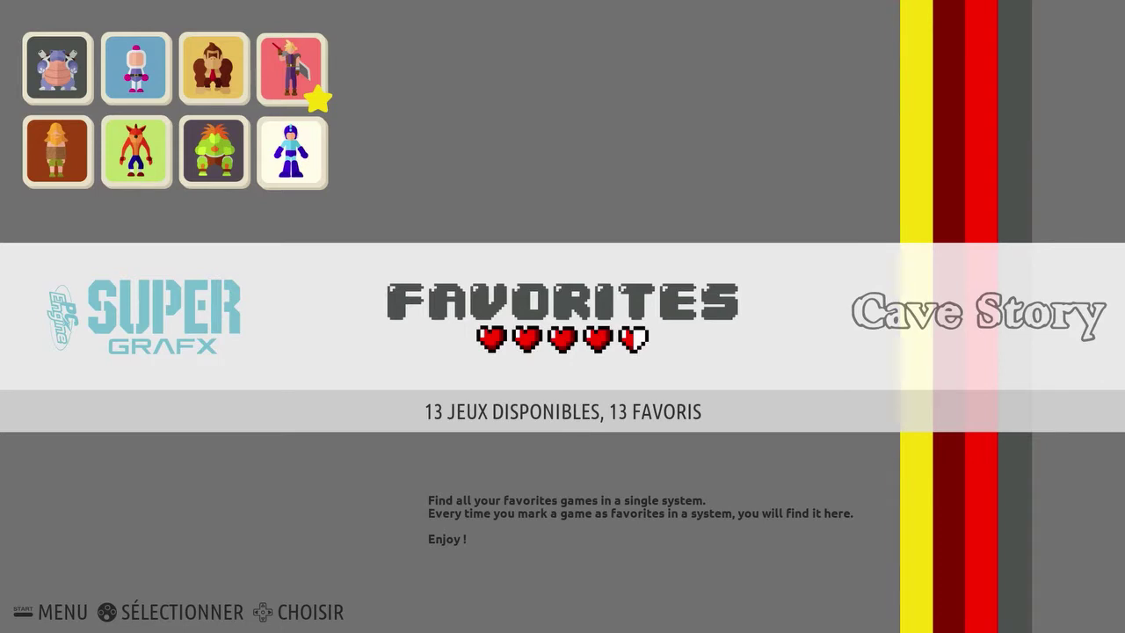
# Switch to Recalbox's EmulationStation and review the game options, including game format, smoothing, shaders and integer scale, then close the menus.
pyautogui.press('Return')
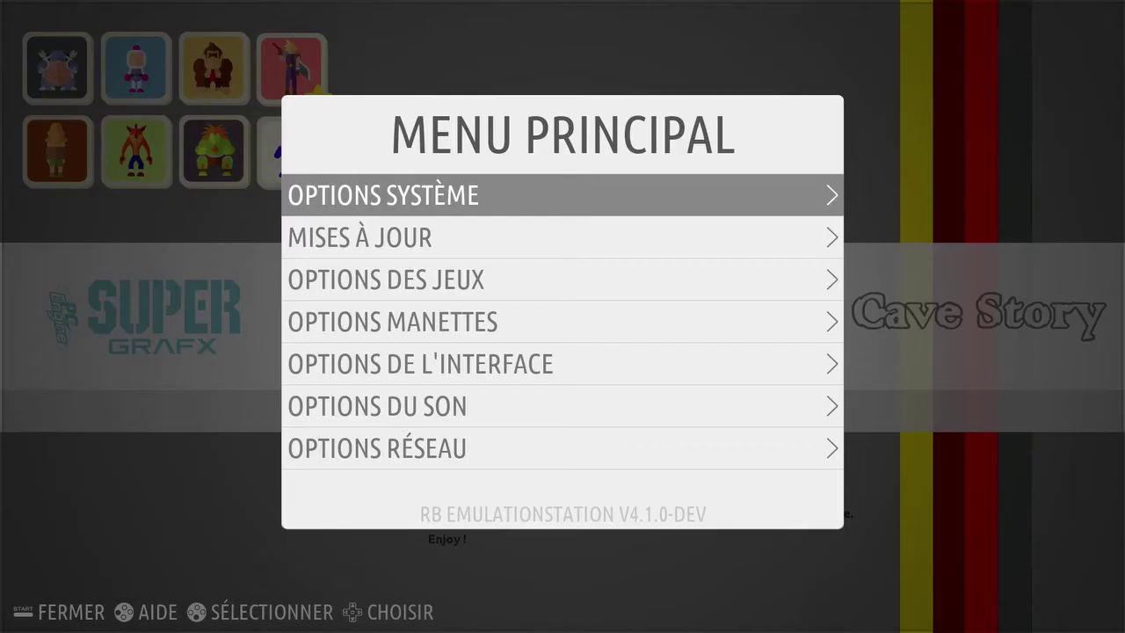
pyautogui.press('Down')
pyautogui.press('Down')
pyautogui.press('Return')
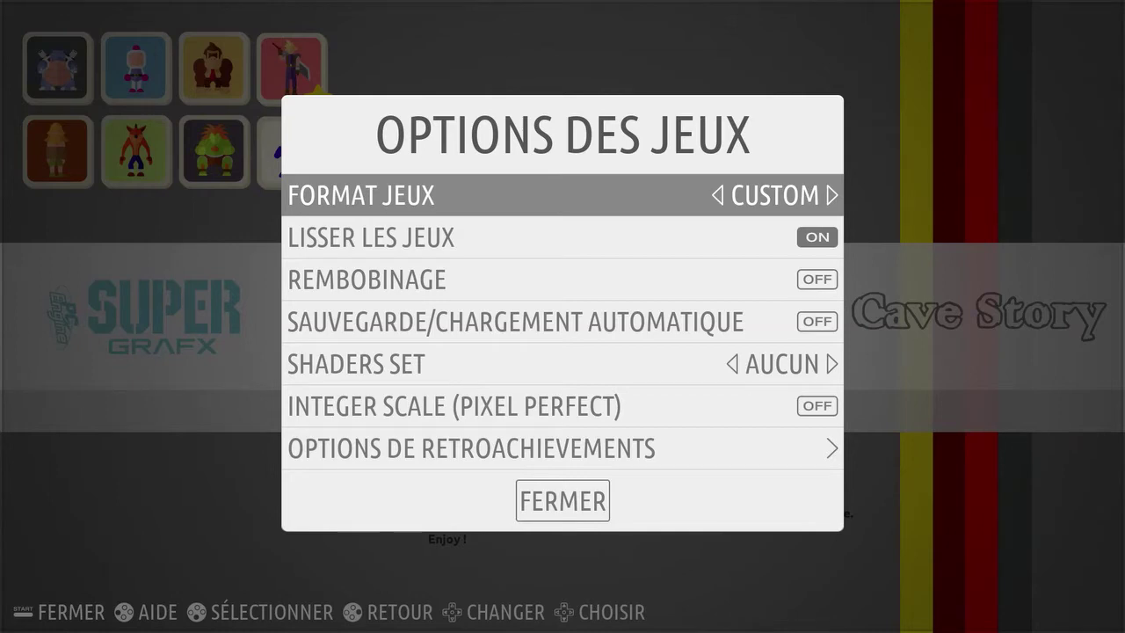
pyautogui.press('Down')
pyautogui.press('Down')
pyautogui.press('Down')
pyautogui.press('Down')
pyautogui.press('Down')
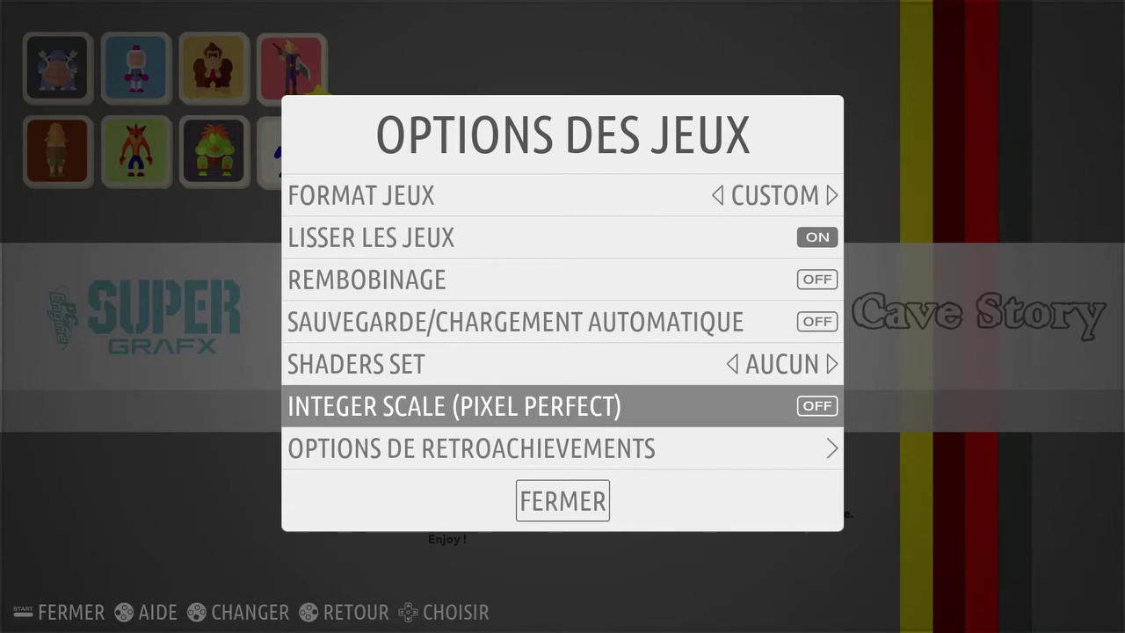
pyautogui.press('Down')
pyautogui.press('Down')
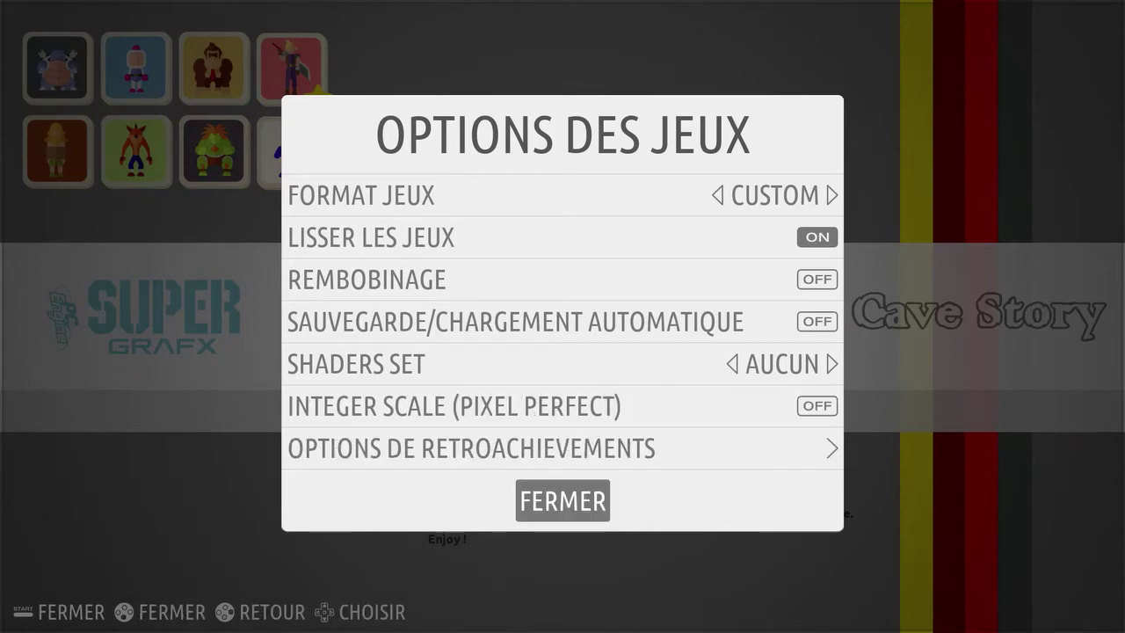
pyautogui.press('Return')
pyautogui.press('Escape')
# Go to the FBA Libretro system and open its game list.
pyautogui.press('Right')
pyautogui.press('Right')
pyautogui.press('Right')
pyautogui.press('Right')
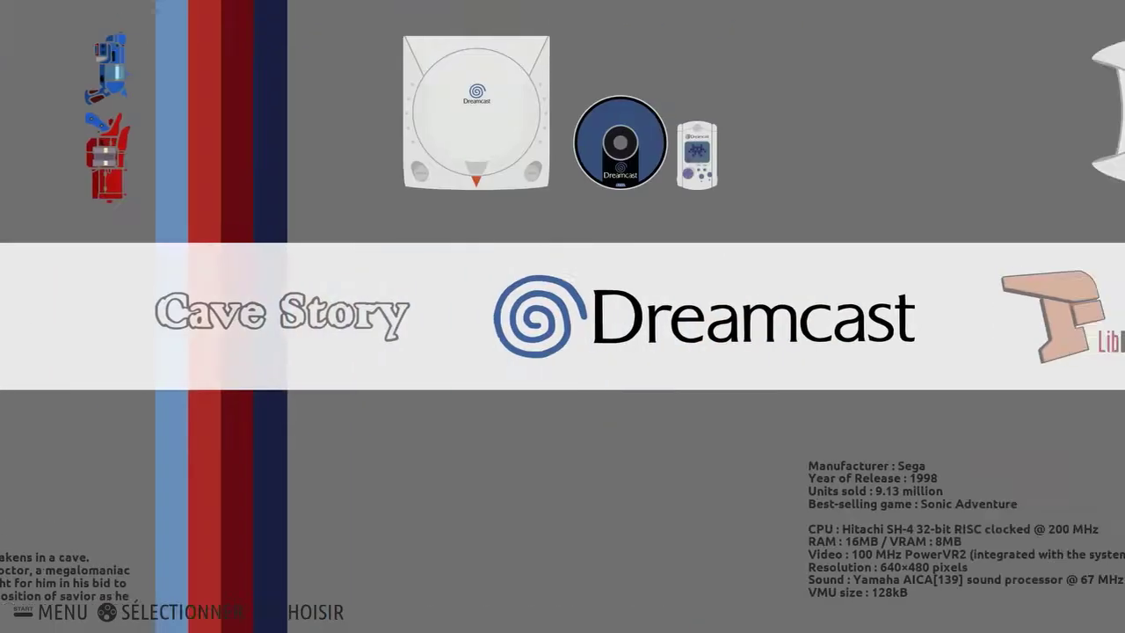
pyautogui.press('Left')
pyautogui.press('Return')
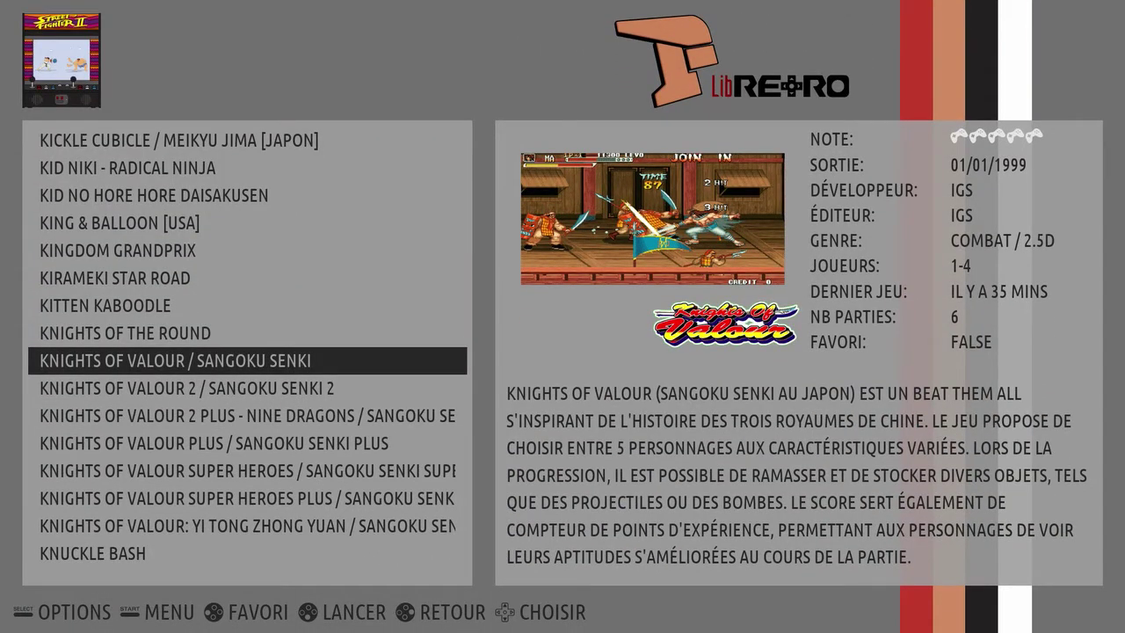
# Open the game data for Knights of Valour / Sangoku Senki, examine its emulator, core and ratio settings, and close the options without changes.
pyautogui.press('space')
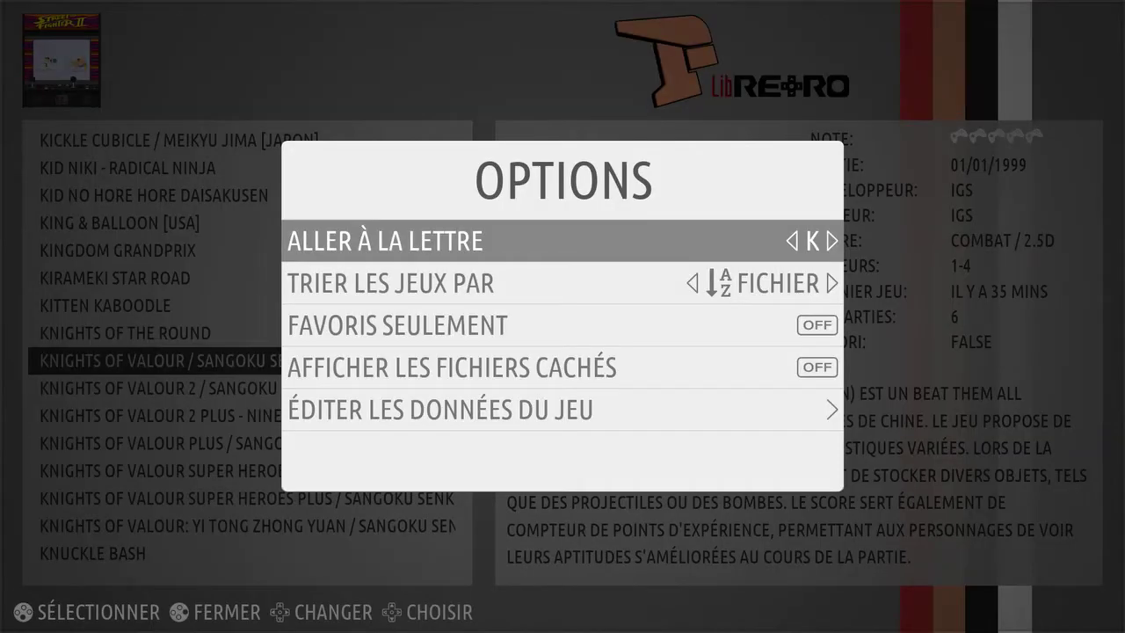
pyautogui.press('Down')
pyautogui.press('Down')
pyautogui.press('Down')
pyautogui.press('Down')
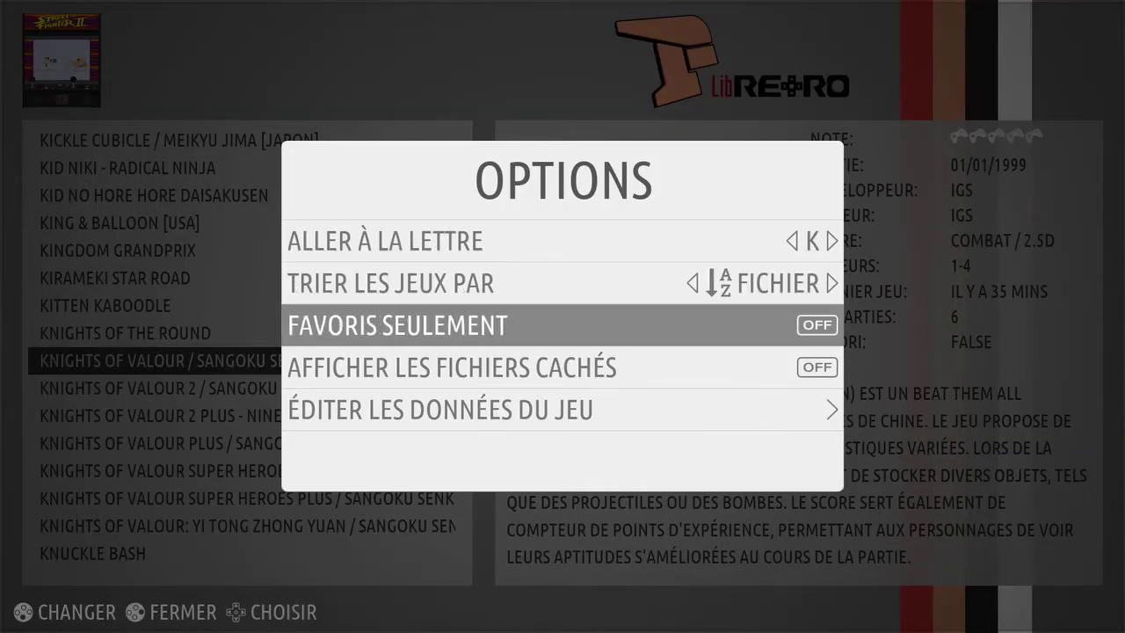
pyautogui.press('Return')
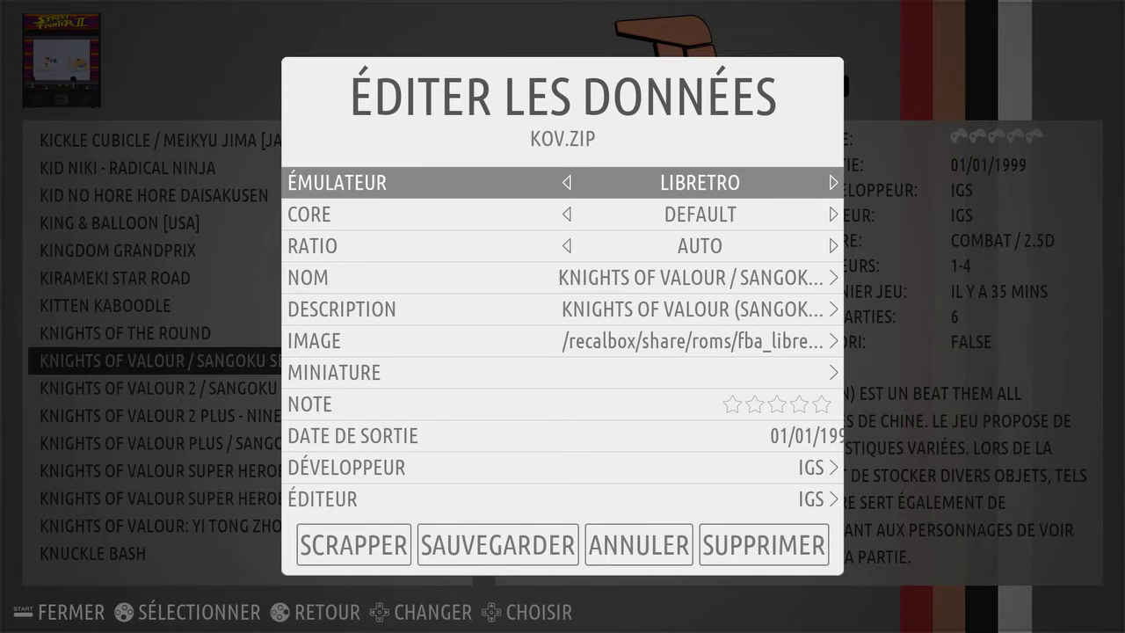
pyautogui.press('Escape')
pyautogui.press('Return')
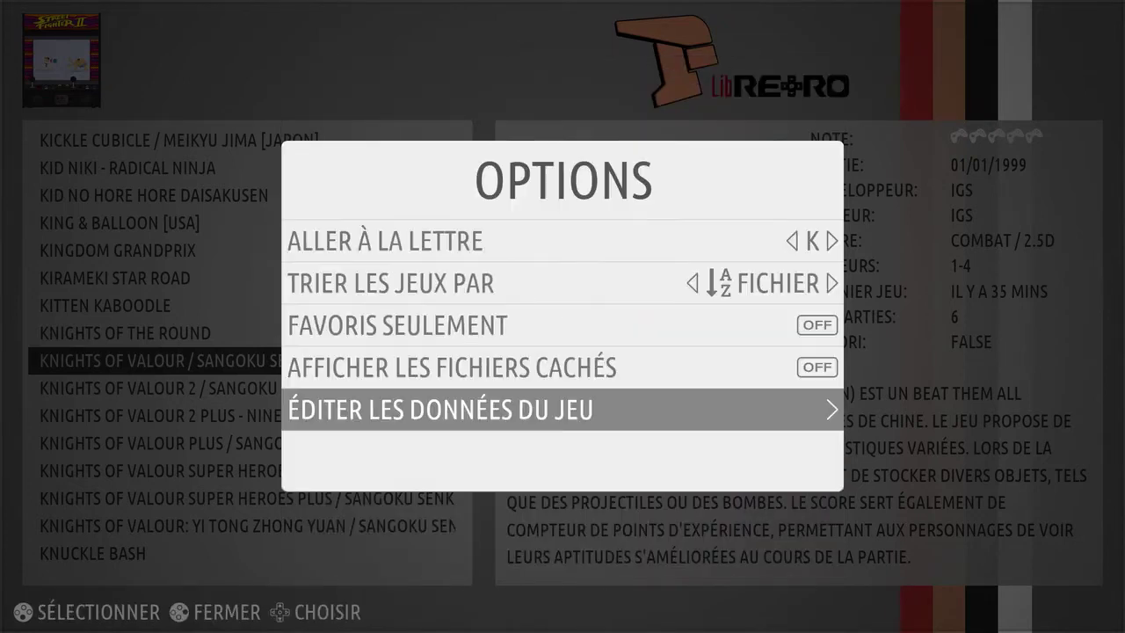
pyautogui.press('Escape')
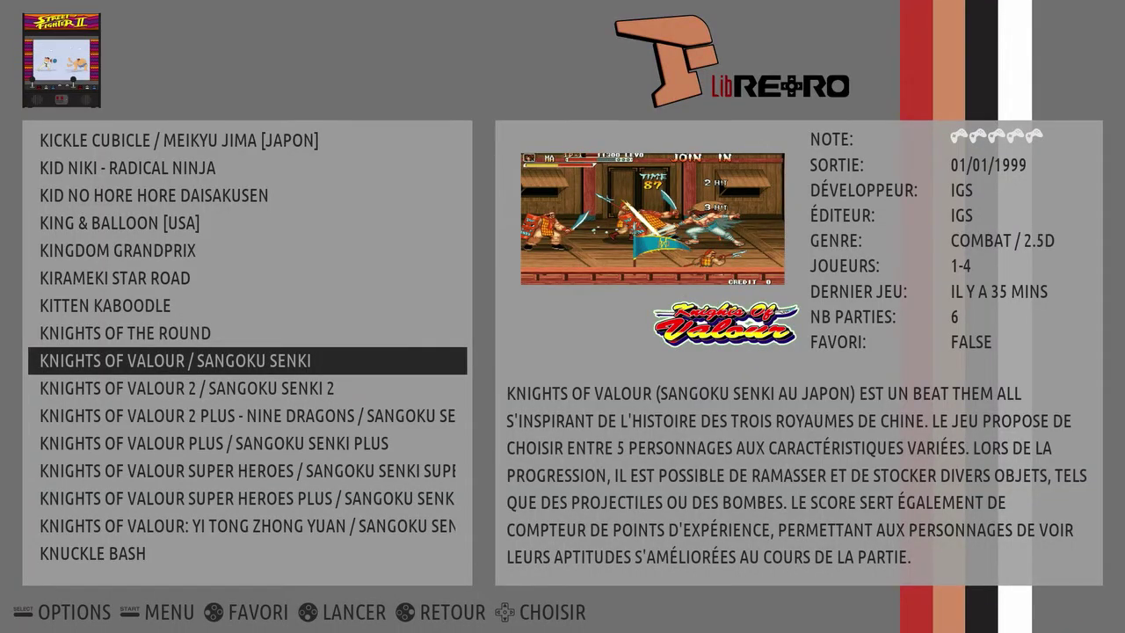
# Launch Knights of Valour / Sangoku Senki and bring up the RetroArch quick menu.
pyautogui.press('Return')
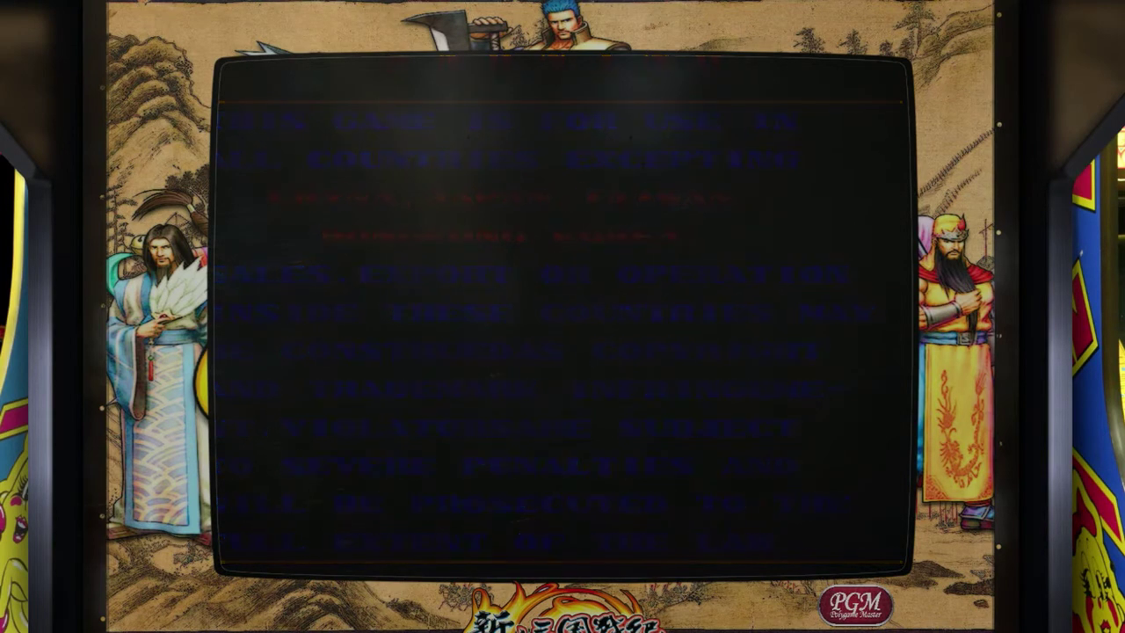
pyautogui.press('F1')
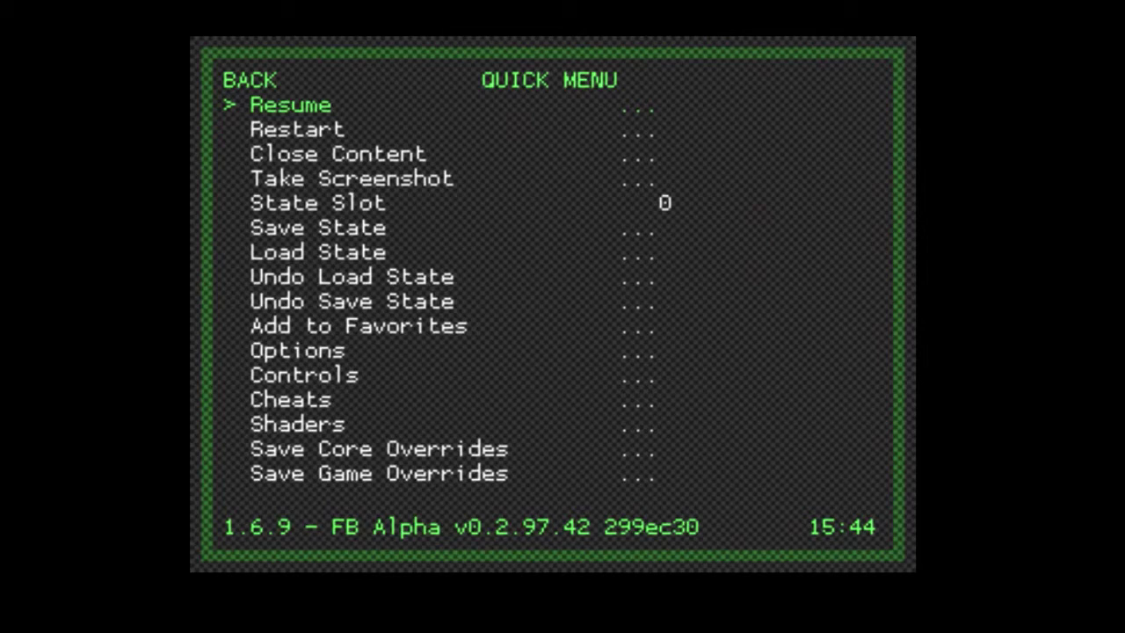
# Load the crt-pi.glslp shader preset for the running game and return to the quick menu.
pyautogui.press('Down')
pyautogui.press('Down')
pyautogui.press('Down')
pyautogui.press('Down')
pyautogui.press('Down')
pyautogui.press('Down')
pyautogui.press('Down')
pyautogui.press('Down')
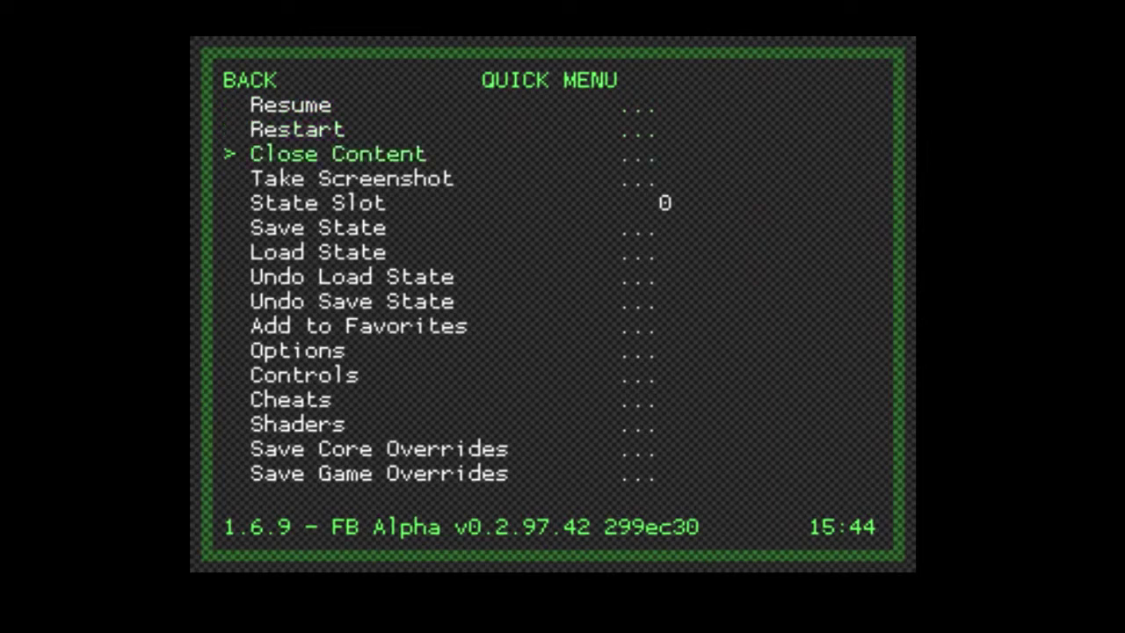
pyautogui.press('Down')
pyautogui.press('Down')
pyautogui.press('Down')
pyautogui.press('Down')
pyautogui.press('Down')
pyautogui.press('Down')
pyautogui.press('Up')
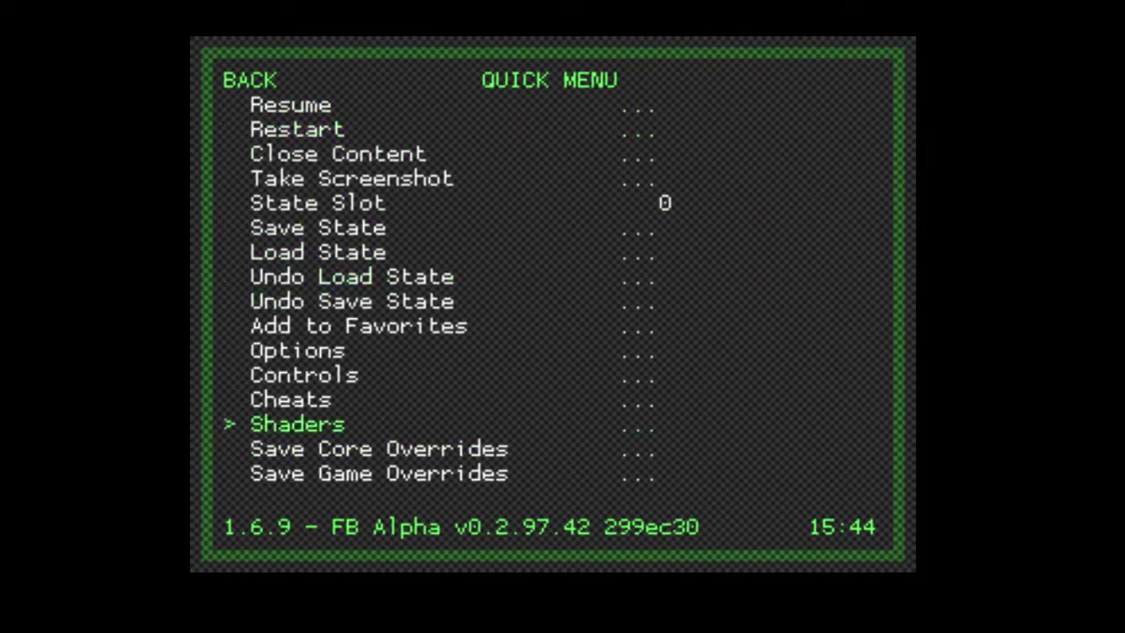
pyautogui.press('Return')
pyautogui.press('Down')
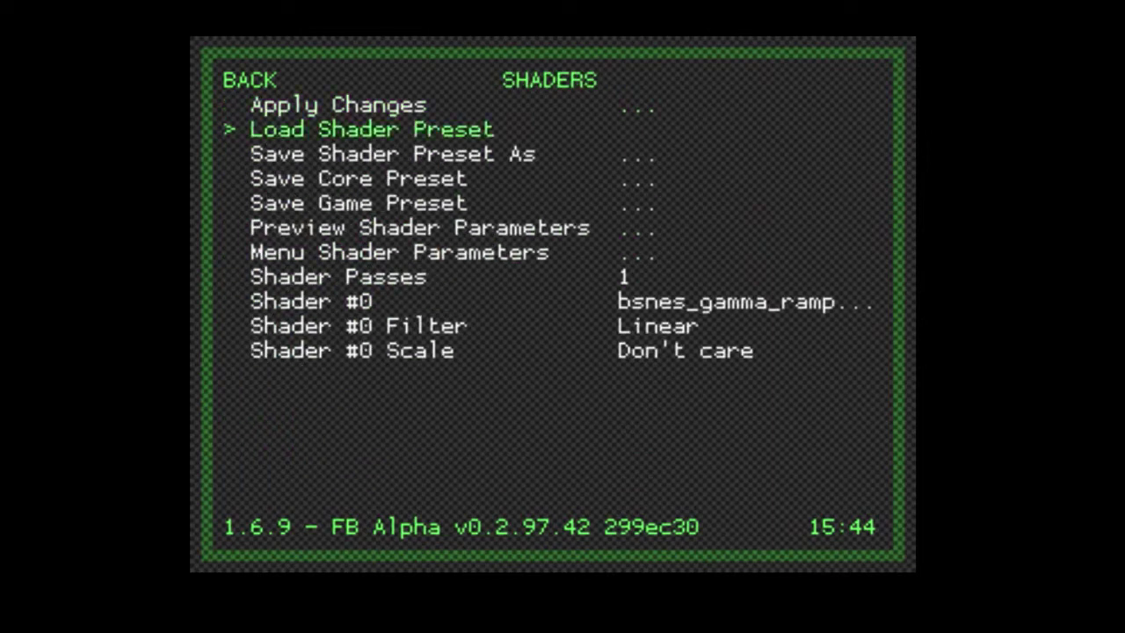
pyautogui.press('Return')
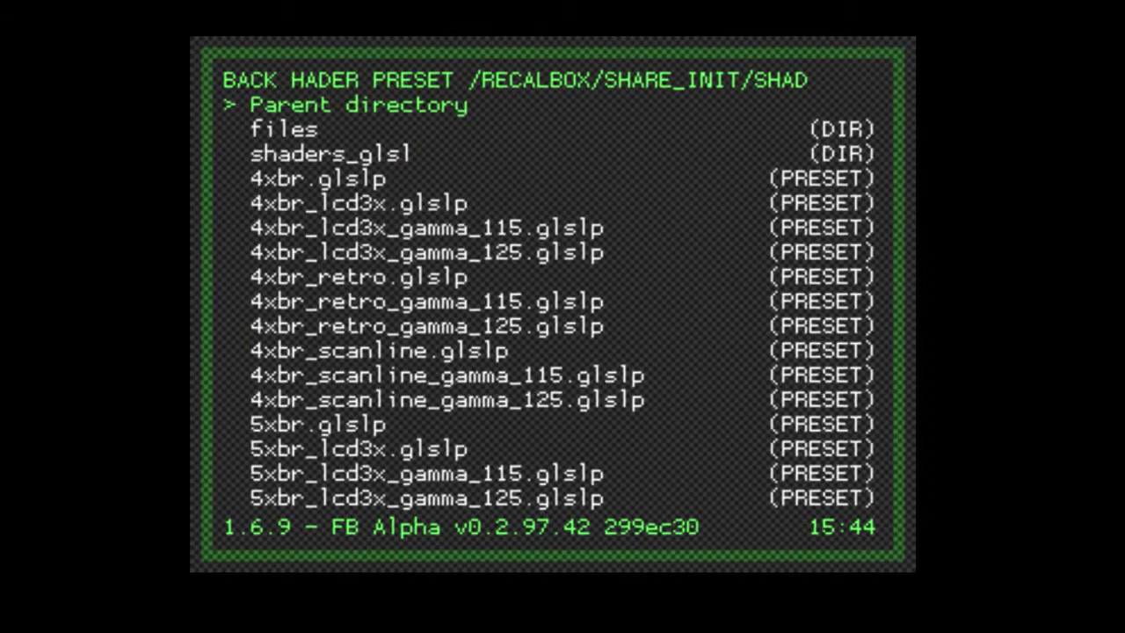
pyautogui.press('Down')
pyautogui.press('Down')
pyautogui.press('Down')
pyautogui.press('Down')
pyautogui.press('Down')
pyautogui.press('Down')
pyautogui.press('Down')
pyautogui.press('Down')
pyautogui.press('Down')
pyautogui.press('Down')
pyautogui.press('Down')
pyautogui.press('Down')
pyautogui.press('Down')
pyautogui.press('Down')
pyautogui.press('Down')
pyautogui.press('Down')
pyautogui.press('Down')
pyautogui.press('Down')
pyautogui.press('Down')
pyautogui.press('Down')
pyautogui.press('Down')
pyautogui.press('Down')
pyautogui.press('Down')
pyautogui.press('Down')
pyautogui.press('Down')
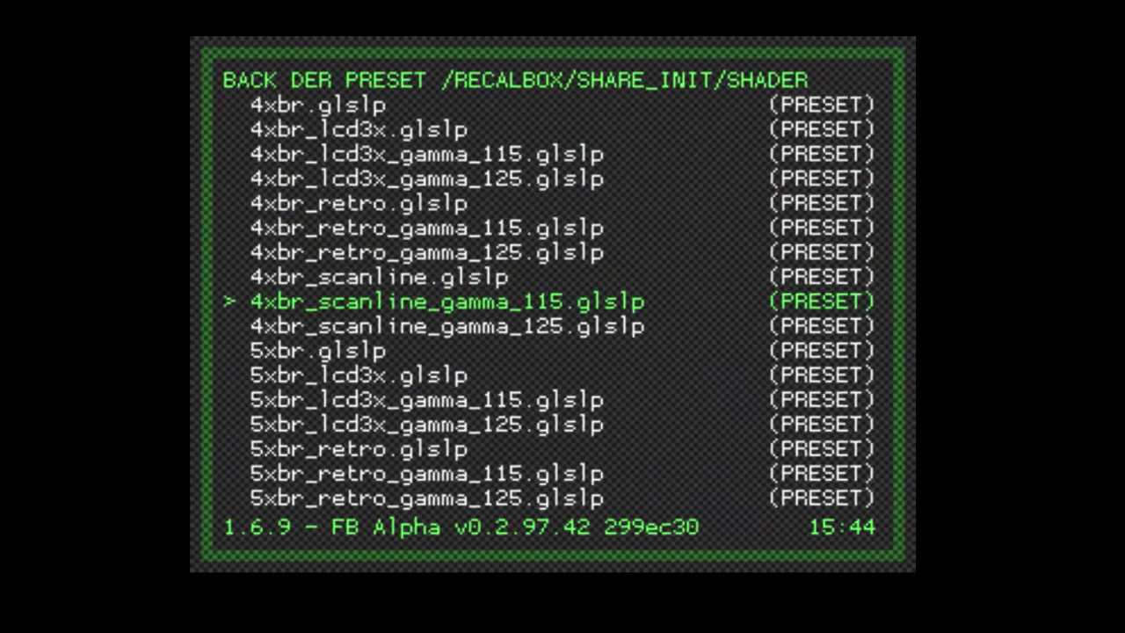
pyautogui.press('Down')
pyautogui.press('Down')
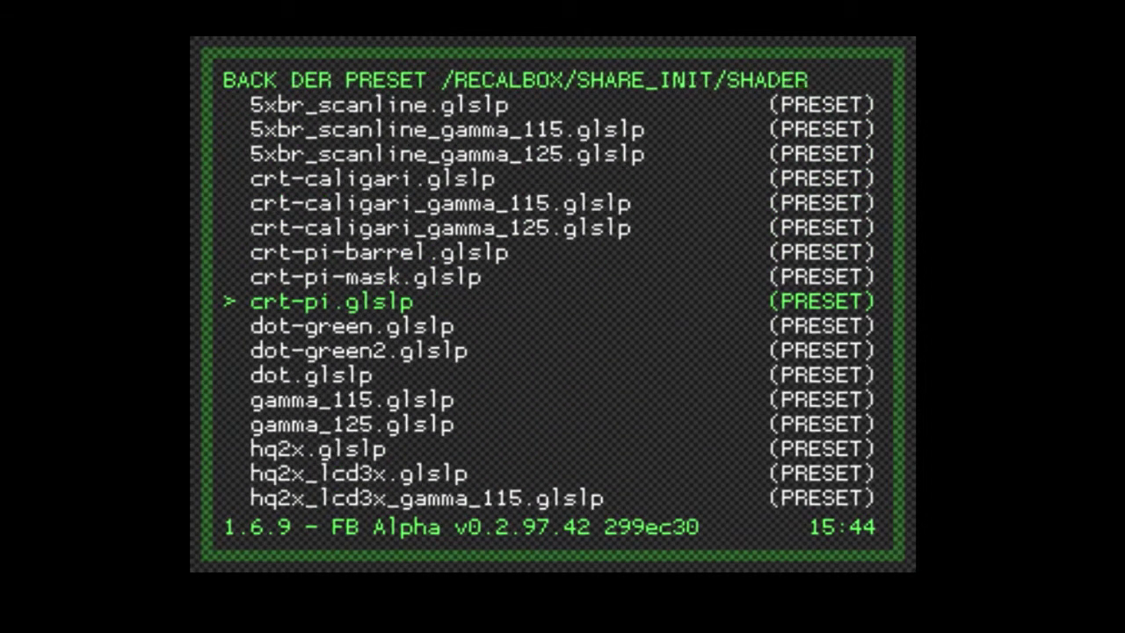
pyautogui.press('Return')
pyautogui.press('Up')
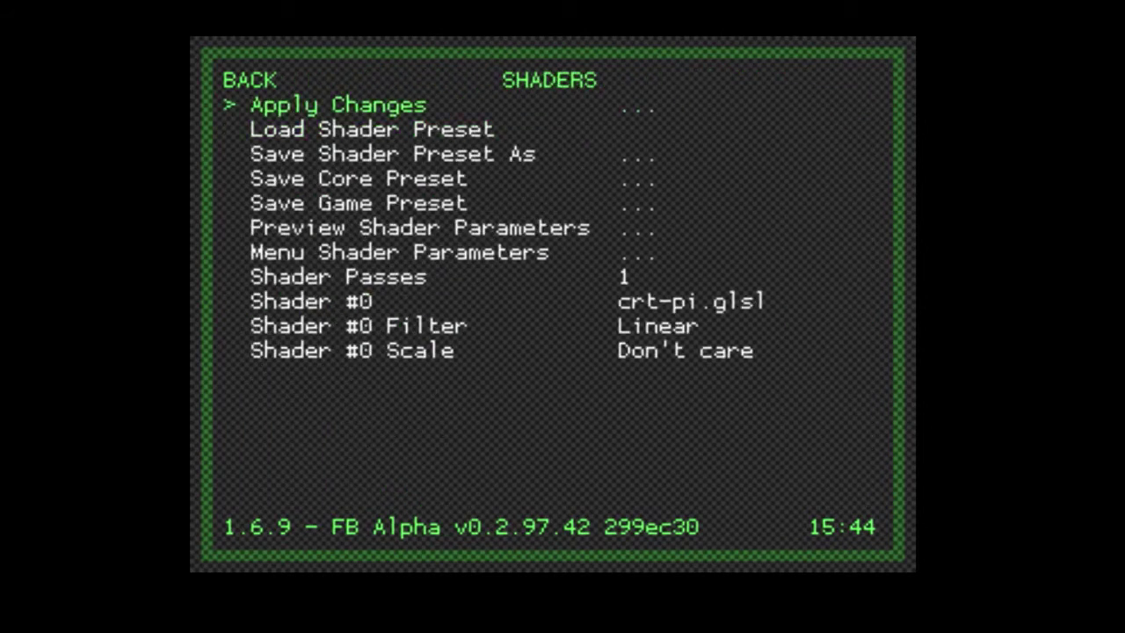
pyautogui.press('BackSpace')
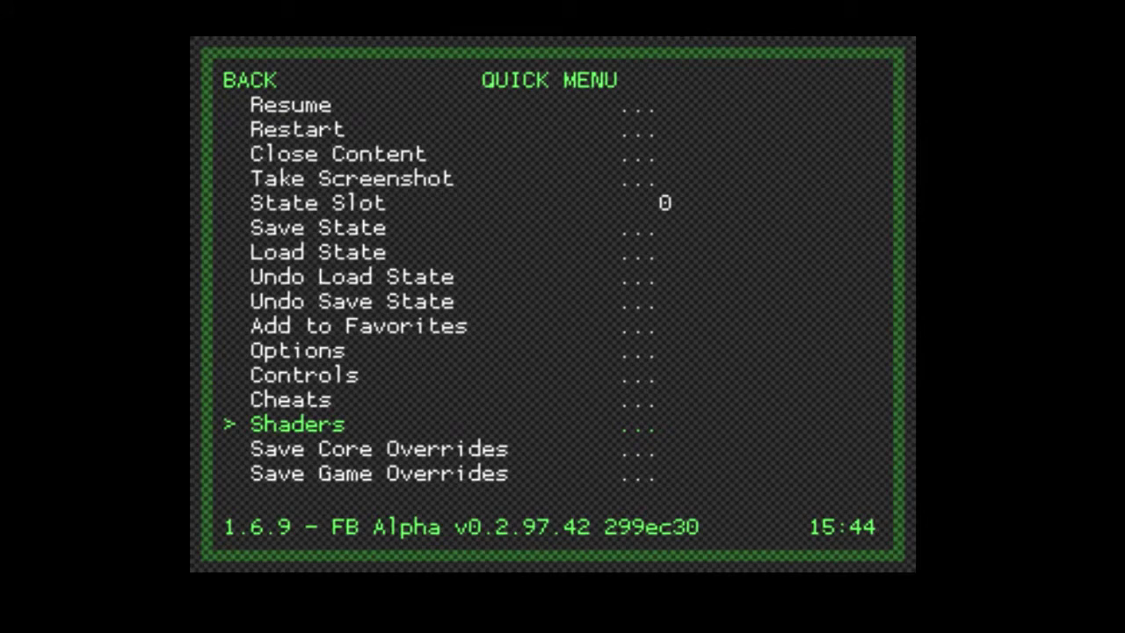
# Set Hide Overlay In Menu to OFF in RetroArch's onscreen overlay settings.
pyautogui.press('Up')
pyautogui.press('Up')
pyautogui.press('BackSpace')
pyautogui.press('Down')
pyautogui.press('Down')
pyautogui.press('Down')
pyautogui.press('Down')
pyautogui.press('Down')
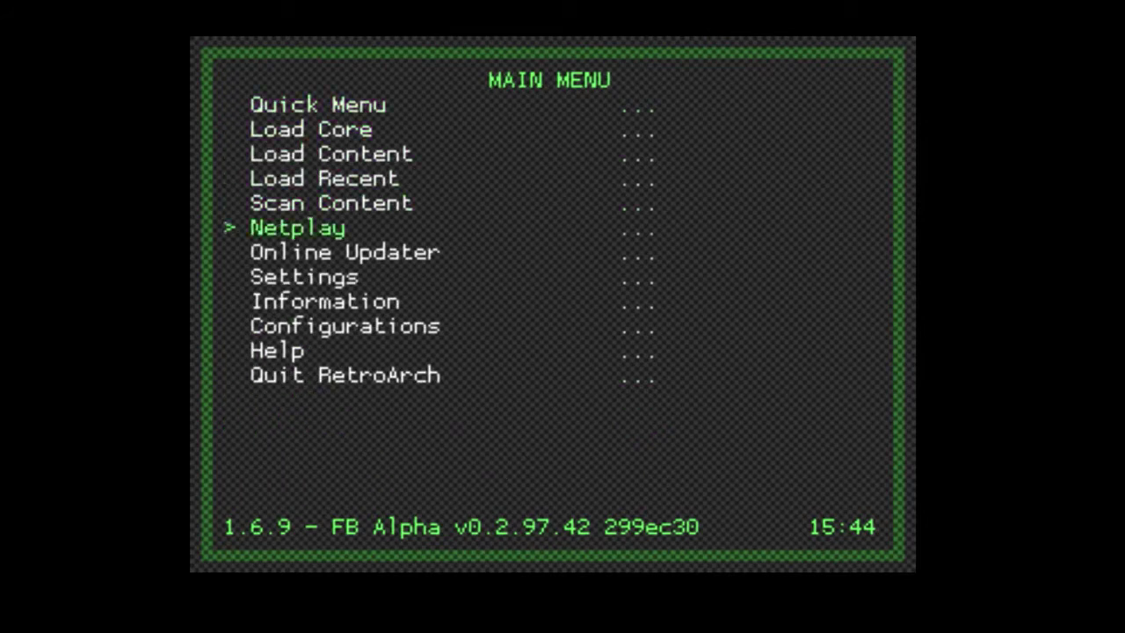
pyautogui.press('Down')
pyautogui.press('Down')
pyautogui.press('Return')
pyautogui.press('Down')
pyautogui.press('Down')
pyautogui.press('Down')
pyautogui.press('Down')
pyautogui.press('Down')
pyautogui.press('Down')
pyautogui.press('Down')
pyautogui.press('Down')
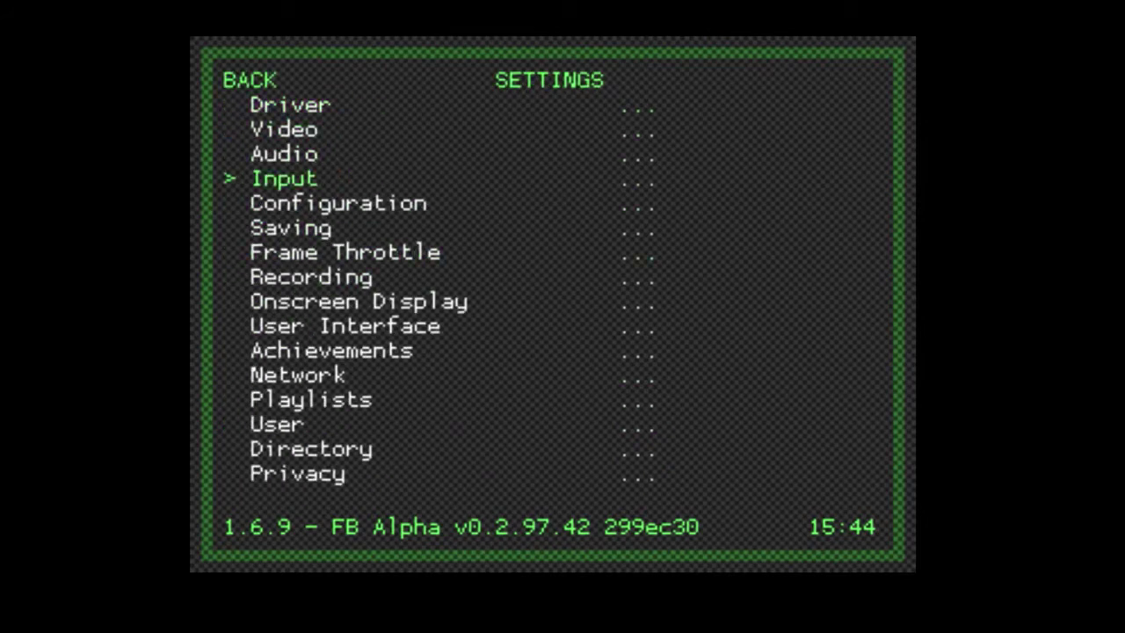
pyautogui.press('Return')
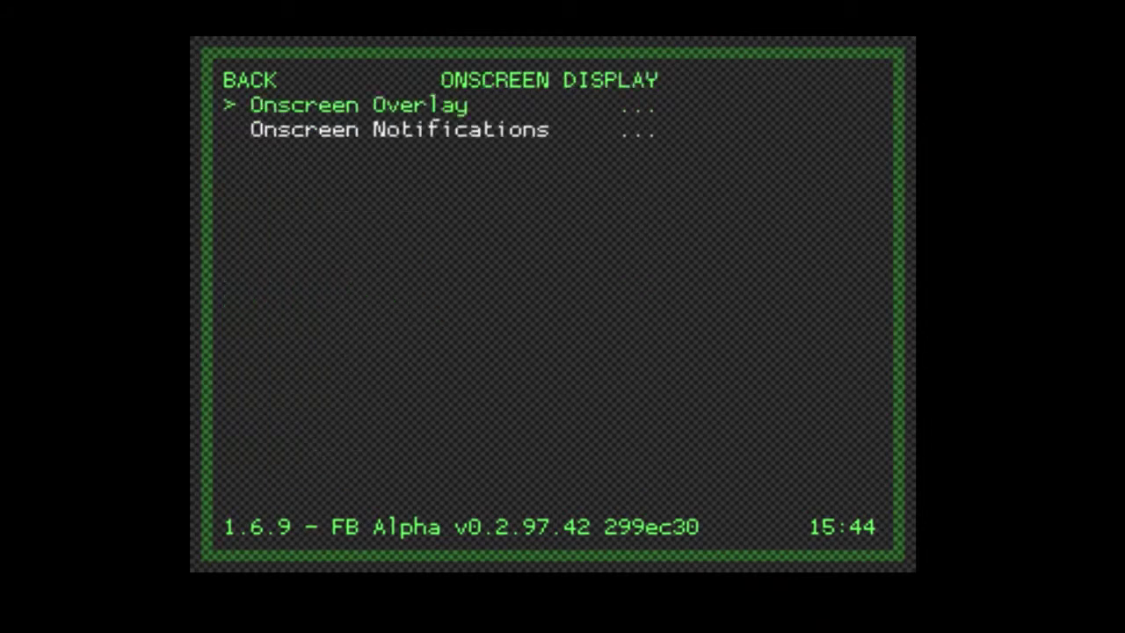
pyautogui.press('Return')
pyautogui.press('Down')
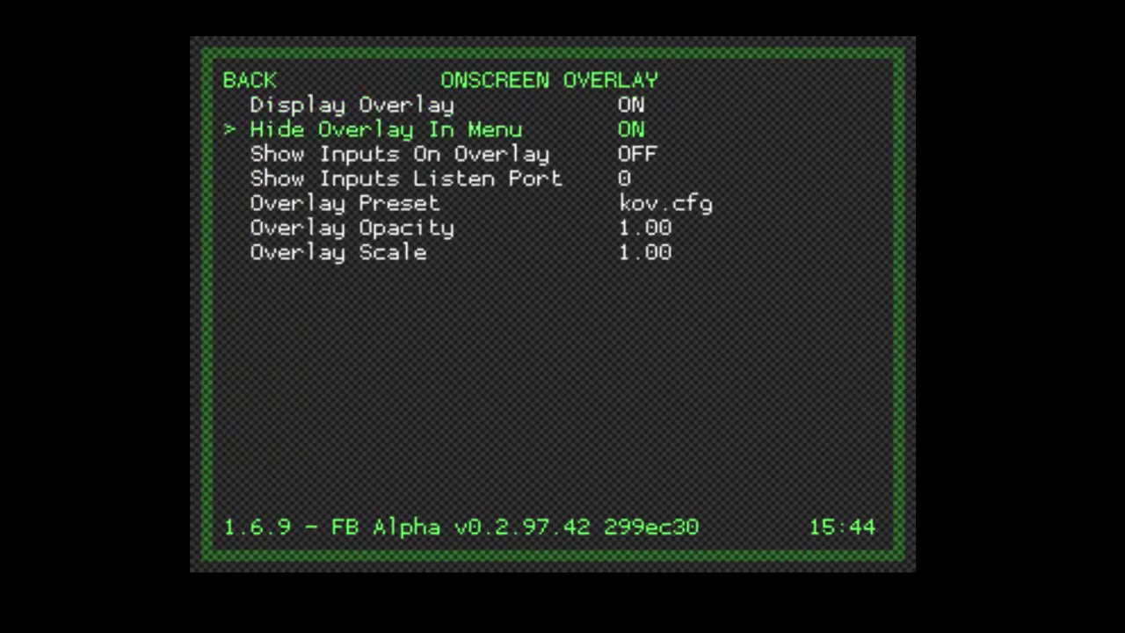
pyautogui.press('Right')
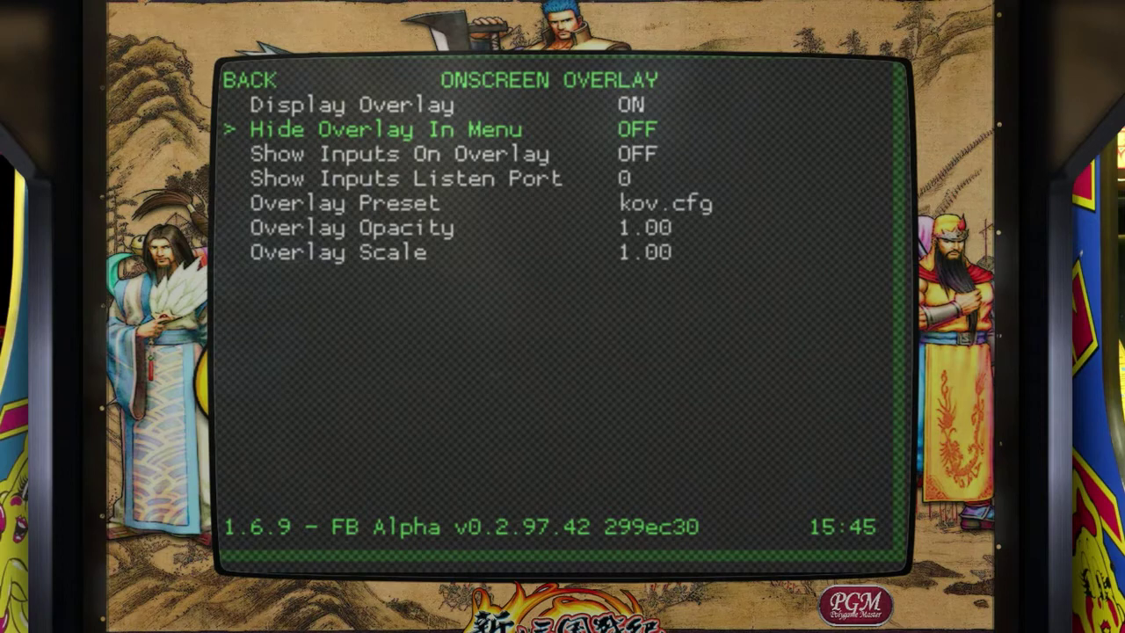
# Lower the overlay opacity to 0.70.
pyautogui.press('Down')
pyautogui.press('Down')
pyautogui.press('Down')
pyautogui.press('Down')
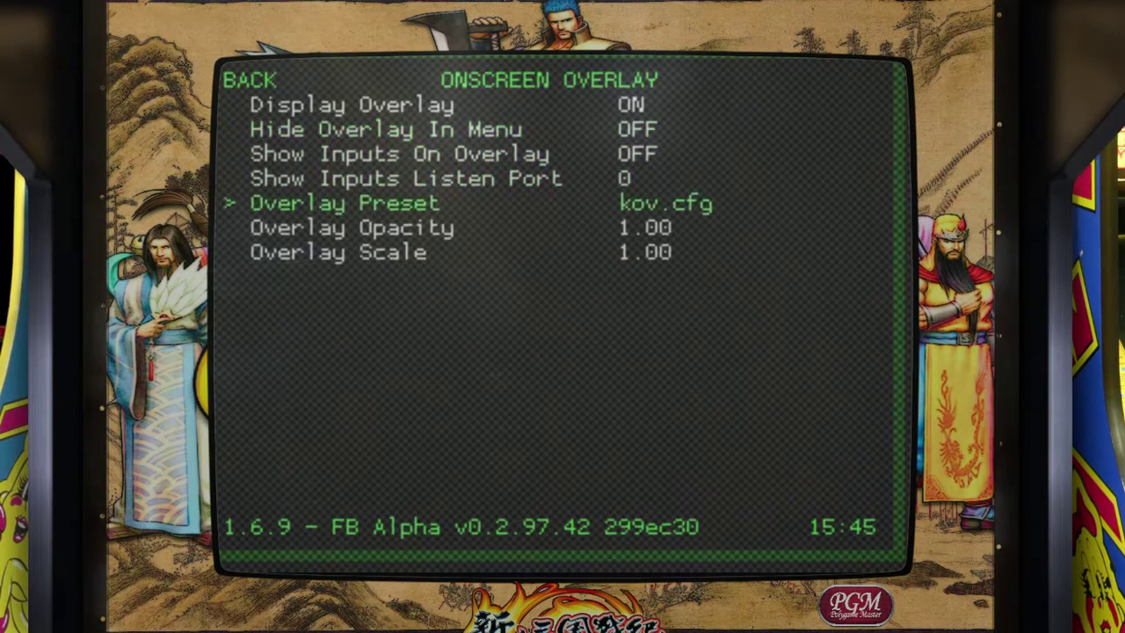
pyautogui.press('Left')
pyautogui.press('Left')
pyautogui.press('Left')
pyautogui.press('Left')
pyautogui.press('Left')
pyautogui.press('Left')
pyautogui.press('Left')
pyautogui.press('Left')
pyautogui.press('Left')
pyautogui.press('Left')
pyautogui.press('Left')
pyautogui.press('Left')
pyautogui.press('Left')
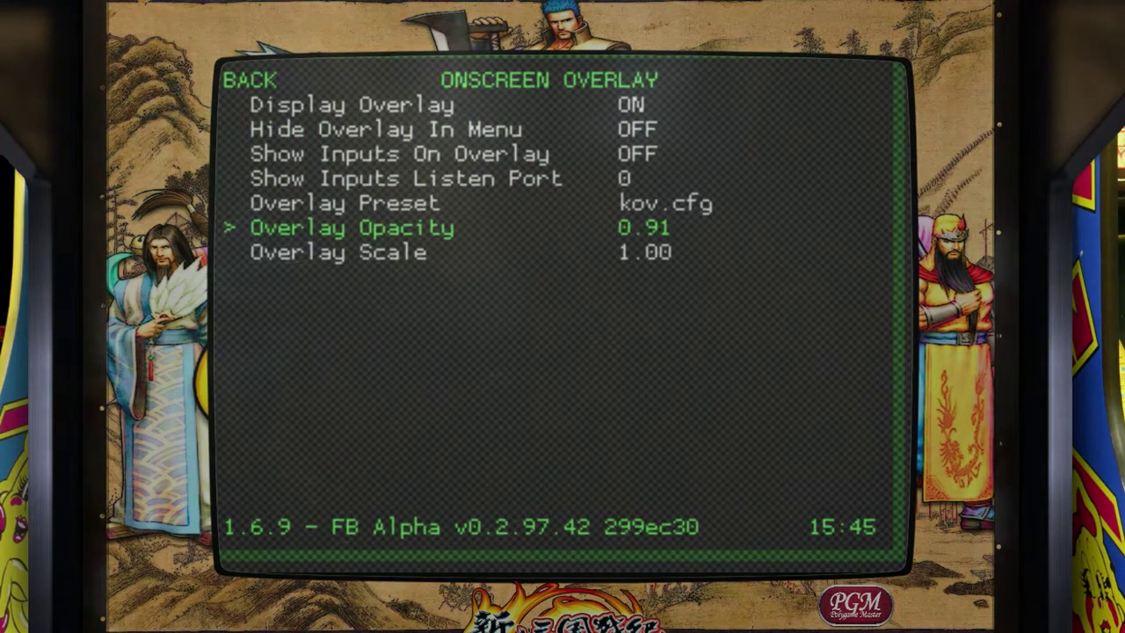
pyautogui.press('Left')
pyautogui.press('Left')
pyautogui.press('Left')
pyautogui.press('Left')
pyautogui.press('Left')
pyautogui.press('Left')
pyautogui.press('Left')
pyautogui.press('Left')
pyautogui.press('Left')
pyautogui.press('Left')
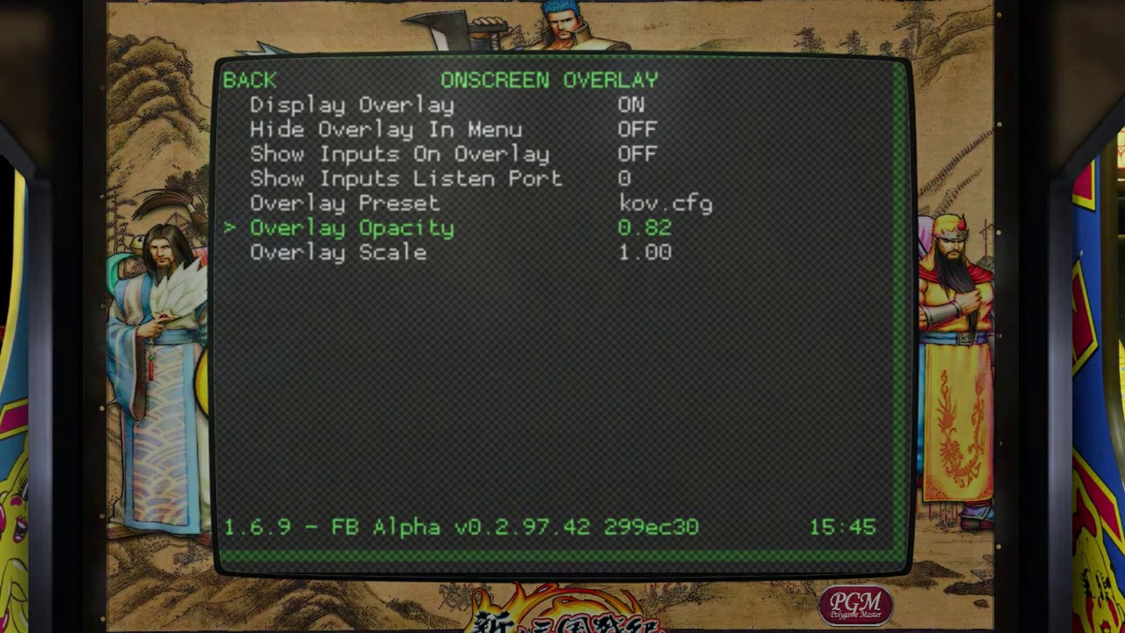
pyautogui.press('Left')
pyautogui.press('Left')
pyautogui.press('Left')
pyautogui.press('Left')
pyautogui.press('Left')
pyautogui.press('Left')
pyautogui.press('Left')
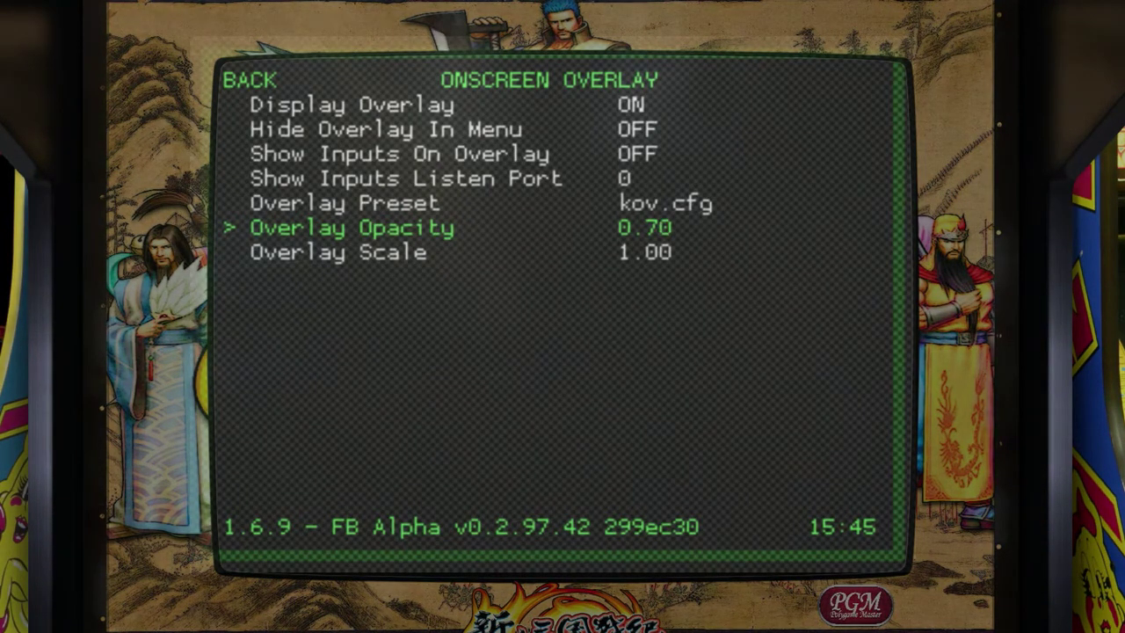
# Restore the overlay opacity to 1.00 and leave the onscreen overlay settings.
pyautogui.press('Right')
pyautogui.press('Right')
pyautogui.press('Right')
pyautogui.press('Right')
pyautogui.press('Right')
pyautogui.press('Right')
pyautogui.press('Right')
pyautogui.press('Right')
pyautogui.press('Right')
pyautogui.press('Right')
pyautogui.press('Right')
pyautogui.press('Right')
pyautogui.press('Right')
pyautogui.press('Right')
pyautogui.press('Right')
pyautogui.press('Right')
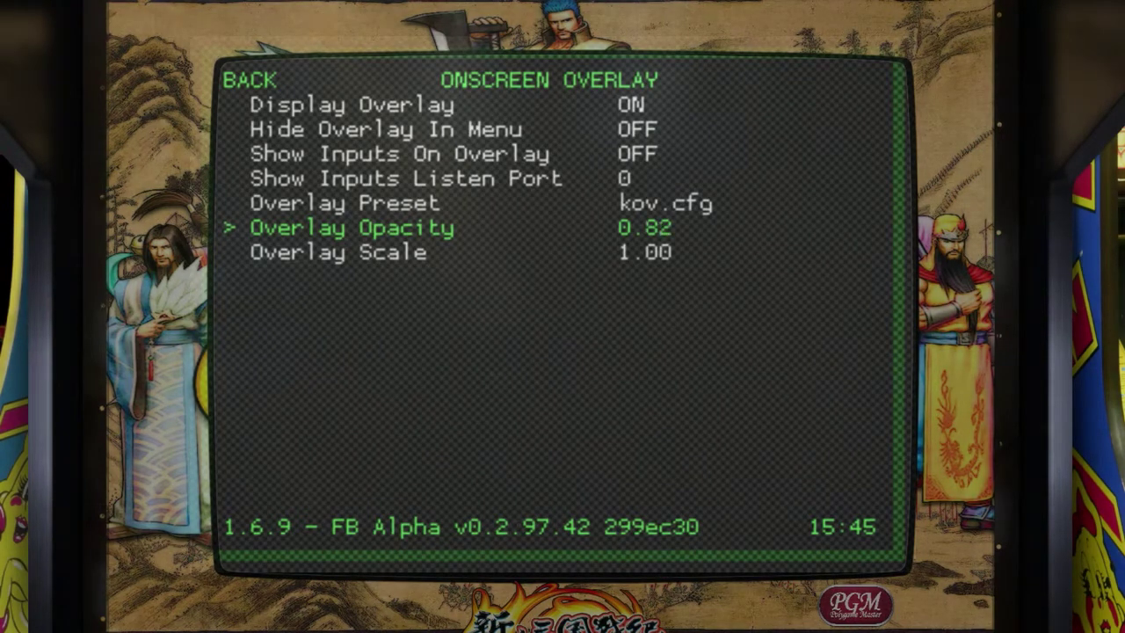
pyautogui.press('Right')
pyautogui.press('Right')
pyautogui.press('Right')
pyautogui.press('Right')
pyautogui.press('Right')
pyautogui.press('Right')
pyautogui.press('Right')
pyautogui.press('Right')
pyautogui.press('Right')
pyautogui.press('Right')
pyautogui.press('Right')
pyautogui.press('Right')
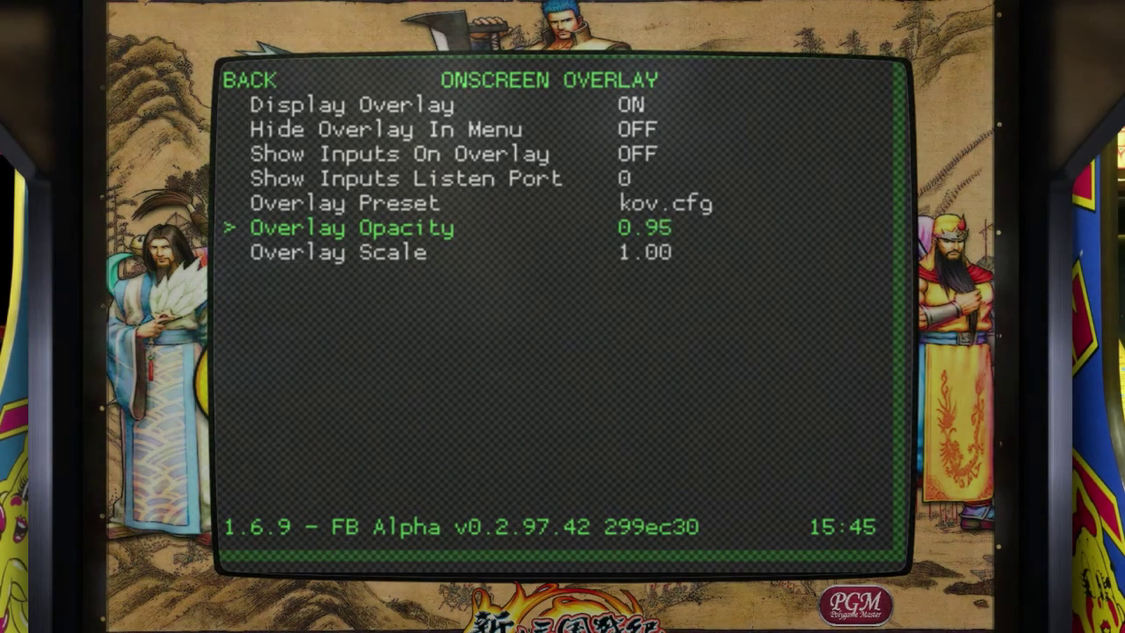
pyautogui.press('Right')
pyautogui.press('Right')
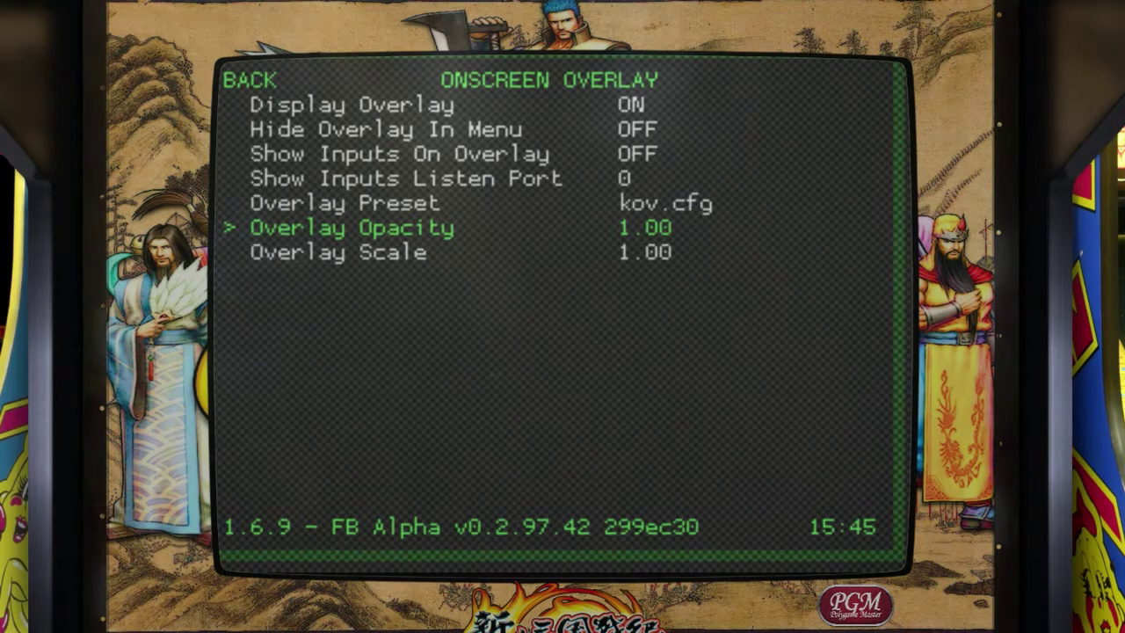
pyautogui.press('BackSpace')
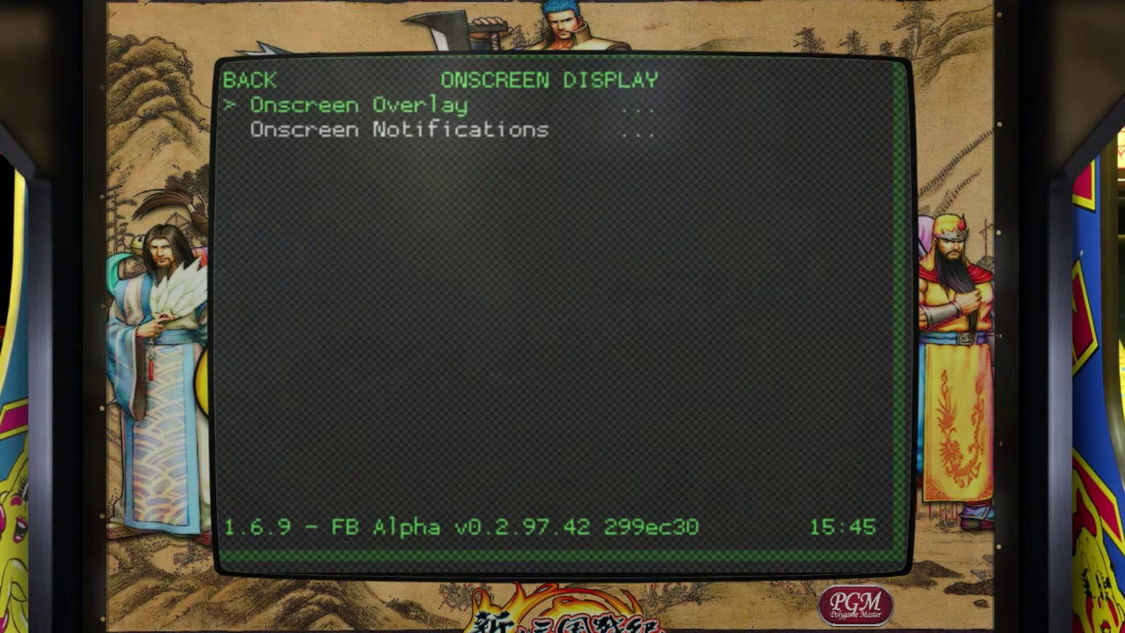
# Leave the onscreen display settings and open RetroArch's video settings.
pyautogui.press('BackSpace')
pyautogui.press('Up')
pyautogui.press('Up')
pyautogui.press('Up')
pyautogui.press('Up')
pyautogui.press('Up')
pyautogui.press('Up')
pyautogui.press('Up')
pyautogui.press('Up')
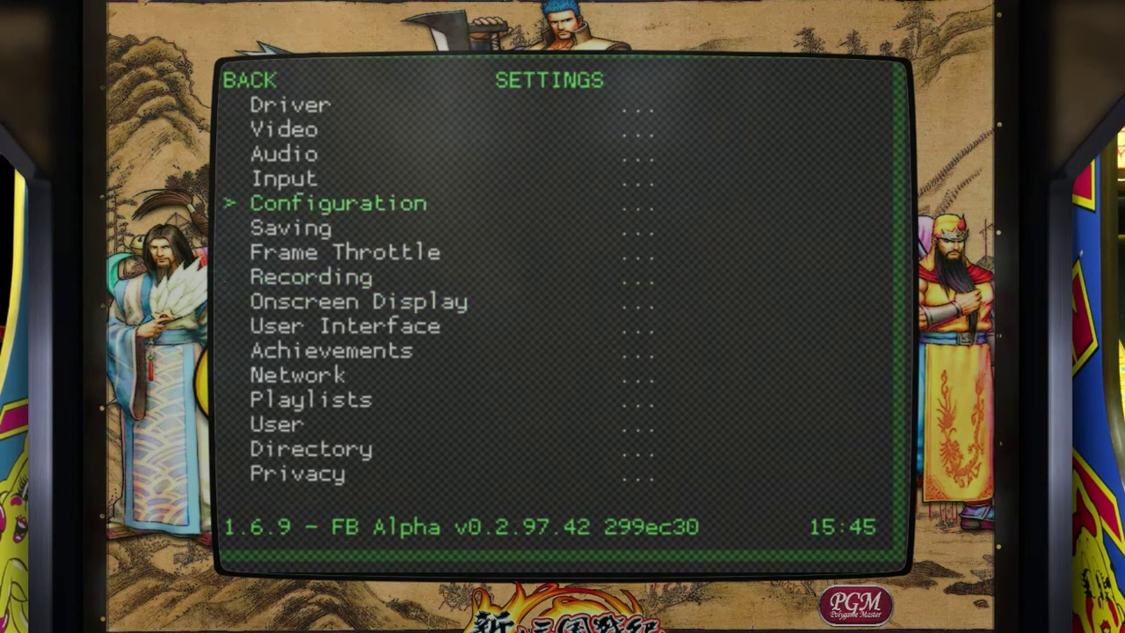
pyautogui.press('Down')
pyautogui.press('Return')
# Set the Custom Aspect Ratio X Pos. to 242 to shift the game picture horizontally within the bezel.
pyautogui.press('Down')
pyautogui.press('Down')
pyautogui.press('Down')
pyautogui.press('Down')
pyautogui.press('Down')
pyautogui.press('Down')
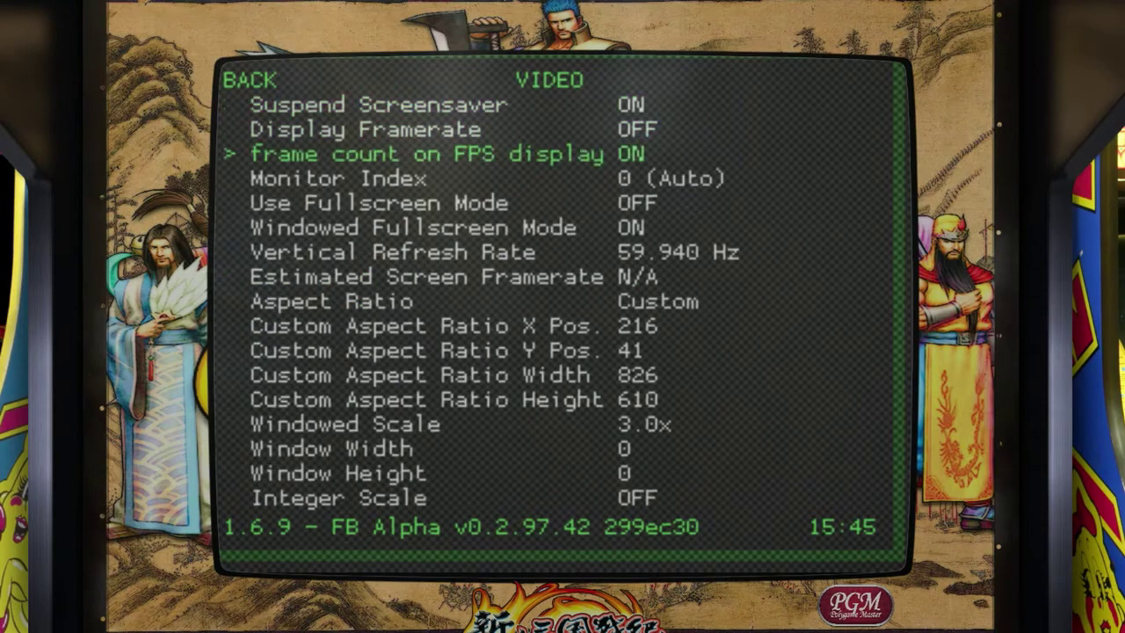
pyautogui.press('Down')
pyautogui.press('Down')
pyautogui.press('Down')
pyautogui.press('Down')
pyautogui.press('Up')
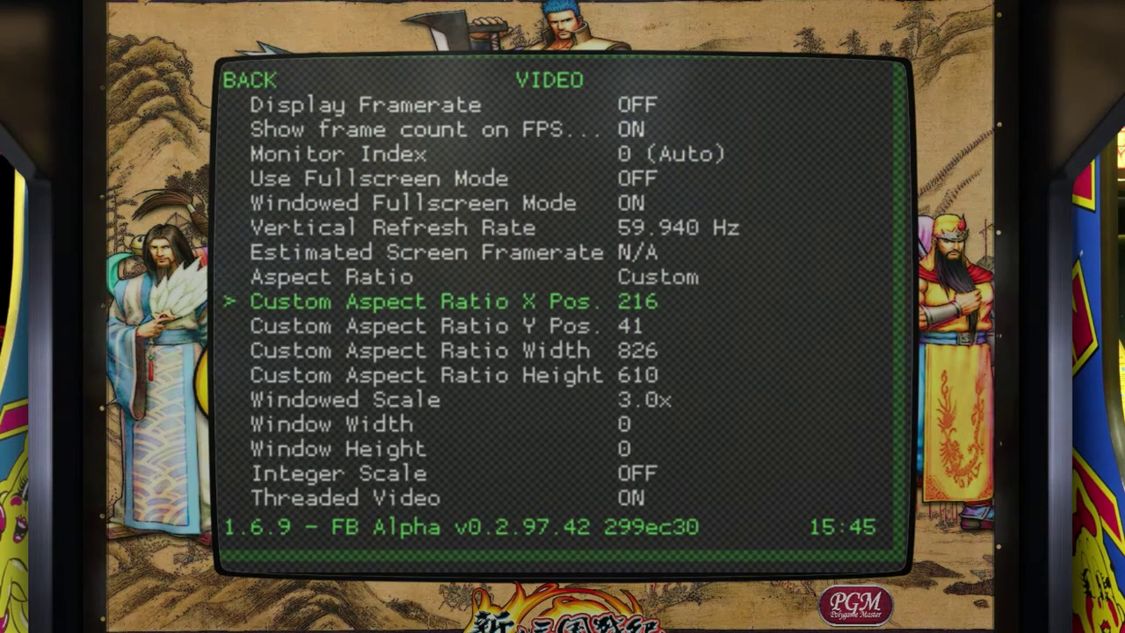
pyautogui.press('Up')
pyautogui.press('Down')
pyautogui.press('Right')
pyautogui.press('Right')
pyautogui.press('Right')
pyautogui.press('Right')
pyautogui.press('Right')
pyautogui.press('Right')
pyautogui.press('Right')
pyautogui.press('Right')
pyautogui.press('Right')
pyautogui.press('Right')
pyautogui.press('Right')
pyautogui.press('Right')
pyautogui.press('Right')
pyautogui.press('Right')
pyautogui.press('Right')
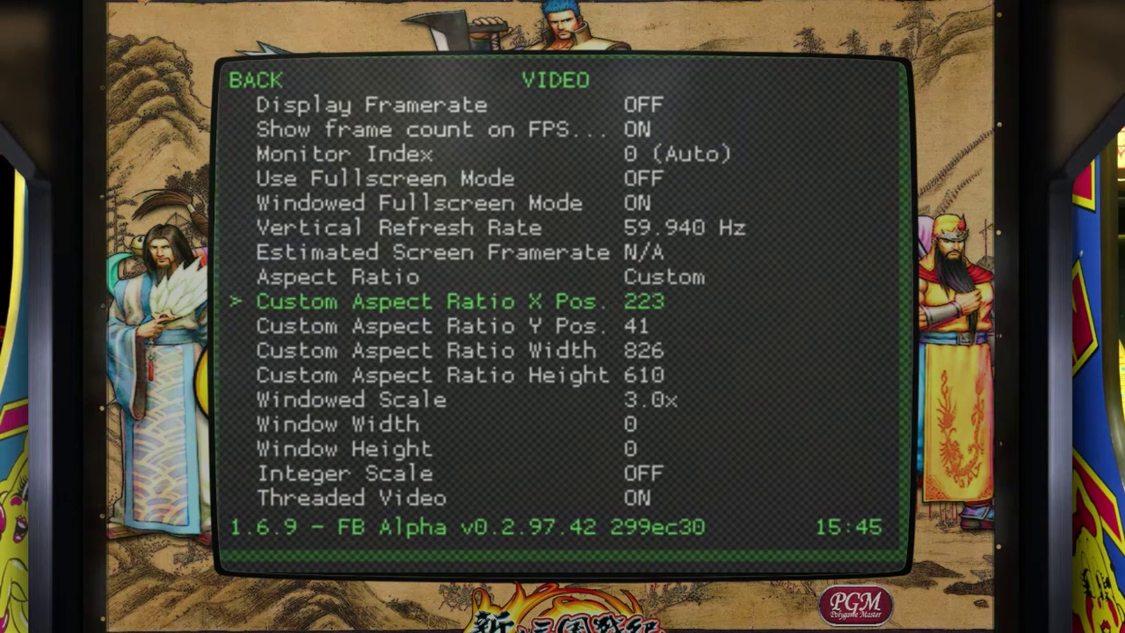
pyautogui.press('Right')
pyautogui.press('Right')
pyautogui.press('Right')
pyautogui.press('Right')
pyautogui.press('Right')
pyautogui.press('Right')
pyautogui.press('Right')
pyautogui.press('Right')
pyautogui.press('Right')
pyautogui.press('Right')
pyautogui.press('Right')
pyautogui.press('Right')
pyautogui.press('Right')
pyautogui.press('Right')
pyautogui.press('Right')
pyautogui.press('Right')
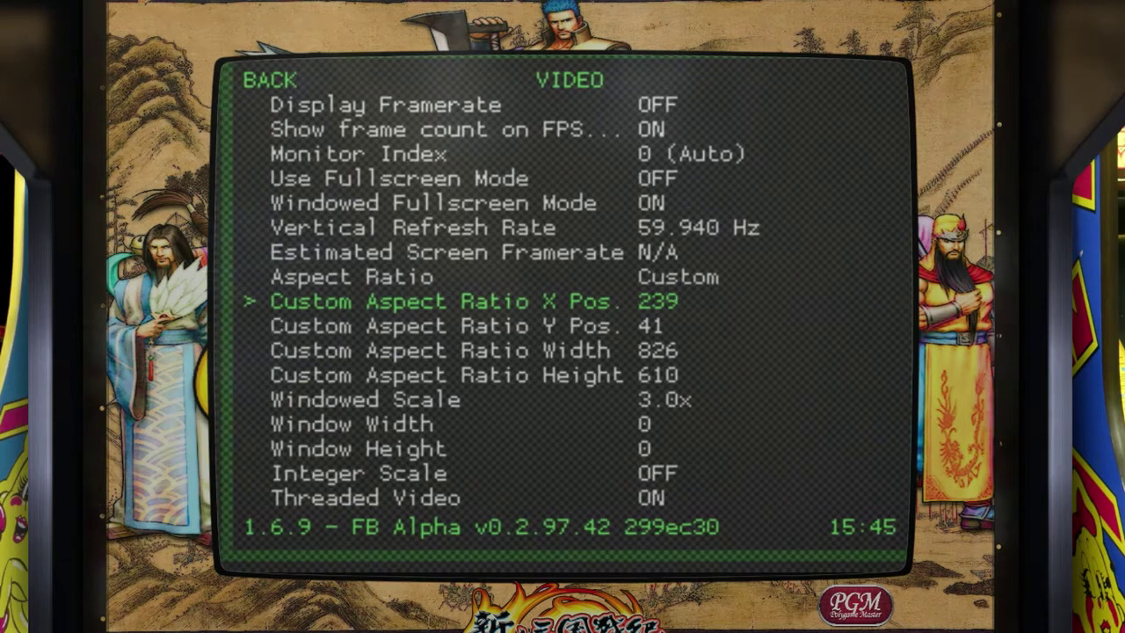
pyautogui.press('Left')
pyautogui.press('Left')
pyautogui.press('Left')
pyautogui.press('Left')
pyautogui.press('Left')
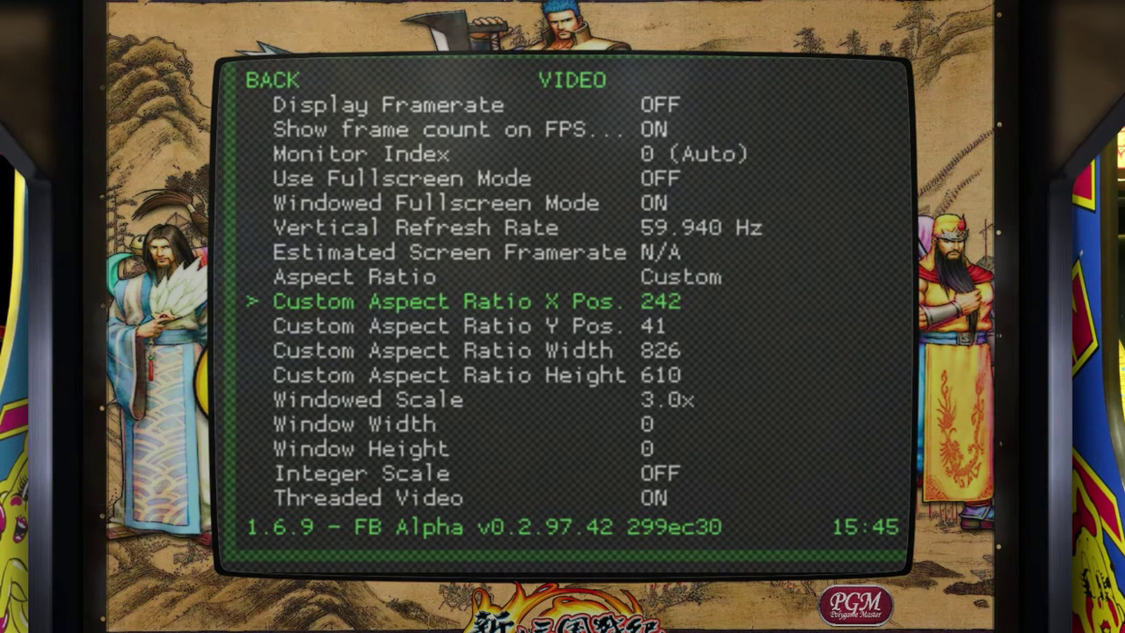
# Reduce the Custom Aspect Ratio Width to 797 so the picture fits between the bezel's side edges.
pyautogui.press('Down')
pyautogui.press('Down')
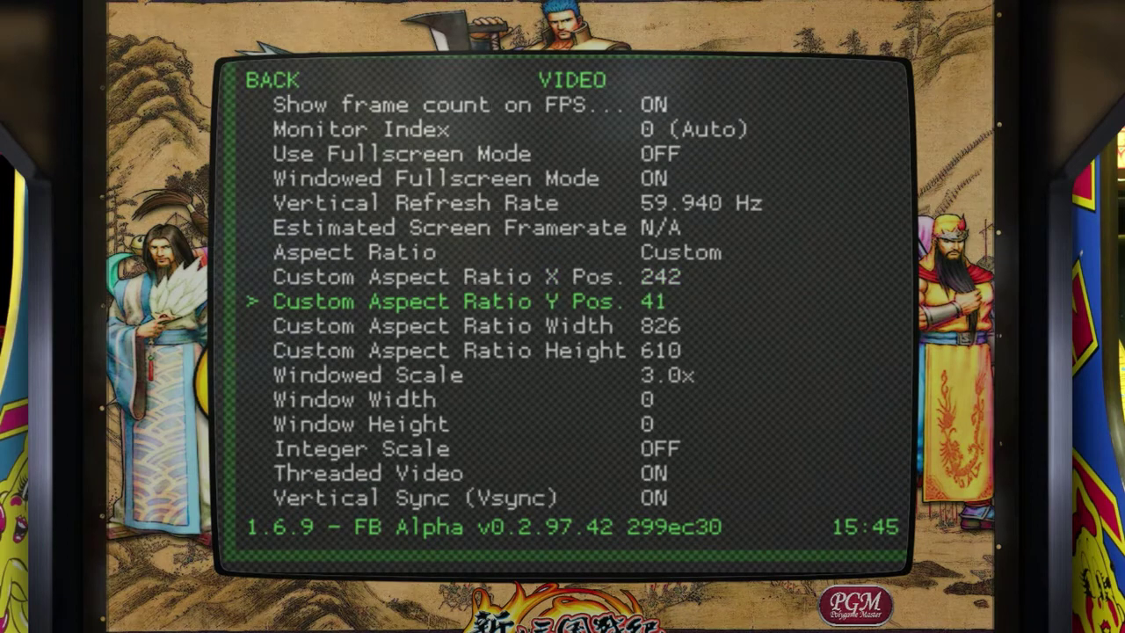
pyautogui.press('Left')
pyautogui.press('Left')
pyautogui.press('Left')
pyautogui.press('Left')
pyautogui.press('Left')
pyautogui.press('Left')
pyautogui.press('Left')
pyautogui.press('Left')
pyautogui.press('Left')
pyautogui.press('Left')
pyautogui.press('Left')
pyautogui.press('Left')
pyautogui.press('Left')
pyautogui.press('Left')
pyautogui.press('Left')
pyautogui.press('Left')
pyautogui.press('Left')
pyautogui.press('Left')
pyautogui.press('Left')
pyautogui.press('Left')
pyautogui.press('Left')
pyautogui.press('Left')
pyautogui.press('Left')
pyautogui.press('Left')
pyautogui.press('Left')
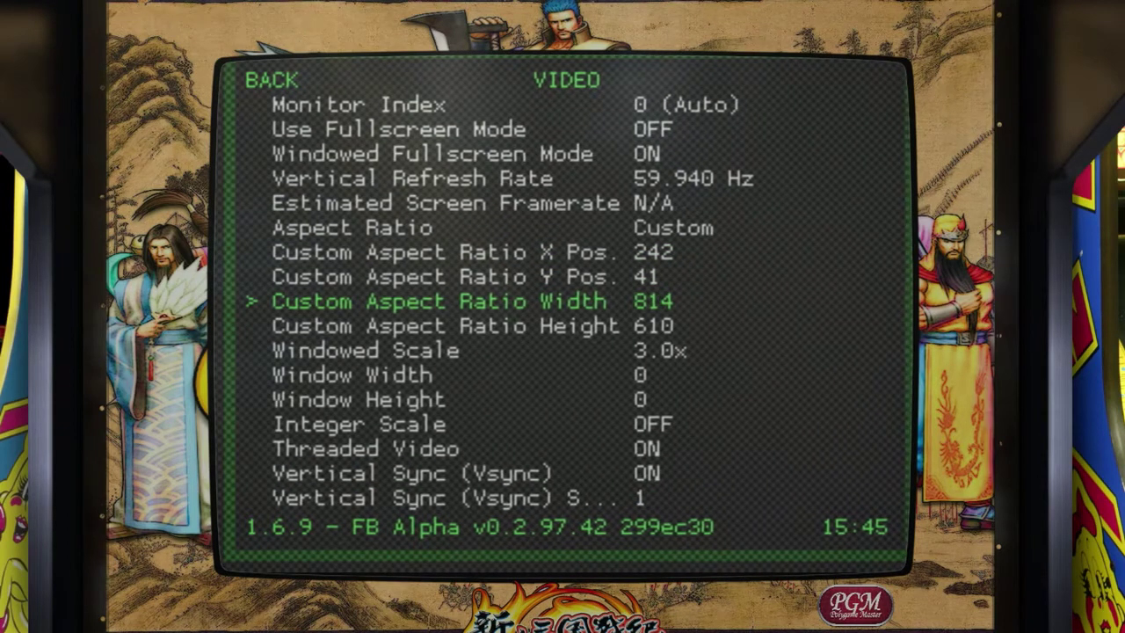
pyautogui.press('Left')
pyautogui.press('Left')
pyautogui.press('Left')
pyautogui.press('Left')
pyautogui.press('Left')
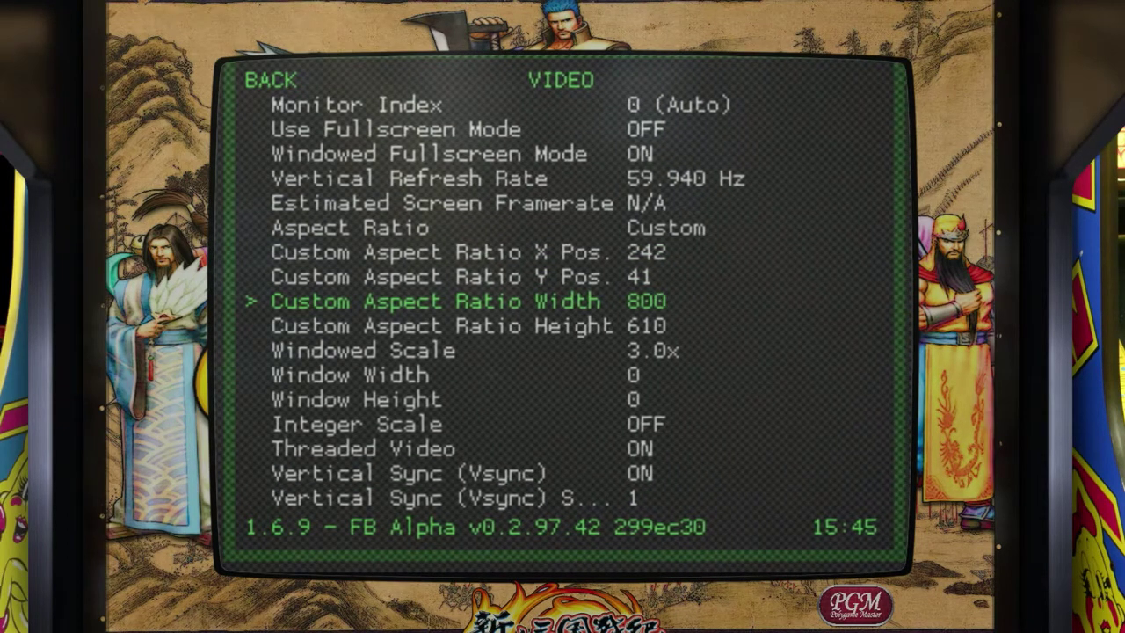
pyautogui.press('Left')
pyautogui.press('Left')
pyautogui.press('Left')
pyautogui.press('Left')
pyautogui.press('Left')
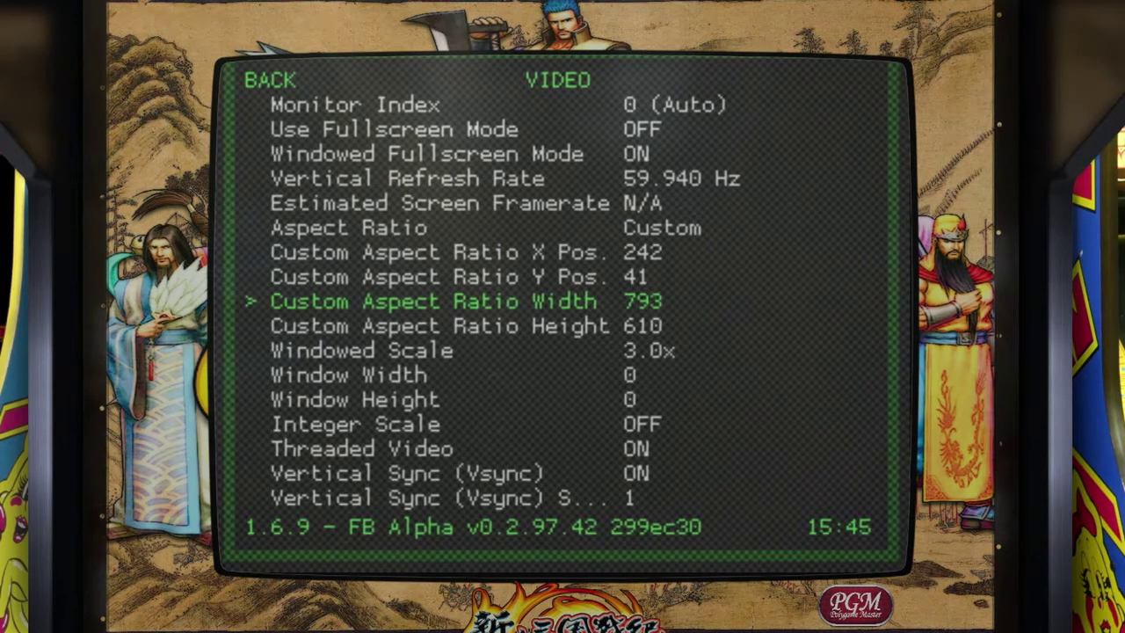
pyautogui.press('Right')
pyautogui.press('Right')
pyautogui.press('Right')
pyautogui.press('Right')
pyautogui.press('Right')
pyautogui.press('Right')
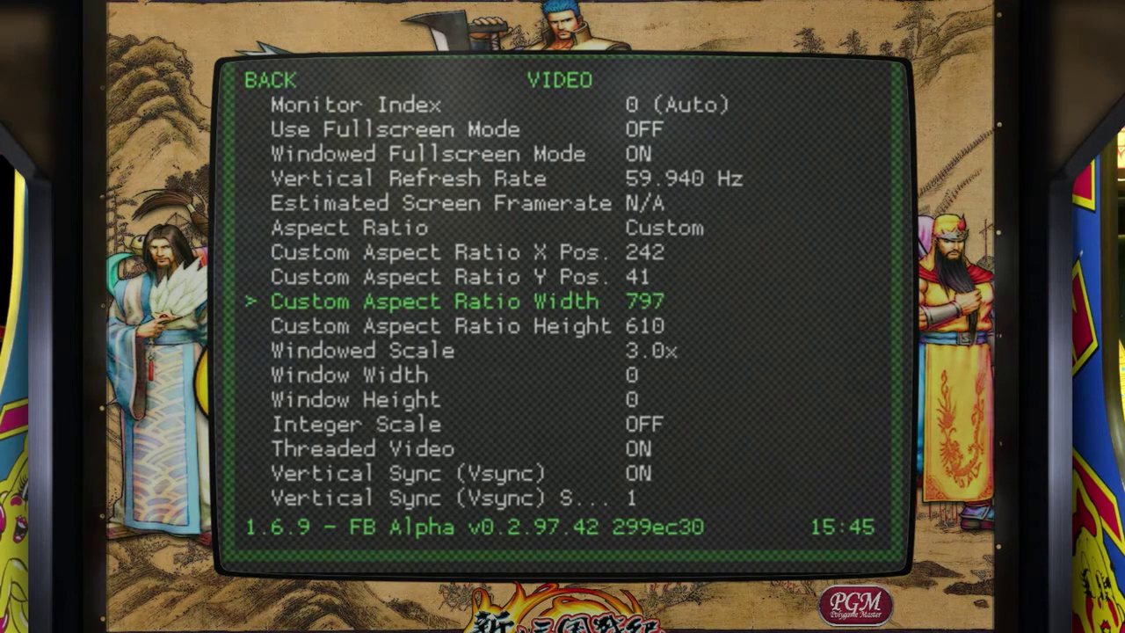
# Set the Custom Aspect Ratio Y Pos. to 61 to move the picture down within the bezel.
pyautogui.press('Up')
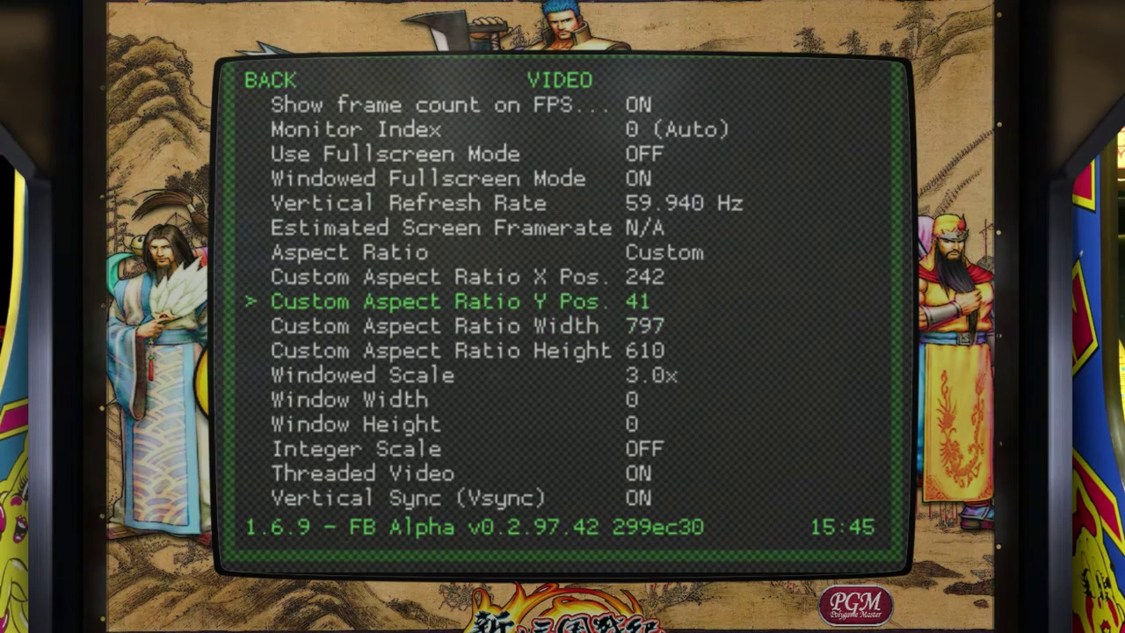
pyautogui.press('Right')
pyautogui.press('Right')
pyautogui.press('Right')
pyautogui.press('Right')
pyautogui.press('Right')
pyautogui.press('Right')
pyautogui.press('Right')
pyautogui.press('Right')
pyautogui.press('Right')
pyautogui.press('Right')
pyautogui.press('Right')
pyautogui.press('Right')
pyautogui.press('Right')
pyautogui.press('Right')
pyautogui.press('Right')
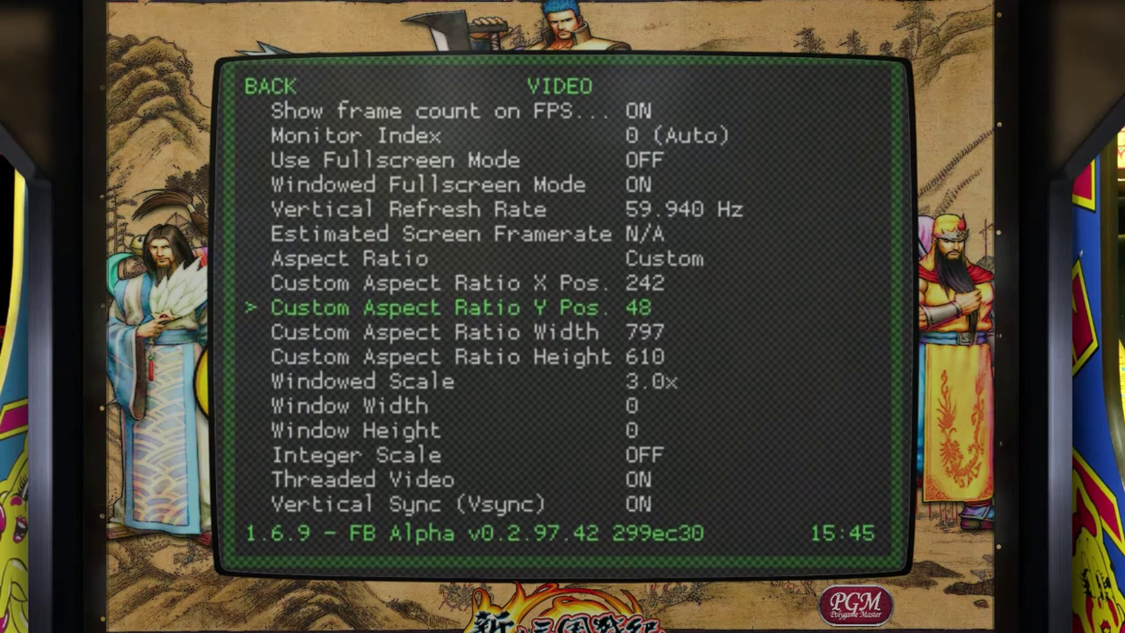
pyautogui.press('Right')
pyautogui.press('Right')
pyautogui.press('Right')
pyautogui.press('Right')
pyautogui.press('Right')
pyautogui.press('Right')
pyautogui.press('Right')
pyautogui.press('Right')
pyautogui.press('Right')
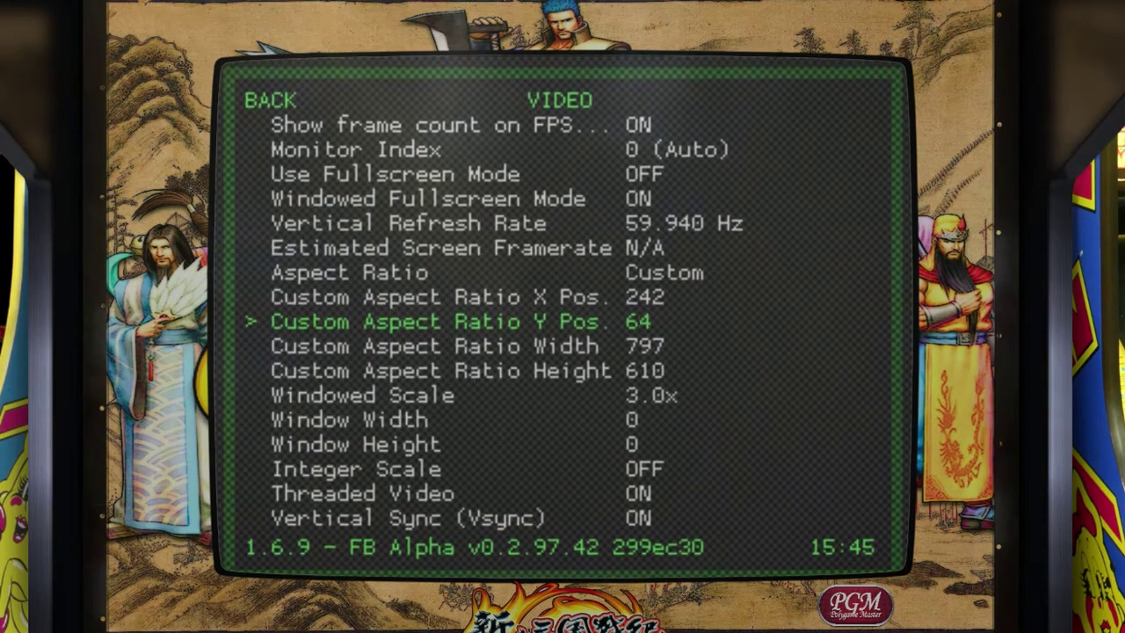
pyautogui.press('Left')
pyautogui.press('Left')
pyautogui.press('Left')
pyautogui.press('Left')
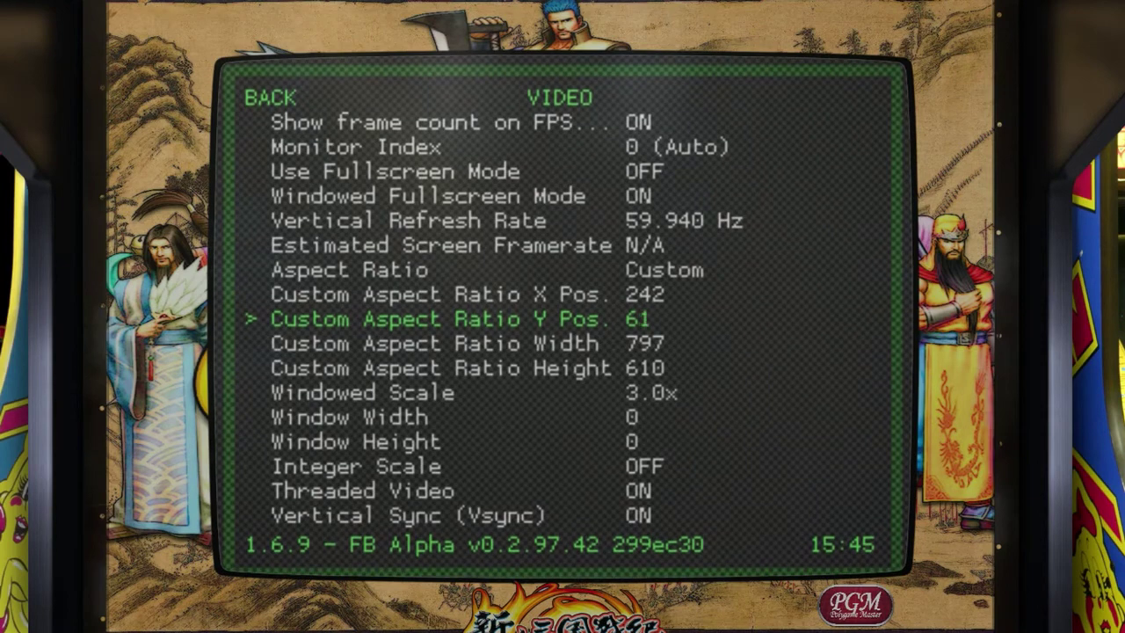
# Set the Custom Aspect Ratio Height to 599 so the picture fits vertically within the bezel.
pyautogui.press('Down')
pyautogui.press('Down')
pyautogui.press('Left')
pyautogui.press('Left')
pyautogui.press('Left')
pyautogui.press('Left')
pyautogui.press('Left')
pyautogui.press('Left')
pyautogui.press('Left')
pyautogui.press('Left')
pyautogui.press('Left')
pyautogui.press('Left')
pyautogui.press('Left')
pyautogui.press('Left')
pyautogui.press('Left')
pyautogui.press('Left')
pyautogui.press('Left')
pyautogui.press('Left')
pyautogui.press('Left')
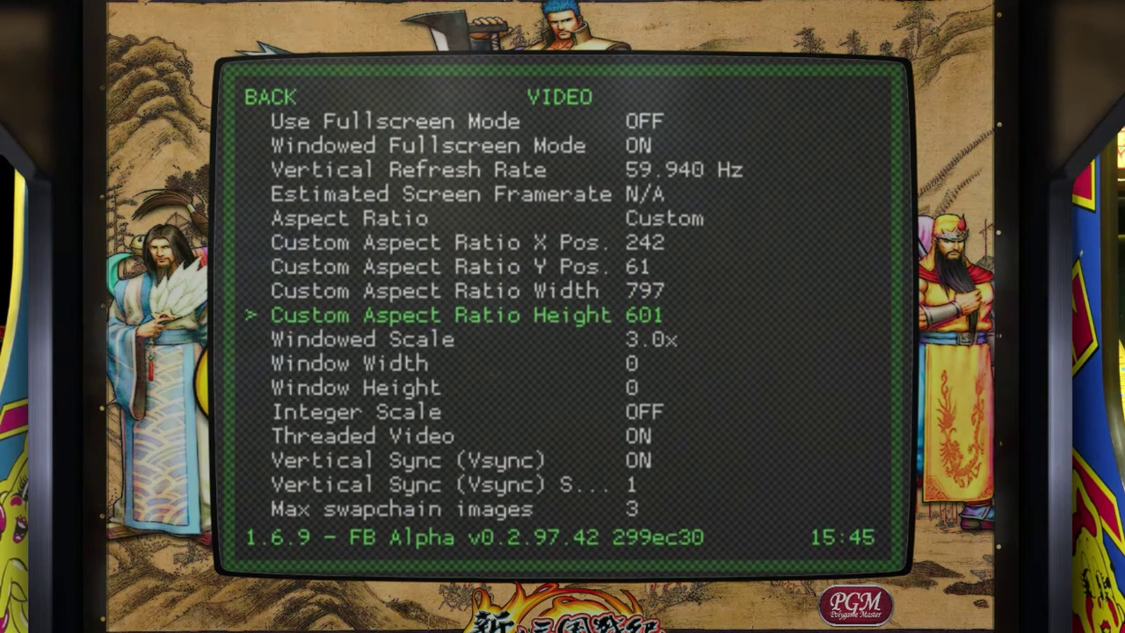
pyautogui.press('Left')
pyautogui.press('Left')
pyautogui.press('Left')
pyautogui.press('Left')
pyautogui.press('Right')
pyautogui.press('Right')
pyautogui.press('Right')
pyautogui.press('Right')
pyautogui.press('Right')
pyautogui.press('Right')
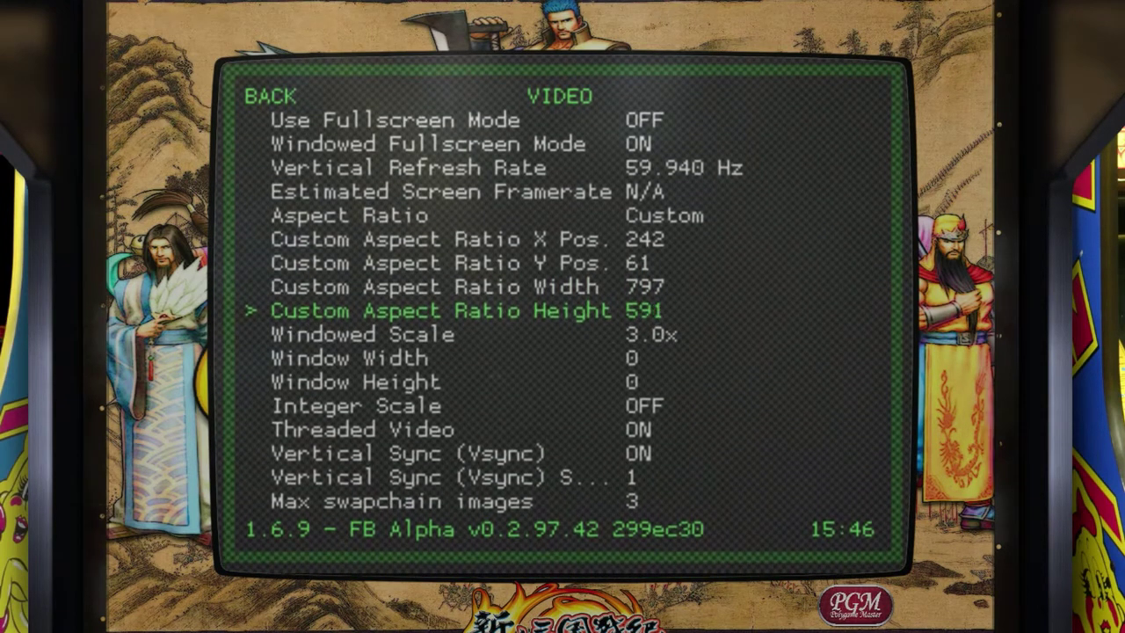
pyautogui.press('Right')
pyautogui.press('Right')
pyautogui.press('Right')
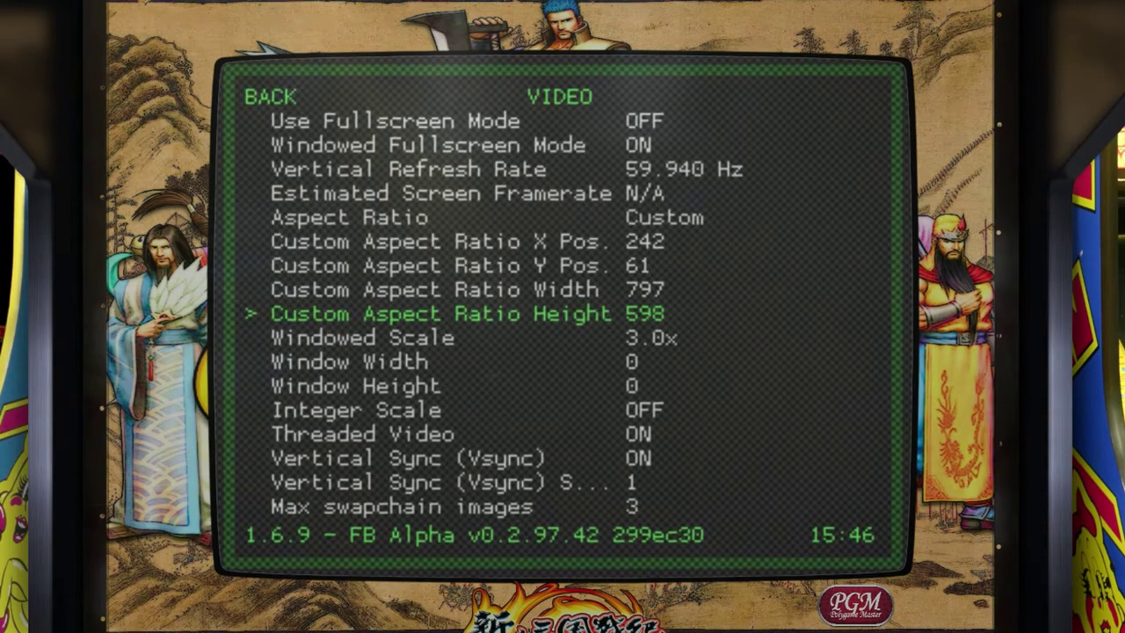
pyautogui.press('Right')
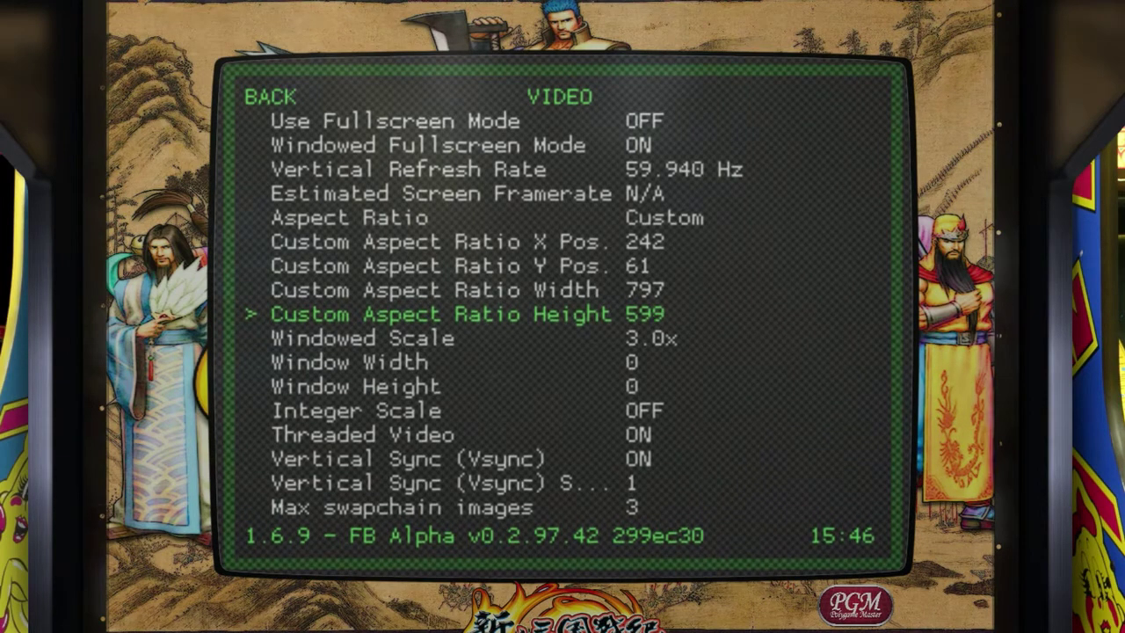
# Leave the video settings and go to the Save Game Overrides command in the Quick Menu.
pyautogui.press('BackSpace')
pyautogui.press('BackSpace')
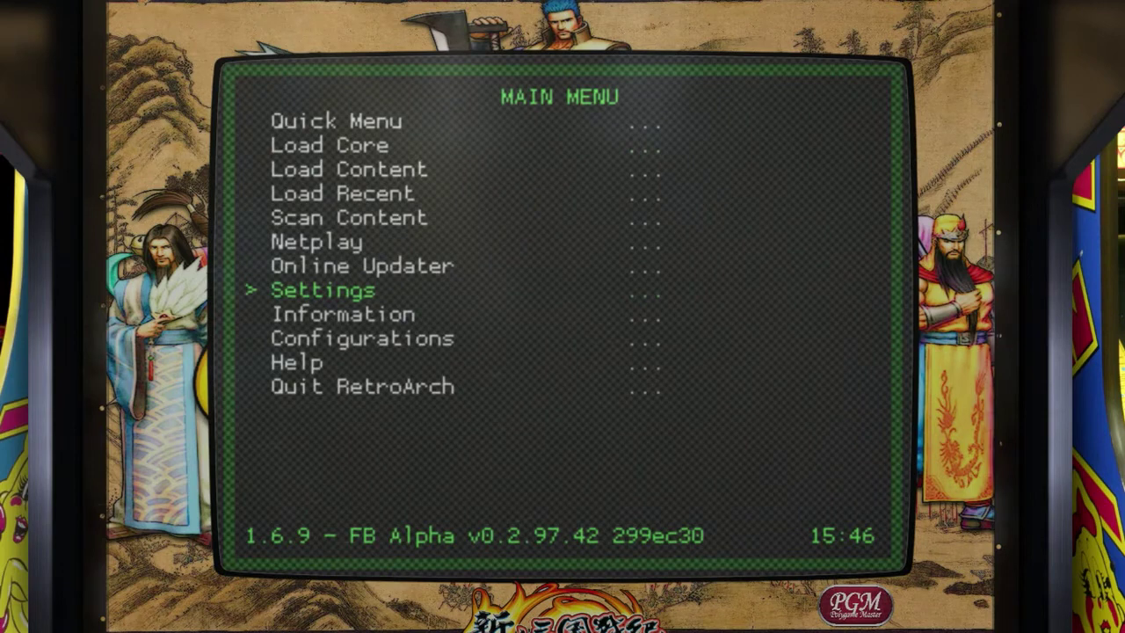
pyautogui.press('Up')
pyautogui.press('Up')
pyautogui.press('Up')
pyautogui.press('Up')
pyautogui.press('Up')
pyautogui.press('Up')
pyautogui.press('Up')
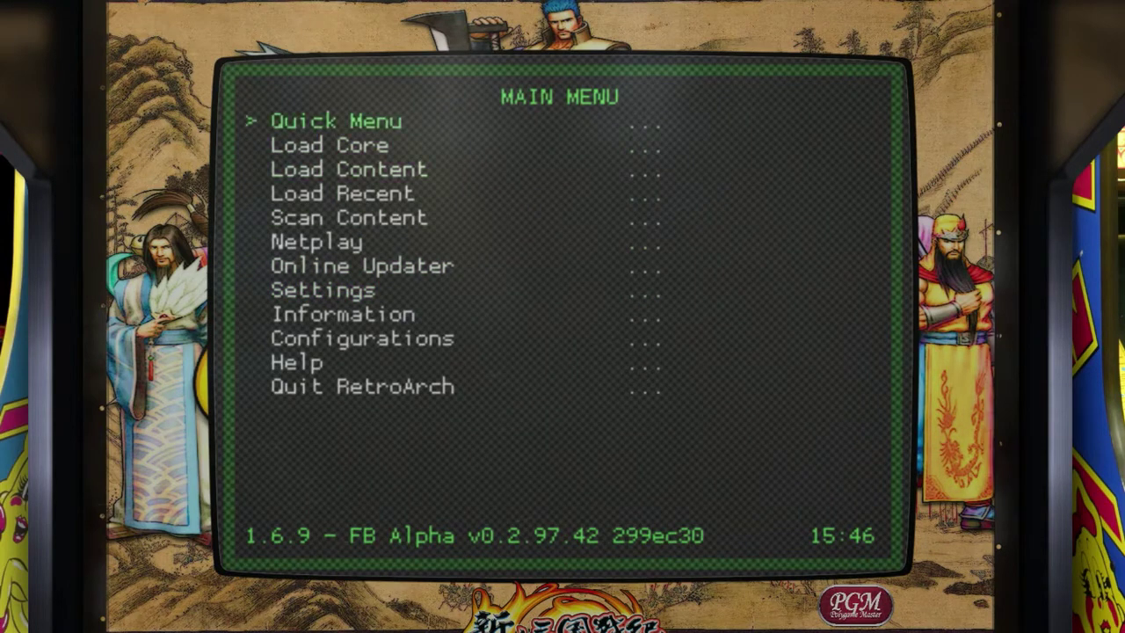
pyautogui.press('Return')
pyautogui.press('Up')
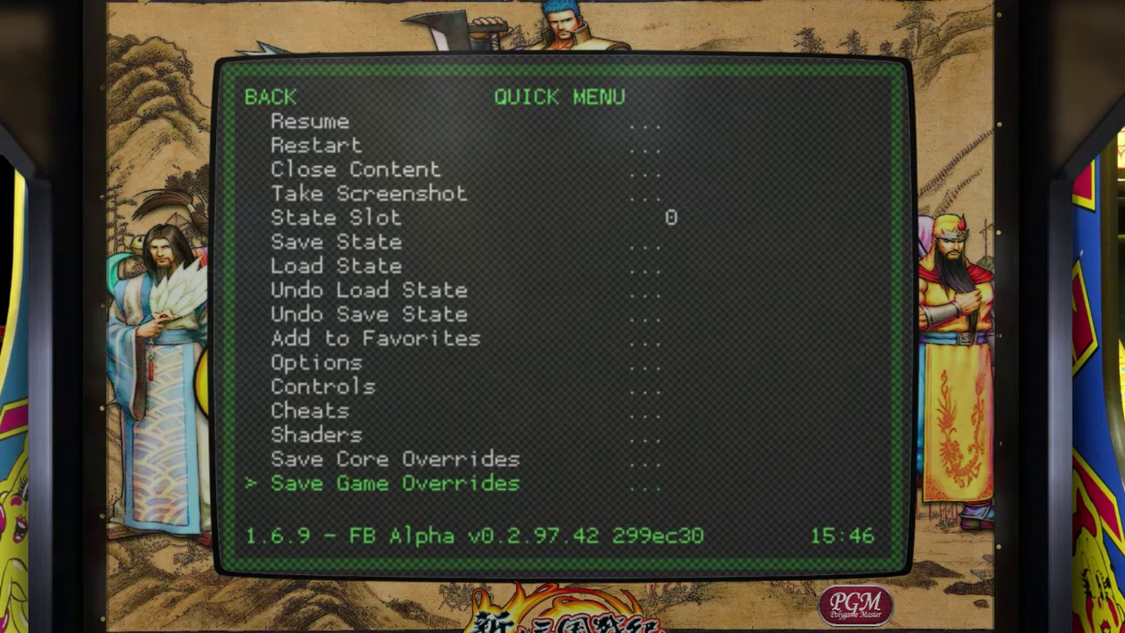
# Resume the game from the Quick Menu to check how its picture fits the bezel.
pyautogui.press('Up')
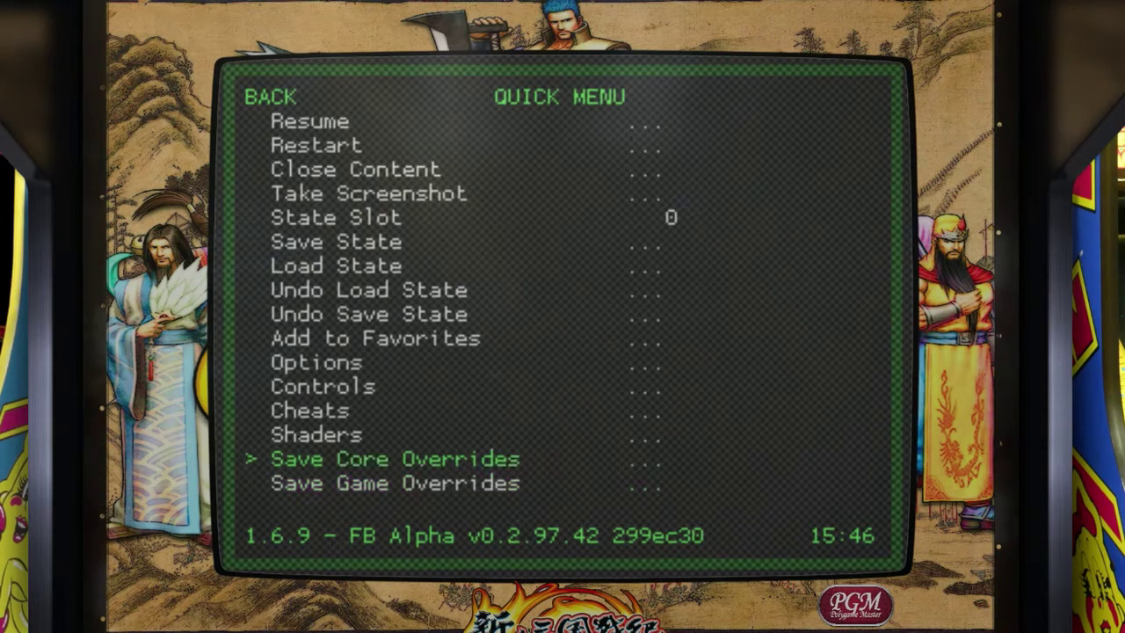
pyautogui.press('Up')
pyautogui.press('Up')
pyautogui.press('Up')
pyautogui.press('Up')
pyautogui.press('Up')
pyautogui.press('Up')
pyautogui.press('Up')
pyautogui.press('Up')
pyautogui.press('Up')
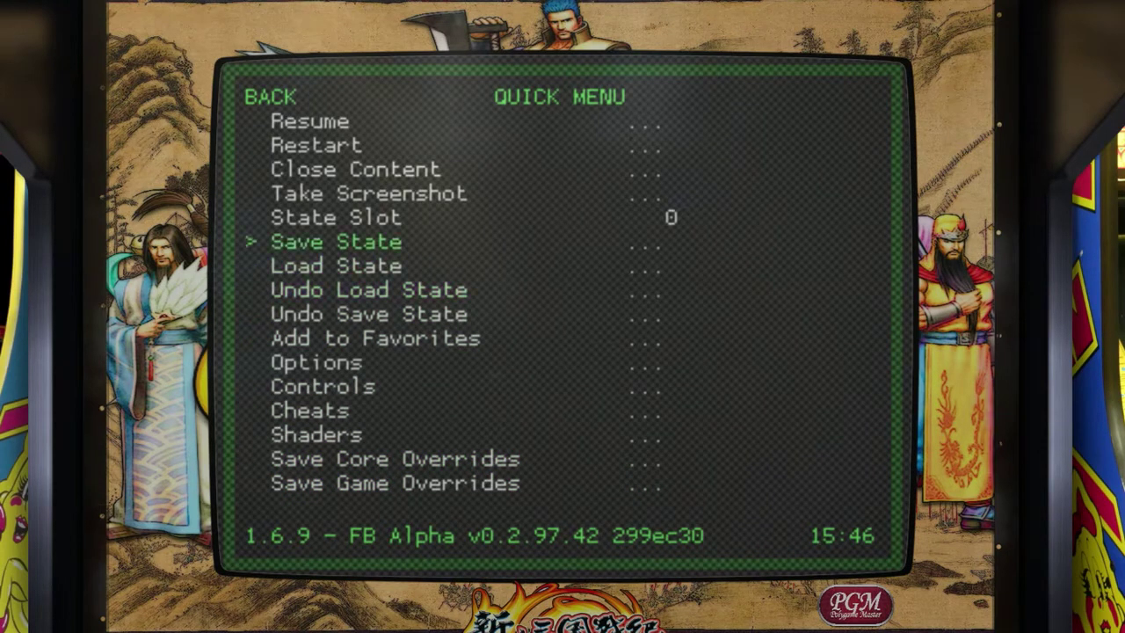
pyautogui.press('Up')
pyautogui.press('Up')
pyautogui.press('Up')
pyautogui.press('Up')
pyautogui.press('Up')
pyautogui.press('Return')
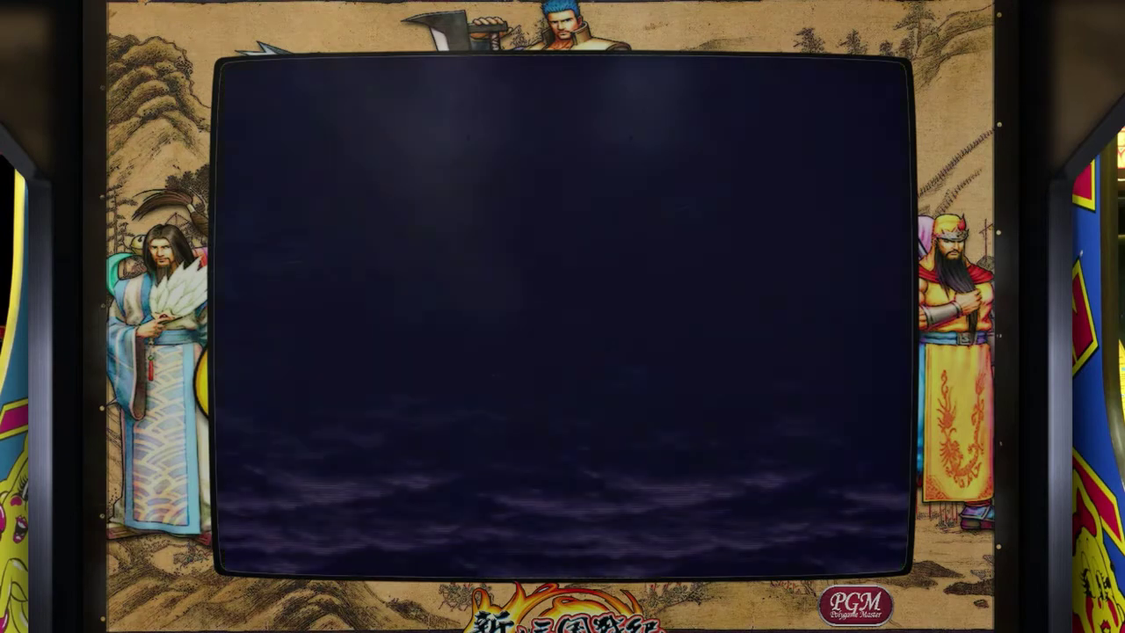
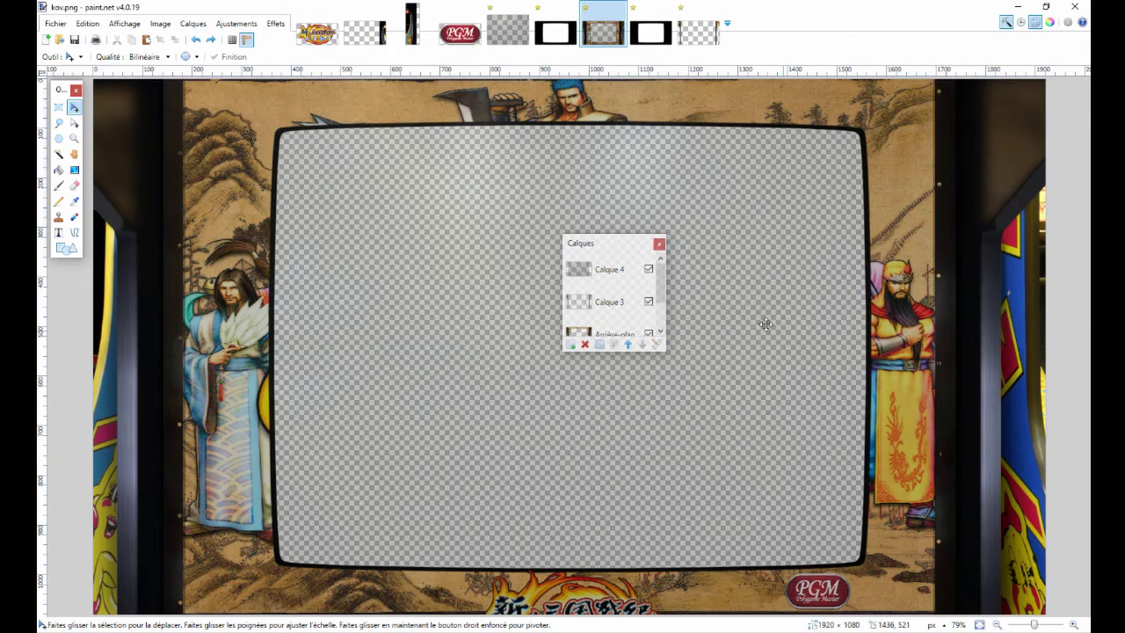
# In paint.net, hide the Arrière-plan, Calque 3 and Calque 4 layers of kov.png so only Calque 2 is shown.
pyautogui.moveTo(670, 269); pyautogui.dragTo(668, 299)
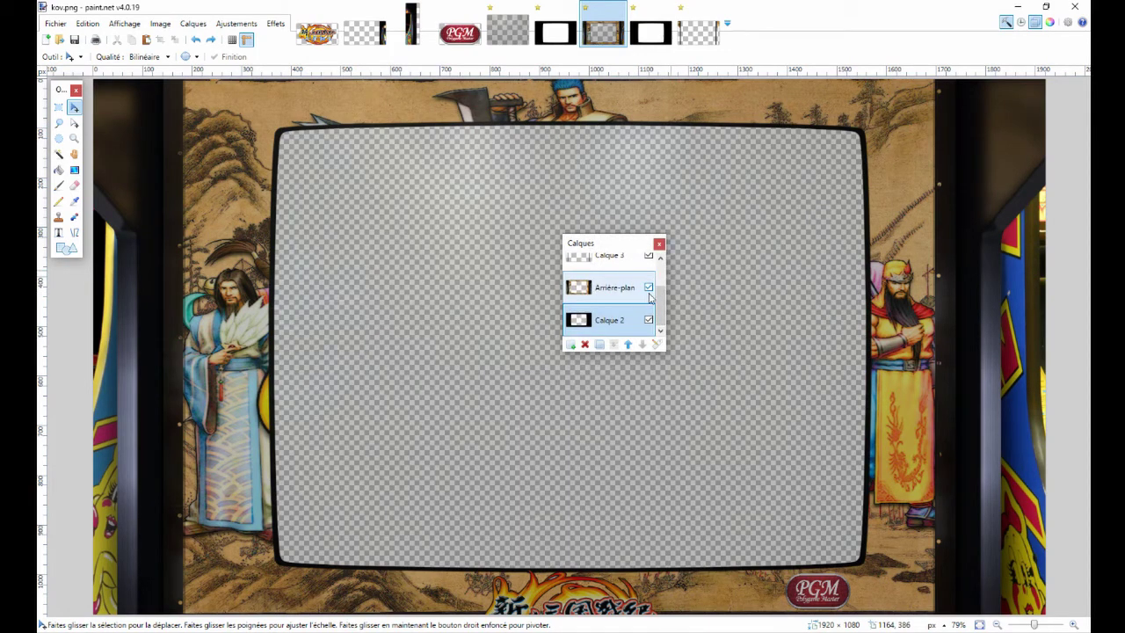
pyautogui.moveTo(660, 297)
pyautogui.mouseDown()
pyautogui.moveTo(659, 272)
pyautogui.moveTo(657, 292)
pyautogui.mouseUp()
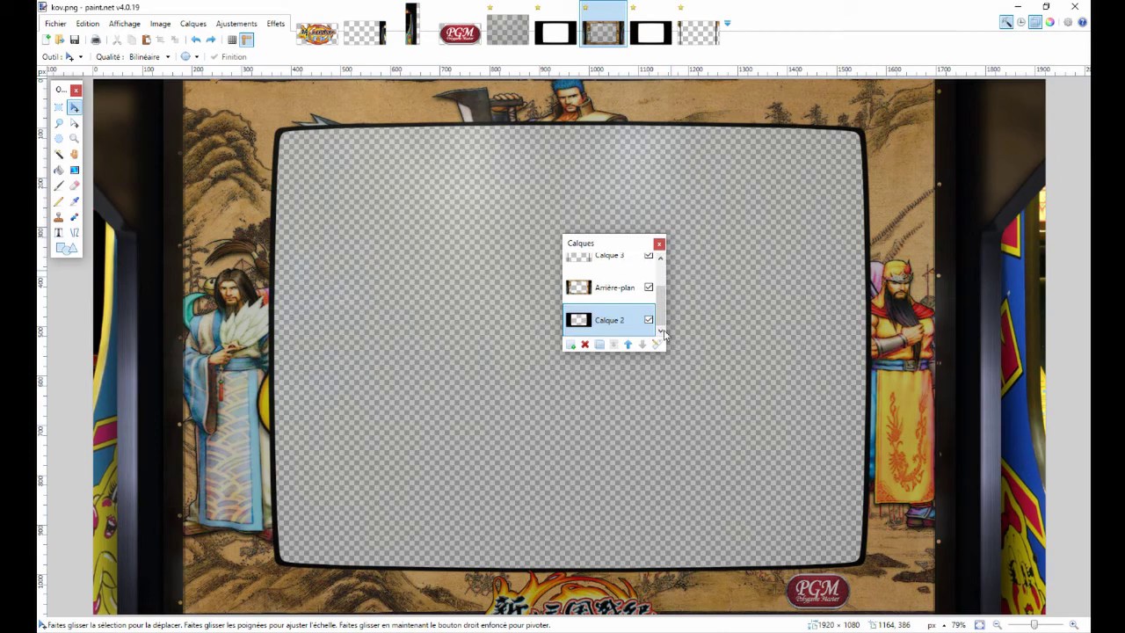
pyautogui.click(648, 289)
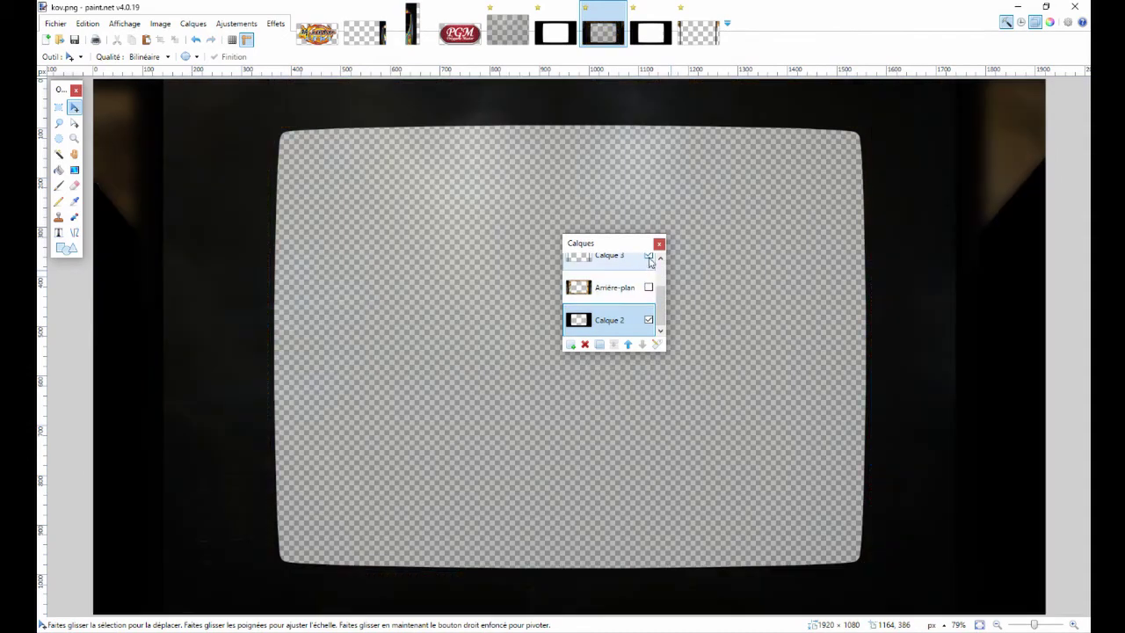
pyautogui.click(649, 256)
pyautogui.scroll(2, 650, 289)
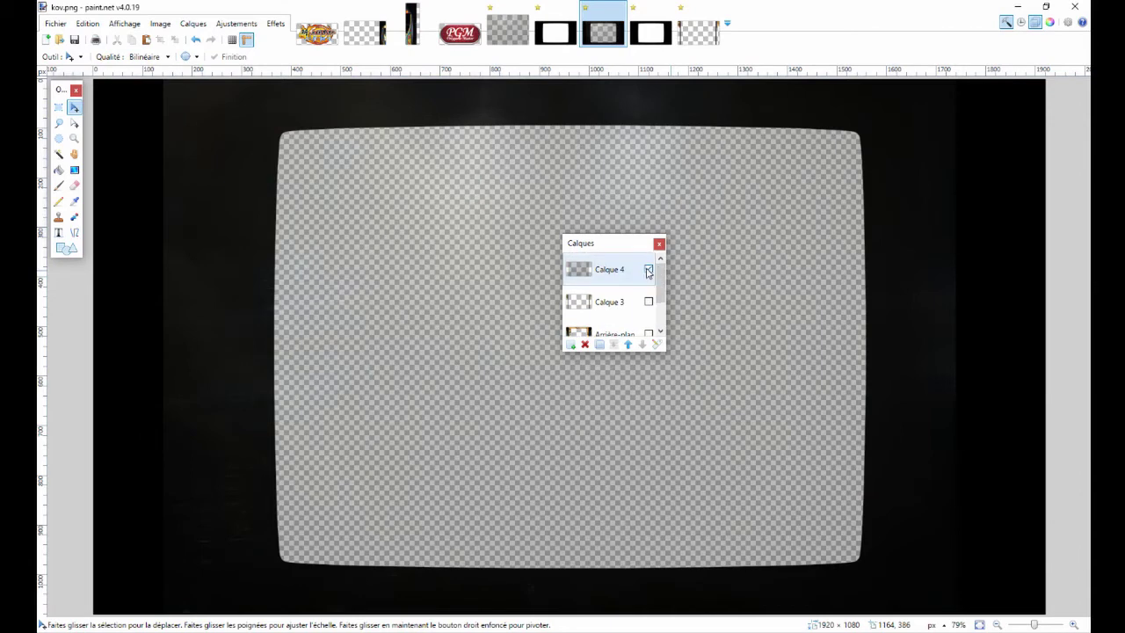
pyautogui.click(648, 269)
pyautogui.moveTo(659, 275); pyautogui.dragTo(665, 304)
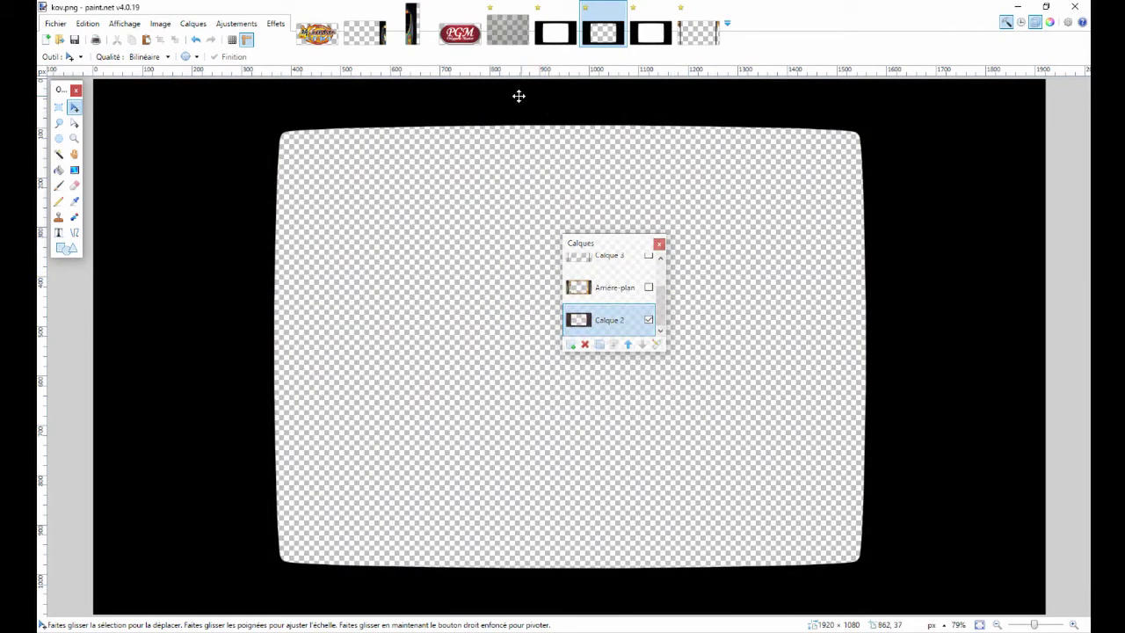
# Soften the screen cutout's edge on Calque 2 by applying Gaussian Blur+ with a radius of 5 on all channels.
pyautogui.click(276, 24)
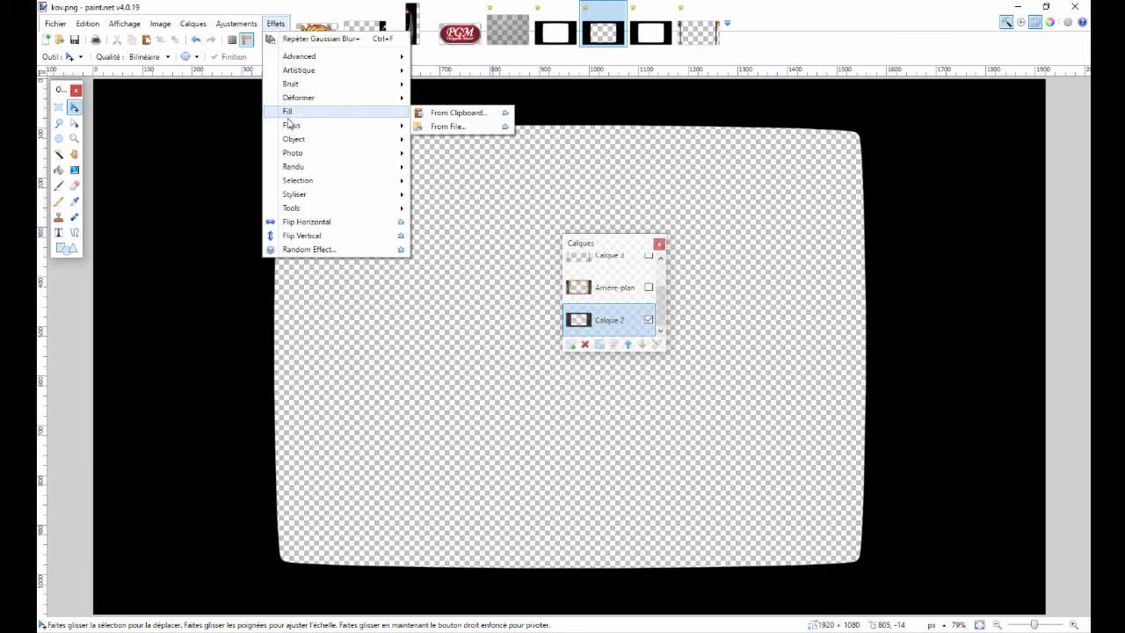
pyautogui.moveTo(304, 138)
pyautogui.moveTo(299, 168)
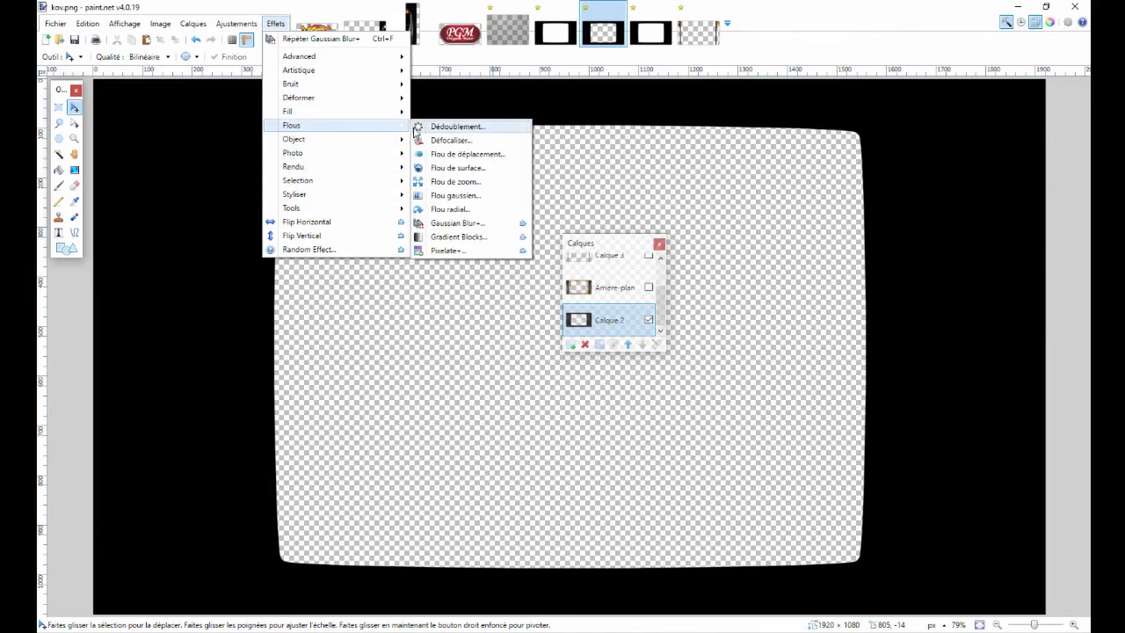
pyautogui.click(460, 223)
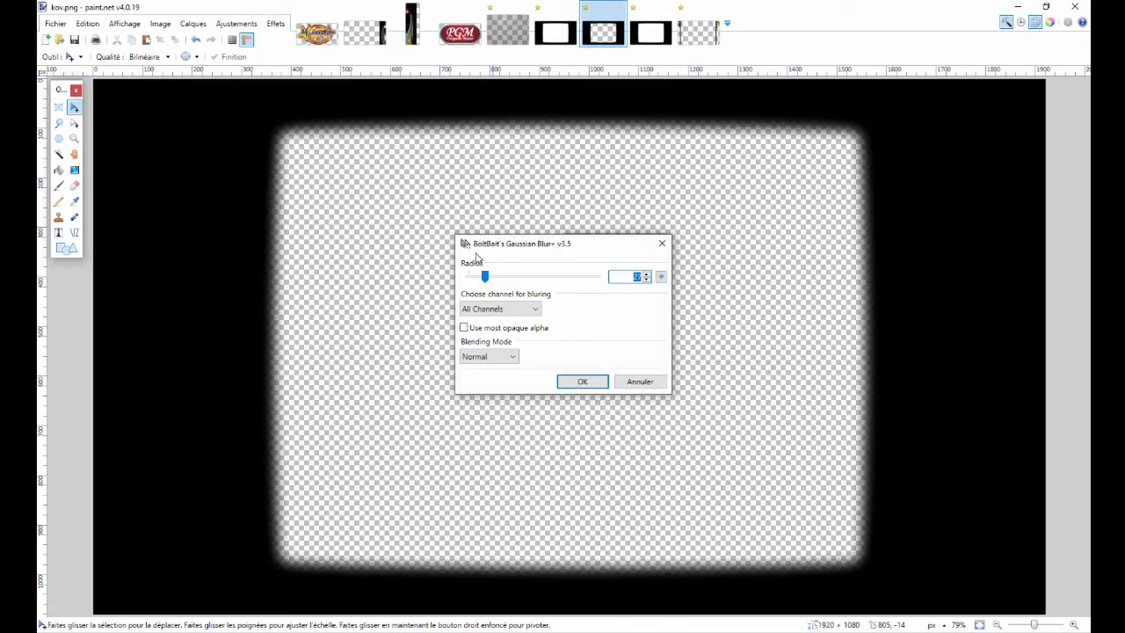
pyautogui.moveTo(485, 277); pyautogui.dragTo(456, 277)
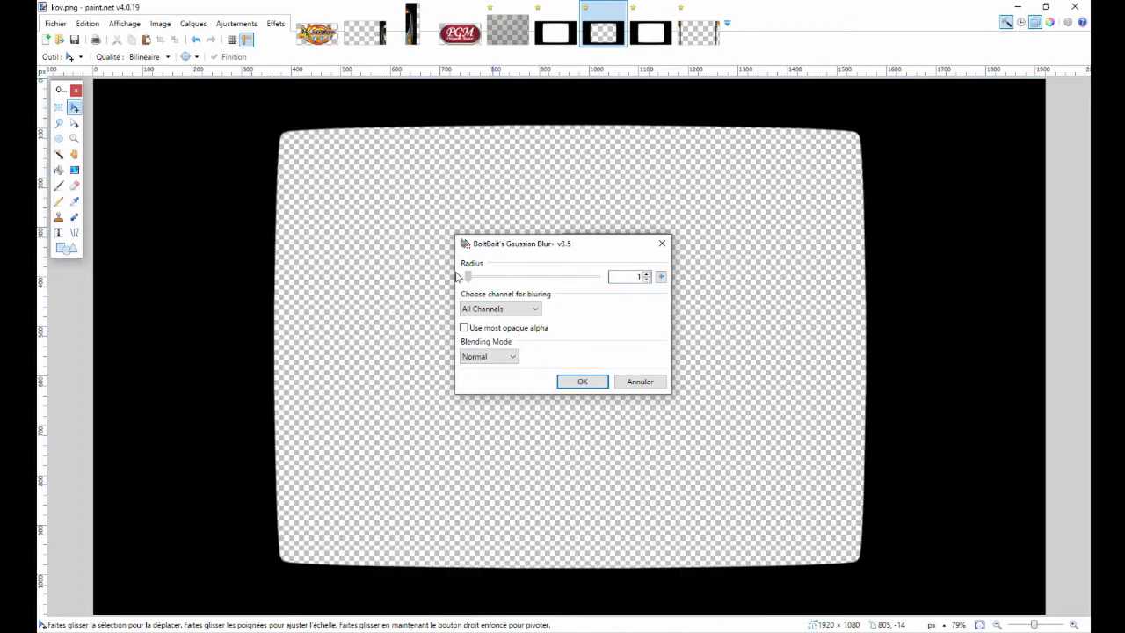
pyautogui.click(647, 274)
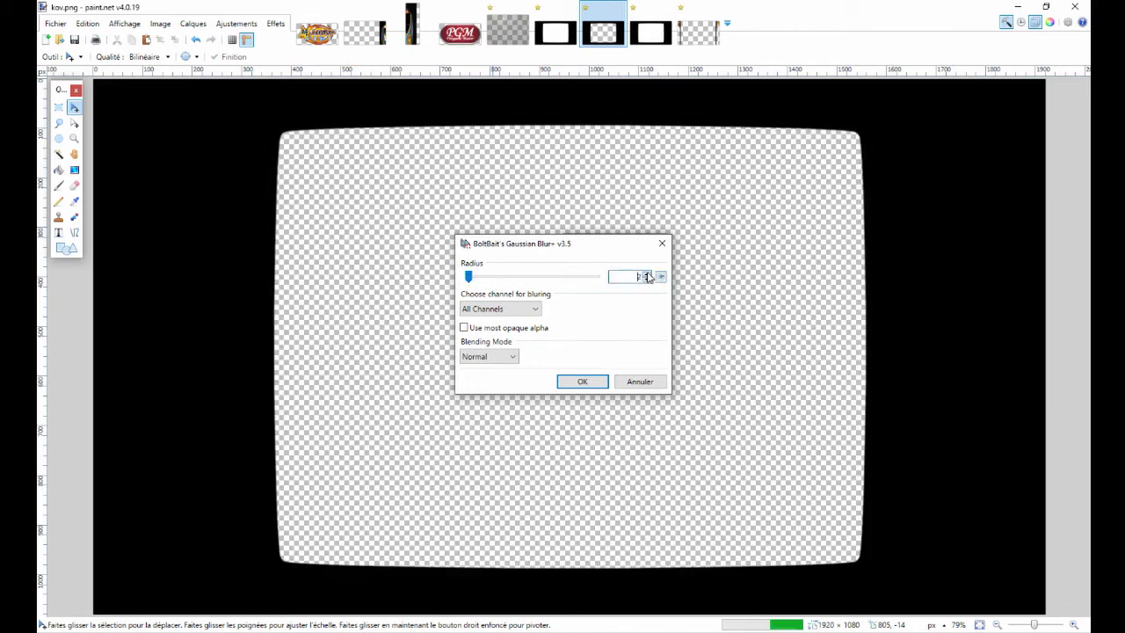
pyautogui.click(646, 274)
pyautogui.click(647, 274)
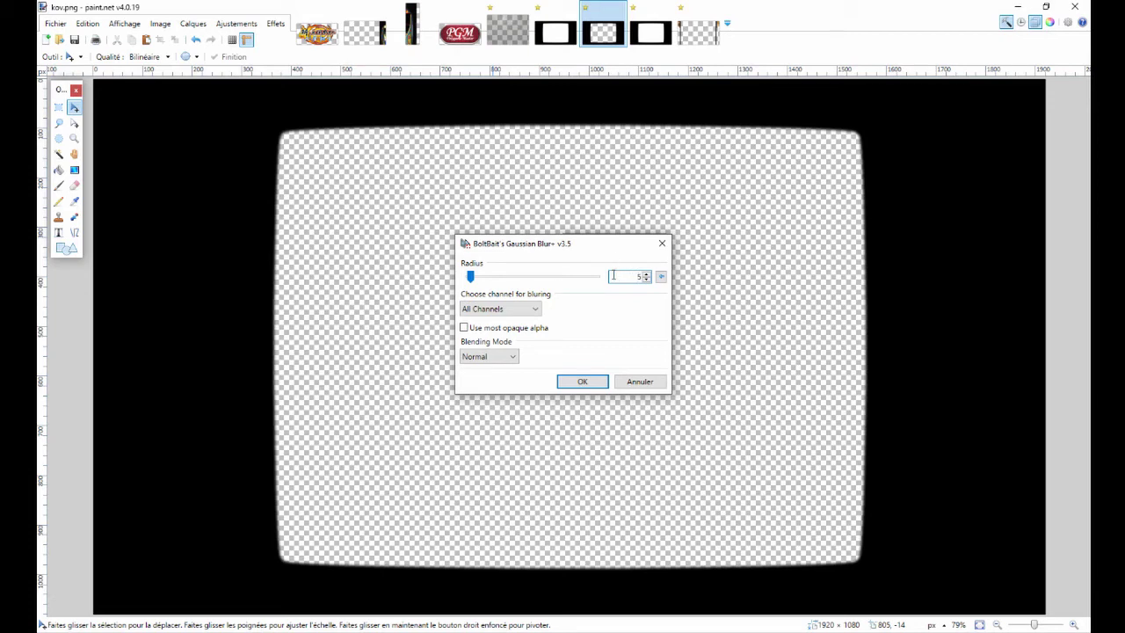
pyautogui.click(581, 382)
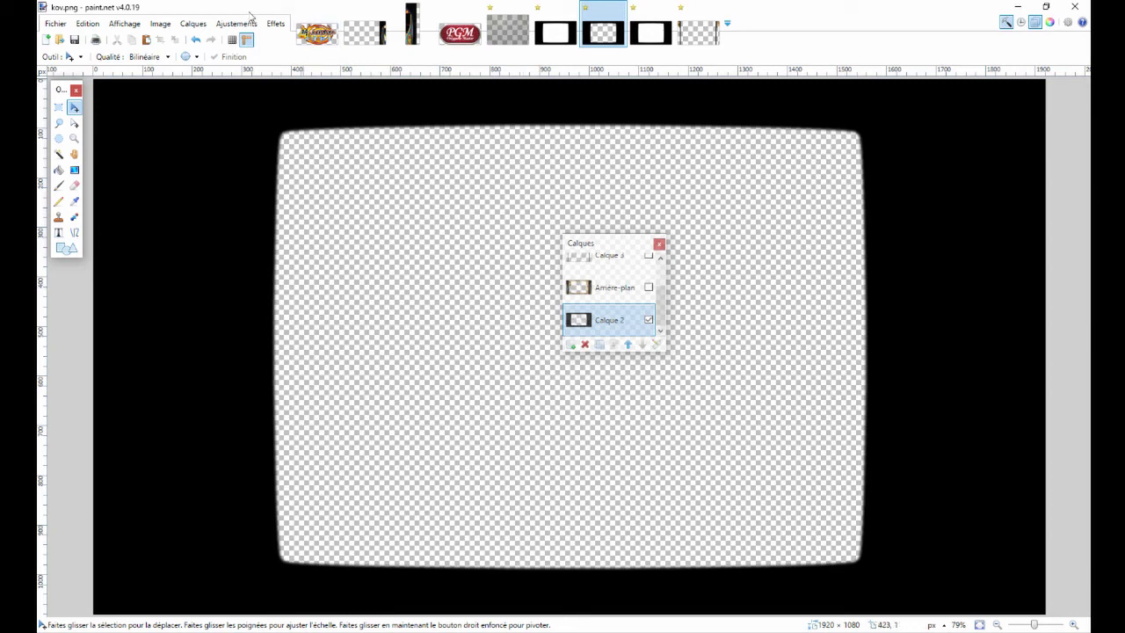
# Try a black-and-white conversion and a colour inversion on Calque 2, and revert the inversion.
pyautogui.click(246, 23)
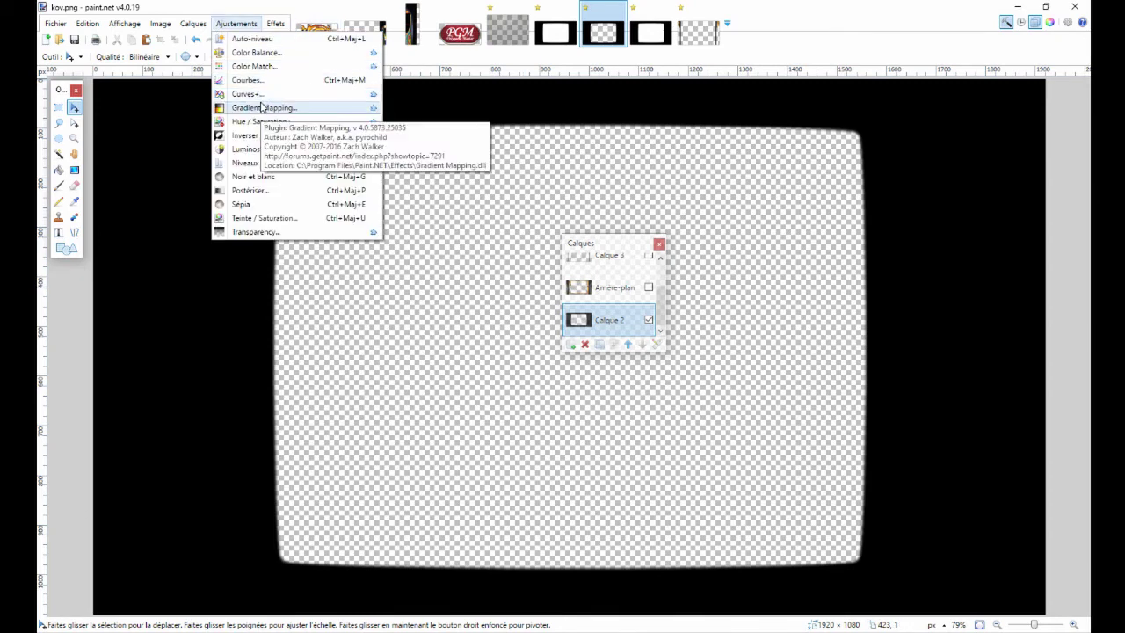
pyautogui.click(272, 178)
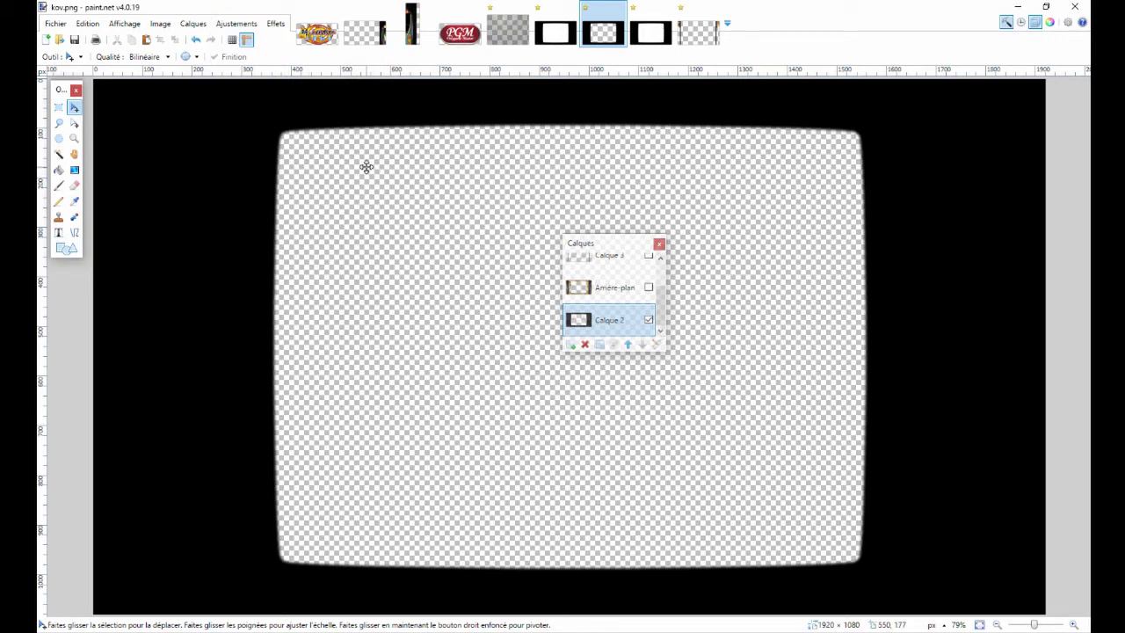
pyautogui.click(239, 23)
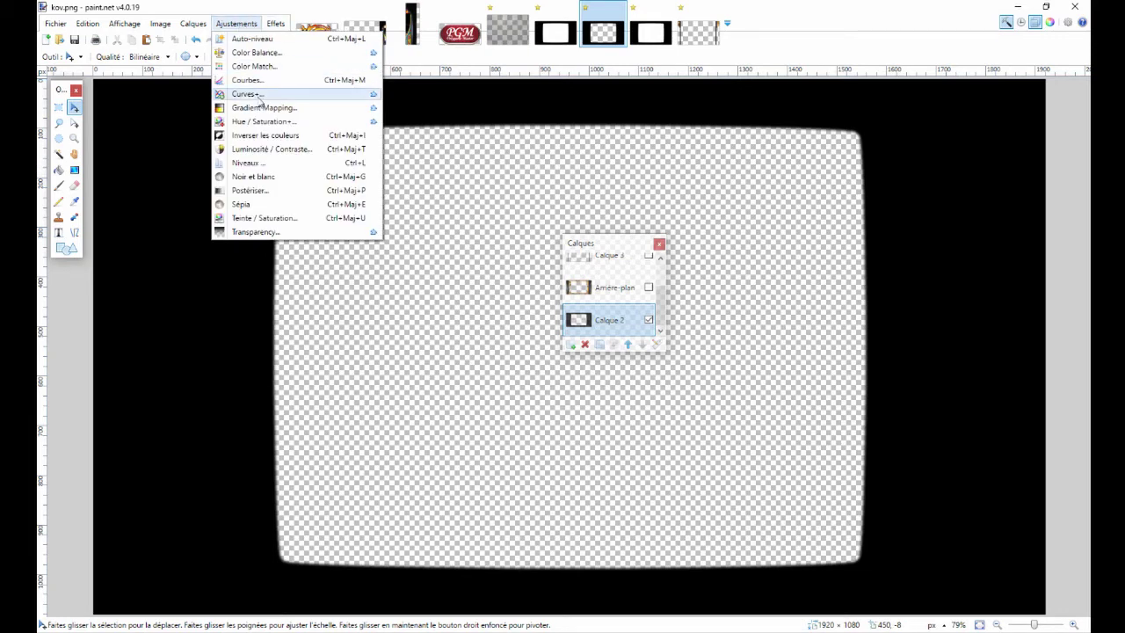
pyautogui.click(262, 134)
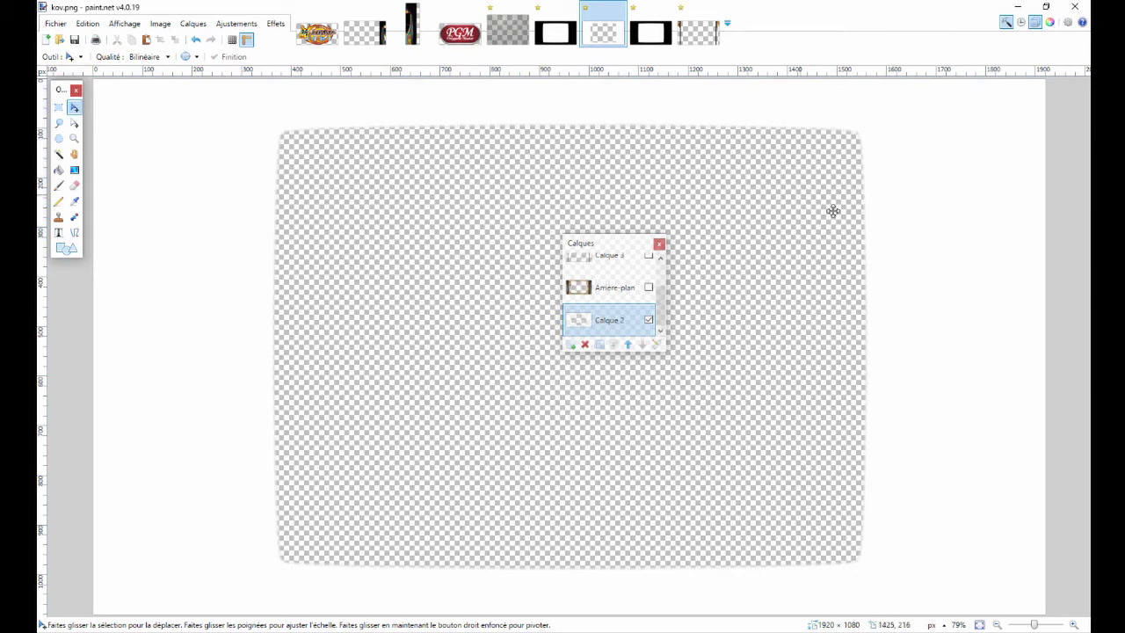
pyautogui.click(236, 24)
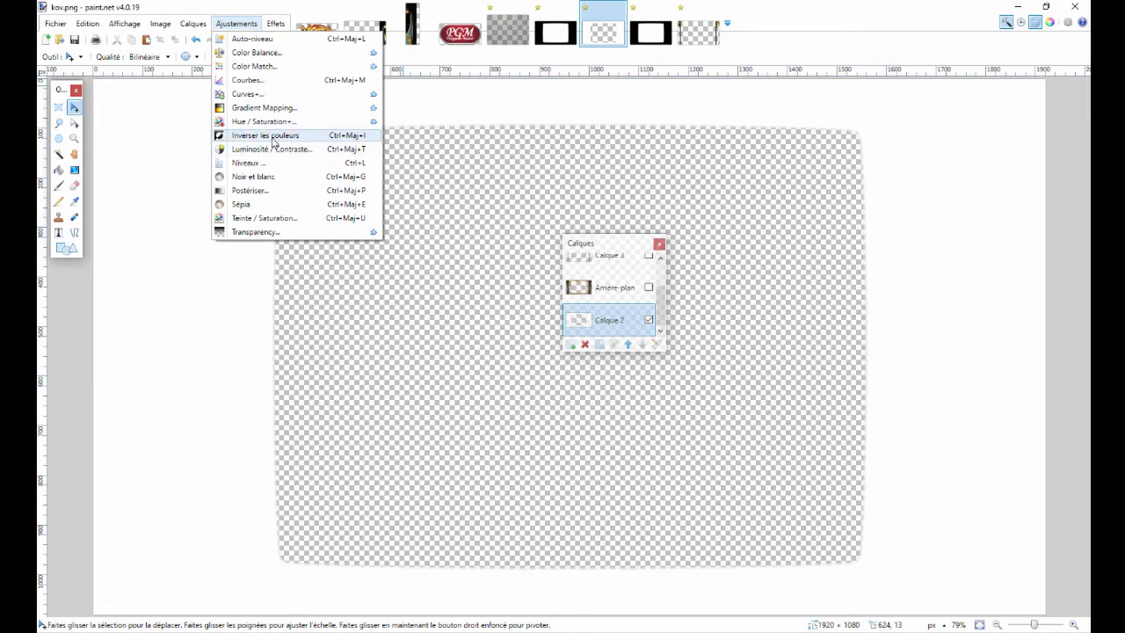
pyautogui.click(264, 134)
# Raise the contrast of Calque 2 to the maximum with the brightness and contrast adjustment.
pyautogui.click(236, 24)
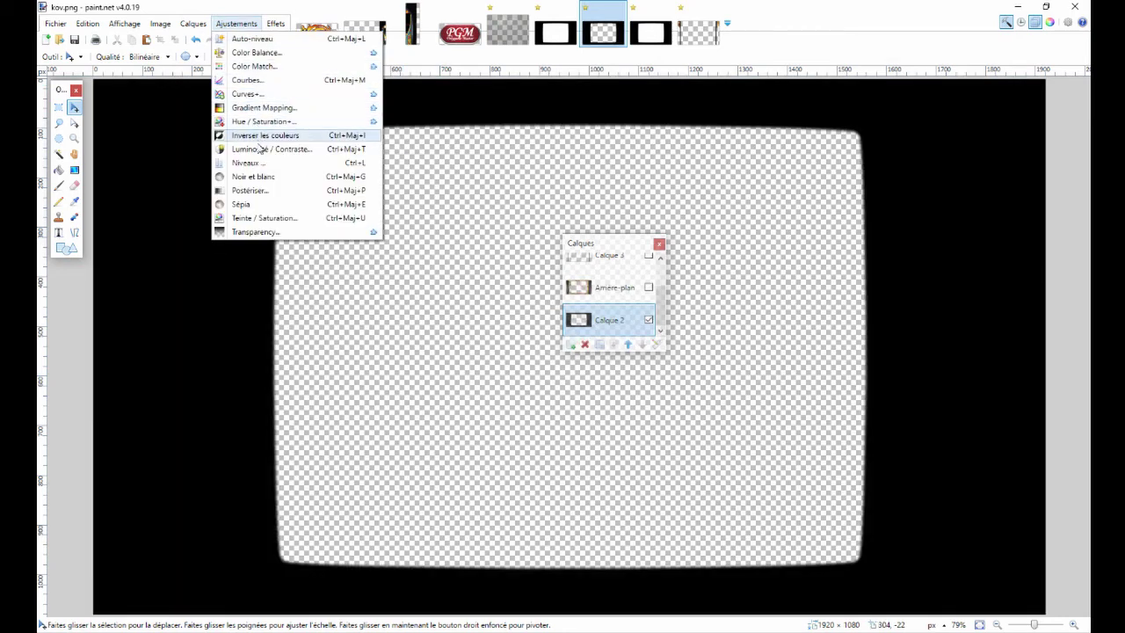
pyautogui.click(259, 148)
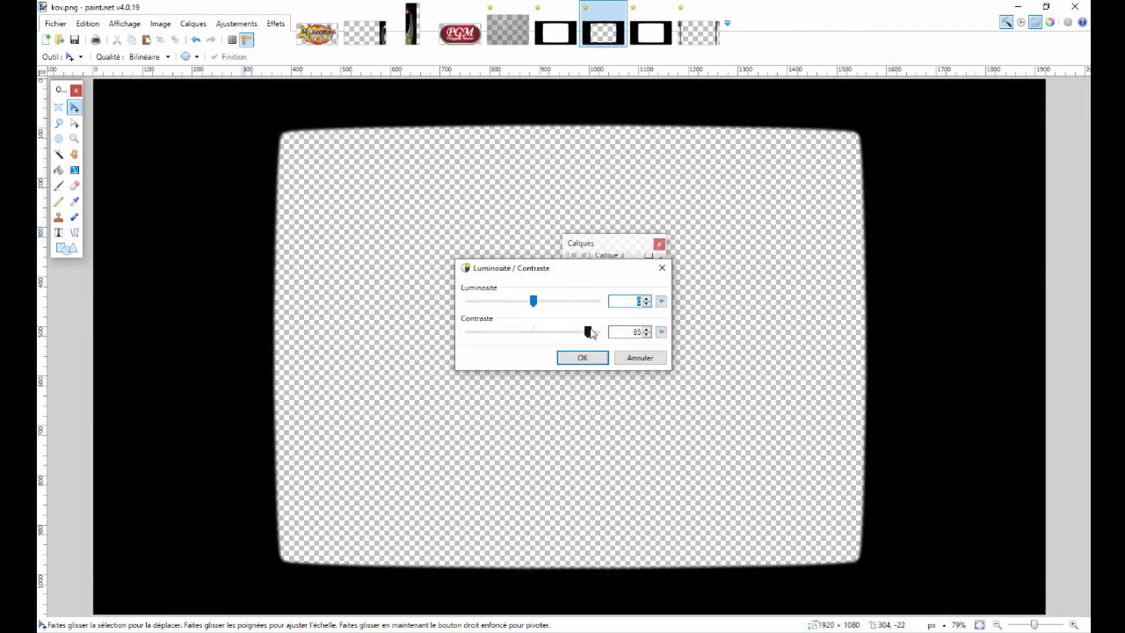
pyautogui.moveTo(589, 334); pyautogui.dragTo(638, 332)
pyautogui.click(569, 358)
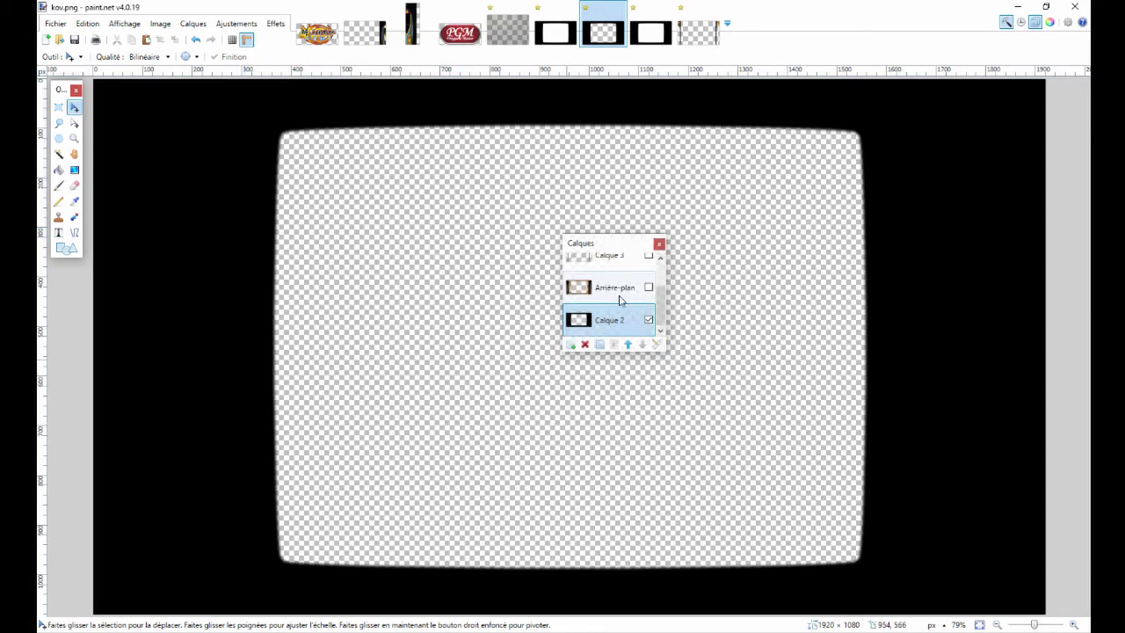
# Show the Arrière-plan, Calque 3 and Calque 4 layers again, comparing the bezel with and without Calque 4.
pyautogui.click(648, 287)
pyautogui.click(649, 256)
pyautogui.click(661, 260)
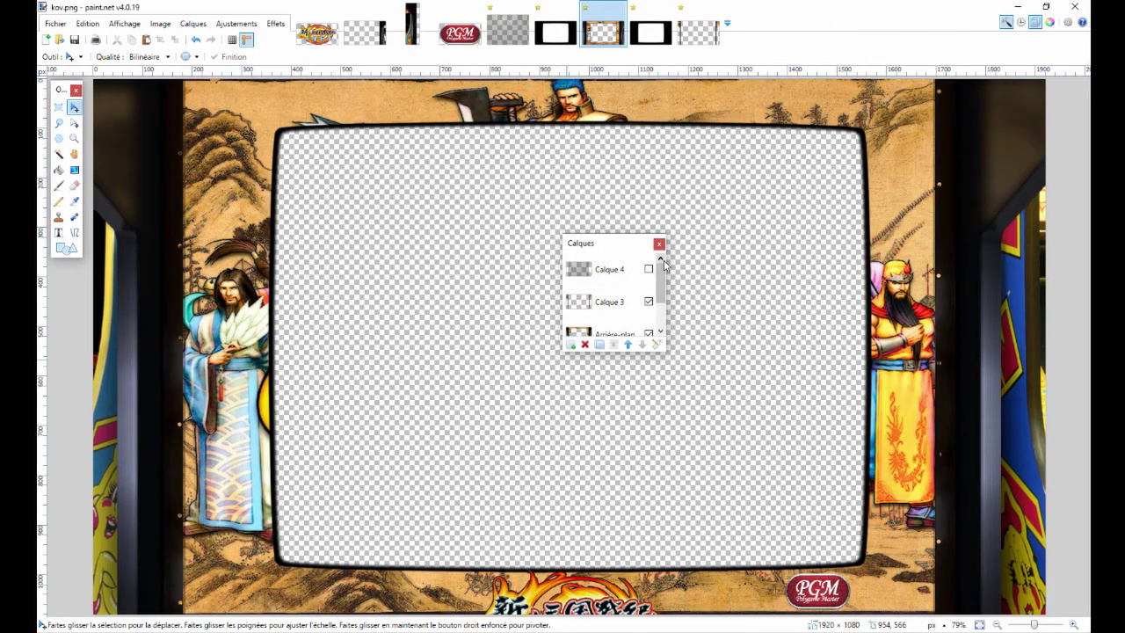
pyautogui.click(649, 269)
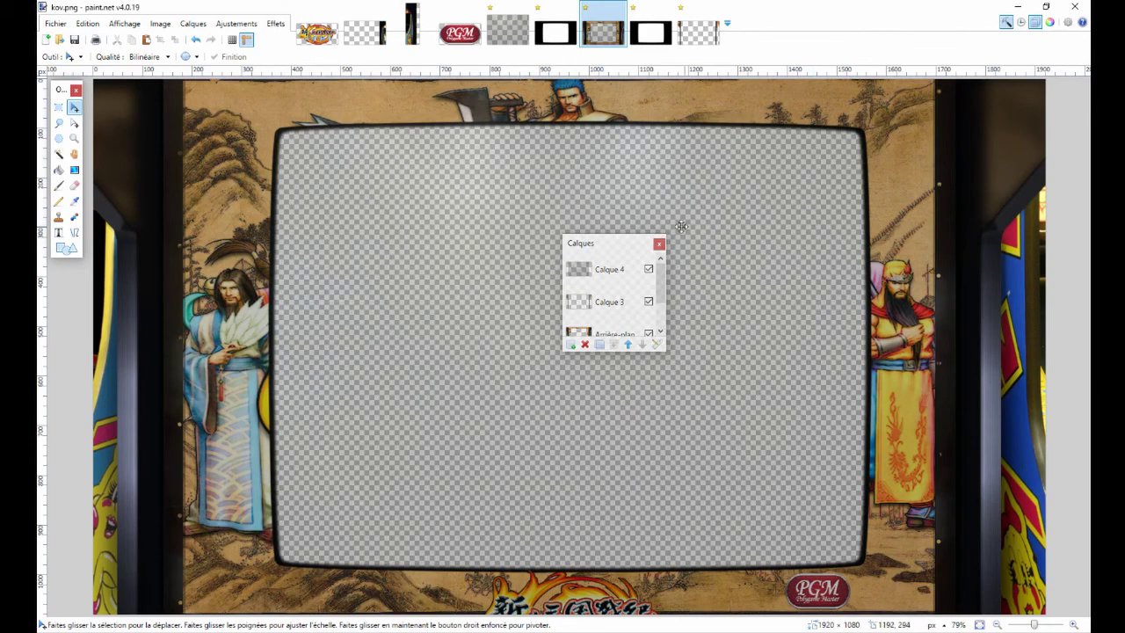
pyautogui.click(649, 270)
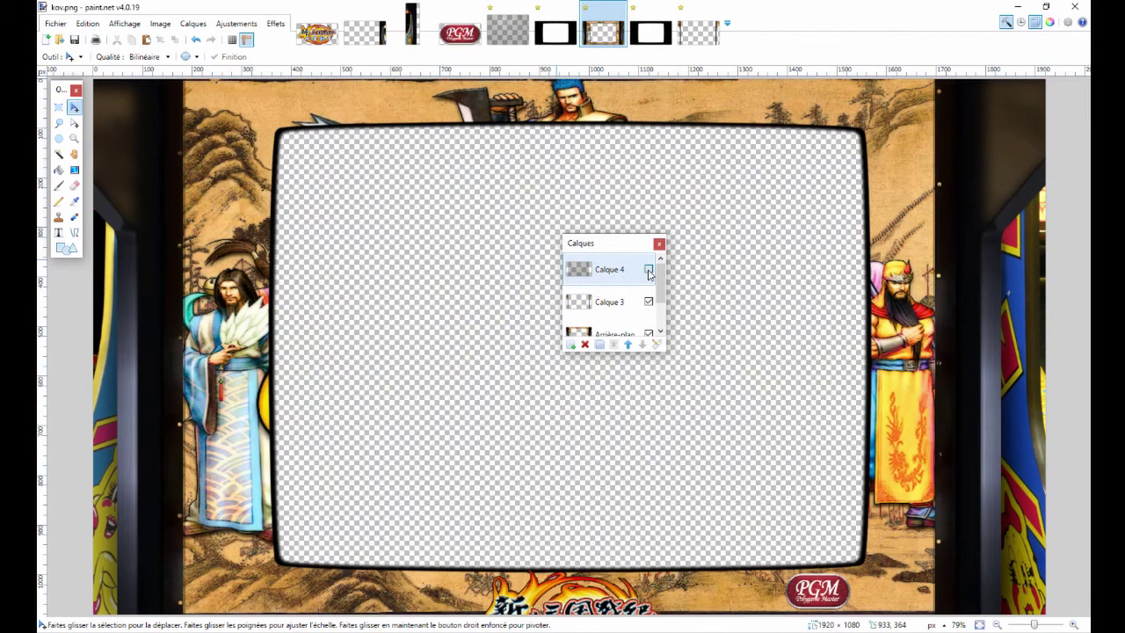
pyautogui.click(648, 269)
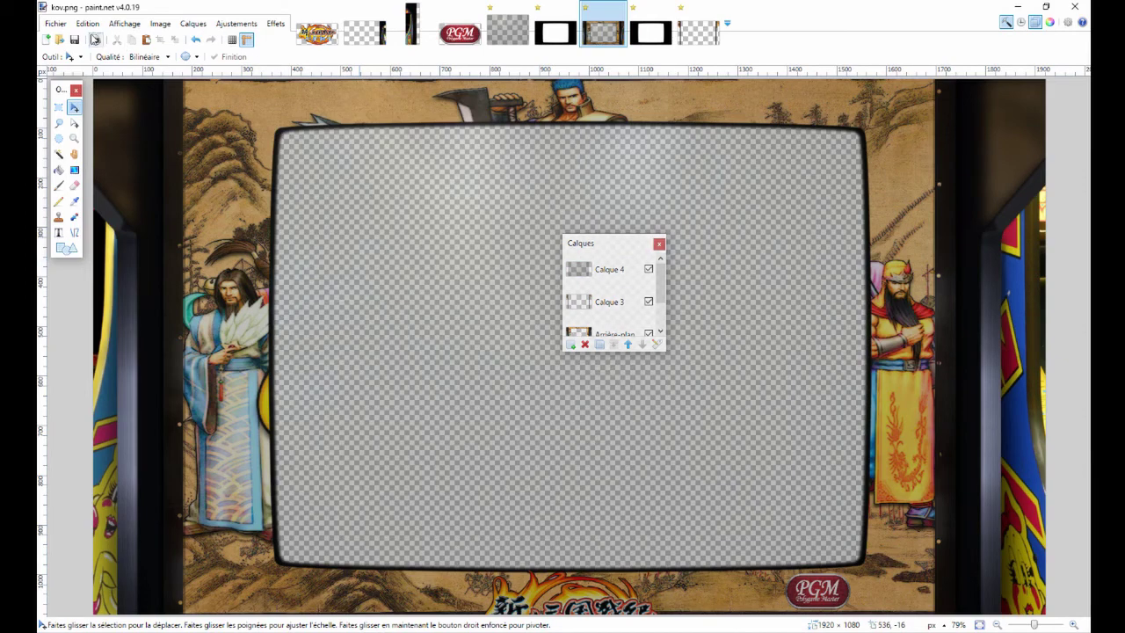
# Save the bezel as a flattened 32-bit PNG over kov.png in the RECALBOX share's overlays/fba_libretro folder.
pyautogui.click(56, 25)
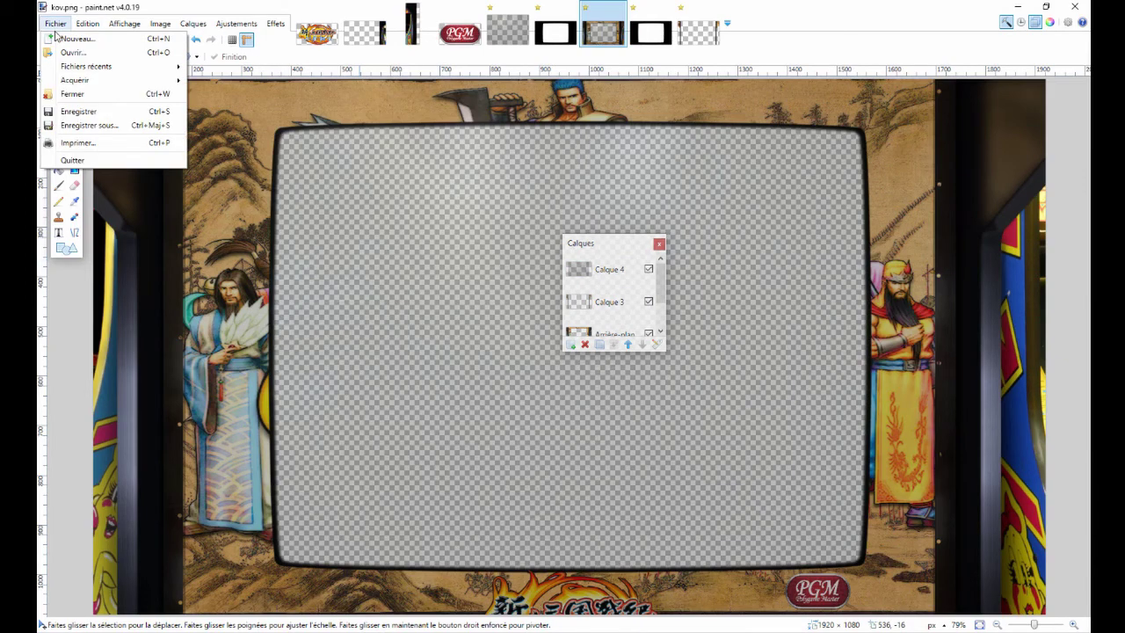
pyautogui.click(93, 125)
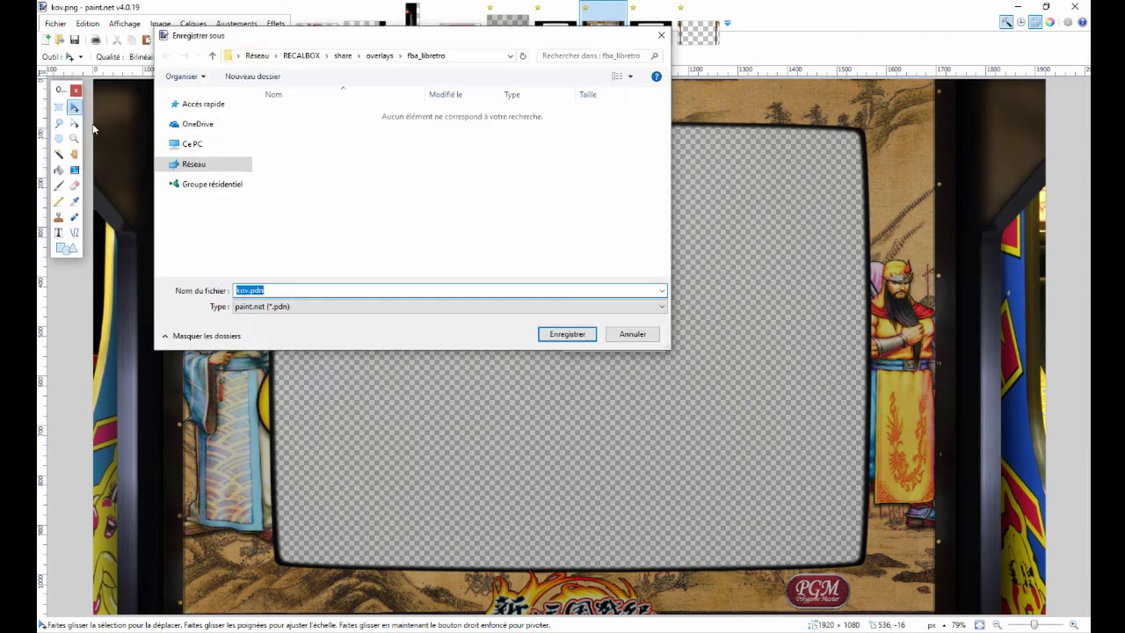
pyautogui.click(326, 304)
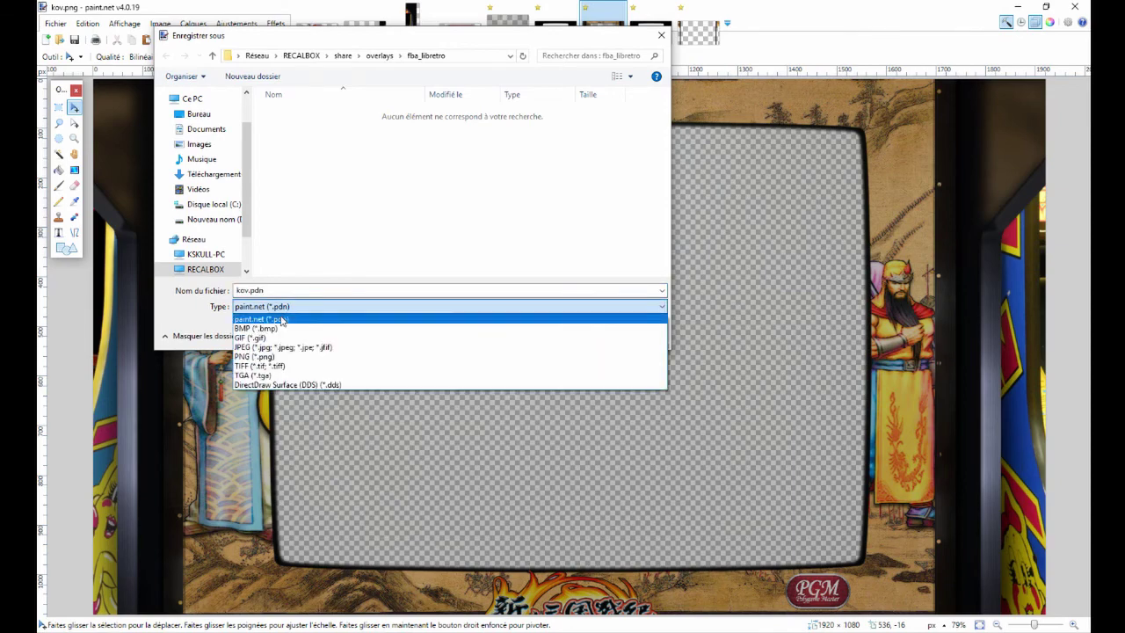
pyautogui.click(281, 360)
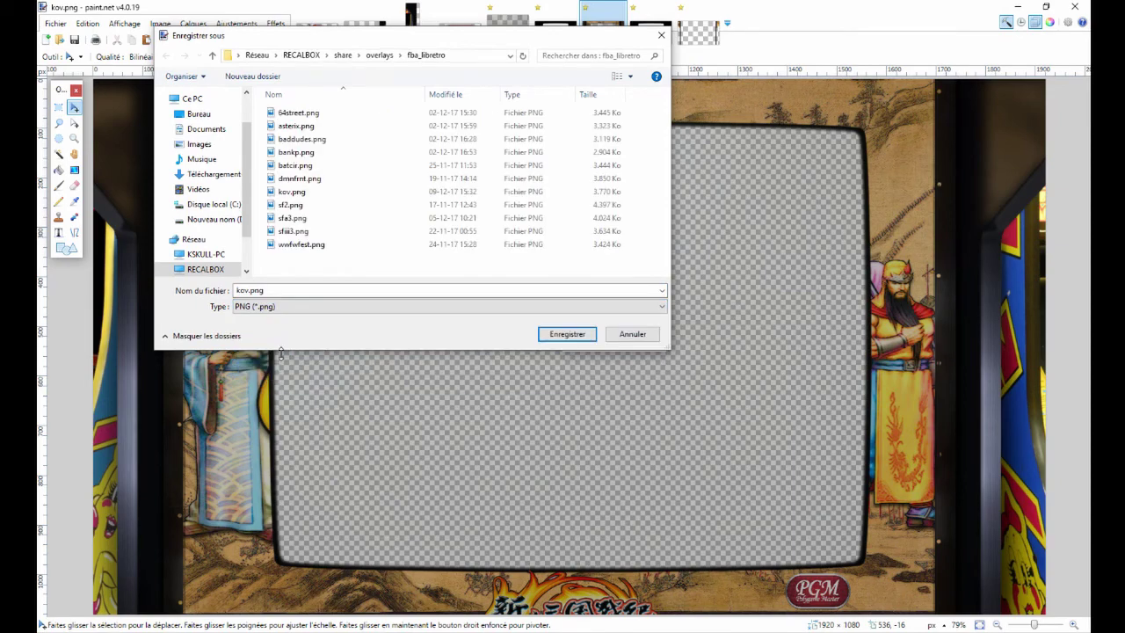
pyautogui.click(554, 336)
pyautogui.click(595, 324)
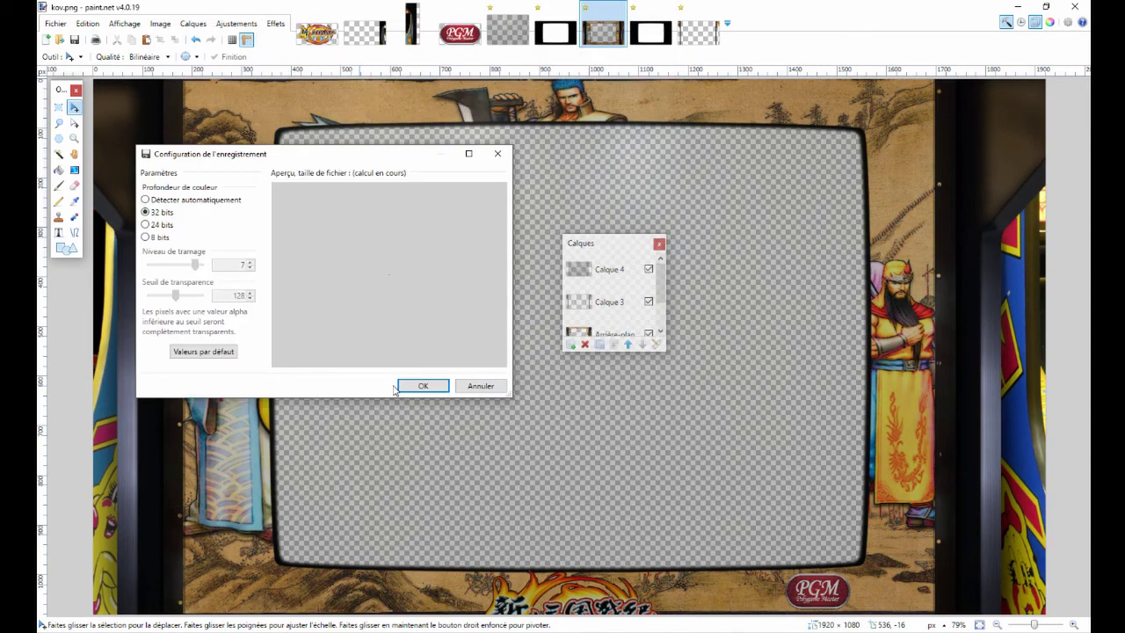
pyautogui.click(432, 388)
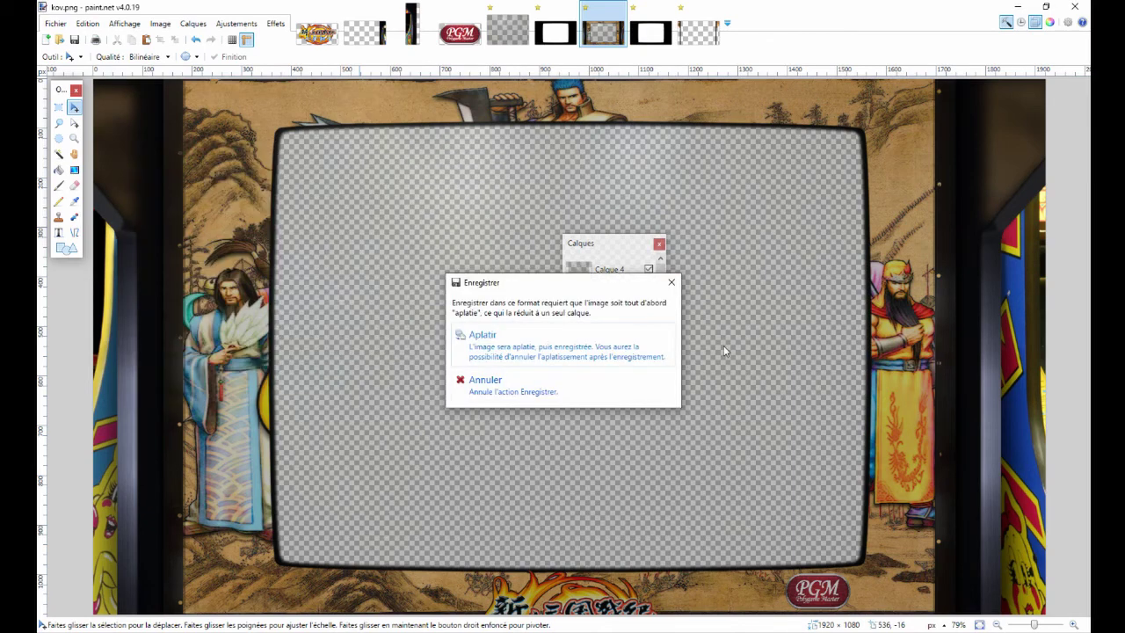
pyautogui.click(538, 348)
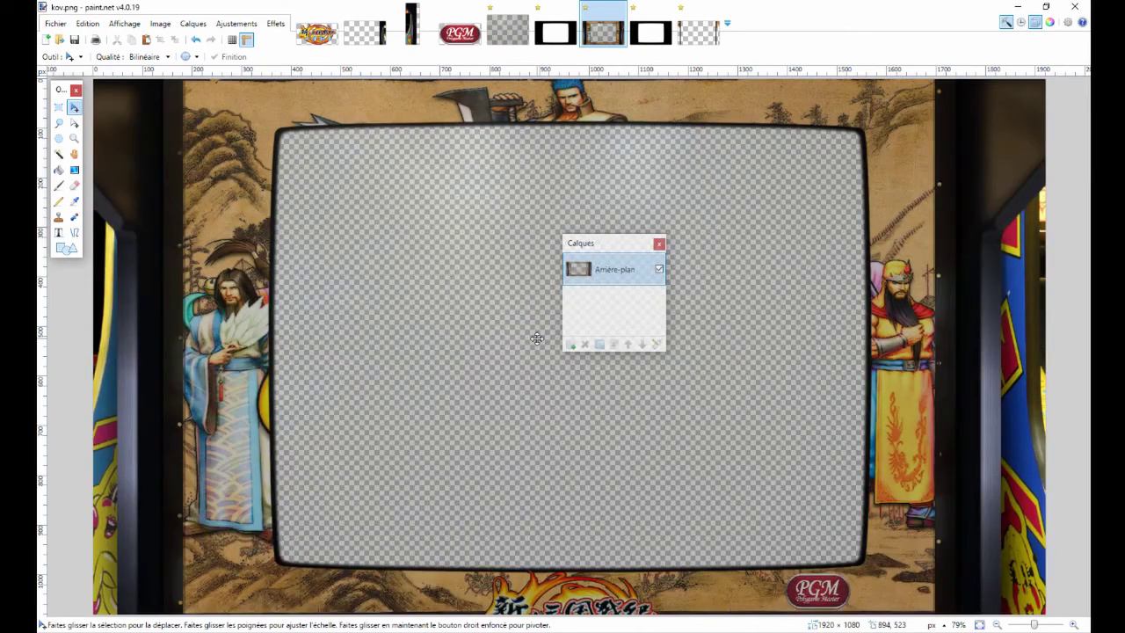